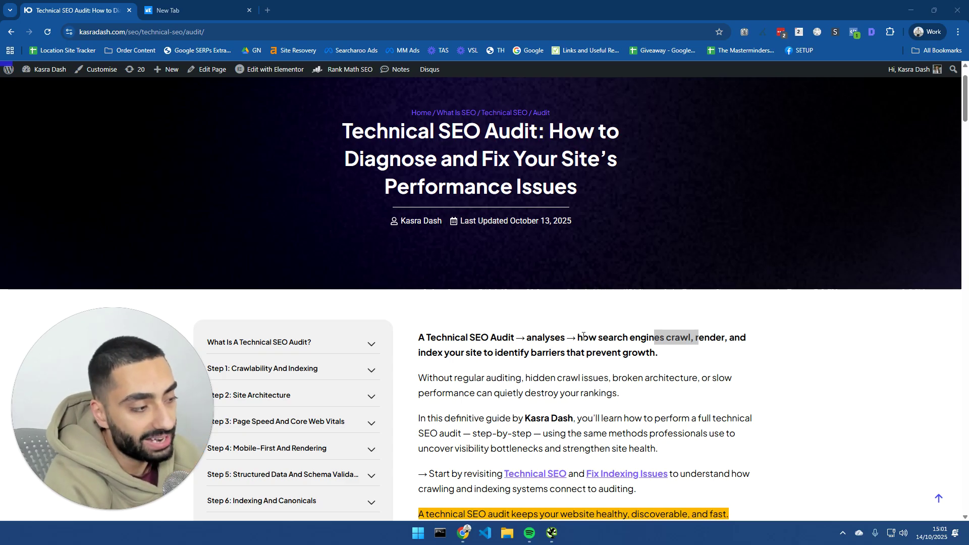
Step: Read the technical SEO audit guide's introduction, highlighting the words on crawling, rendering and indexing a site
{"action": "left_click", "coordinate": [671, 342]}
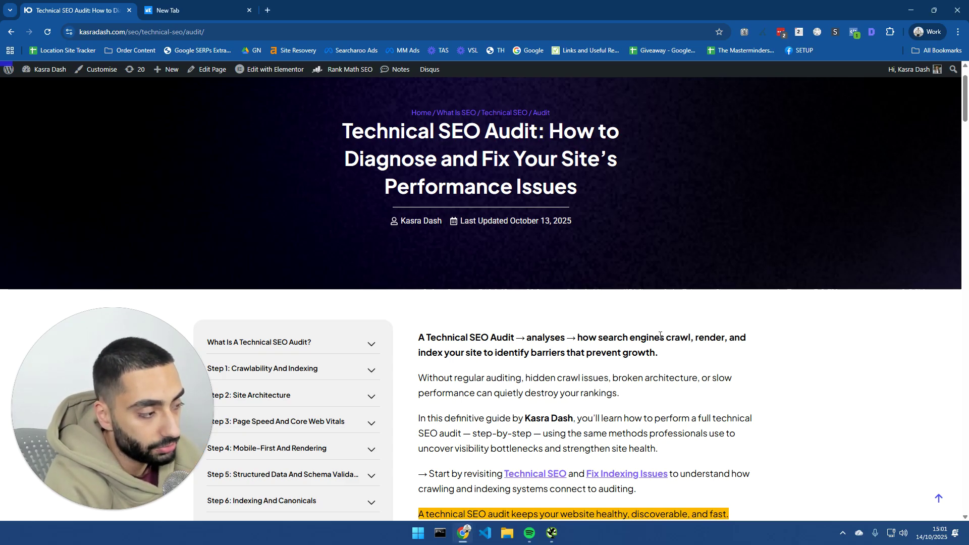
{"action": "double_click", "coordinate": [670, 338]}
{"action": "double_click", "coordinate": [712, 337]}
{"action": "left_click_drag", "start_coordinate": [419, 352], "coordinate": [485, 352]}
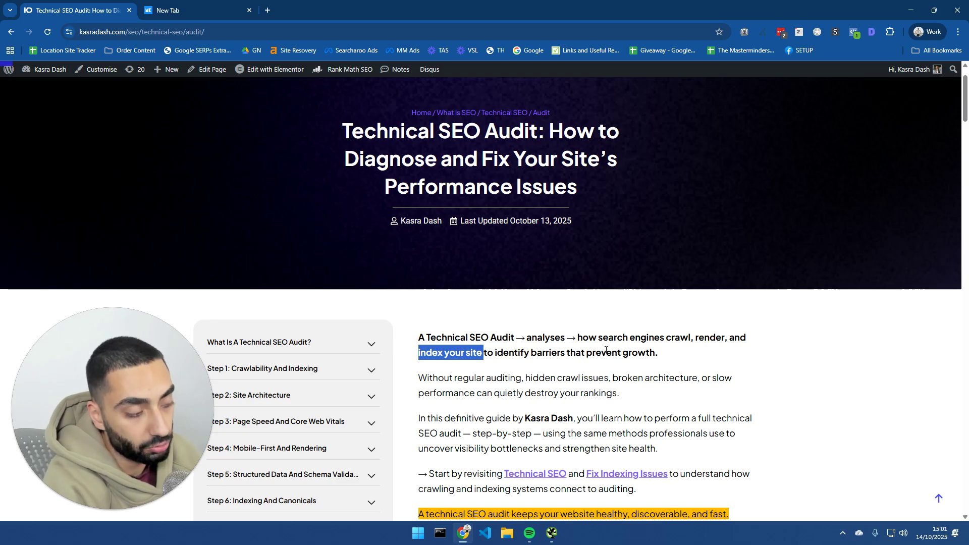
{"action": "scroll", "coordinate": [611, 350], "scroll_direction": "down", "scroll_amount": 2}
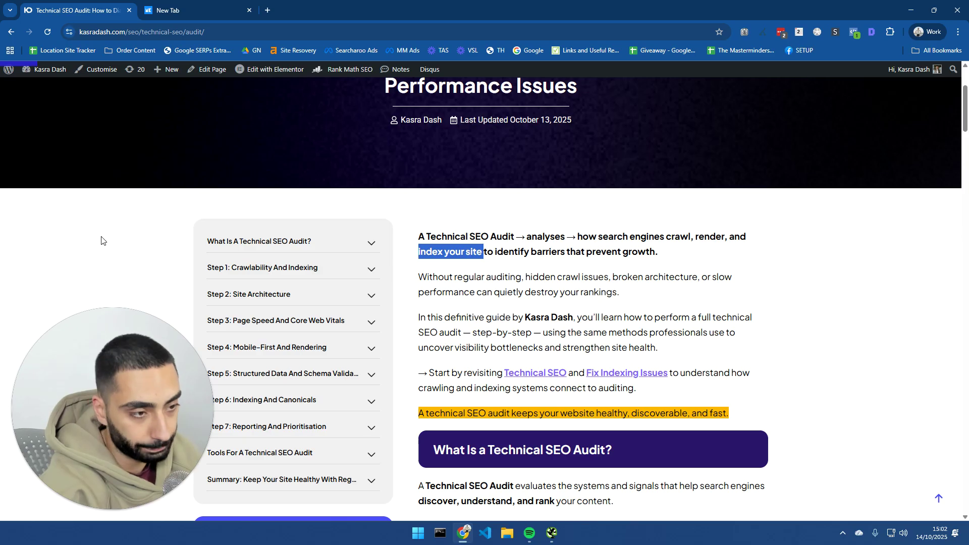
{"action": "left_click", "coordinate": [29, 195]}
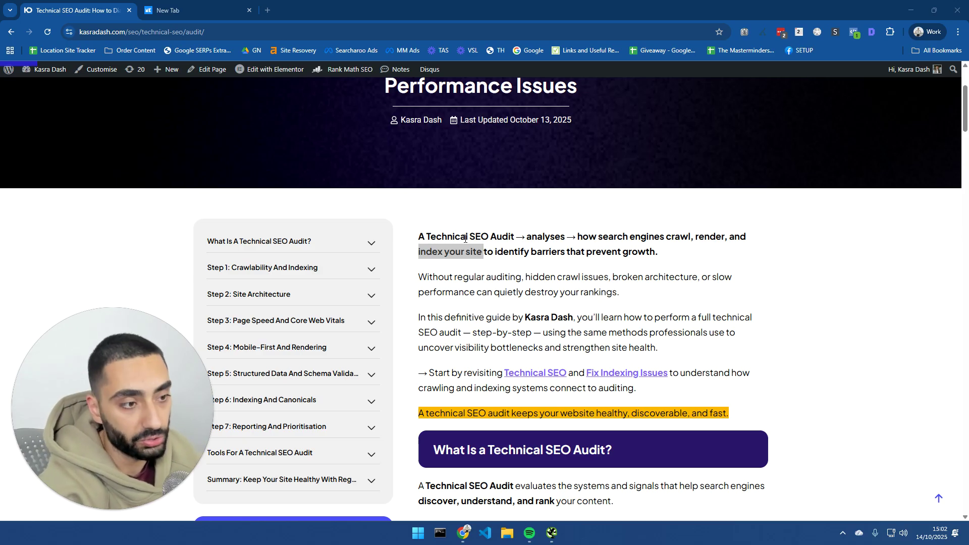
Step: Examine the "What Is a Technical SEO Audit?" section and its table of audit types, highlighting the on-page and backlink audit rows
{"action": "scroll", "coordinate": [46, 210], "scroll_direction": "down", "scroll_amount": 5}
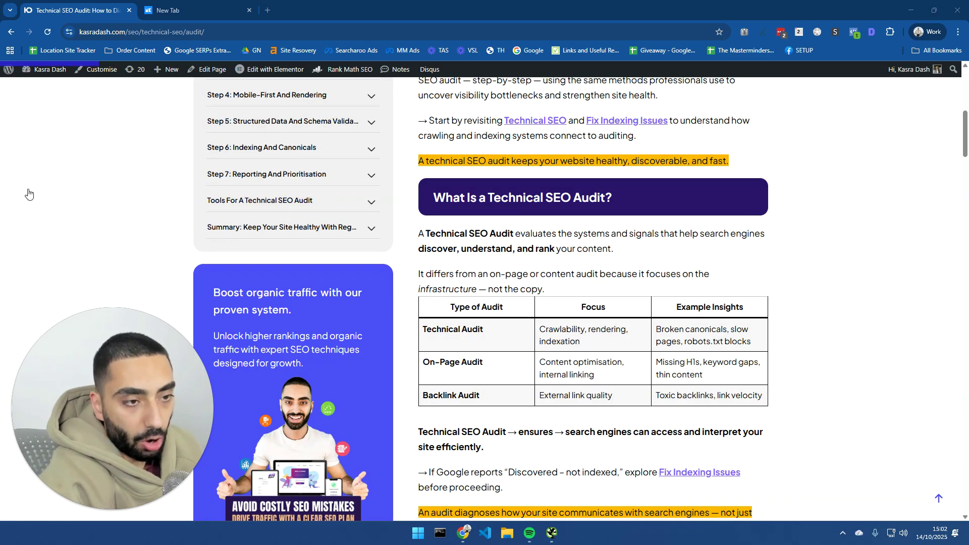
{"action": "left_click", "coordinate": [141, 33]}
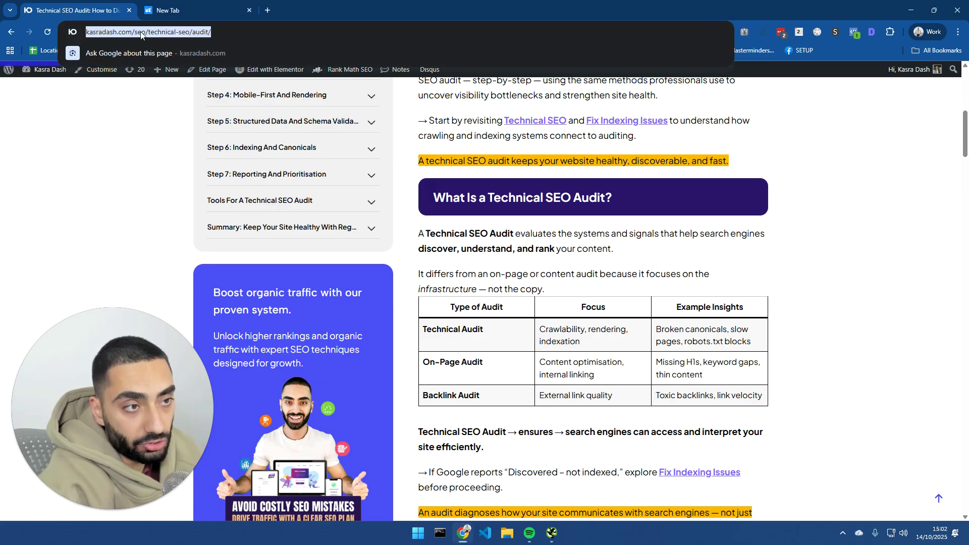
{"action": "left_click", "coordinate": [129, 142]}
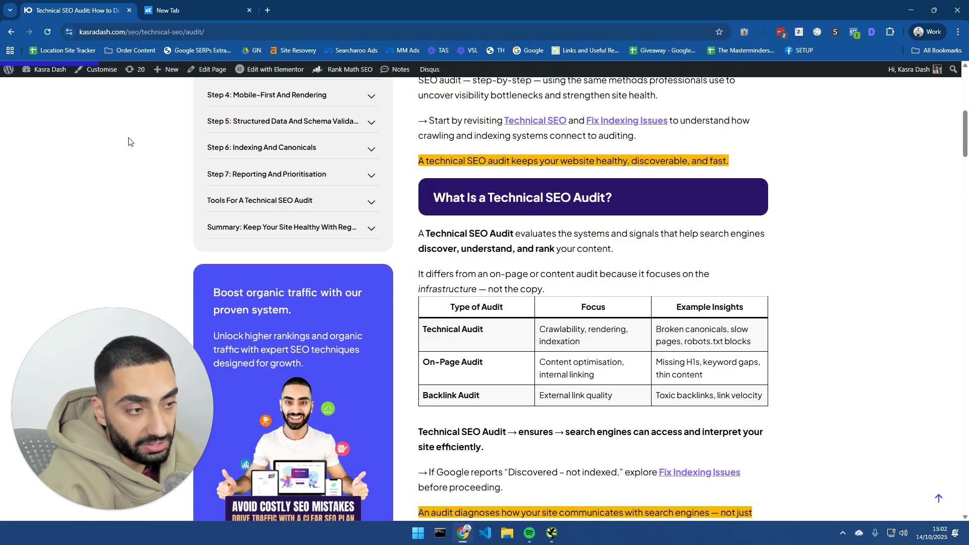
{"action": "scroll", "coordinate": [473, 235], "scroll_direction": "down", "scroll_amount": 1}
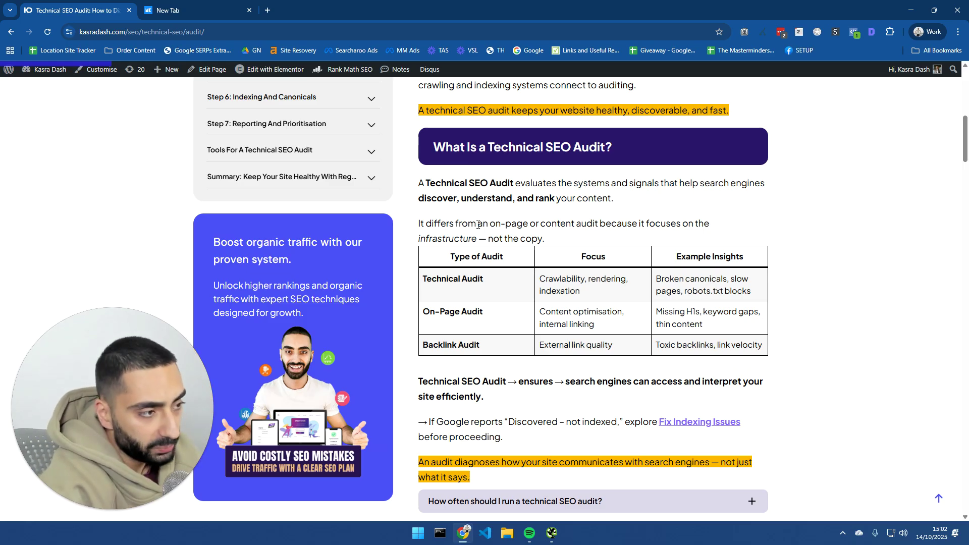
{"action": "left_click_drag", "start_coordinate": [445, 146], "coordinate": [587, 147]}
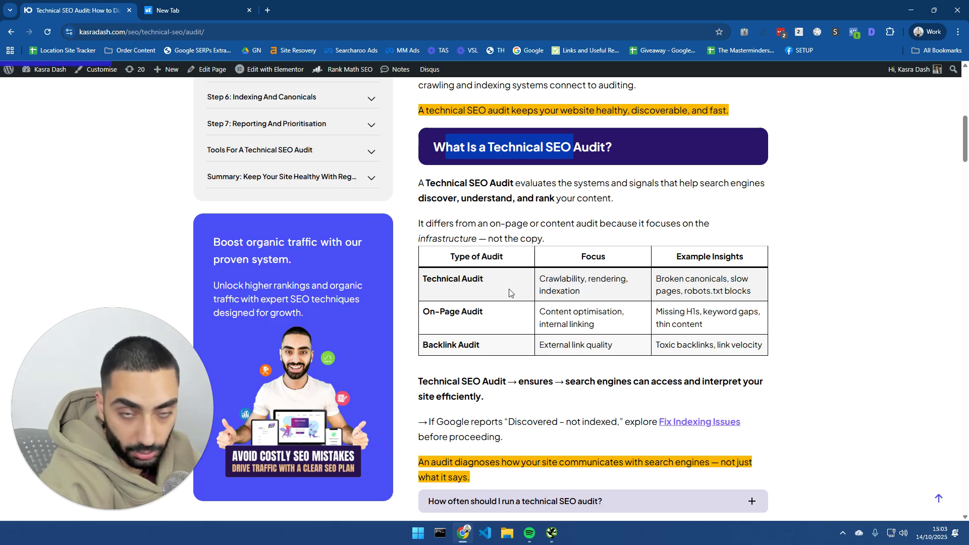
{"action": "left_click_drag", "start_coordinate": [493, 314], "coordinate": [463, 313]}
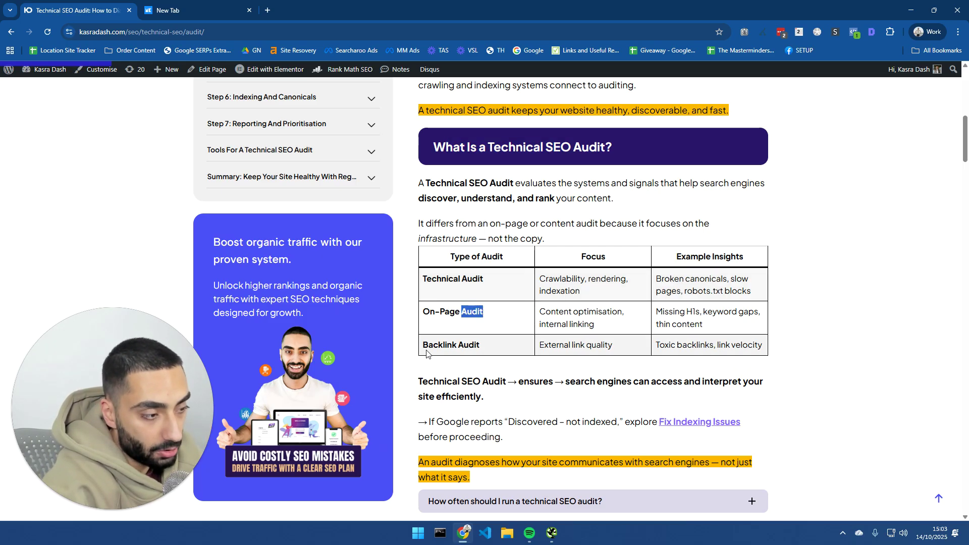
{"action": "left_click_drag", "start_coordinate": [424, 347], "coordinate": [484, 344]}
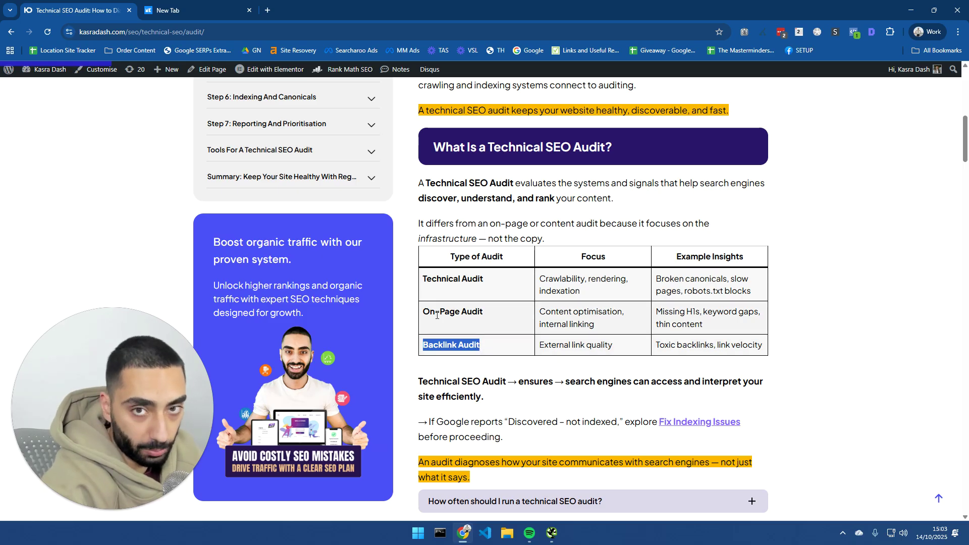
{"action": "left_click_drag", "start_coordinate": [430, 313], "coordinate": [457, 314]}
{"action": "left_click_drag", "start_coordinate": [433, 346], "coordinate": [489, 349]}
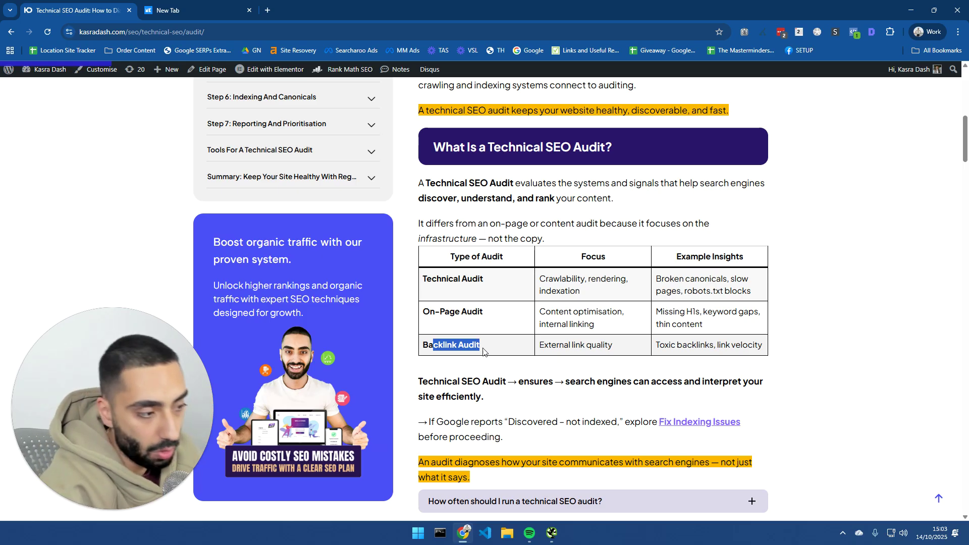
Step: Read on to "Step 1: Crawlability and Indexing" and highlight the Disallow and Allow lines in the robots.txt example
{"action": "scroll", "coordinate": [511, 353], "scroll_direction": "down", "scroll_amount": 3}
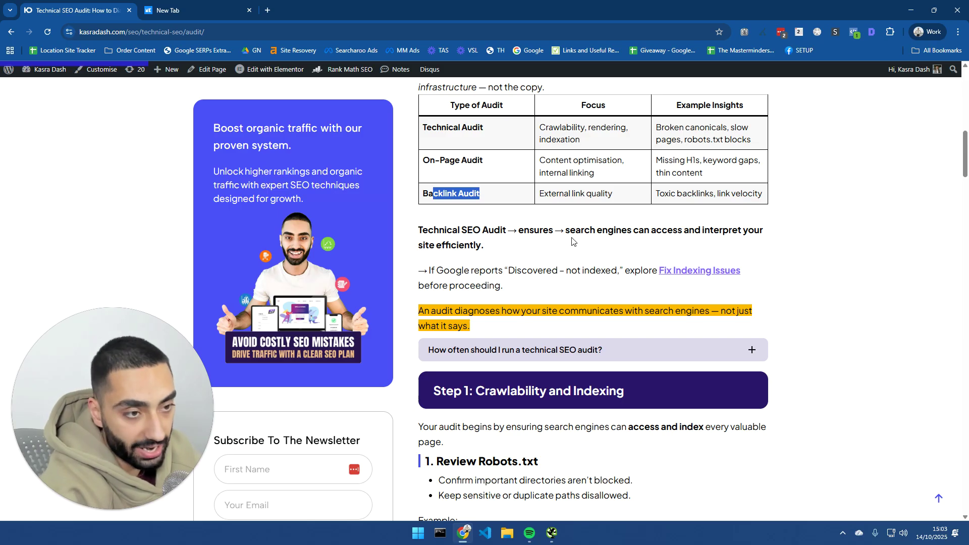
{"action": "scroll", "coordinate": [493, 248], "scroll_direction": "down", "scroll_amount": 1}
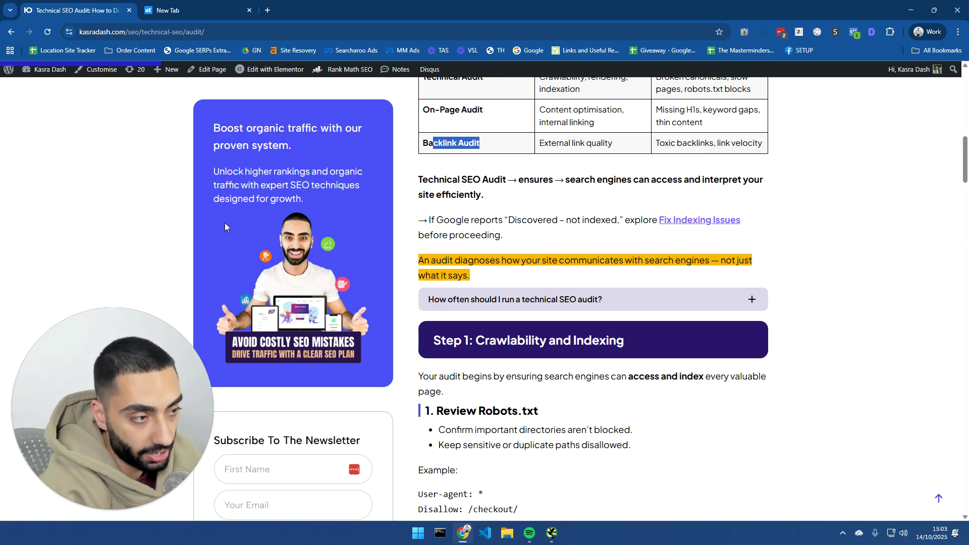
{"action": "scroll", "coordinate": [195, 196], "scroll_direction": "down", "scroll_amount": 4}
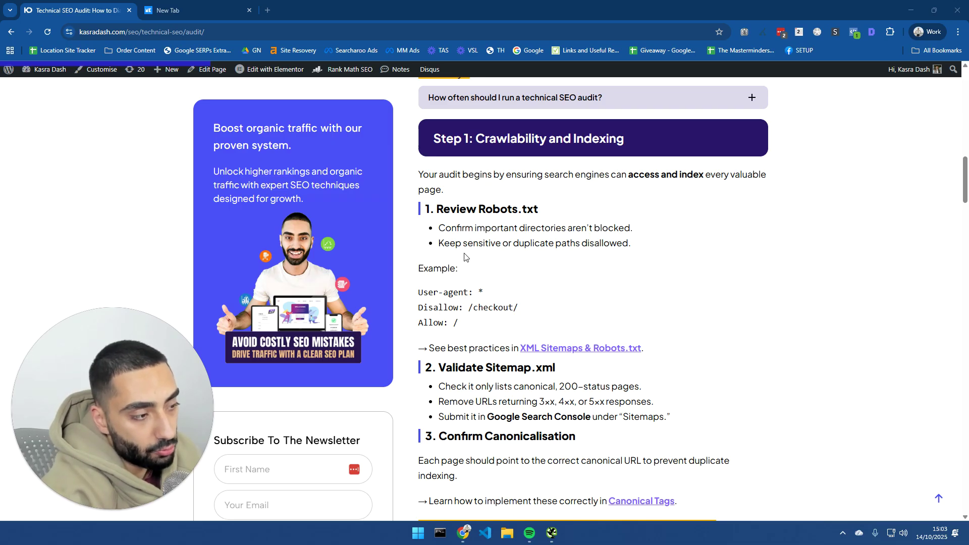
{"action": "left_click_drag", "start_coordinate": [464, 327], "coordinate": [434, 307]}
Step: Duplicate the guide's tab and open the site's /robots.txt address in the copy
{"action": "right_click", "coordinate": [88, 6]}
{"action": "left_click", "coordinate": [135, 95]}
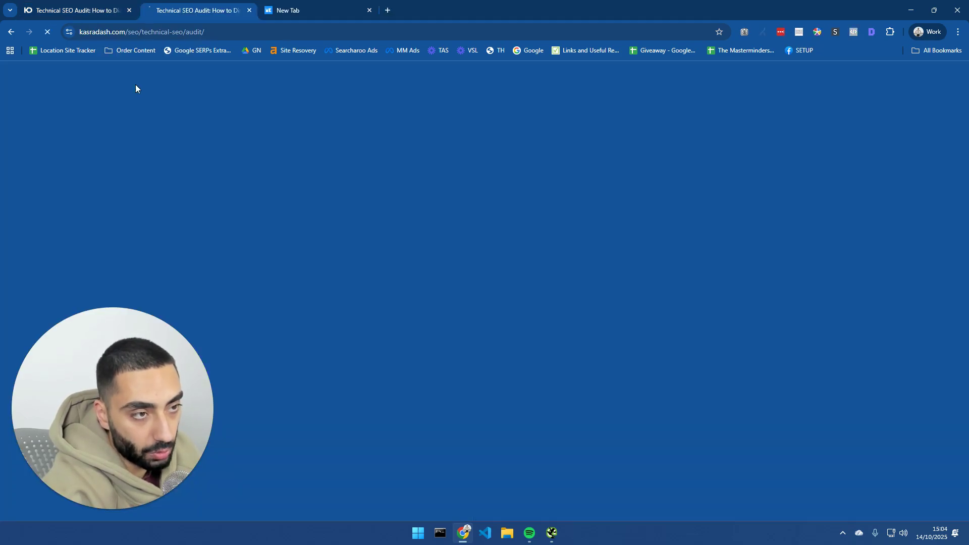
{"action": "left_click", "coordinate": [132, 32]}
{"action": "left_click_drag", "start_coordinate": [157, 32], "coordinate": [327, 34]}
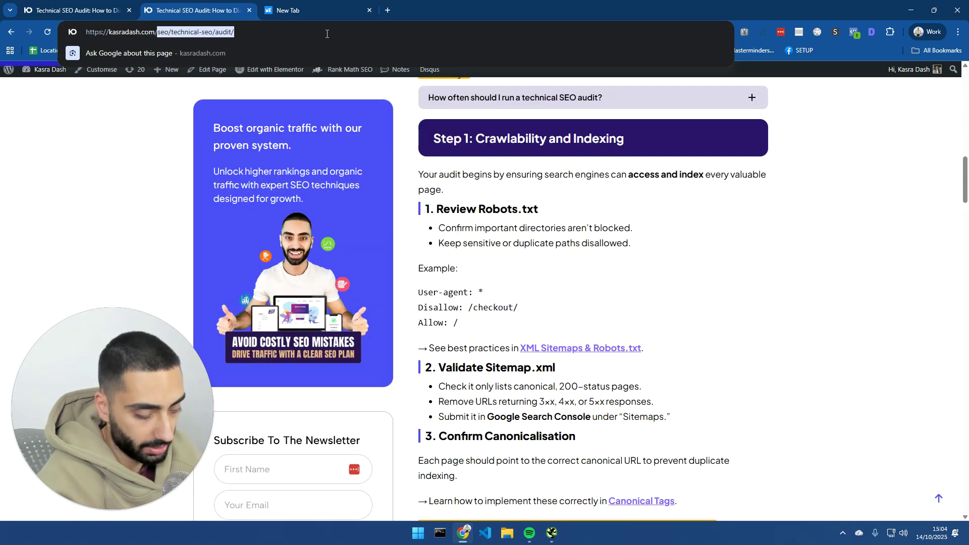
{"action": "type", "text": "robo"}
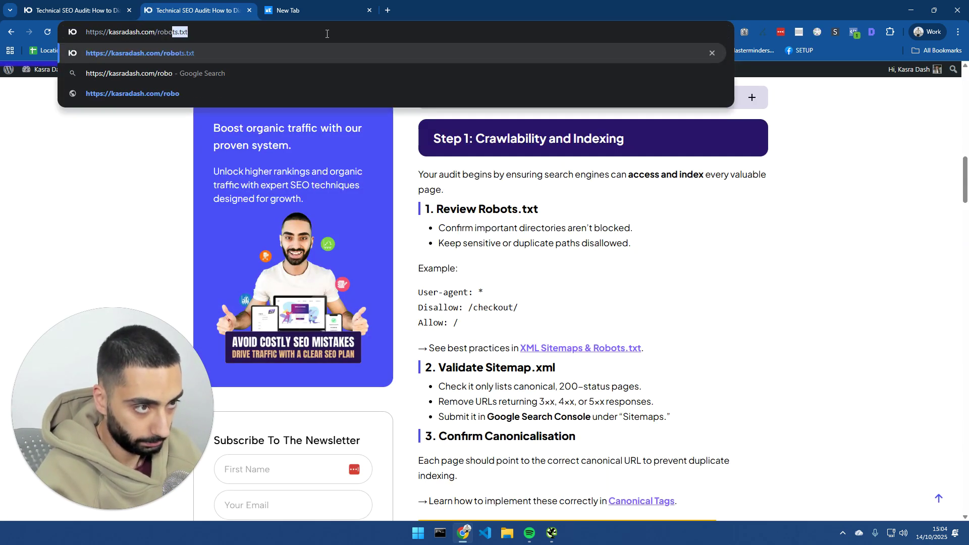
{"action": "type", "text": "ts.txt"}
{"action": "key", "text": "Return"}
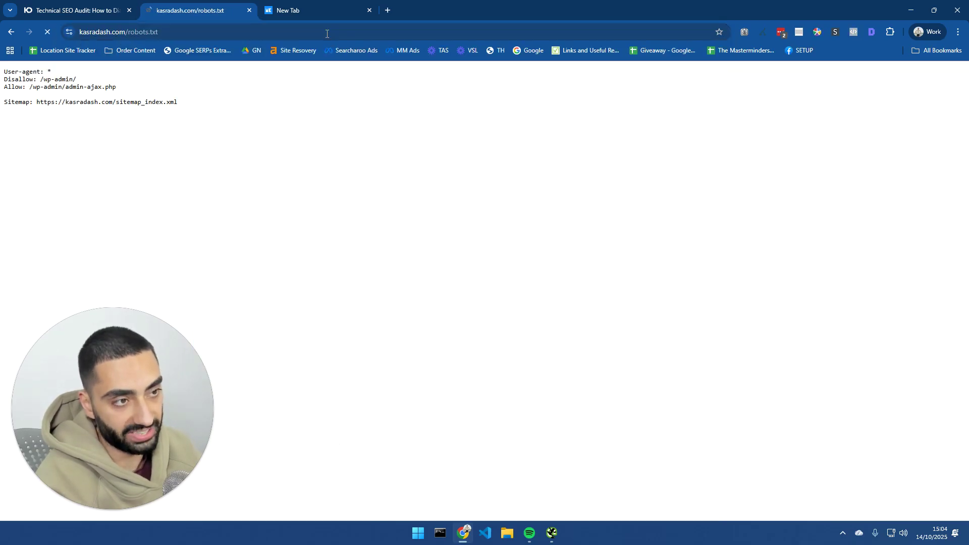
Step: Compare the site's robots.txt address and content with the guide's example, highlighting the example's User-agent line
{"action": "left_click_drag", "start_coordinate": [128, 31], "coordinate": [70, 33]}
{"action": "left_click", "coordinate": [94, 10]}
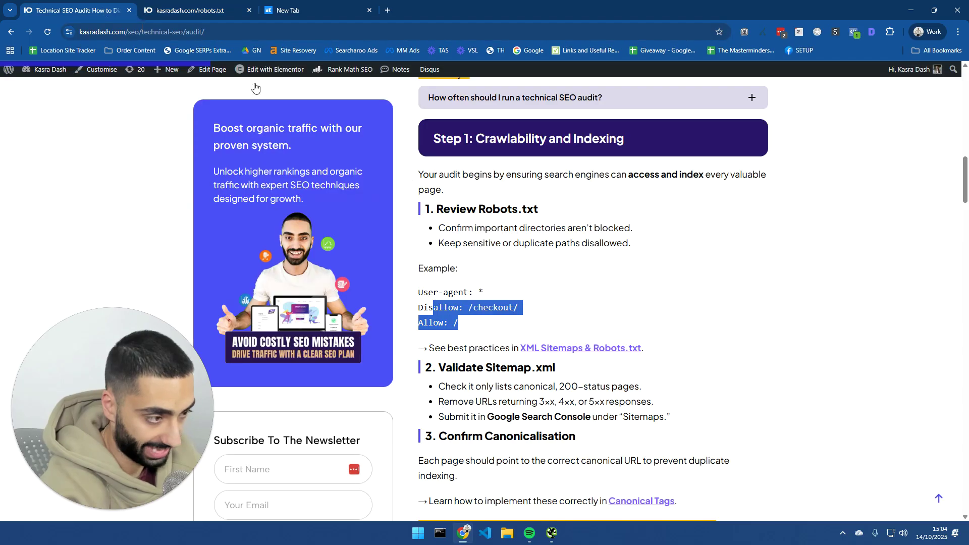
{"action": "left_click", "coordinate": [534, 330]}
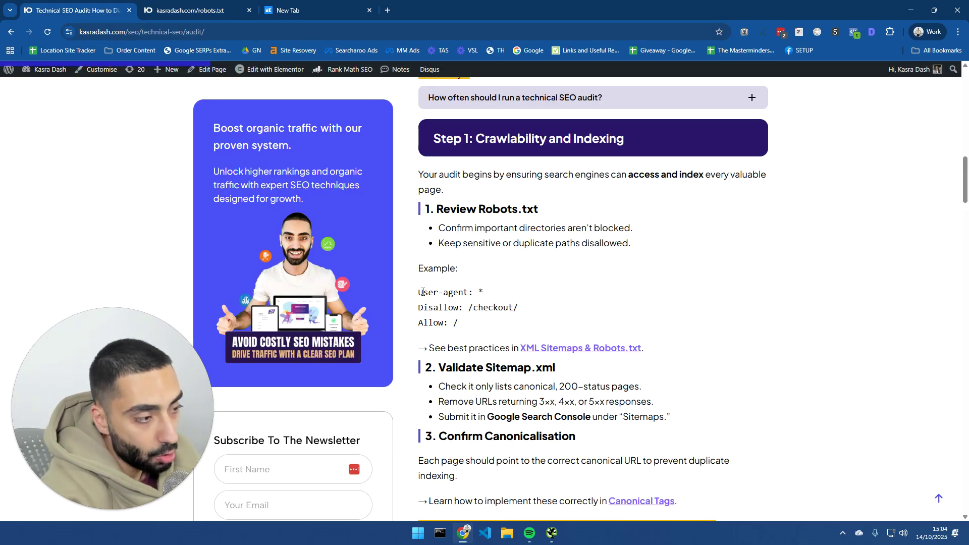
{"action": "left_click_drag", "start_coordinate": [423, 293], "coordinate": [503, 299]}
{"action": "left_click", "coordinate": [193, 8]}
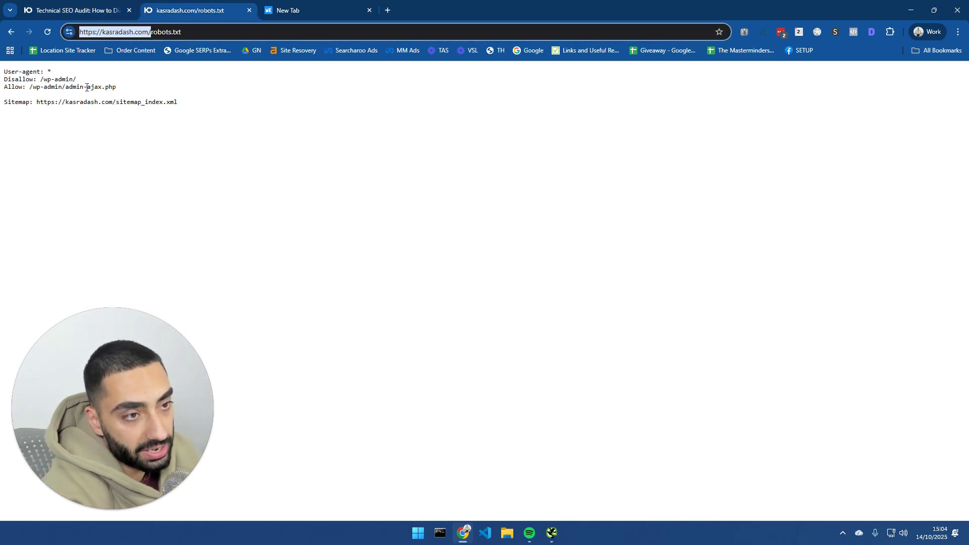
Step: Make the live robots.txt text larger and highlight its complete User-agent line
{"action": "left_click_drag", "start_coordinate": [11, 73], "coordinate": [51, 71]}
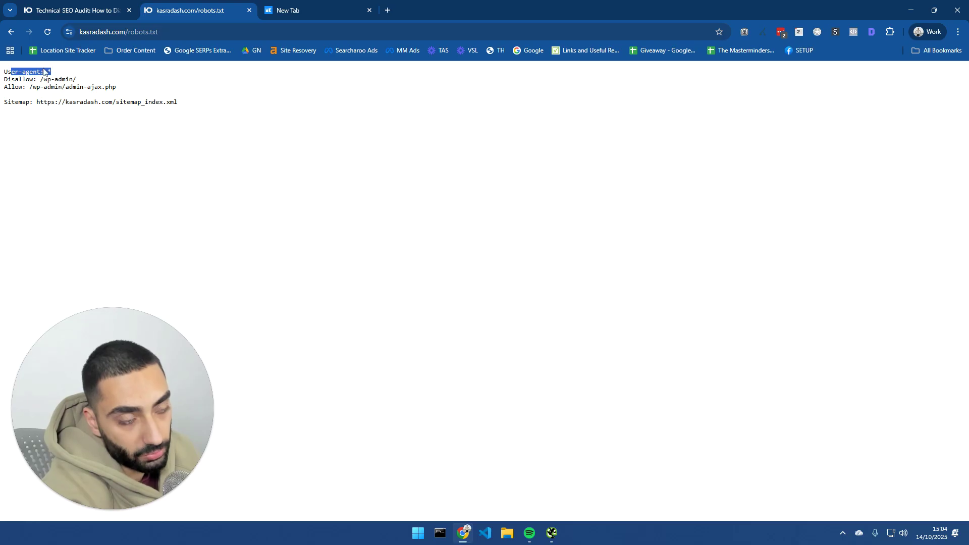
{"action": "key", "text": "ctrl+plus"}
{"action": "key", "text": "ctrl+plus"}
{"action": "key", "text": "ctrl+plus"}
{"action": "key", "text": "ctrl+plus"}
{"action": "key", "text": "ctrl+plus"}
{"action": "key", "text": "ctrl+plus"}
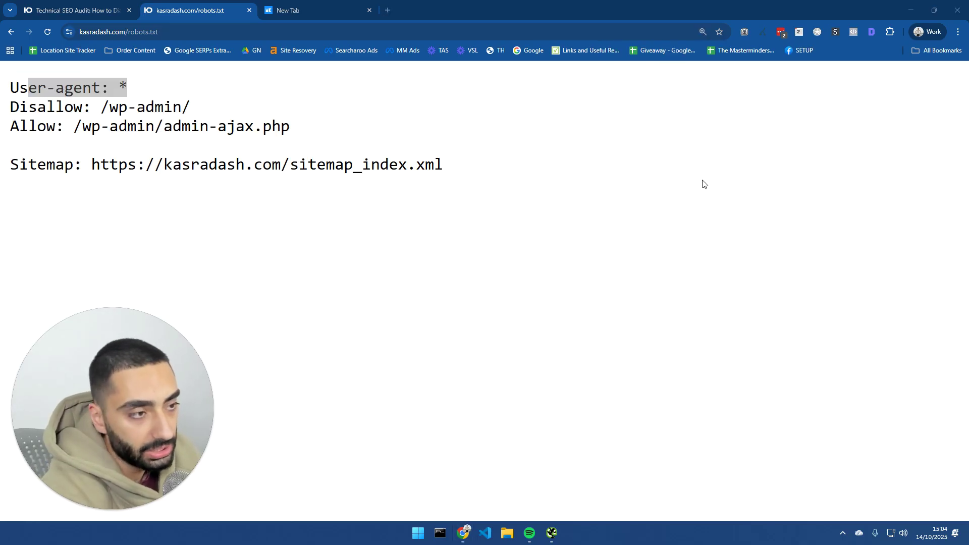
{"action": "left_click_drag", "start_coordinate": [10, 88], "coordinate": [149, 96]}
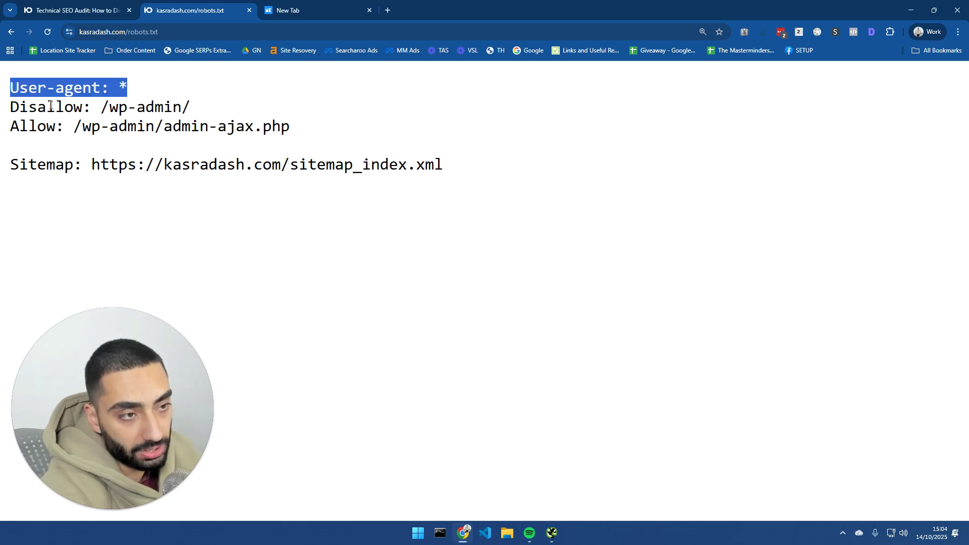
Step: Examine the Disallow rule for /wp-admin/ and the Allow rule for /wp-admin/admin-ajax.php in the live robots.txt
{"action": "left_click", "coordinate": [45, 107]}
{"action": "left_click_drag", "start_coordinate": [44, 107], "coordinate": [218, 118]}
{"action": "left_click_drag", "start_coordinate": [10, 108], "coordinate": [200, 110]}
{"action": "left_click_drag", "start_coordinate": [115, 102], "coordinate": [211, 109]}
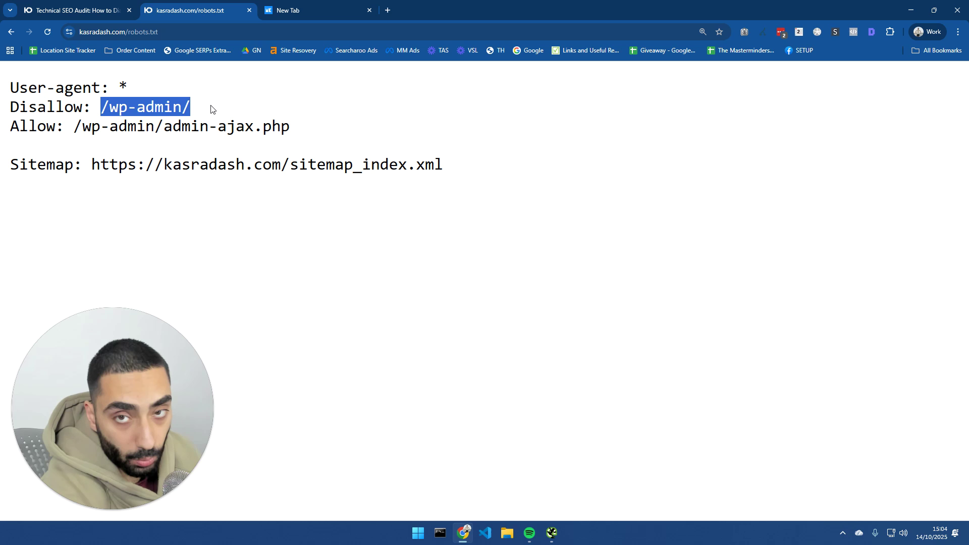
{"action": "left_click_drag", "start_coordinate": [35, 132], "coordinate": [182, 129]}
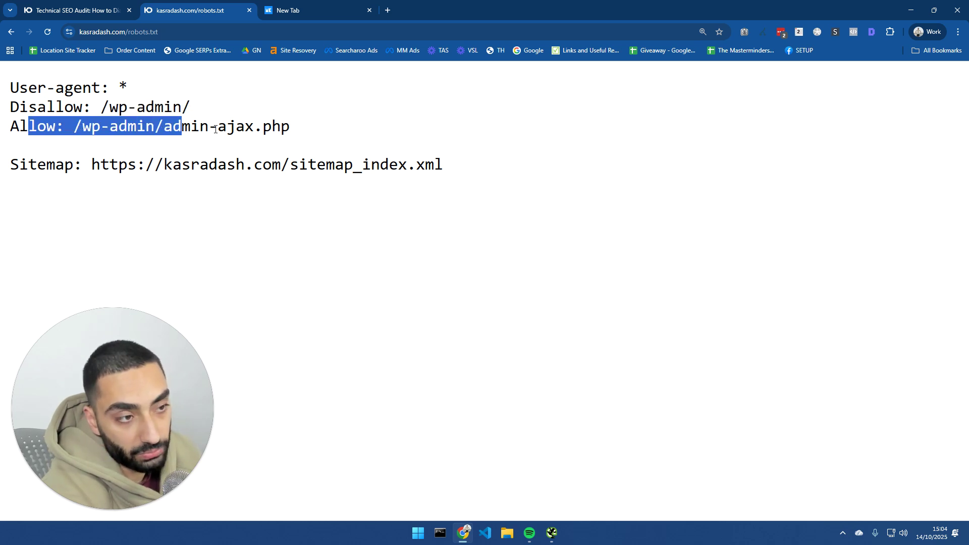
{"action": "left_click_drag", "start_coordinate": [331, 128], "coordinate": [191, 129]}
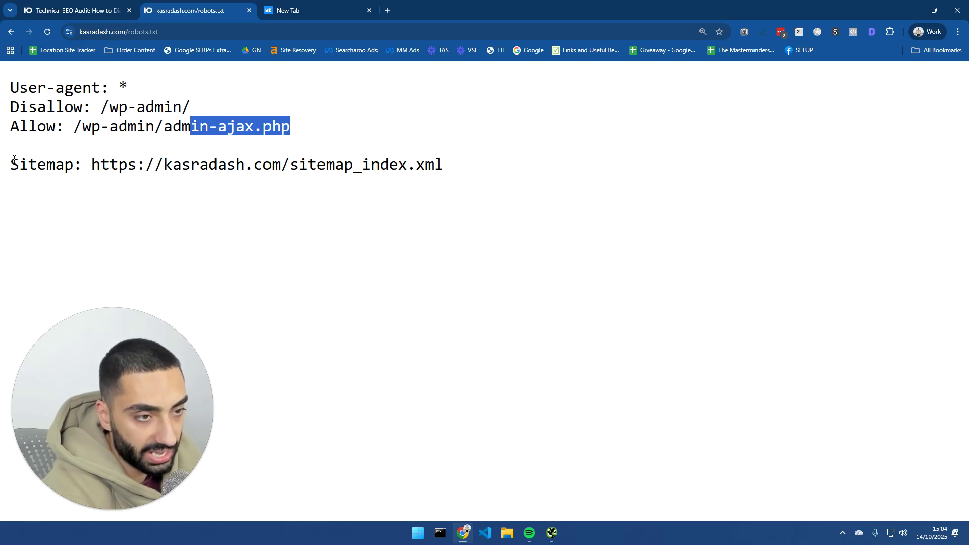
Step: Open the sitemap_index.xml address listed in robots.txt in a new tab and view its list of sitemaps
{"action": "left_click_drag", "start_coordinate": [92, 165], "coordinate": [470, 162]}
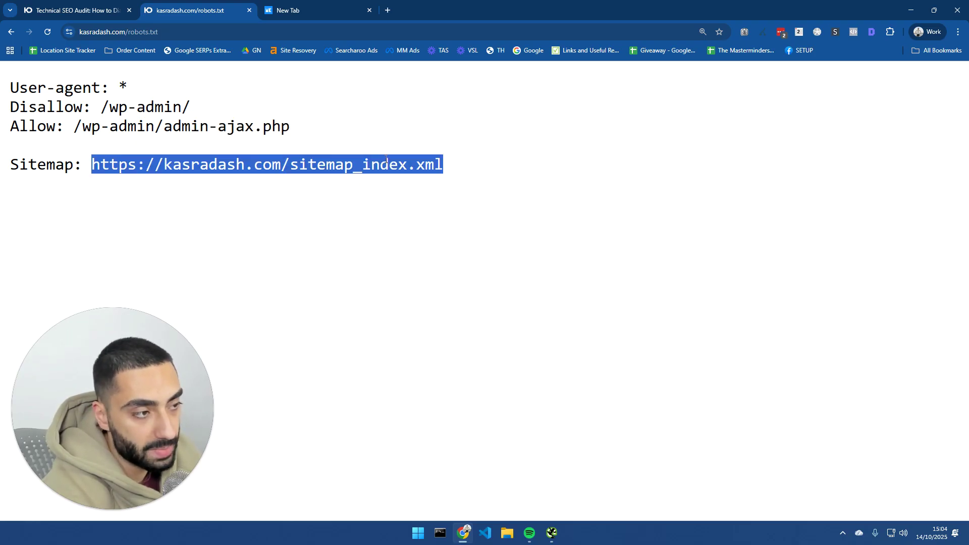
{"action": "right_click", "coordinate": [386, 160]}
{"action": "left_click", "coordinate": [441, 201]}
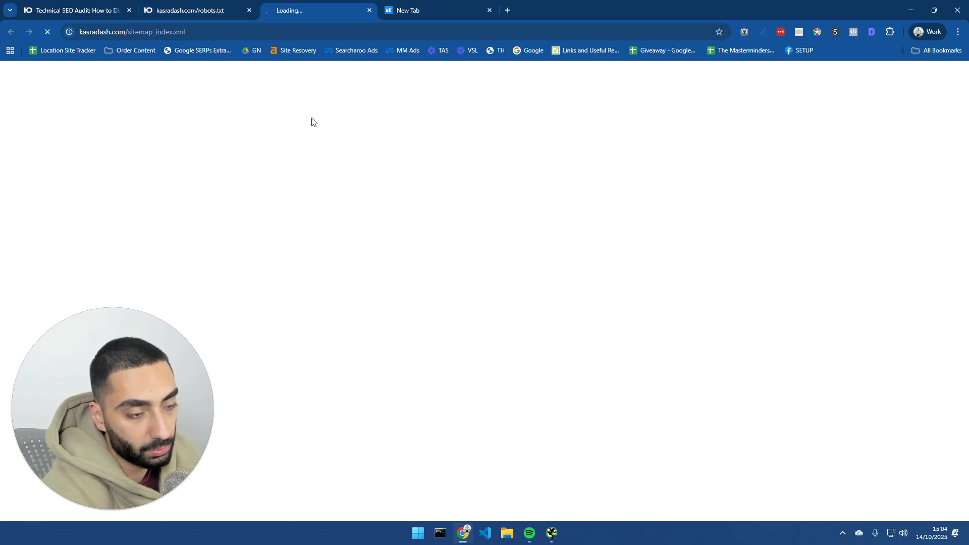
{"action": "scroll", "coordinate": [416, 220], "scroll_direction": "down", "scroll_amount": 3}
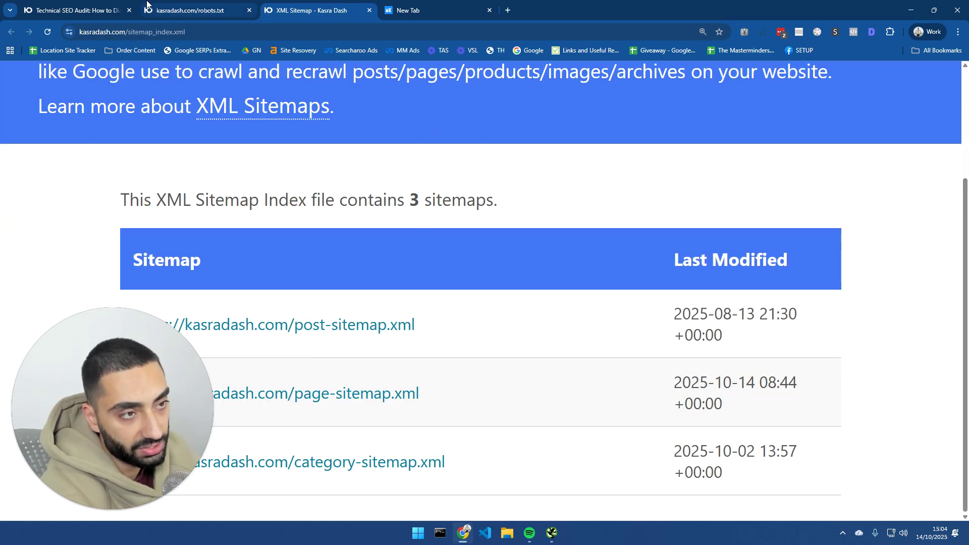
Step: Close the sitemap index tab and return to the audit guide at 100% page zoom
{"action": "left_click", "coordinate": [76, 10]}
{"action": "left_click", "coordinate": [370, 10]}
{"action": "key", "text": "ctrl+minus"}
{"action": "key", "text": "ctrl+minus"}
{"action": "key", "text": "ctrl+minus"}
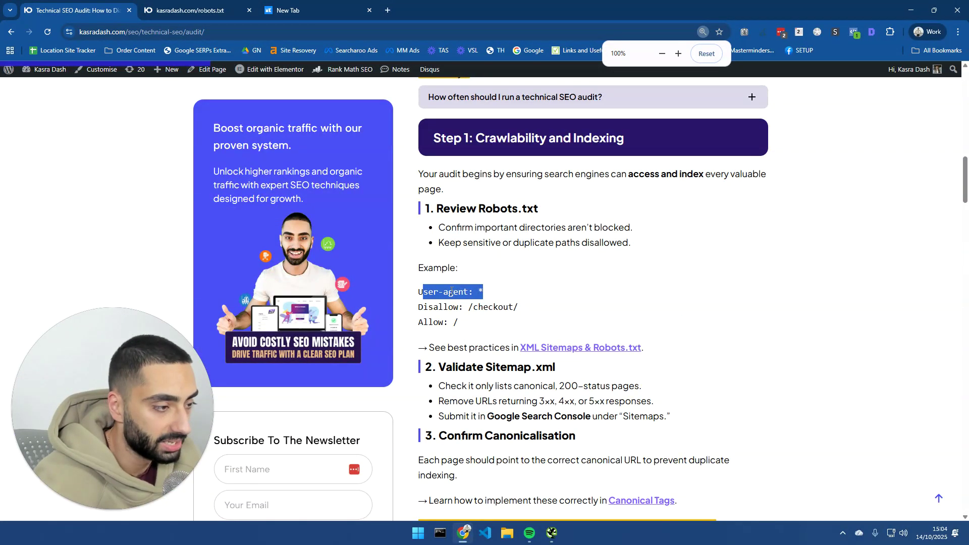
Step: Highlight the guide's full robots.txt example and read on to the "Validate Sitemap.xml" heading
{"action": "left_click_drag", "start_coordinate": [459, 322], "coordinate": [416, 299]}
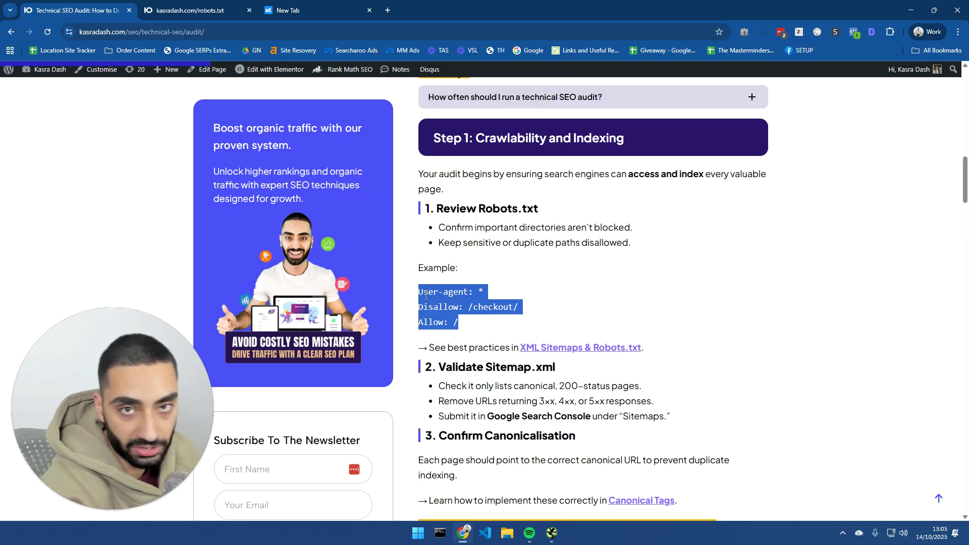
{"action": "scroll", "coordinate": [492, 277], "scroll_direction": "down", "scroll_amount": 2}
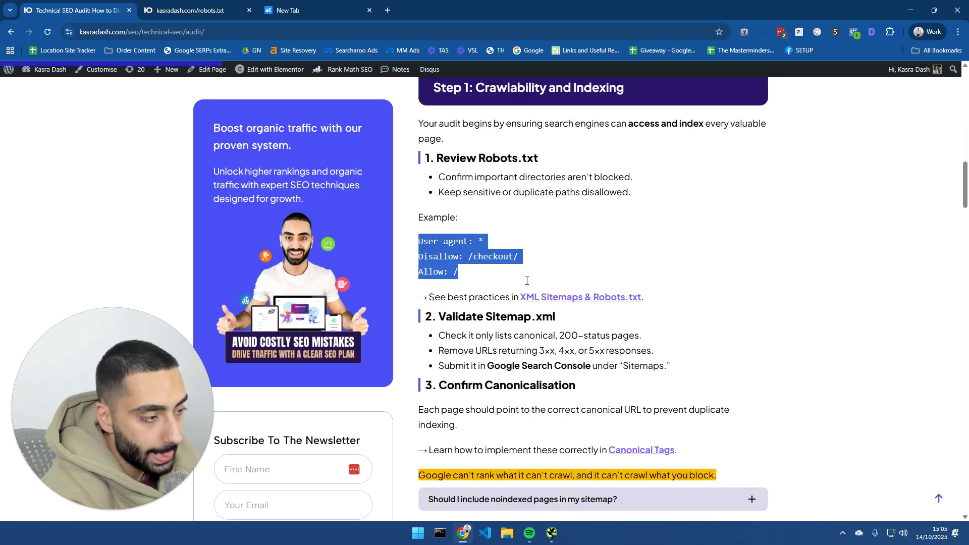
{"action": "left_click_drag", "start_coordinate": [445, 260], "coordinate": [581, 269]}
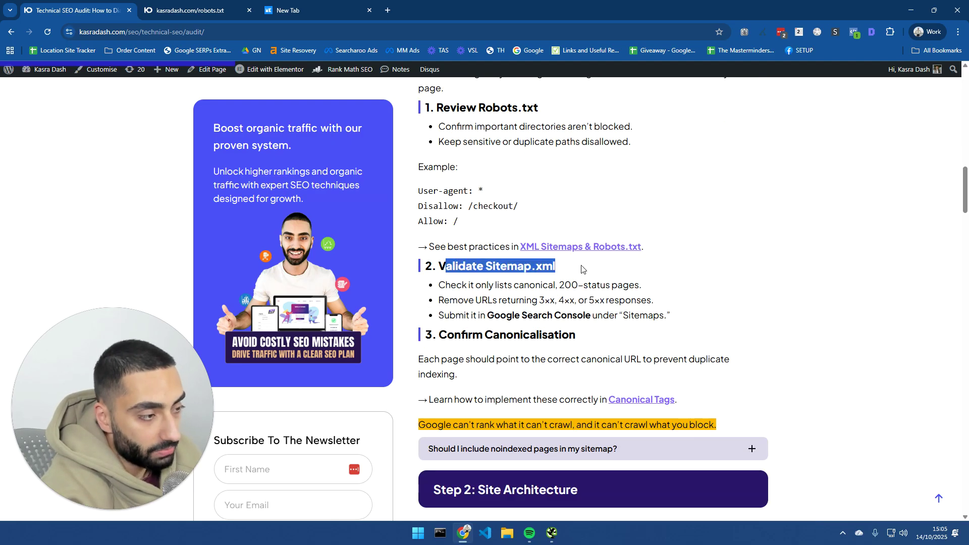
Step: Highlight the guide's sitemap validation text, then open the sitemap_index.xml address listed in the live robots.txt in its own tab
{"action": "left_click_drag", "start_coordinate": [446, 287], "coordinate": [556, 283]}
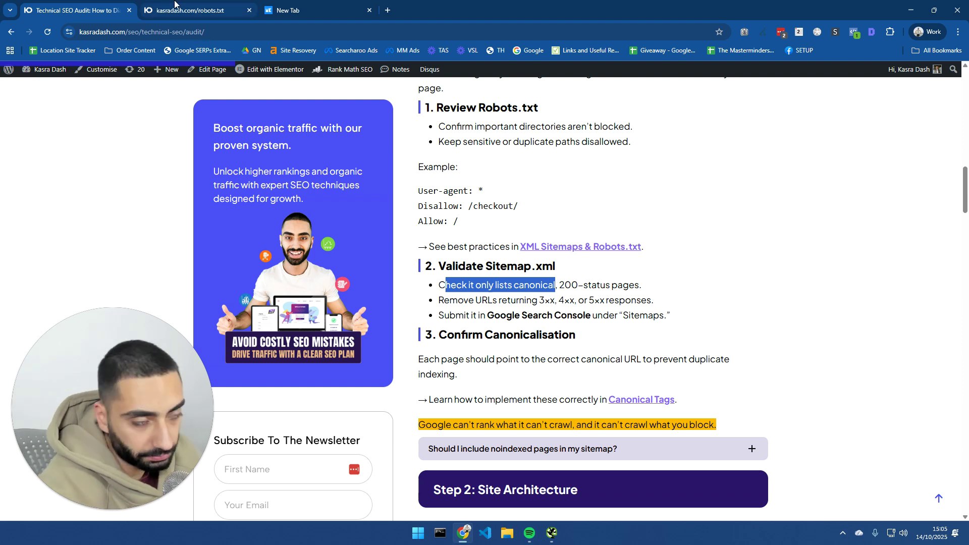
{"action": "left_click", "coordinate": [194, 12]}
{"action": "left_click", "coordinate": [128, 101]}
{"action": "right_click", "coordinate": [123, 99]}
{"action": "left_click", "coordinate": [177, 102]}
{"action": "left_click_drag", "start_coordinate": [177, 101], "coordinate": [71, 101]}
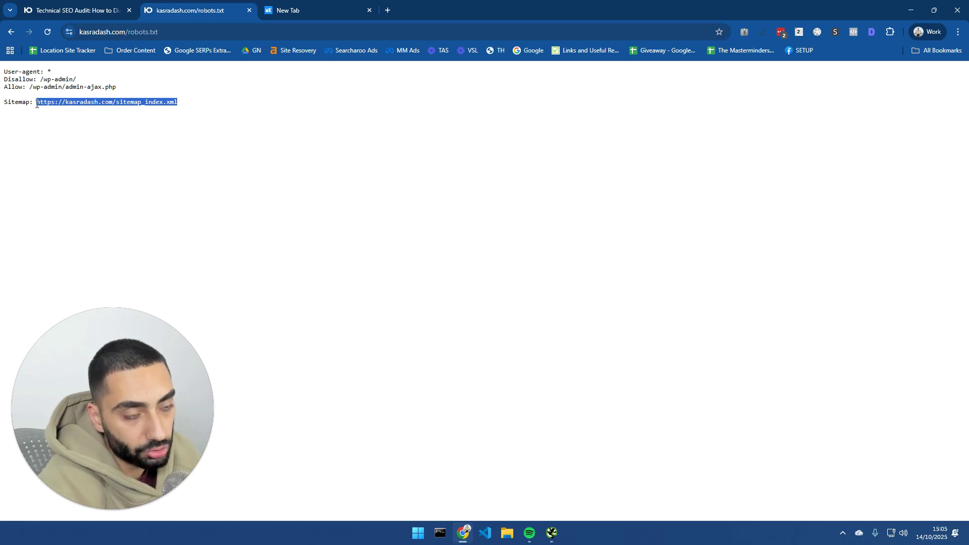
{"action": "right_click", "coordinate": [69, 105]}
{"action": "left_click", "coordinate": [90, 146]}
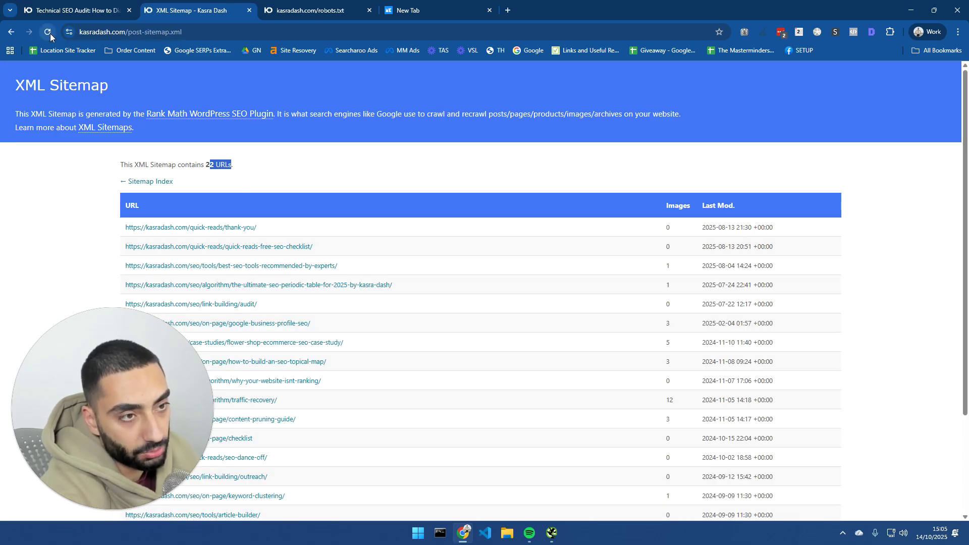
Step: Check the number of URLs in the post, page and category sitemaps, returning to the sitemap index after each
{"action": "key", "text": "alt+Left"}
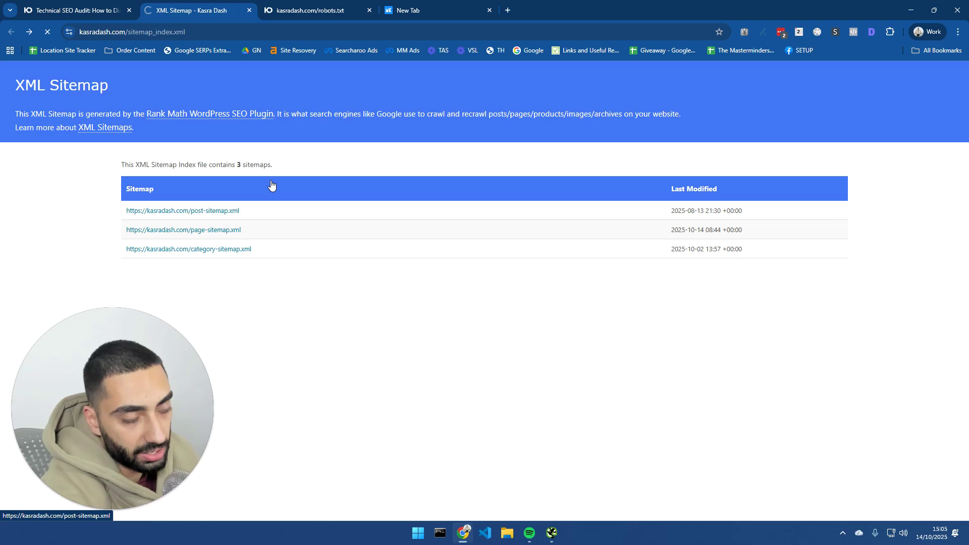
{"action": "mouse_move", "coordinate": [206, 165]}
{"action": "left_mouse_down"}
{"action": "mouse_move", "coordinate": [237, 172]}
{"action": "mouse_move", "coordinate": [219, 164]}
{"action": "left_mouse_up"}
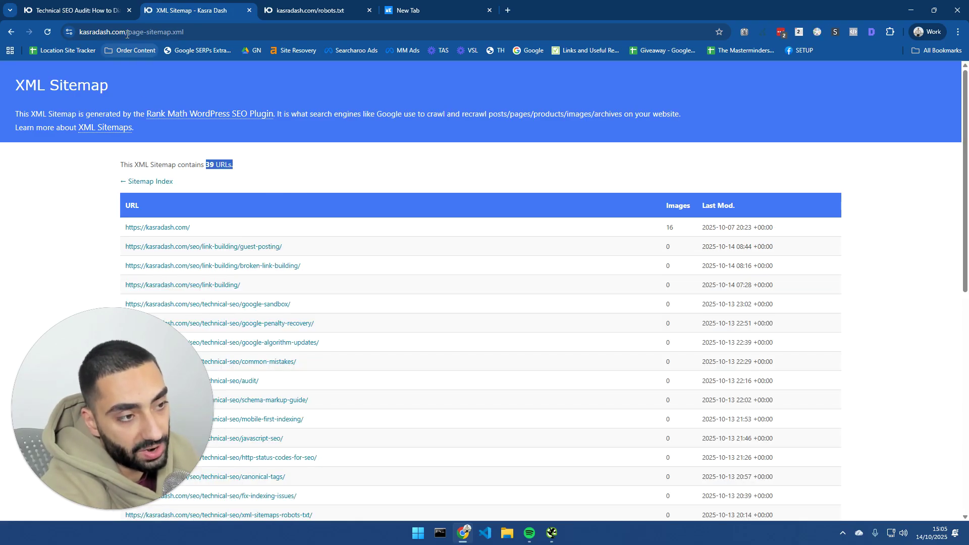
{"action": "left_click", "coordinate": [84, 6]}
{"action": "left_click", "coordinate": [191, 10]}
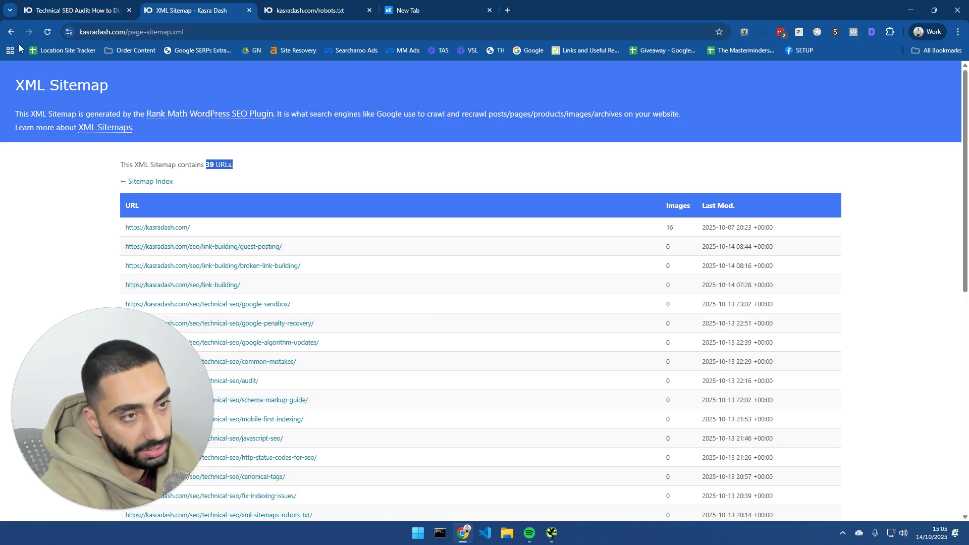
{"action": "left_click", "coordinate": [11, 32]}
{"action": "left_click", "coordinate": [217, 249]}
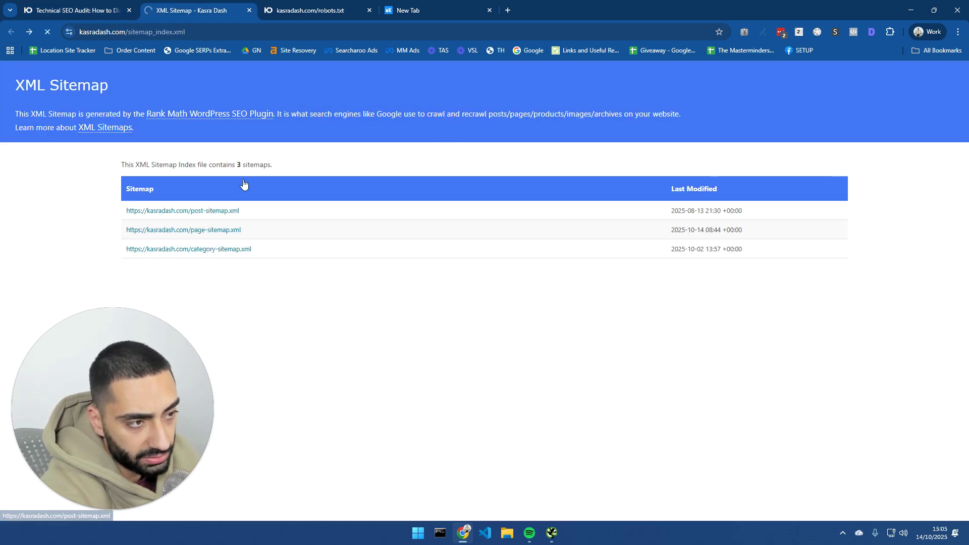
{"action": "left_click_drag", "start_coordinate": [196, 164], "coordinate": [235, 169]}
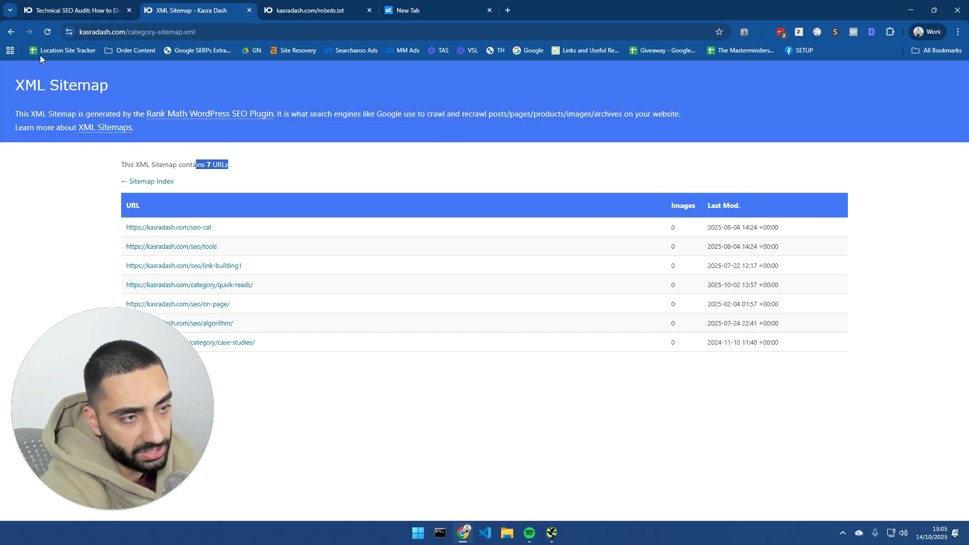
{"action": "left_click", "coordinate": [11, 32]}
Step: Highlight the guide's whole "Validate Sitemap.xml" section and open the Sitemaps report for the site in Google Search Console
{"action": "left_click", "coordinate": [76, 10]}
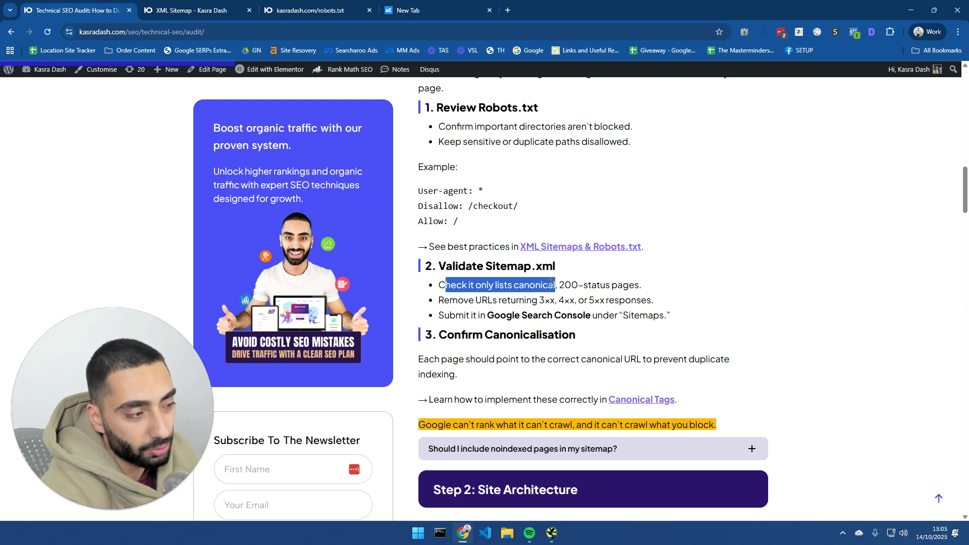
{"action": "left_click_drag", "start_coordinate": [686, 316], "coordinate": [447, 266]}
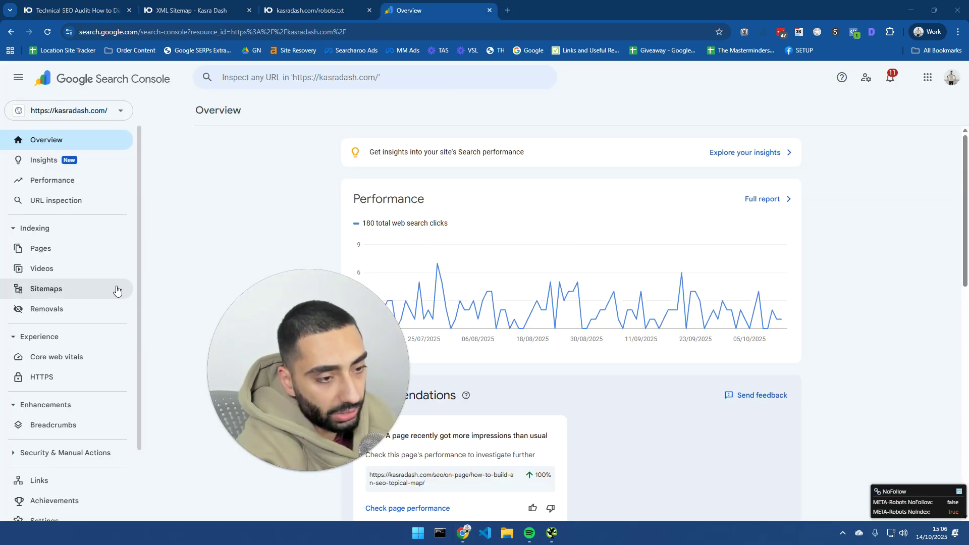
{"action": "left_click", "coordinate": [50, 289]}
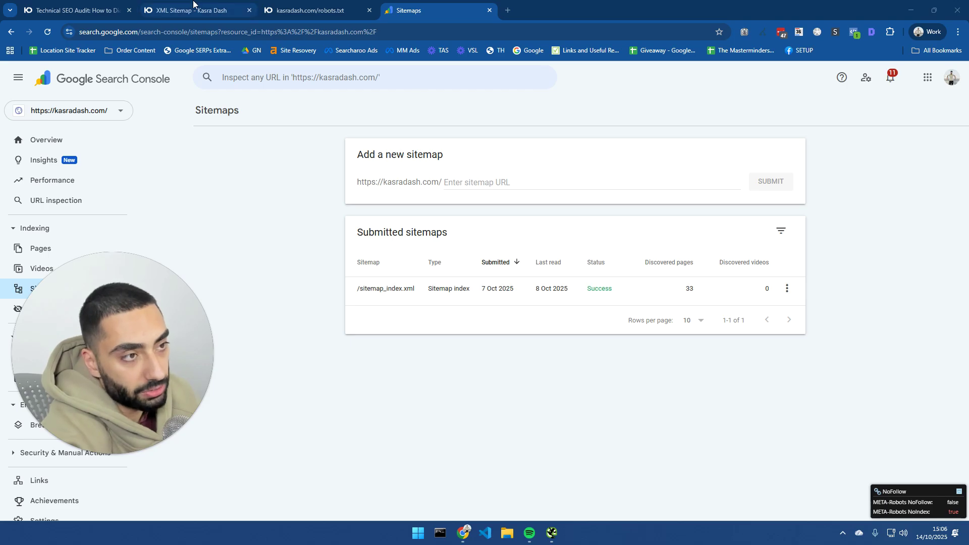
Step: Copy sitemap_index.xml from the sitemap's address and enter it as the new sitemap URL in Search Console
{"action": "left_click", "coordinate": [166, 11]}
{"action": "left_click", "coordinate": [128, 32]}
{"action": "left_click", "coordinate": [149, 34]}
{"action": "key", "text": "shift+End"}
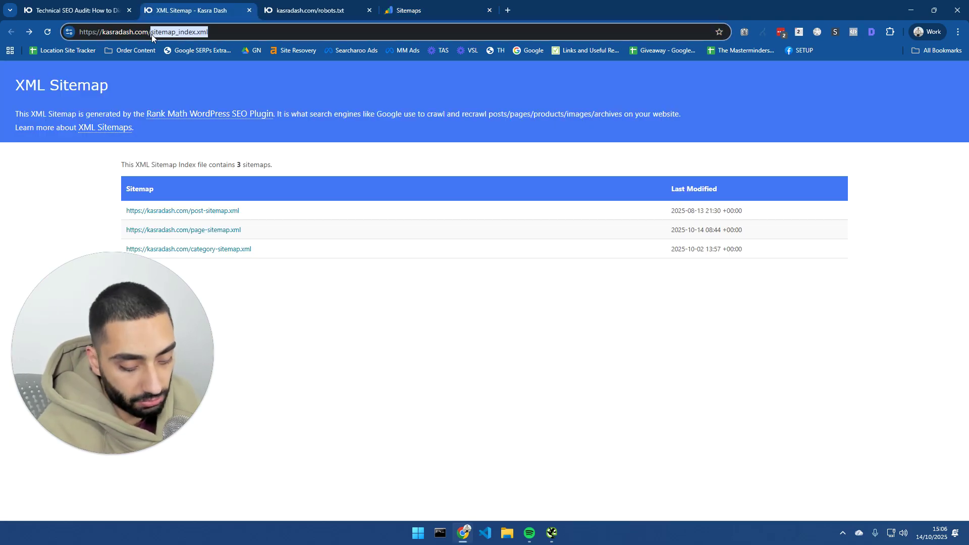
{"action": "left_click", "coordinate": [446, 8]}
{"action": "key", "text": "ctrl+v"}
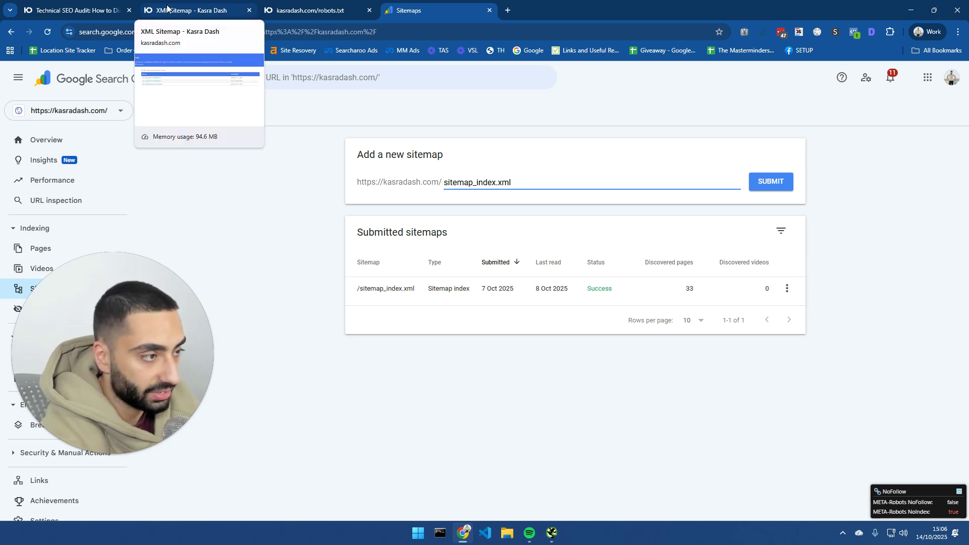
Step: Return to the audit guide and read the "Confirm Canonicalisation" section, highlighting its advice and heading
{"action": "left_click", "coordinate": [75, 9]}
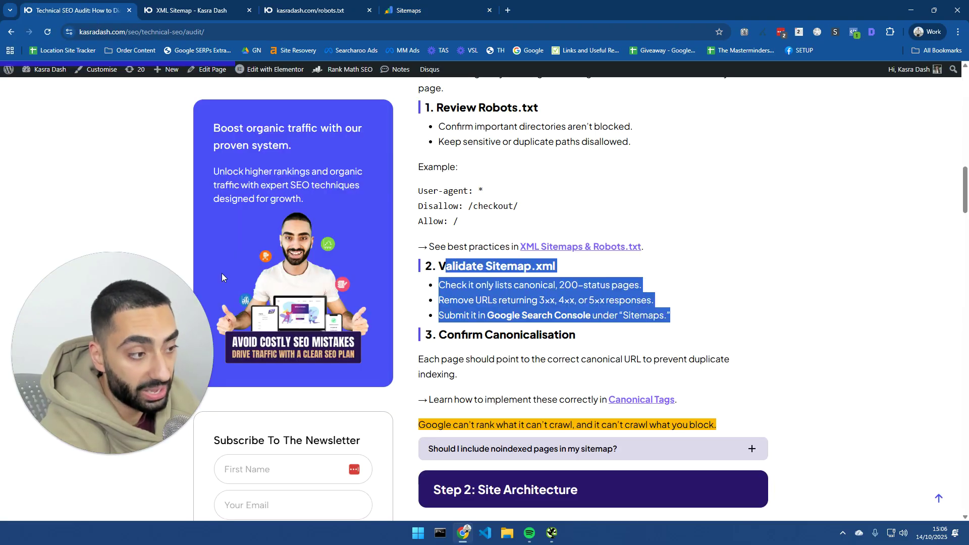
{"action": "scroll", "coordinate": [439, 248], "scroll_direction": "down", "scroll_amount": 2}
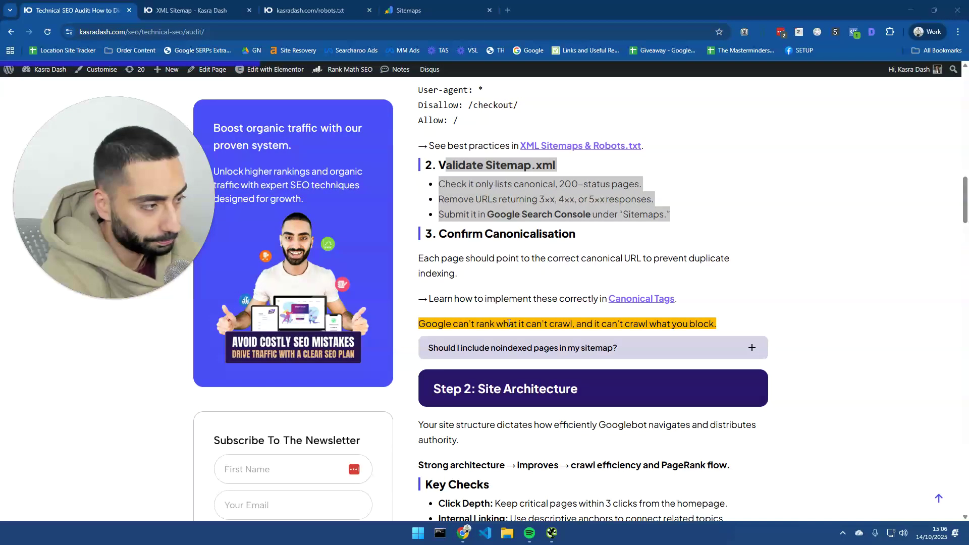
{"action": "left_click_drag", "start_coordinate": [424, 259], "coordinate": [547, 263]}
{"action": "left_click", "coordinate": [562, 296]}
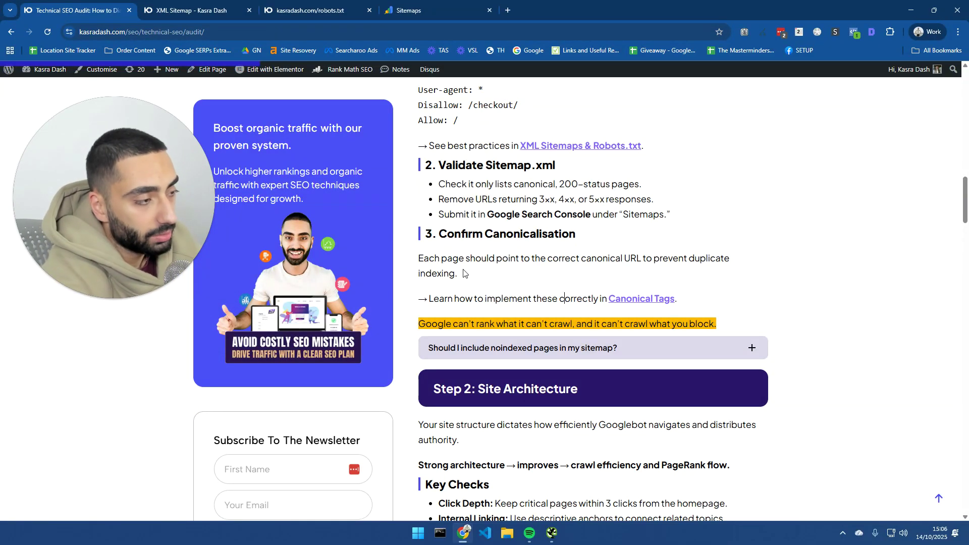
{"action": "left_click_drag", "start_coordinate": [423, 258], "coordinate": [545, 260]}
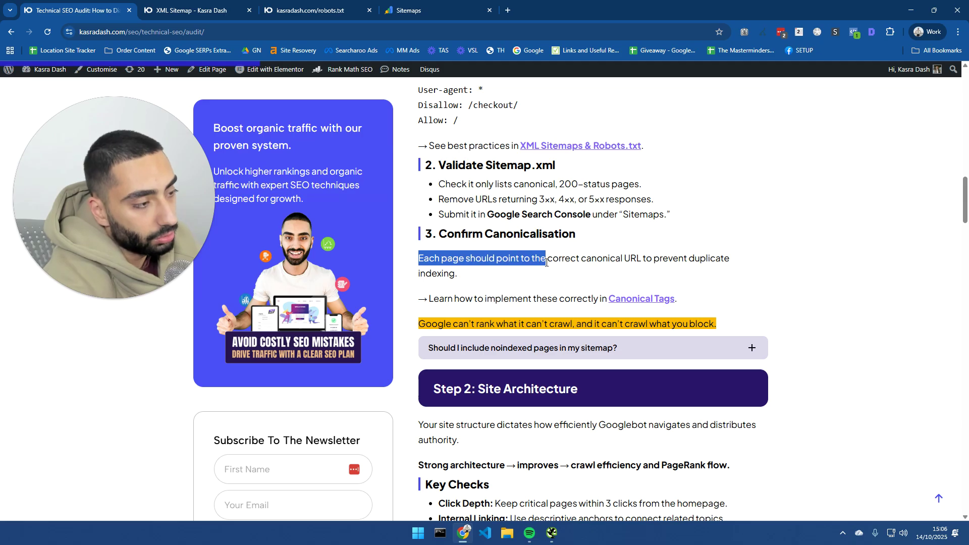
{"action": "triple_click", "coordinate": [513, 234]}
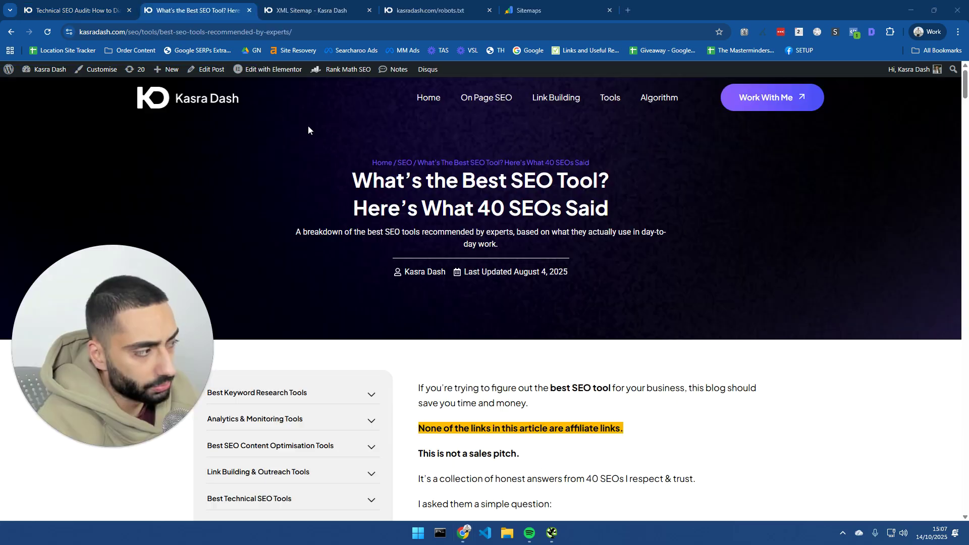
Step: Search Google for site:kasradash.com/seo/tools/best-seo-tools-recommended-by-experts/ to check whether the article is indexed
{"action": "left_click", "coordinate": [110, 31]}
{"action": "left_click", "coordinate": [110, 32]}
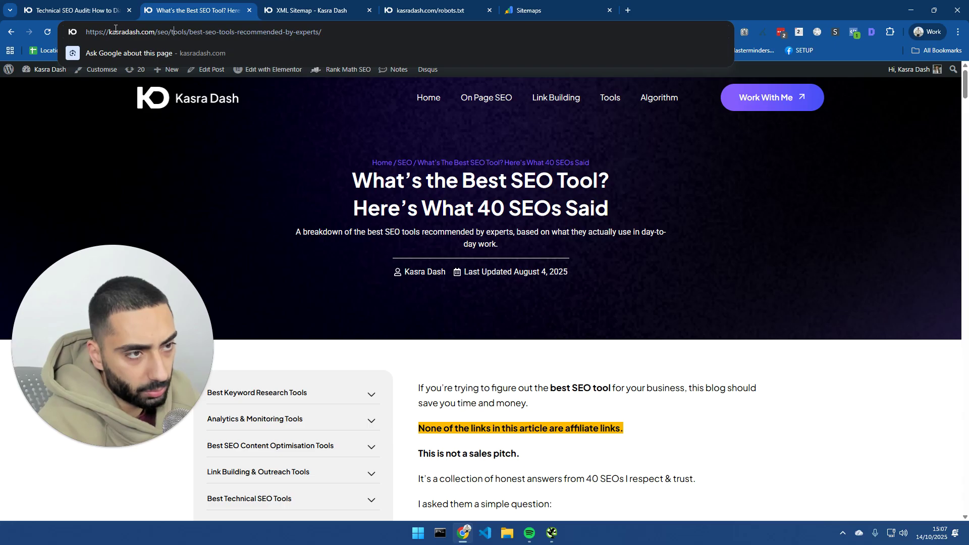
{"action": "key", "text": "shift+Home"}
{"action": "type", "text": "site:"}
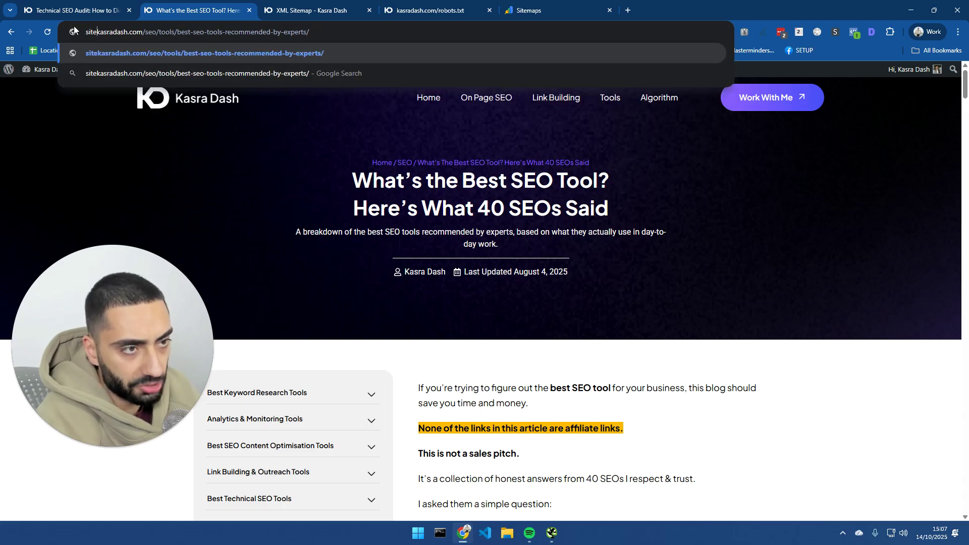
{"action": "key", "text": "Return"}
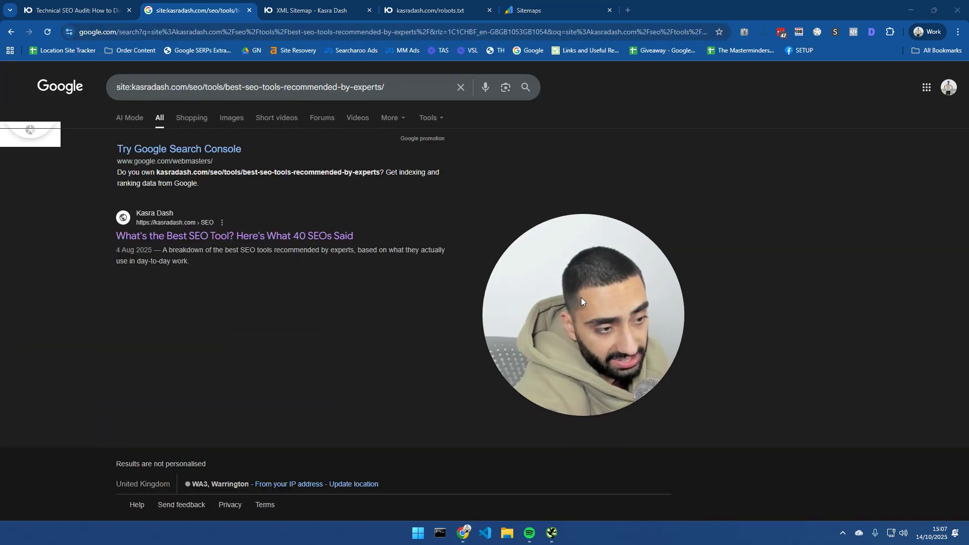
Step: Compare the article with its site: search results, highlight the queried URL, and open the article from its search result
{"action": "left_click", "coordinate": [9, 34]}
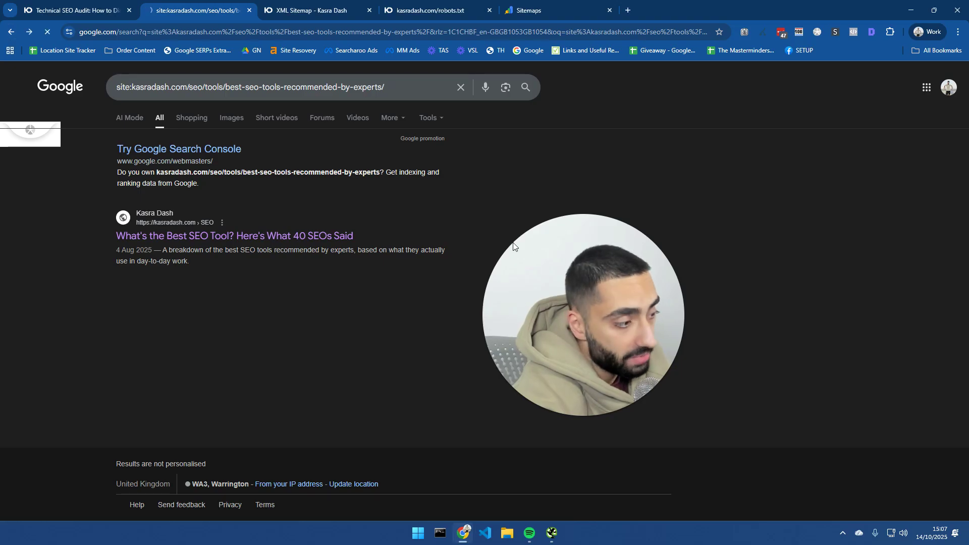
{"action": "left_click_drag", "start_coordinate": [575, 270], "coordinate": [483, 270]}
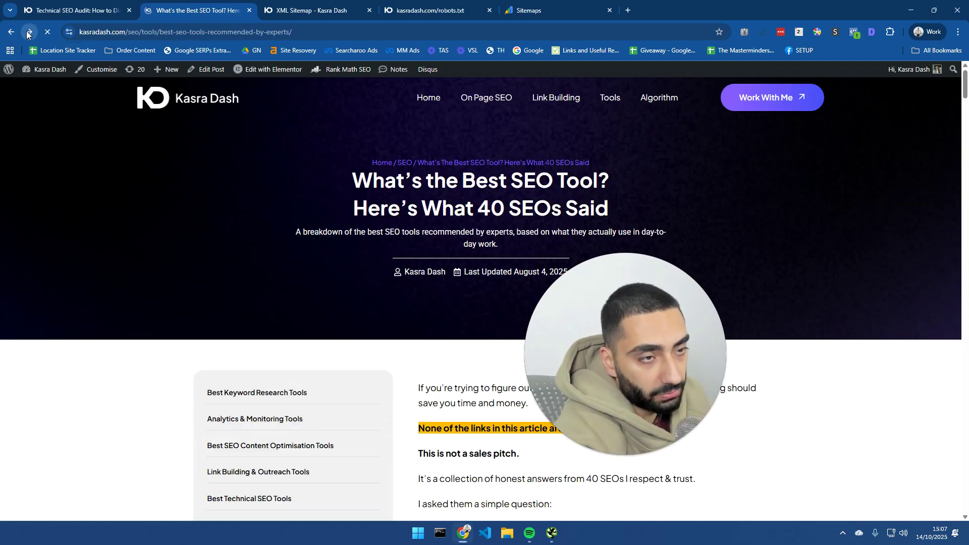
{"action": "key", "text": "alt+Right"}
{"action": "mouse_move", "coordinate": [386, 88]}
{"action": "left_mouse_down"}
{"action": "mouse_move", "coordinate": [118, 93]}
{"action": "mouse_move", "coordinate": [388, 88]}
{"action": "left_mouse_up"}
{"action": "left_click", "coordinate": [119, 90]}
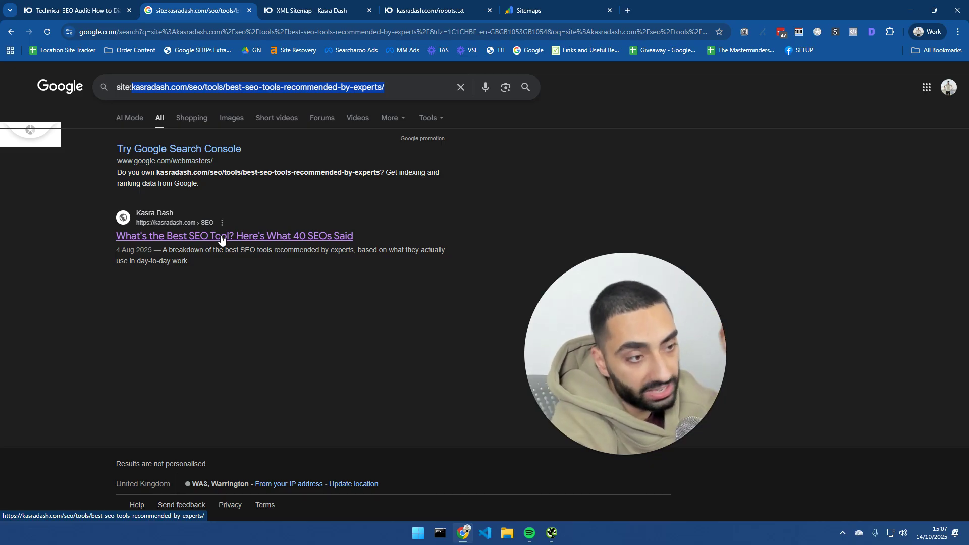
{"action": "left_click", "coordinate": [279, 244]}
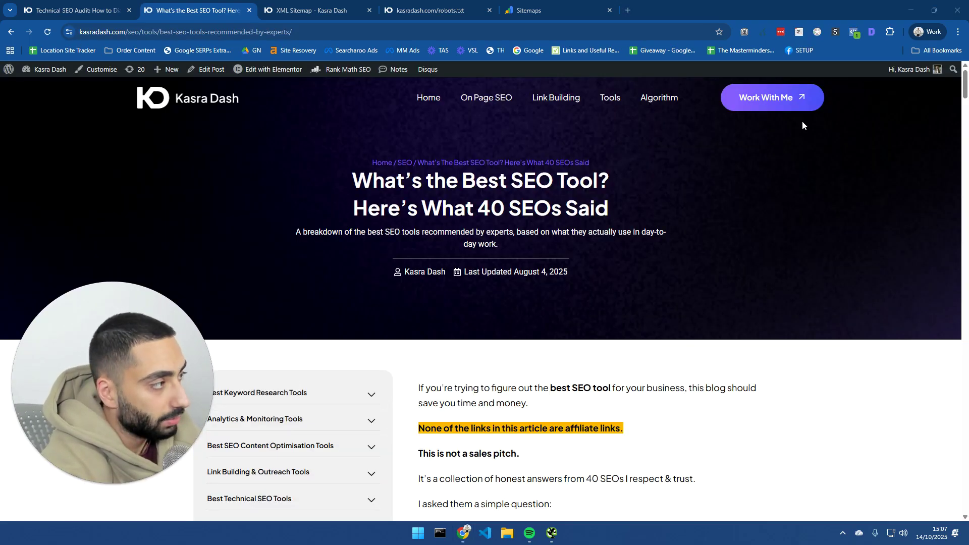
Step: View the Detailed SEO Extension's web page, then return to the article and show the extension's overview for it
{"action": "left_click", "coordinate": [873, 33]}
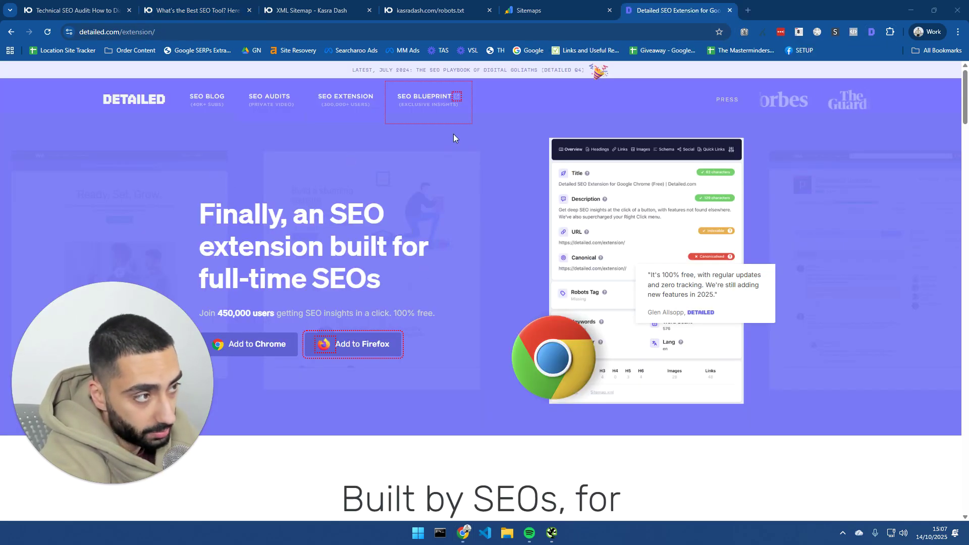
{"action": "left_click", "coordinate": [222, 11]}
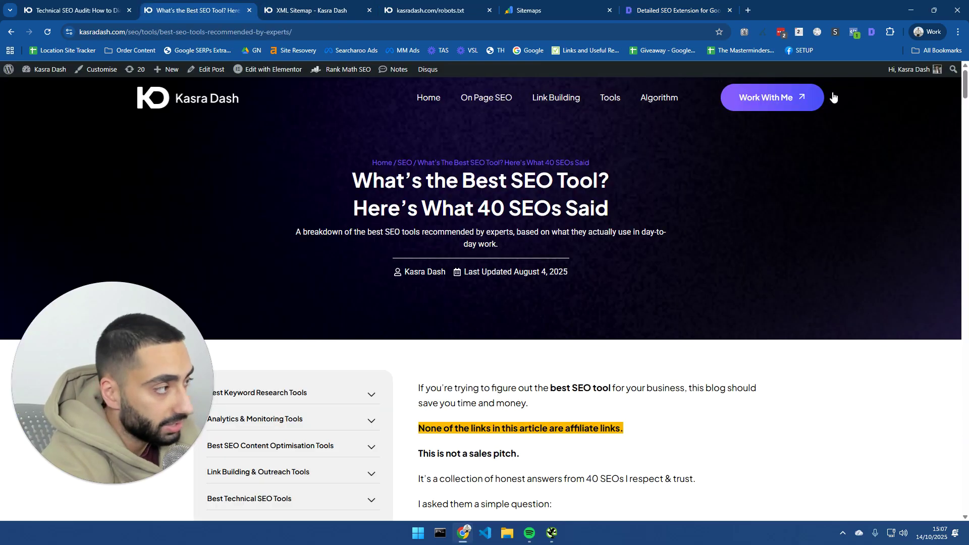
{"action": "left_click", "coordinate": [871, 33]}
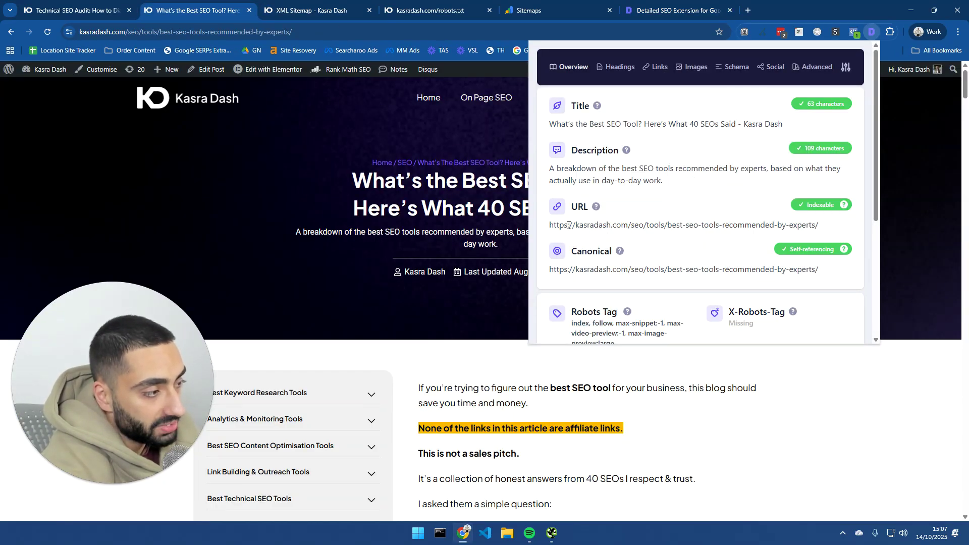
Step: Compare the article's URL with its canonical URL in the extension overview and check the canonical status label
{"action": "left_click_drag", "start_coordinate": [567, 225], "coordinate": [820, 227]}
{"action": "triple_click", "coordinate": [782, 226]}
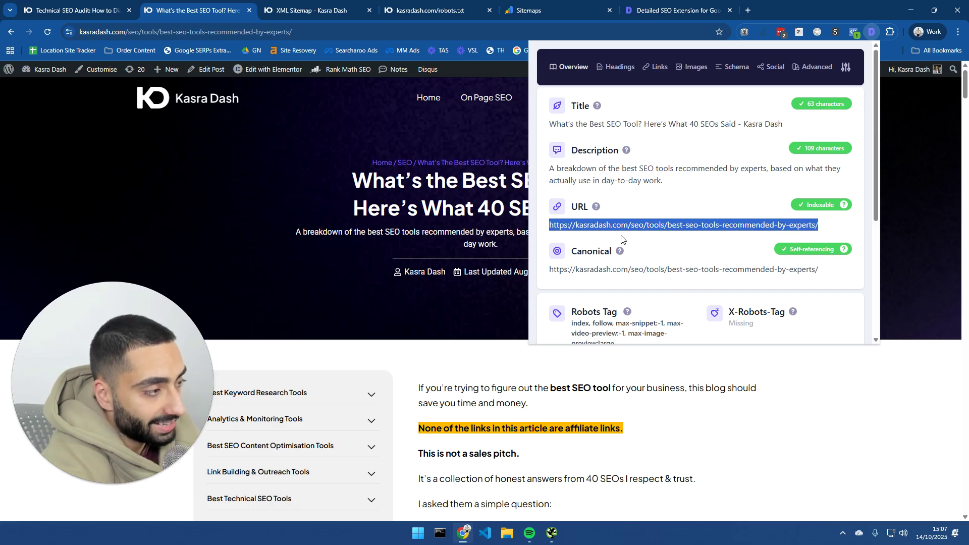
{"action": "left_click_drag", "start_coordinate": [583, 268], "coordinate": [741, 272]}
{"action": "left_click_drag", "start_coordinate": [791, 250], "coordinate": [833, 250]}
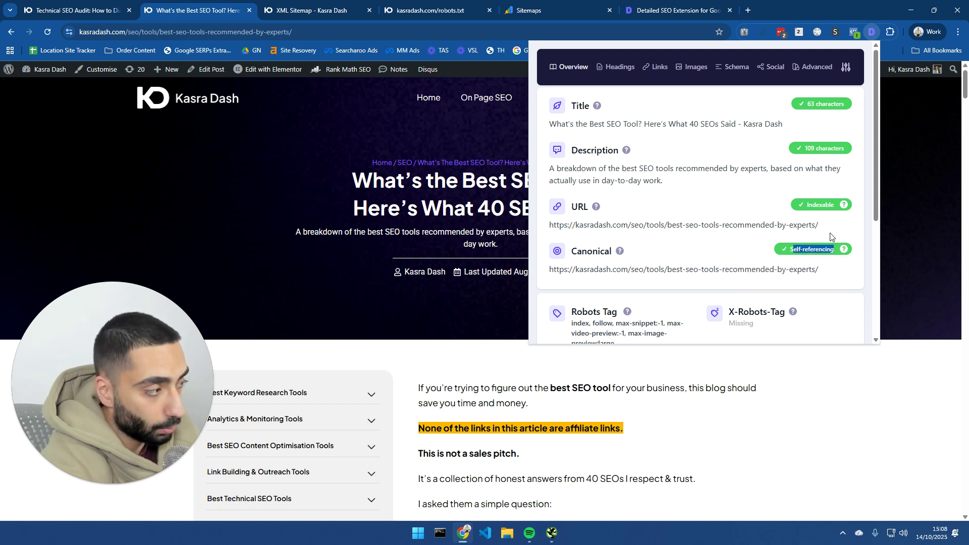
{"action": "left_click_drag", "start_coordinate": [830, 270], "coordinate": [573, 263]}
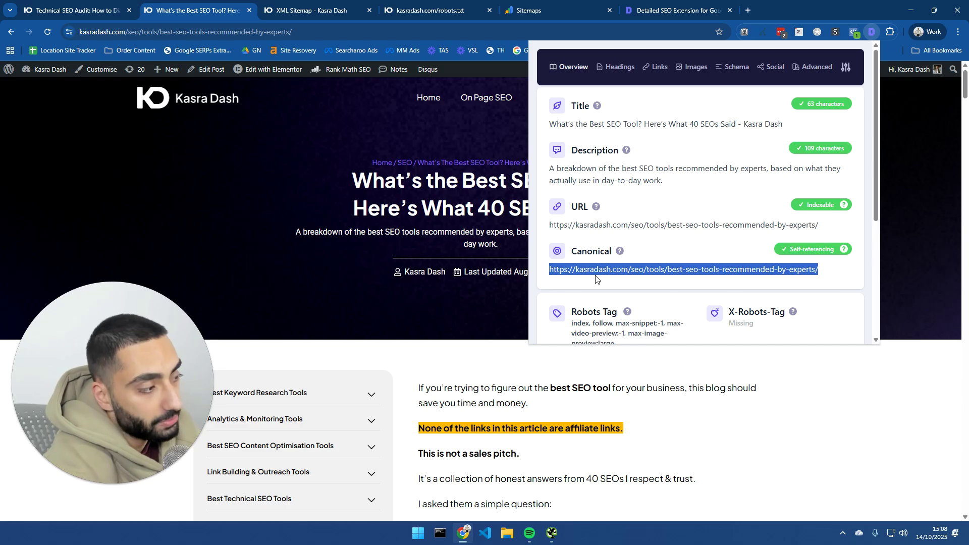
Step: Look through the rest of the extension overview, then recheck the page URL, canonical URL and canonical status
{"action": "scroll", "coordinate": [595, 278], "scroll_direction": "down", "scroll_amount": 4}
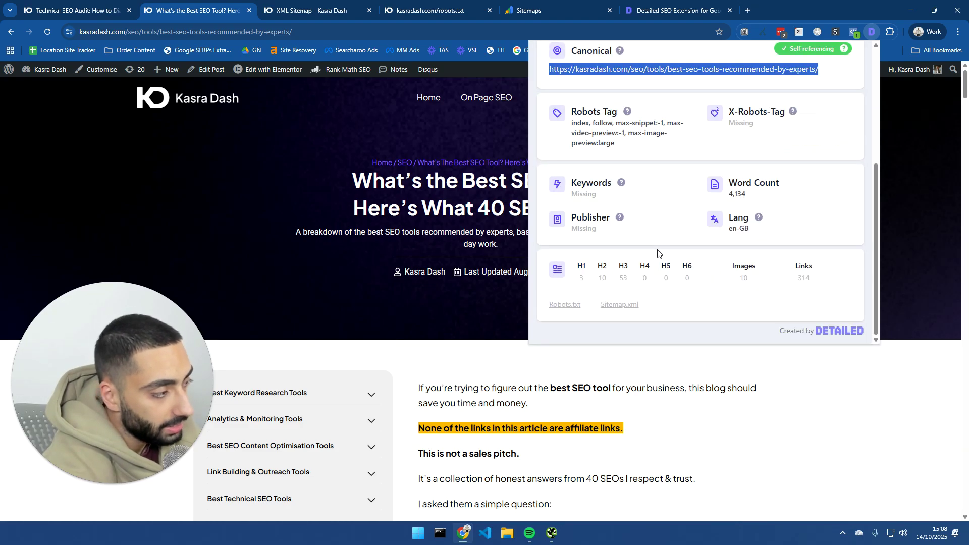
{"action": "scroll", "coordinate": [667, 244], "scroll_direction": "up", "scroll_amount": 4}
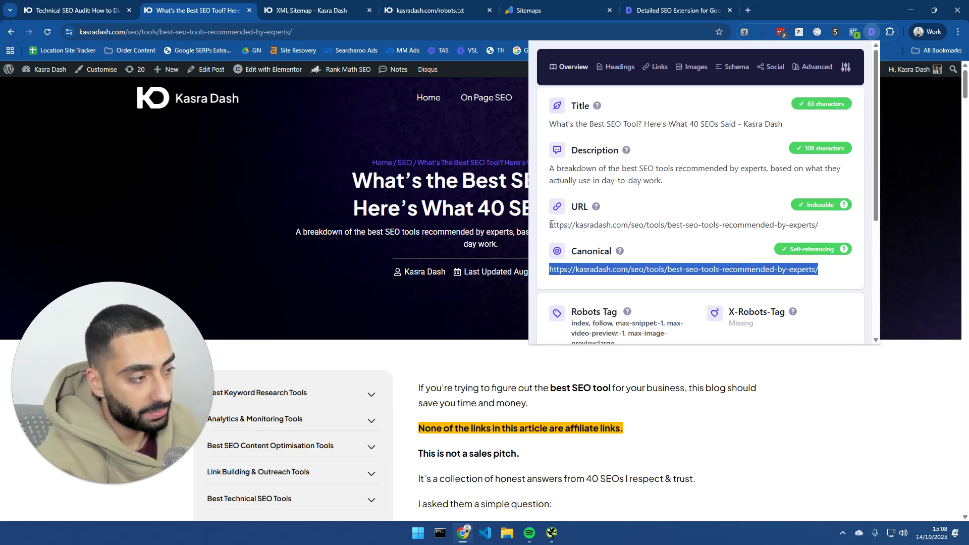
{"action": "left_click_drag", "start_coordinate": [552, 225], "coordinate": [620, 228]}
{"action": "left_click_drag", "start_coordinate": [569, 270], "coordinate": [673, 267]}
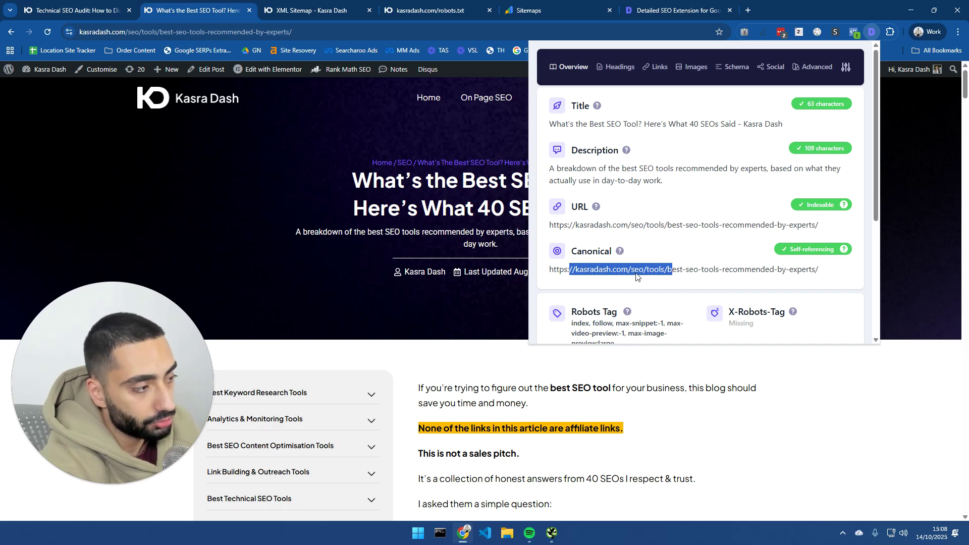
{"action": "left_click_drag", "start_coordinate": [819, 249], "coordinate": [790, 249]}
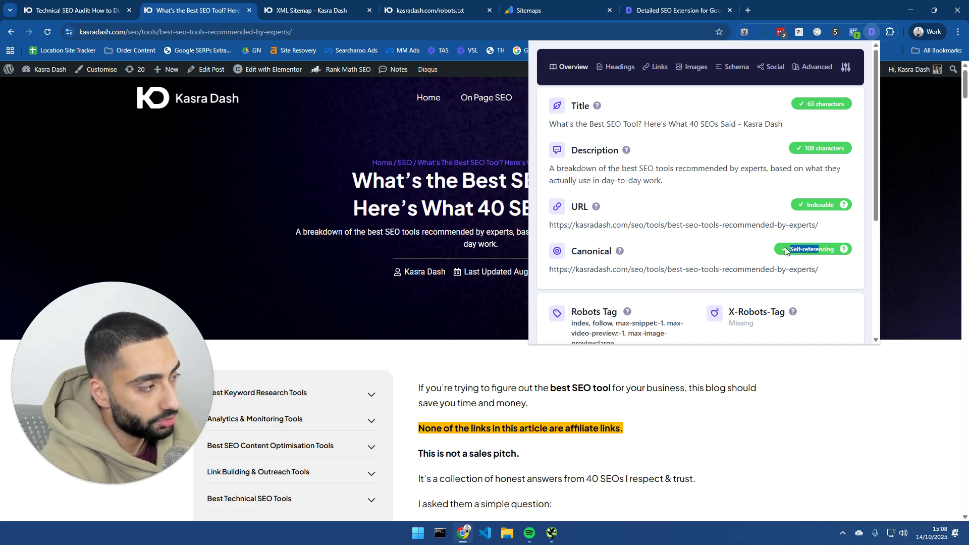
Step: Highlight the article's indexable label, self-referencing canonical label, title and meta description in the extension overview
{"action": "left_click_drag", "start_coordinate": [807, 206], "coordinate": [833, 208]}
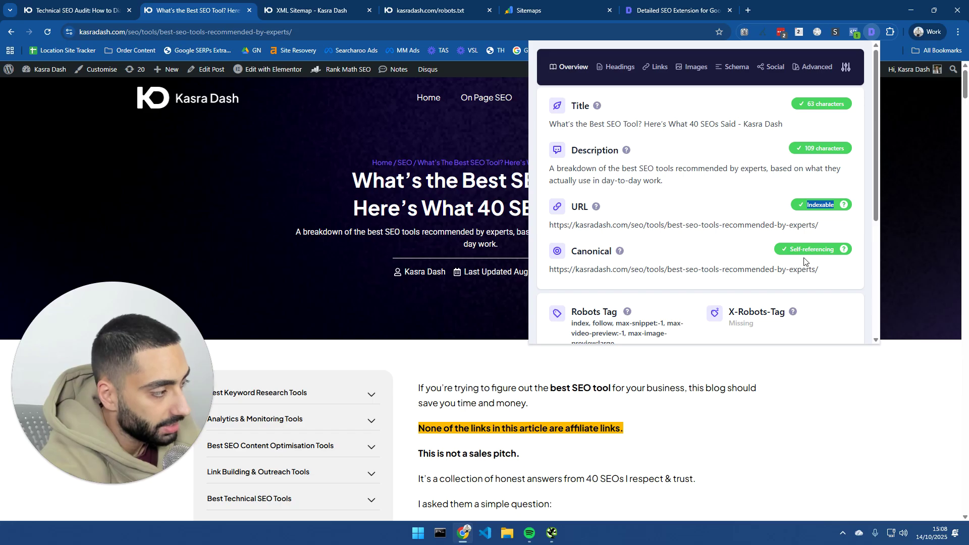
{"action": "left_click_drag", "start_coordinate": [834, 252], "coordinate": [830, 251]}
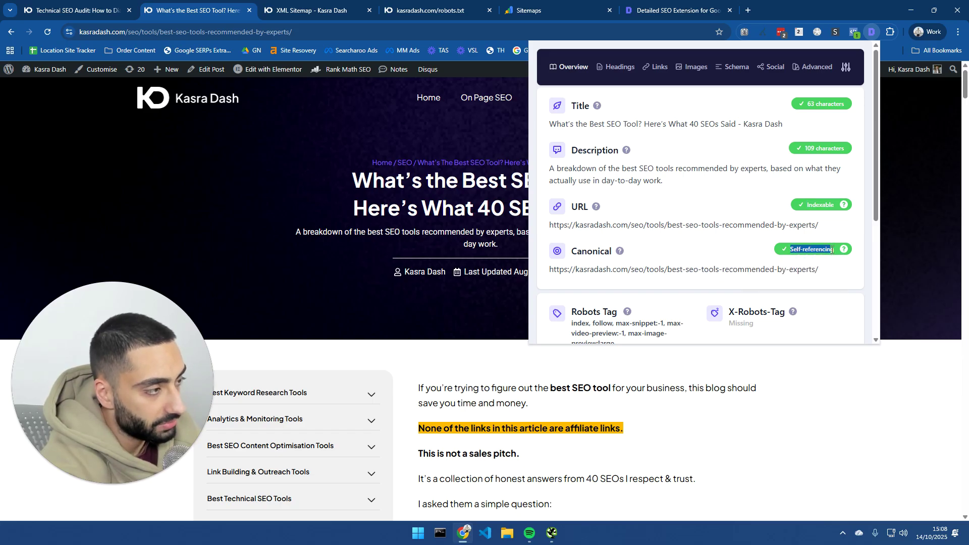
{"action": "left_click_drag", "start_coordinate": [560, 121], "coordinate": [641, 133]}
{"action": "left_click", "coordinate": [640, 133]}
{"action": "triple_click", "coordinate": [641, 129]}
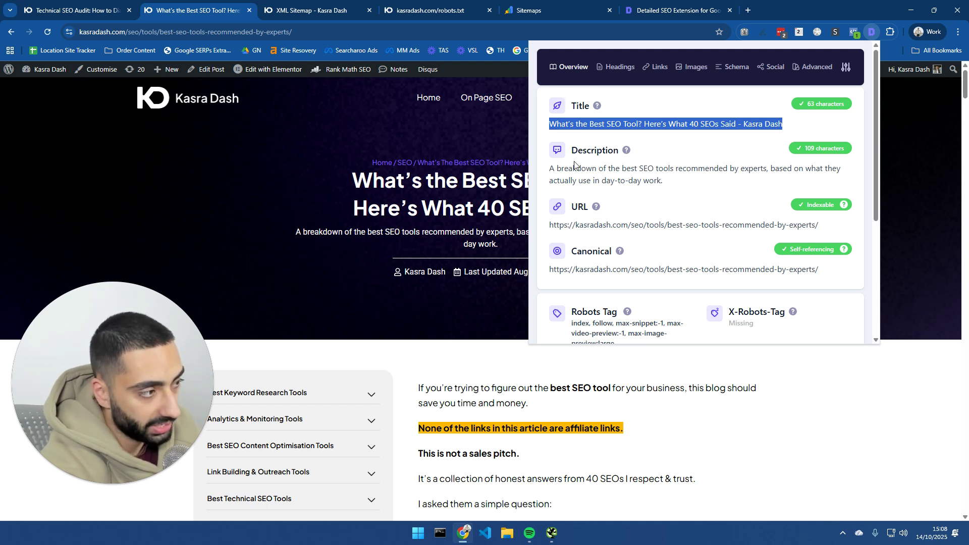
{"action": "left_click_drag", "start_coordinate": [557, 168], "coordinate": [685, 182]}
{"action": "left_click", "coordinate": [683, 183]}
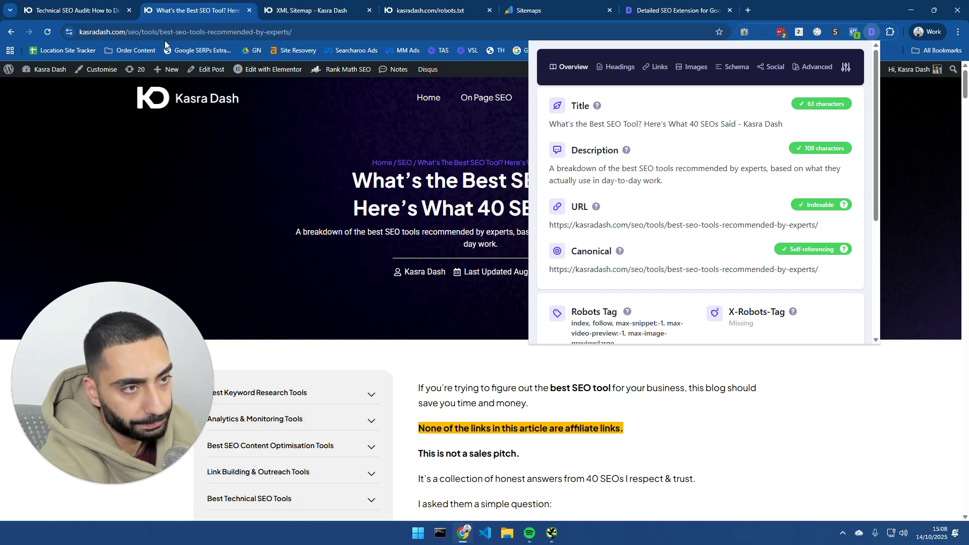
Step: Return to the technical SEO audit guide and read the Confirm Canonicalisation section down to the site architecture step
{"action": "key", "text": "ctrl+shift+Tab"}
{"action": "scroll", "coordinate": [538, 206], "scroll_direction": "down", "scroll_amount": 20}
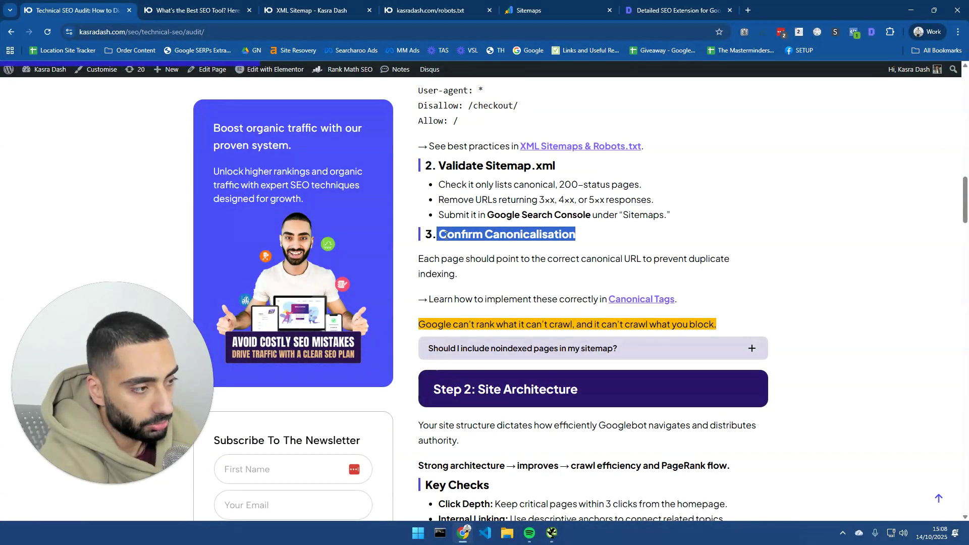
{"action": "left_click", "coordinate": [543, 239]}
{"action": "scroll", "coordinate": [542, 238], "scroll_direction": "down", "scroll_amount": 1}
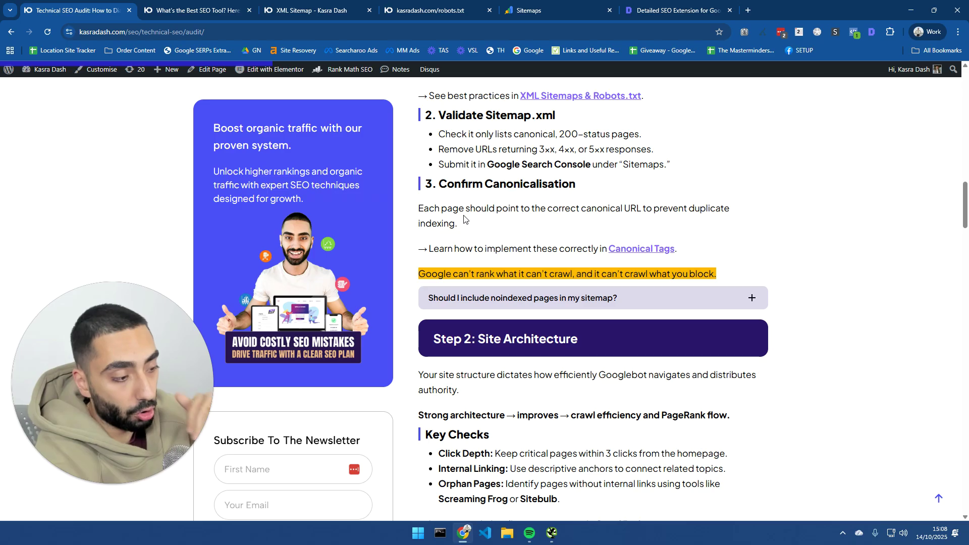
Step: Switch to the Screaming Frog crawl, list all content pages, then show all internal URLs and the crawl summary
{"action": "left_click", "coordinate": [555, 536]}
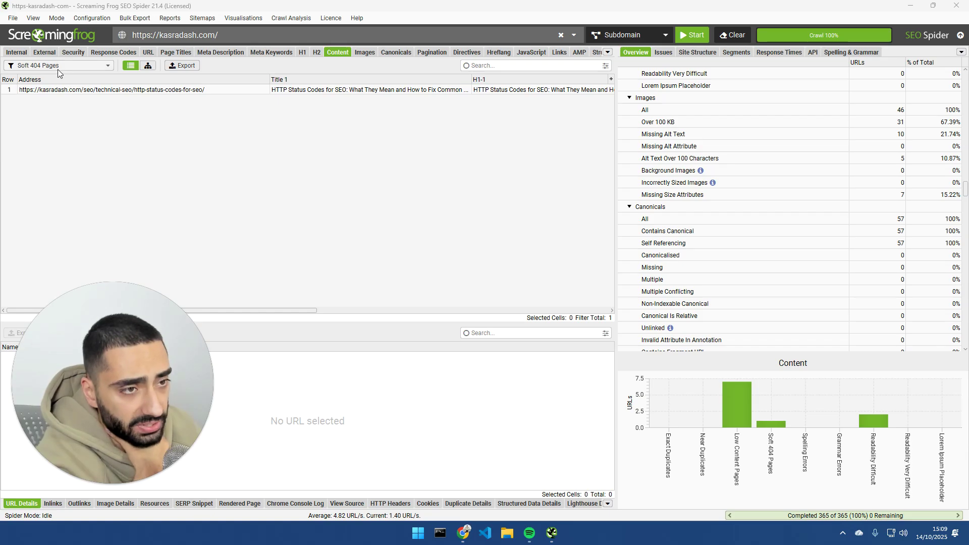
{"action": "left_click", "coordinate": [57, 68]}
{"action": "left_click", "coordinate": [37, 79]}
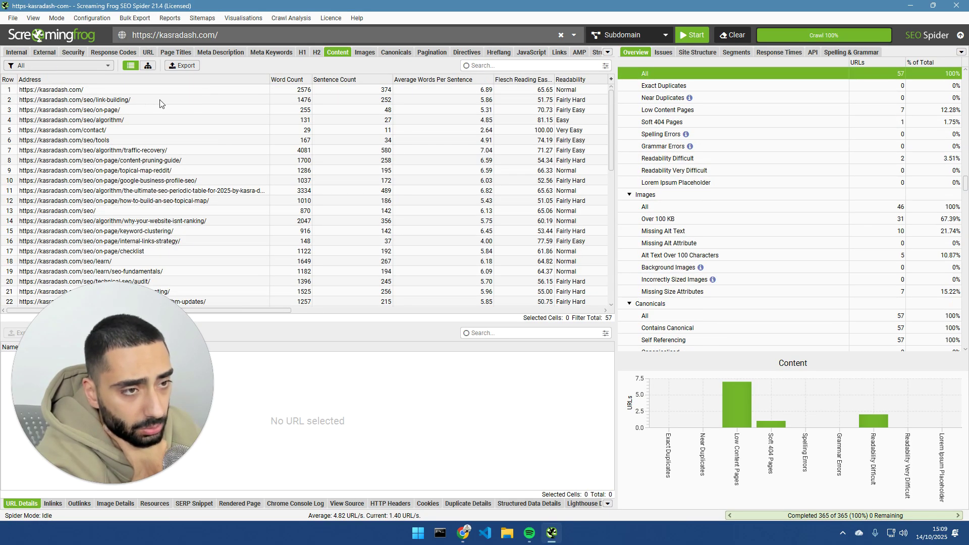
{"action": "left_click", "coordinate": [16, 64]}
{"action": "left_click", "coordinate": [21, 69]}
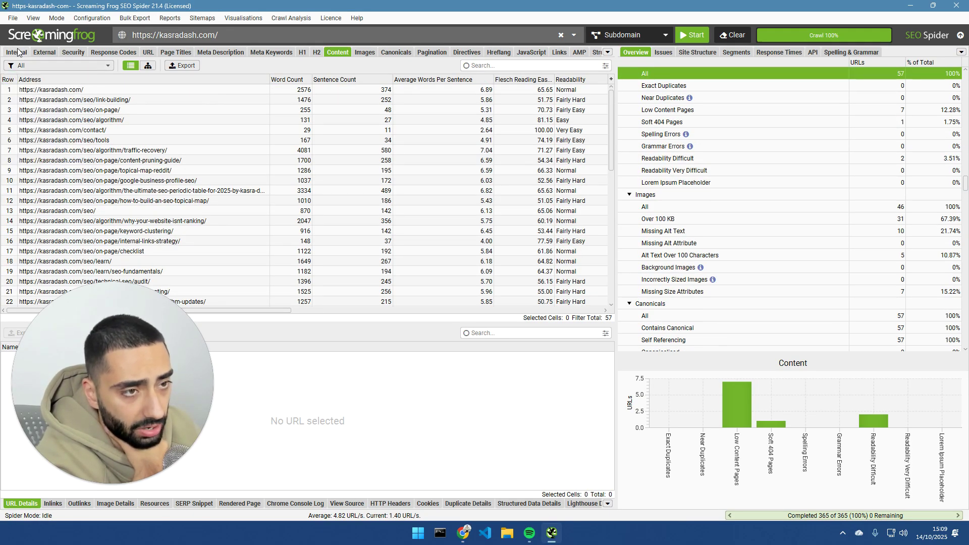
{"action": "left_click", "coordinate": [18, 52]}
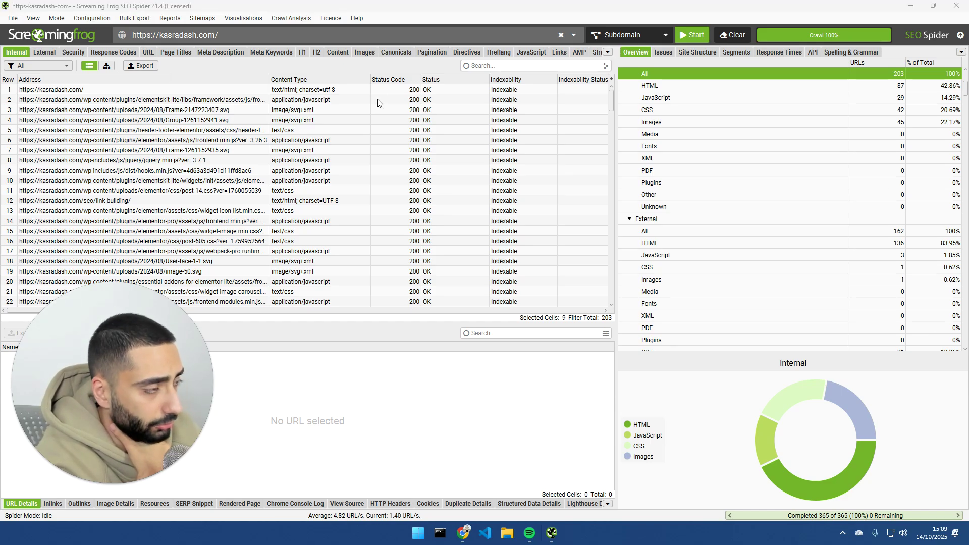
{"action": "scroll", "coordinate": [650, 106], "scroll_direction": "up", "scroll_amount": 4}
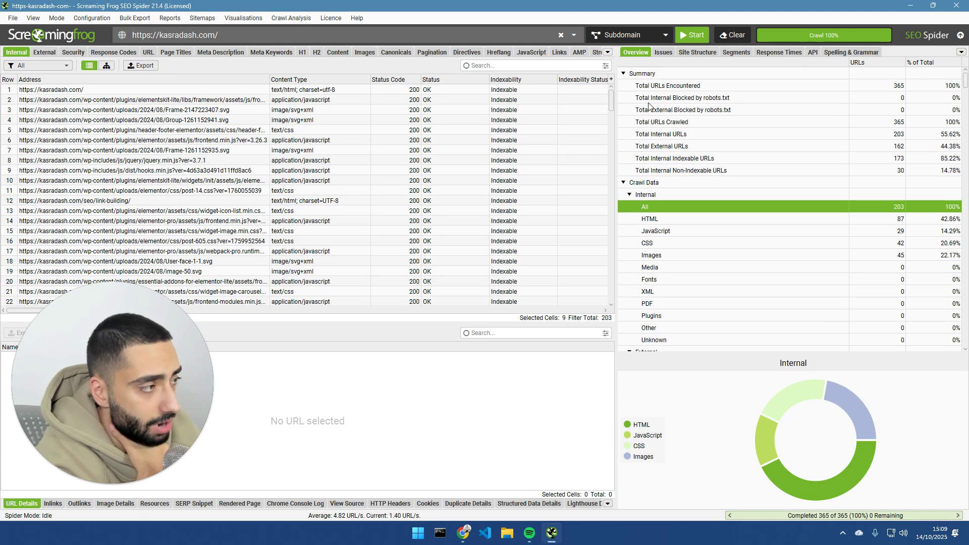
{"action": "left_click_drag", "start_coordinate": [156, 408], "coordinate": [400, 341]}
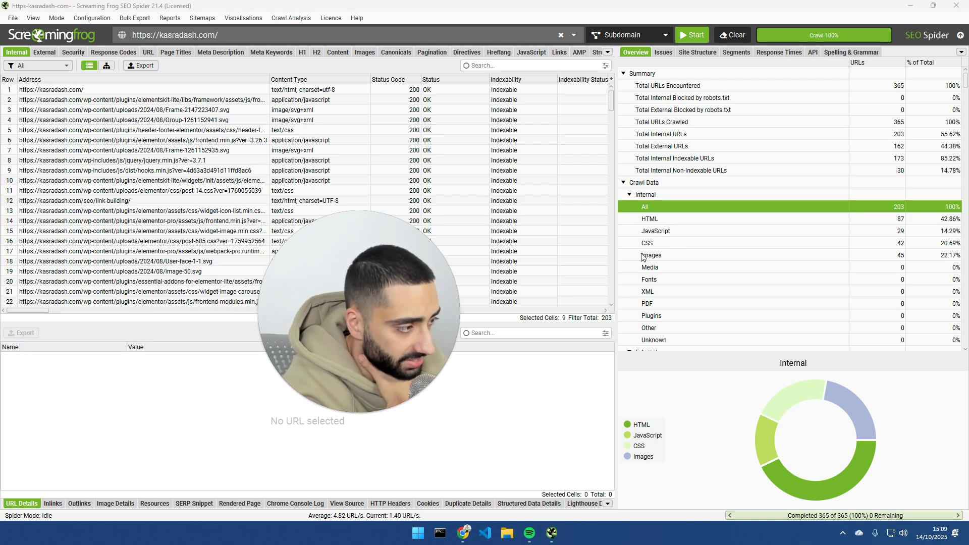
Step: Look through the crawl overview to Page Titles and list the URLs with missing titles, then those with duplicate titles
{"action": "scroll", "coordinate": [683, 271], "scroll_direction": "down", "scroll_amount": 7}
{"action": "scroll", "coordinate": [707, 275], "scroll_direction": "down", "scroll_amount": 5}
{"action": "scroll", "coordinate": [710, 275], "scroll_direction": "down", "scroll_amount": 12}
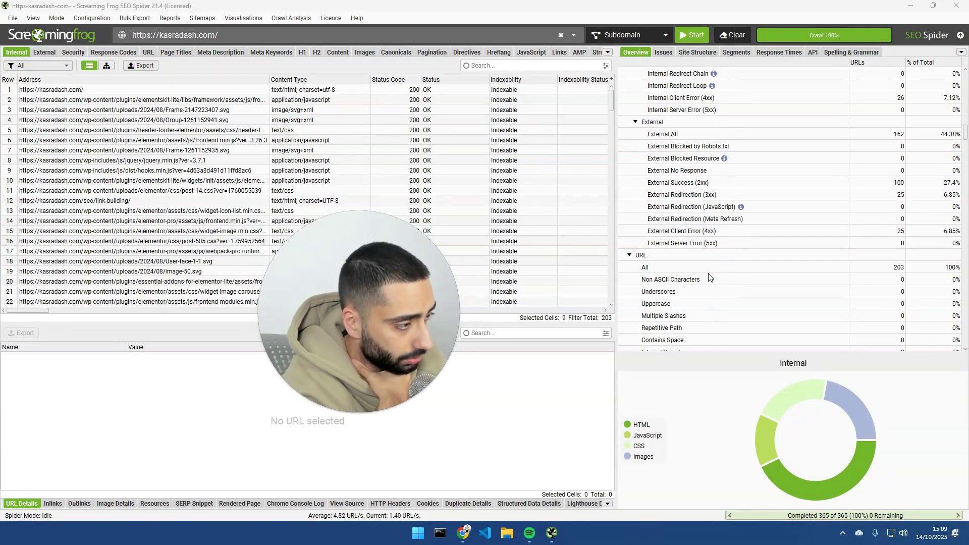
{"action": "scroll", "coordinate": [710, 277], "scroll_direction": "down", "scroll_amount": 3}
{"action": "scroll", "coordinate": [692, 257], "scroll_direction": "up", "scroll_amount": 3}
{"action": "scroll", "coordinate": [686, 252], "scroll_direction": "down", "scroll_amount": 6}
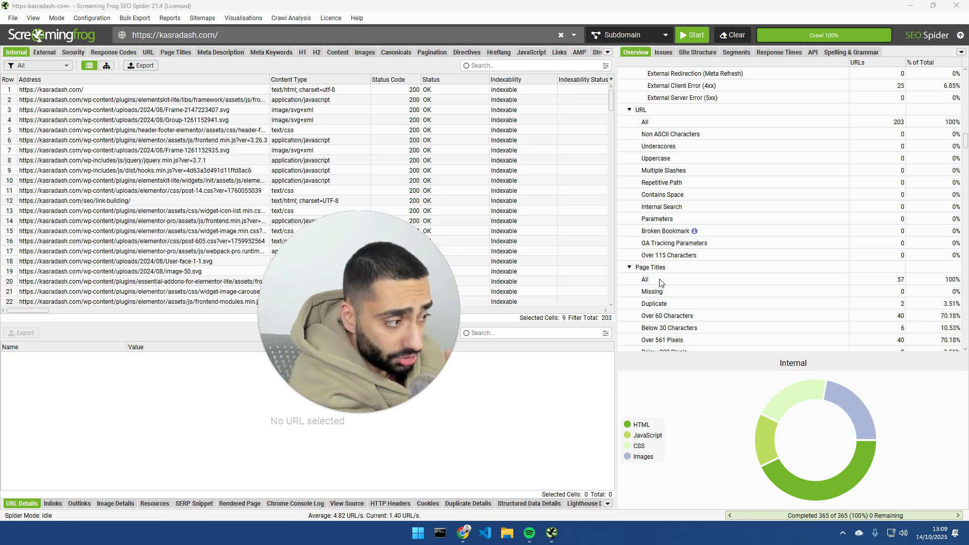
{"action": "left_click", "coordinate": [662, 293]}
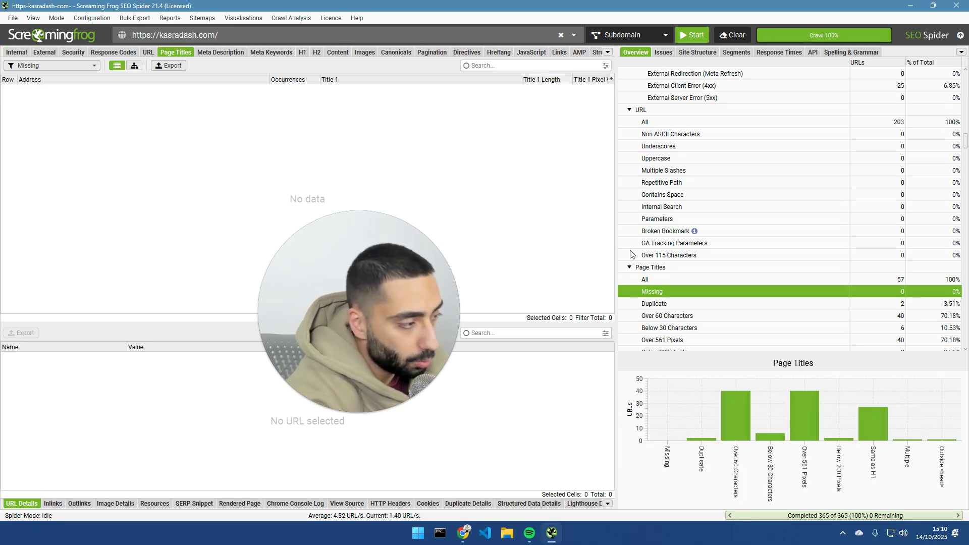
{"action": "left_click", "coordinate": [668, 304]}
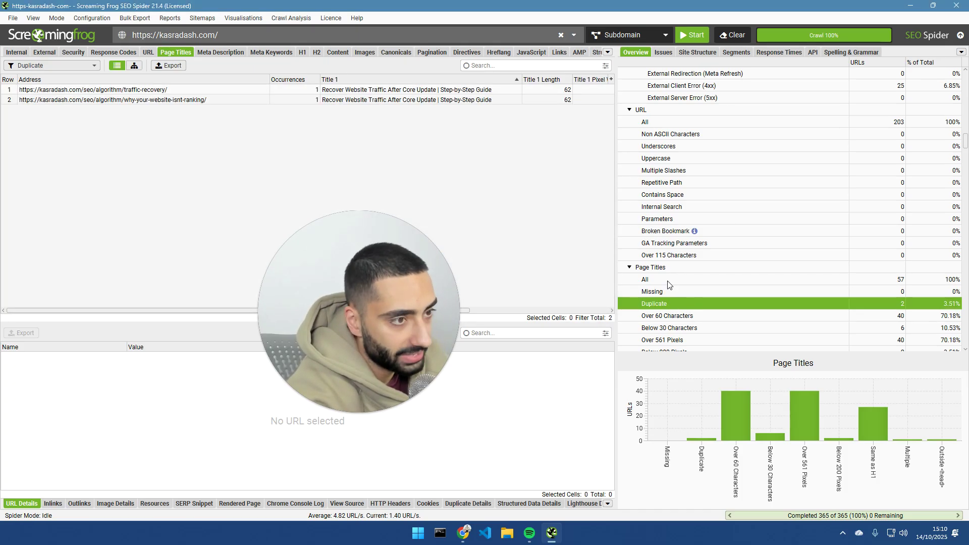
Step: Check the Content section of the crawl overview for lorem ipsum placeholders, grammar errors and soft 404 pages
{"action": "scroll", "coordinate": [709, 267], "scroll_direction": "down", "scroll_amount": 7}
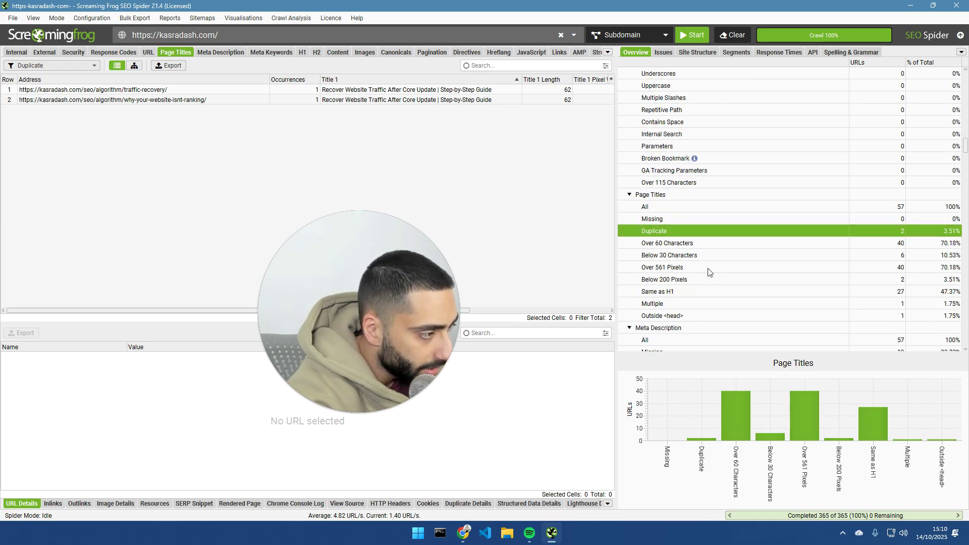
{"action": "scroll", "coordinate": [709, 273], "scroll_direction": "down", "scroll_amount": 2}
{"action": "scroll", "coordinate": [709, 273], "scroll_direction": "down", "scroll_amount": 3}
{"action": "scroll", "coordinate": [694, 267], "scroll_direction": "down", "scroll_amount": 3}
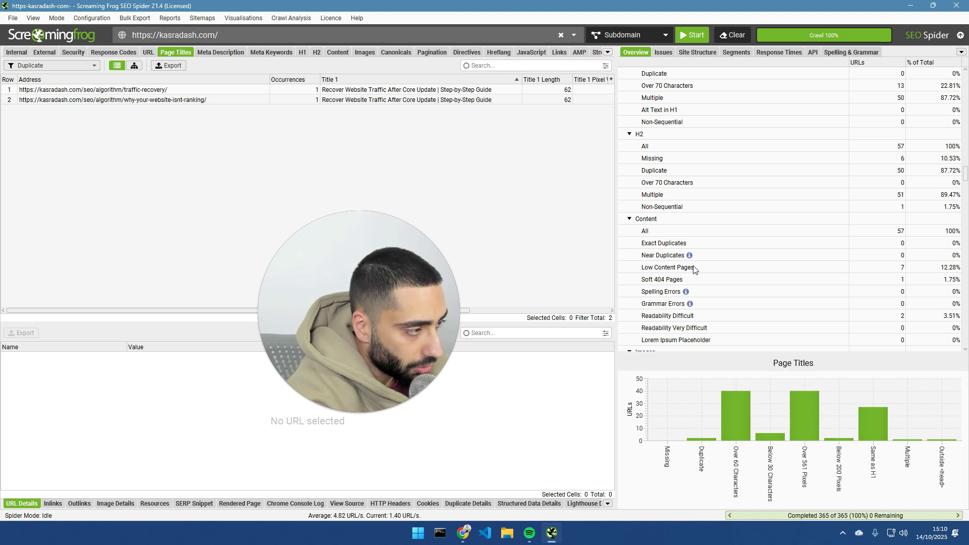
{"action": "scroll", "coordinate": [696, 253], "scroll_direction": "down", "scroll_amount": 3}
{"action": "scroll", "coordinate": [711, 262], "scroll_direction": "down", "scroll_amount": 3}
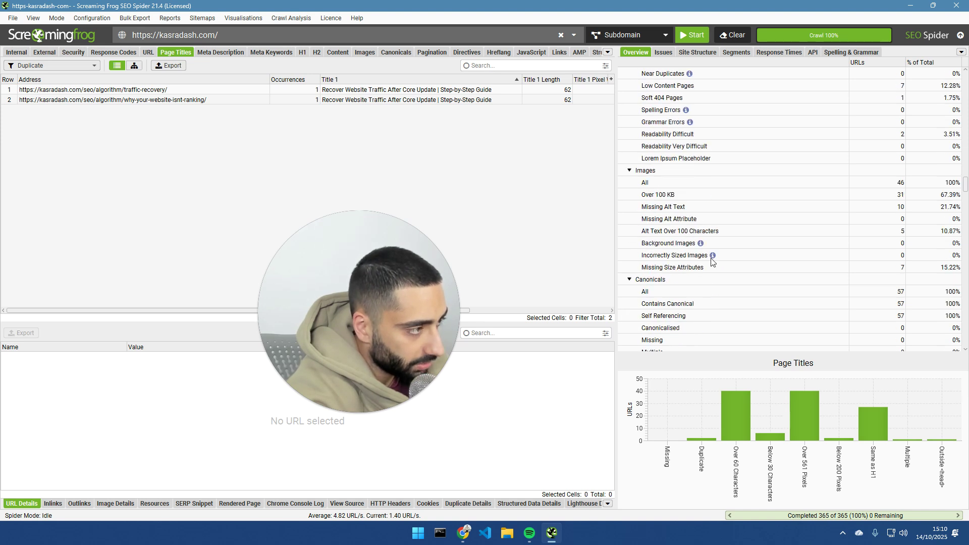
{"action": "scroll", "coordinate": [712, 262], "scroll_direction": "up", "scroll_amount": 3}
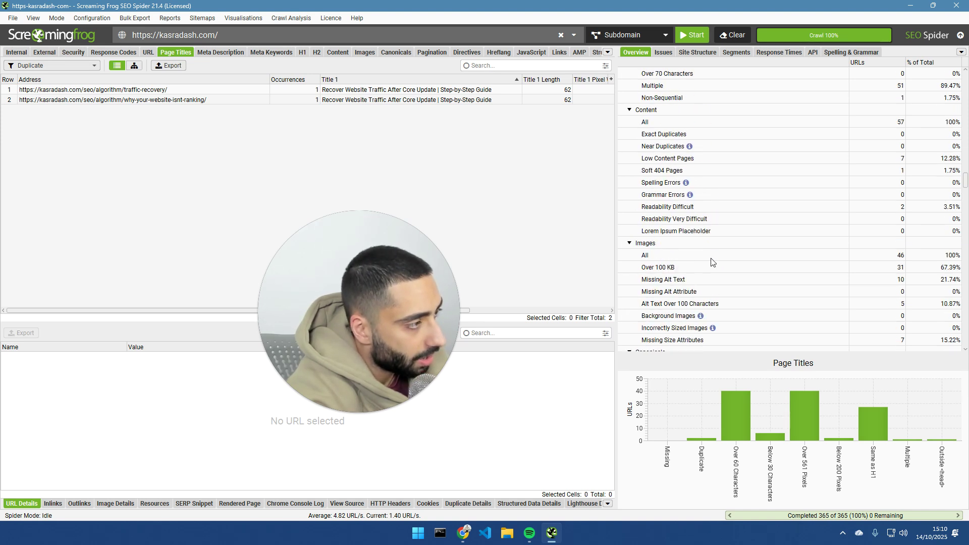
{"action": "left_click", "coordinate": [672, 232]}
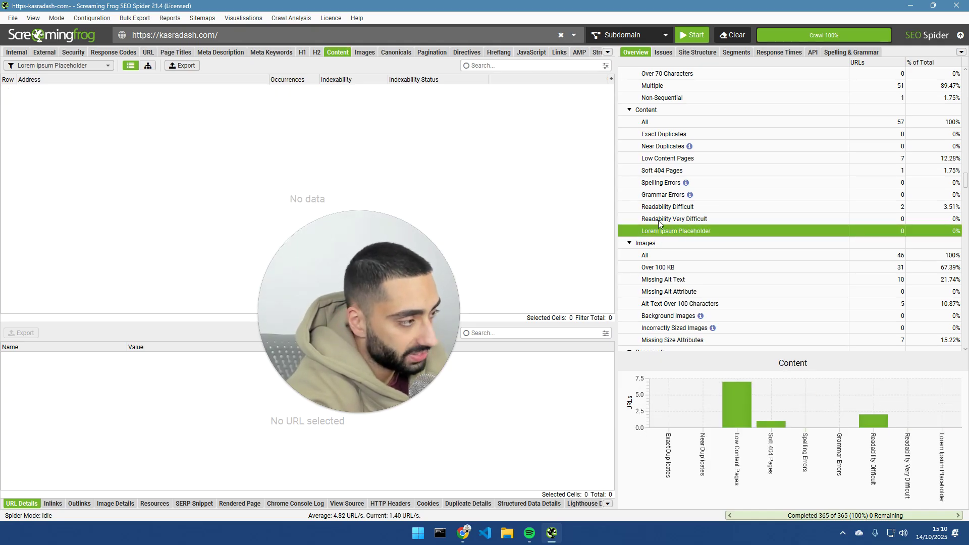
{"action": "left_click", "coordinate": [667, 194]}
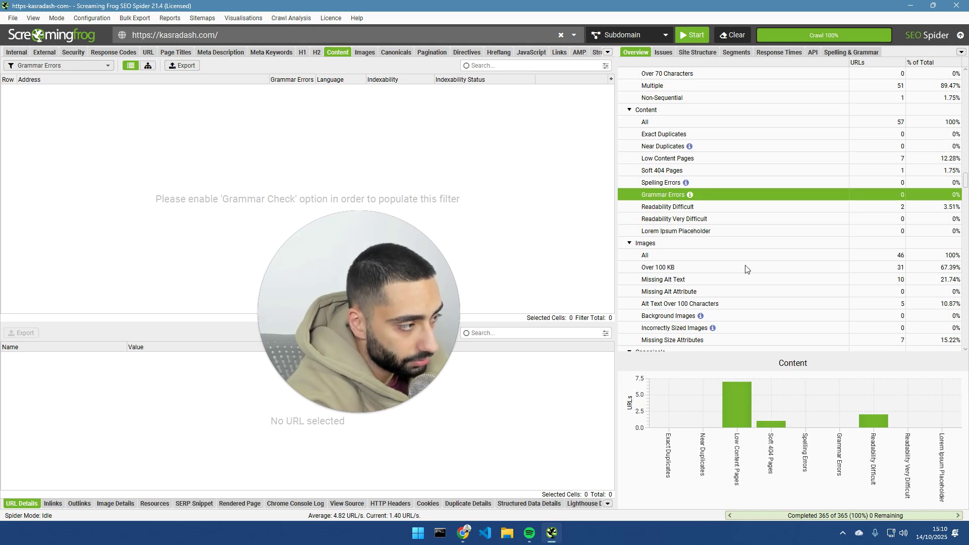
{"action": "left_click", "coordinate": [657, 170]}
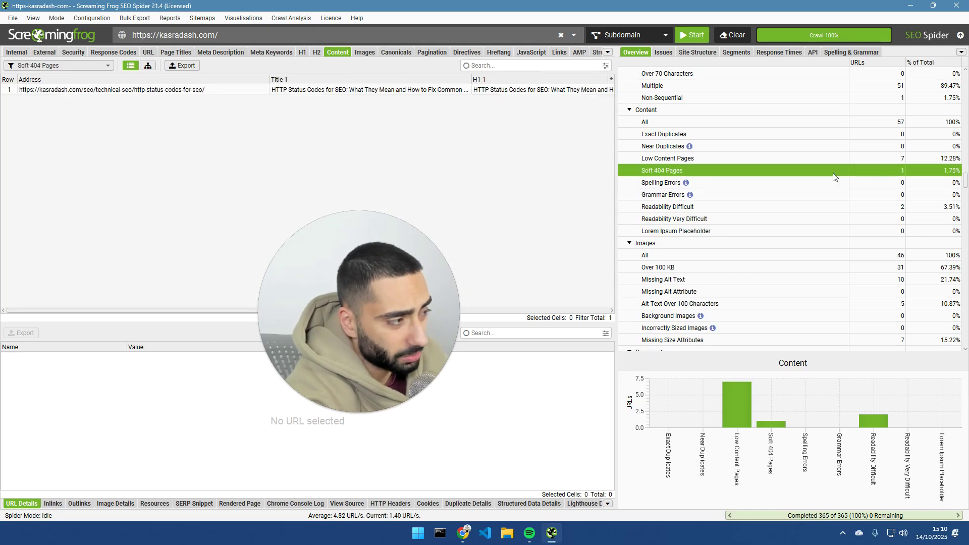
Step: Compare all crawled URLs in the Canonicals section with those that have self-referencing canonicals
{"action": "scroll", "coordinate": [743, 278], "scroll_direction": "down", "scroll_amount": 3}
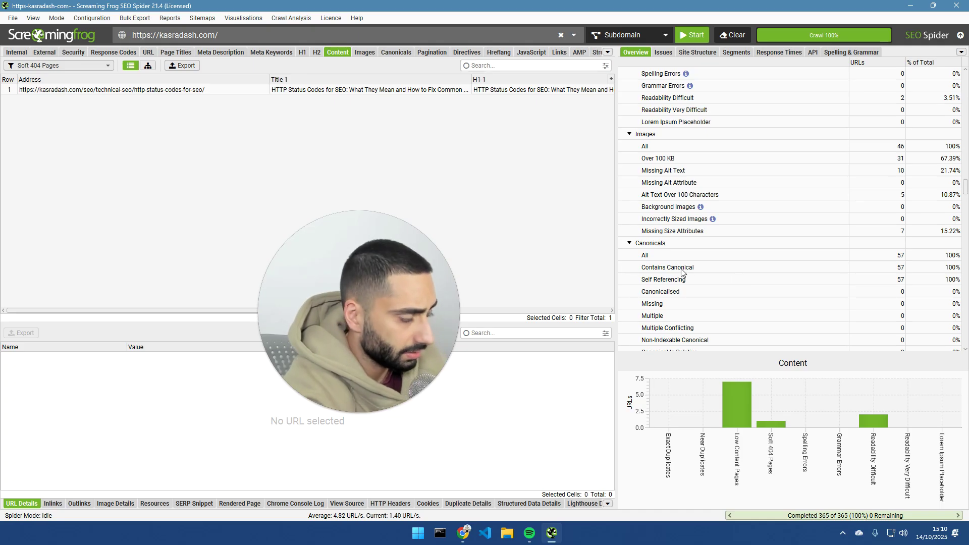
{"action": "left_click", "coordinate": [795, 256]}
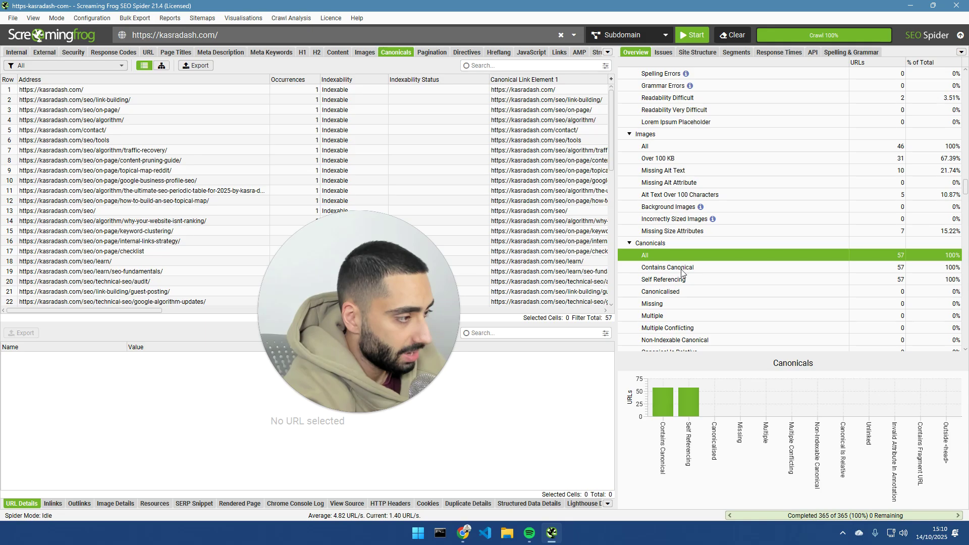
{"action": "left_click", "coordinate": [773, 280]}
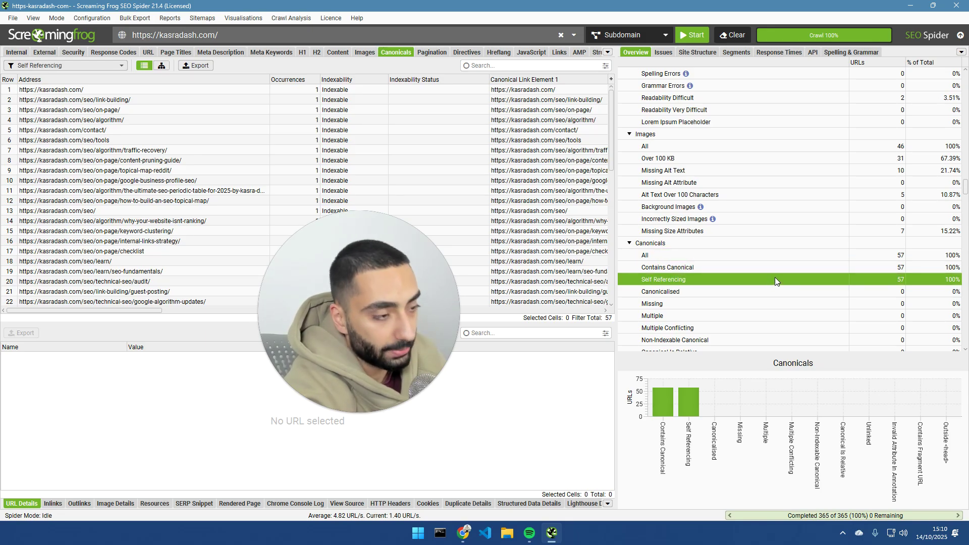
{"action": "left_click_drag", "start_coordinate": [398, 292], "coordinate": [129, 345]}
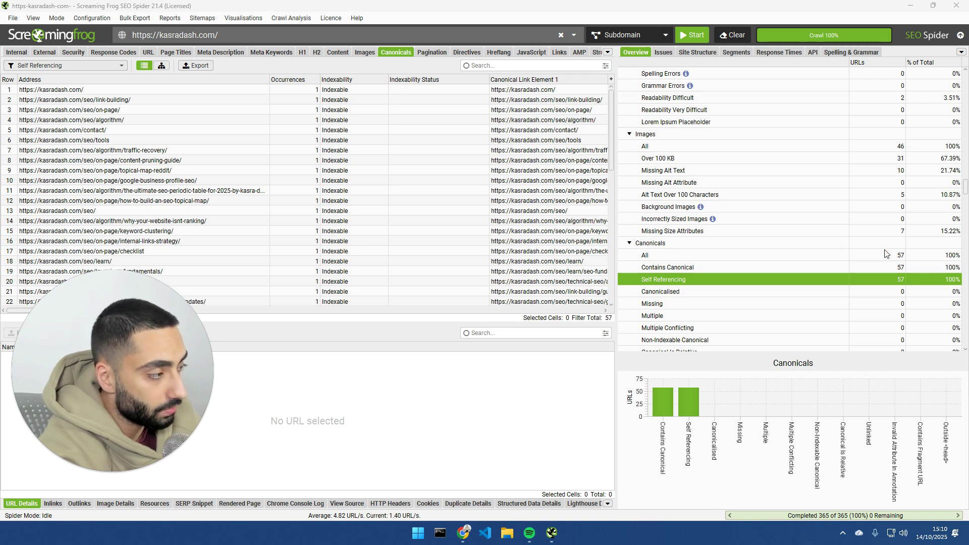
{"action": "left_click", "coordinate": [667, 255]}
{"action": "left_click", "coordinate": [728, 280]}
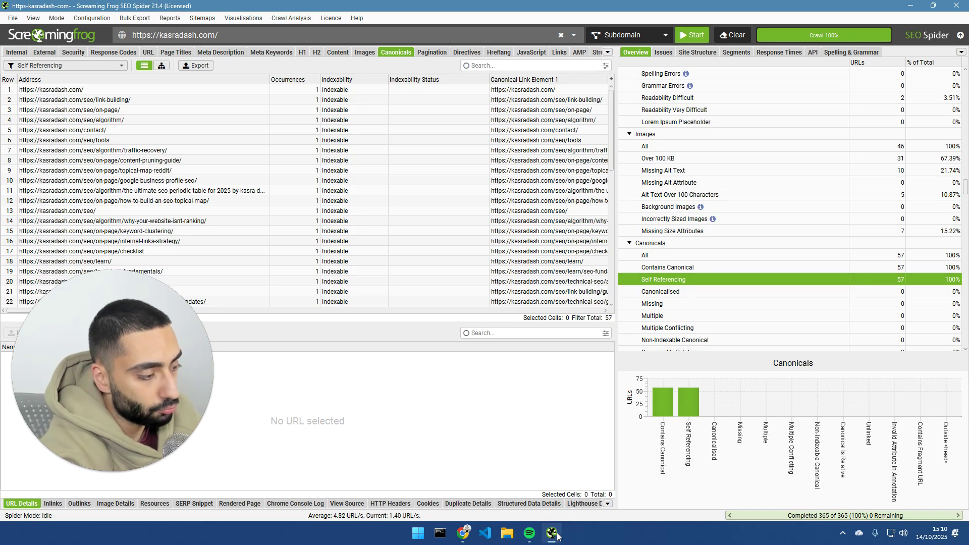
Step: Switch to the audit guide's WordPress page editor and show Rank Math's advanced settings with the canonical URL field
{"action": "mouse_move", "coordinate": [558, 536]}
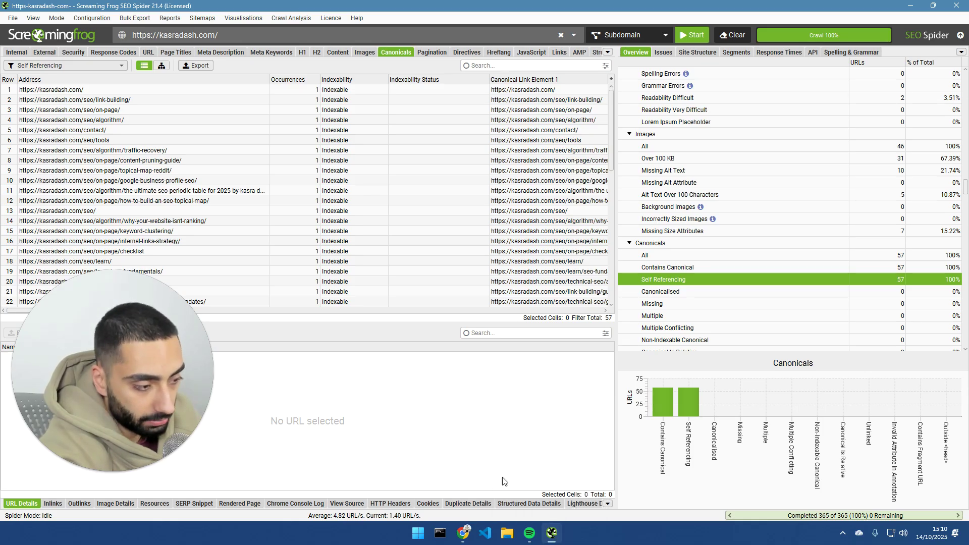
{"action": "left_click", "coordinate": [552, 534]}
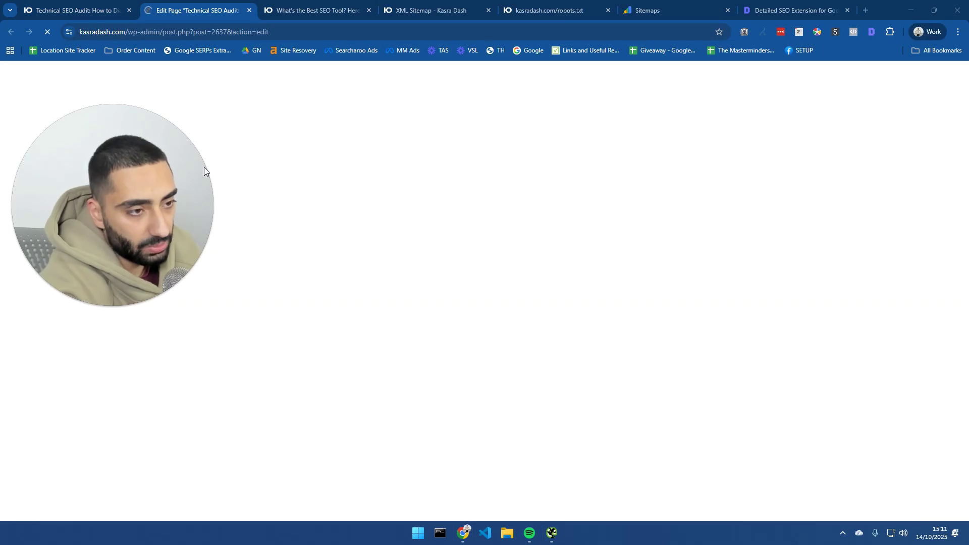
{"action": "left_click_drag", "start_coordinate": [119, 158], "coordinate": [97, 118]}
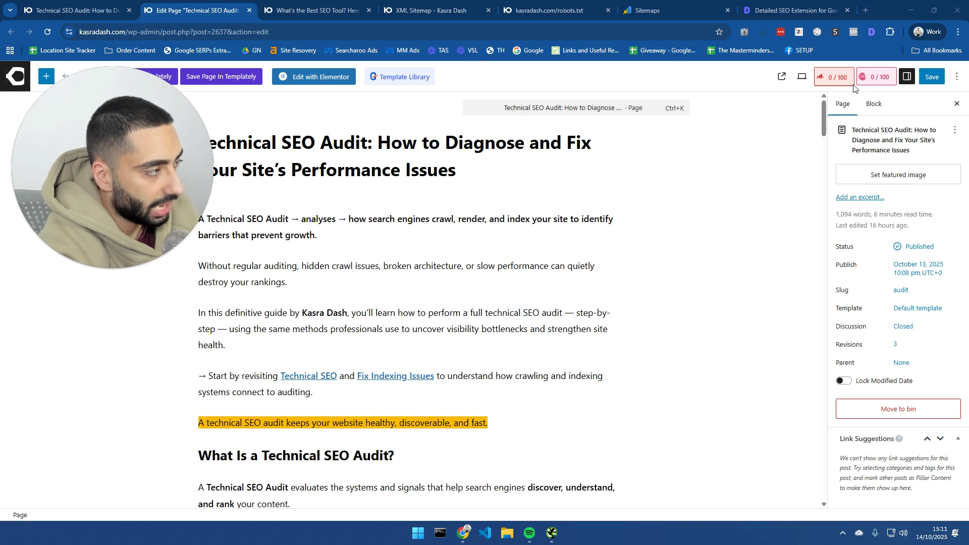
{"action": "left_click", "coordinate": [834, 76]}
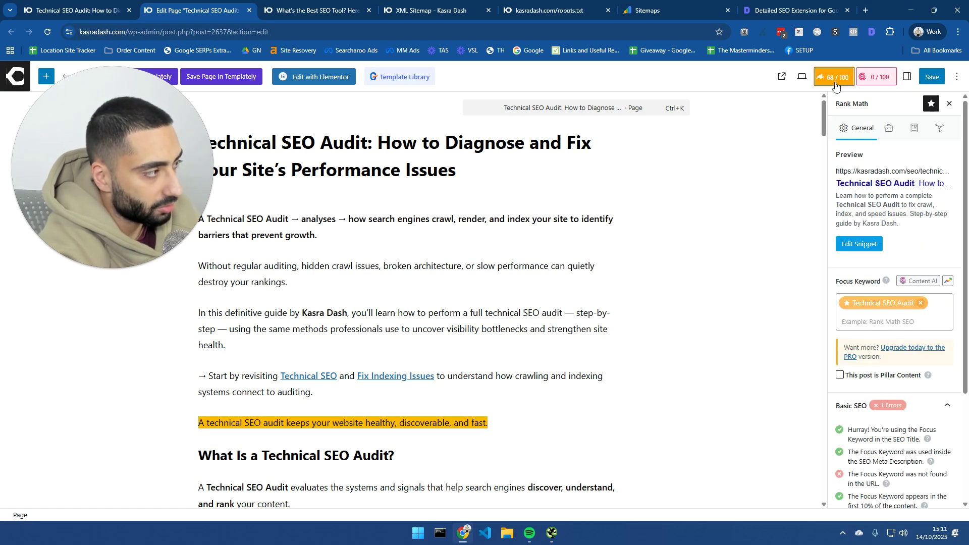
{"action": "left_click", "coordinate": [887, 134]}
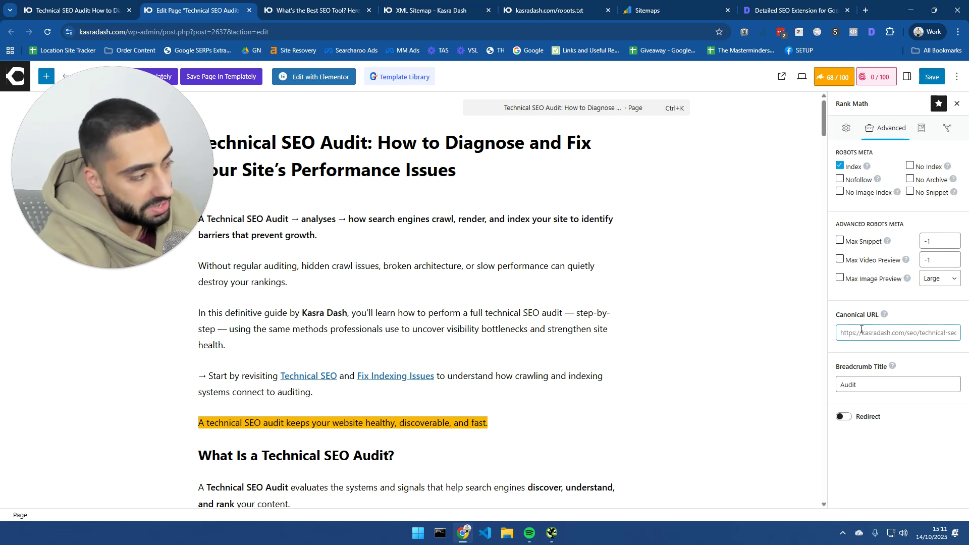
Step: Return to Rank Math's general settings and open the snippet editor to view the page's title, permalink and description
{"action": "left_click", "coordinate": [848, 129]}
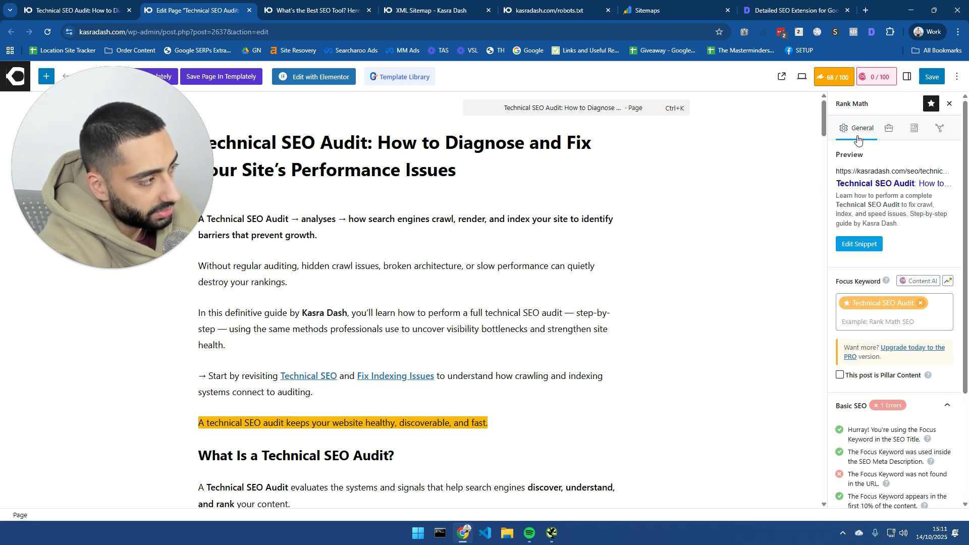
{"action": "left_click", "coordinate": [858, 244]}
{"action": "scroll", "coordinate": [571, 270], "scroll_direction": "up", "scroll_amount": 1}
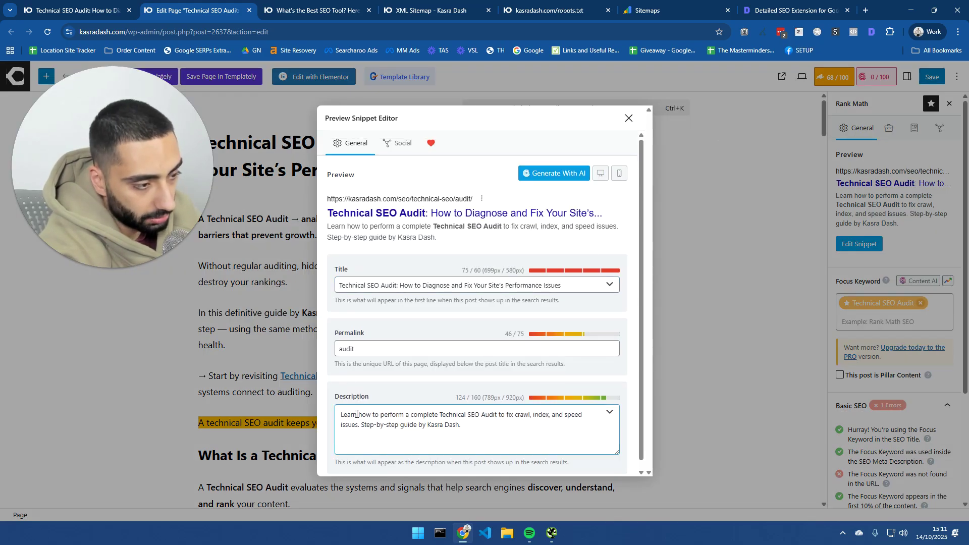
Step: Close the snippet editor and show Rank Math's advanced settings for robots meta and the canonical URL
{"action": "left_click", "coordinate": [629, 118]}
{"action": "left_click", "coordinate": [889, 129]}
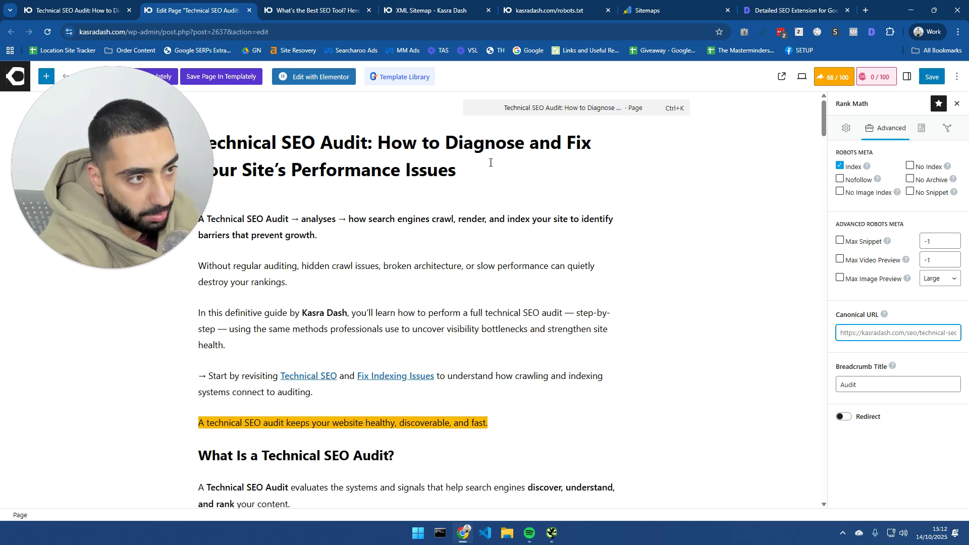
Step: Return to the audit guide and review Step 1's headings on Robots.txt, Sitemap.xml and canonicalisation
{"action": "left_click", "coordinate": [327, 4]}
{"action": "scroll", "coordinate": [623, 278], "scroll_direction": "down", "scroll_amount": 10}
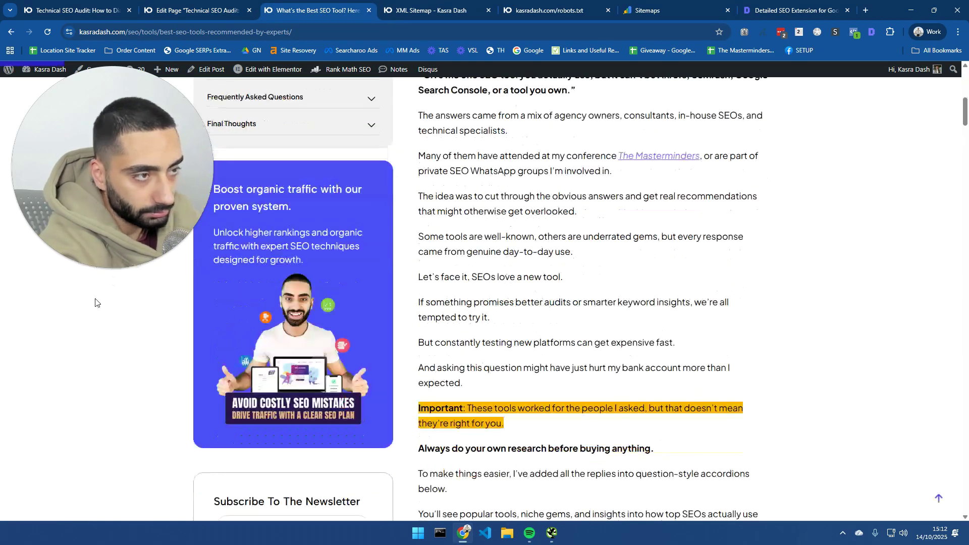
{"action": "key", "text": "ctrl+1"}
{"action": "scroll", "coordinate": [536, 197], "scroll_direction": "up", "scroll_amount": 4}
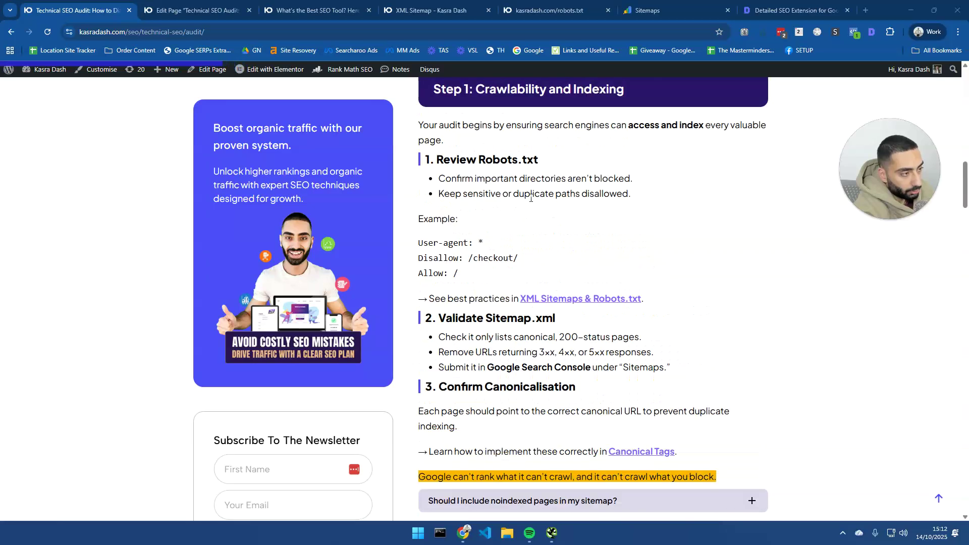
{"action": "left_click_drag", "start_coordinate": [446, 162], "coordinate": [539, 161]}
{"action": "left_click_drag", "start_coordinate": [466, 316], "coordinate": [553, 314]}
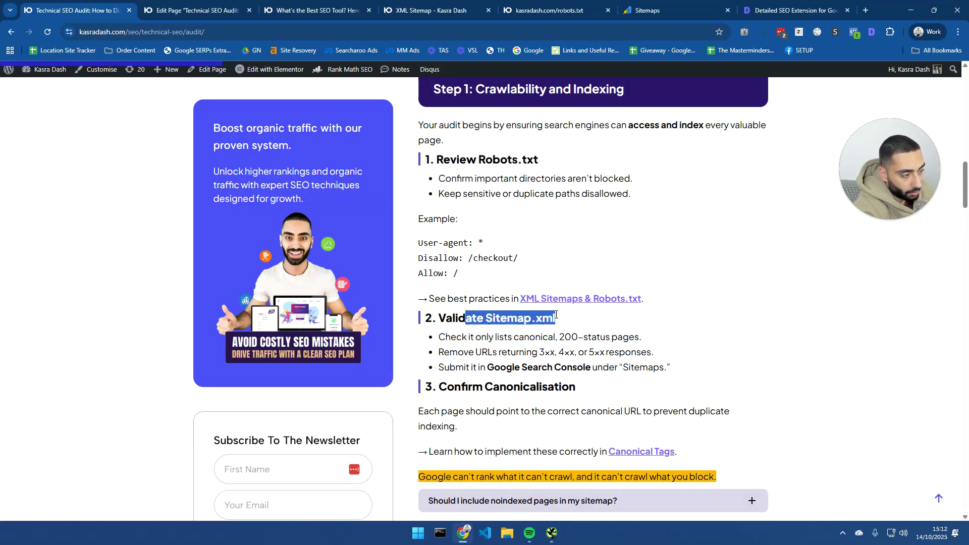
{"action": "scroll", "coordinate": [498, 367], "scroll_direction": "down", "scroll_amount": 2}
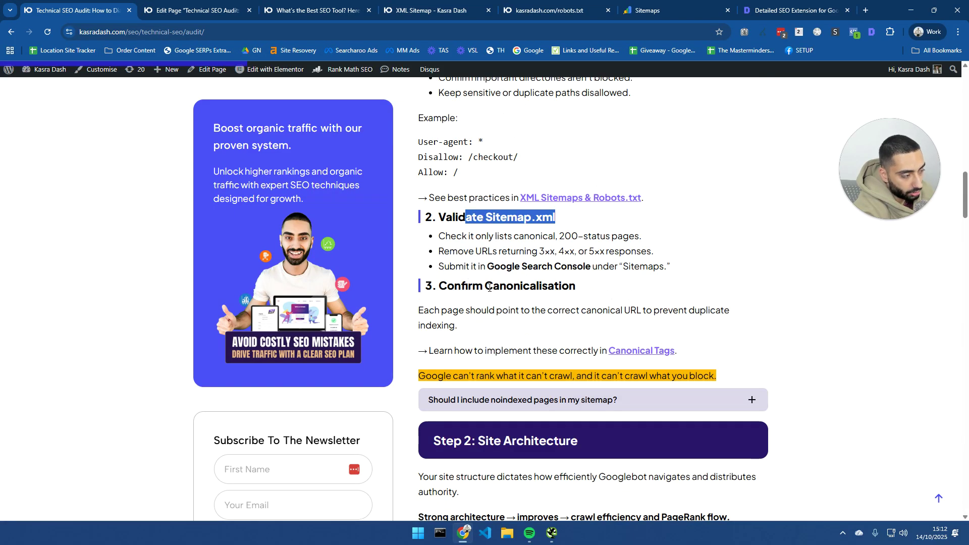
{"action": "left_click_drag", "start_coordinate": [489, 288], "coordinate": [609, 291]}
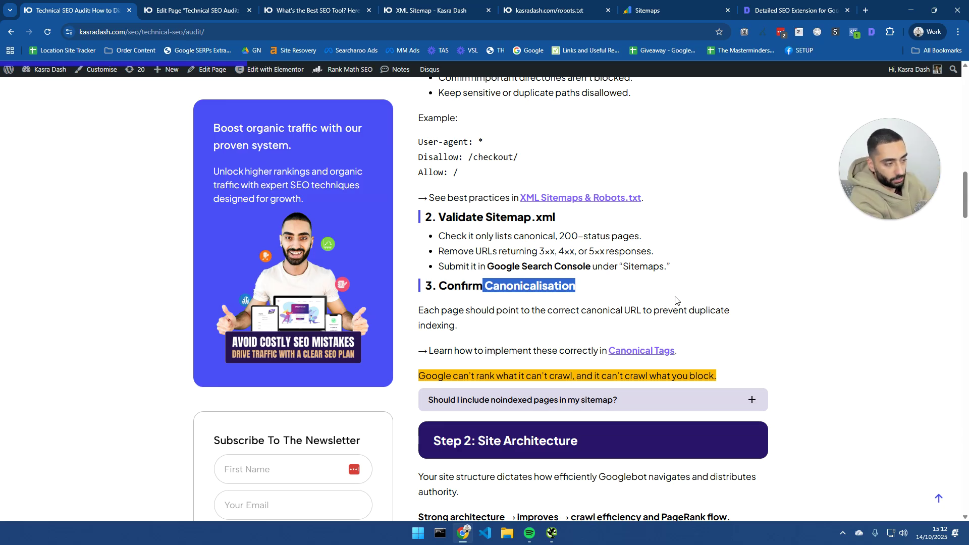
Step: Read the Step 2: Site Architecture key checks, highlighting Click Depth, Internal Linking and Orphan Pages
{"action": "scroll", "coordinate": [665, 286], "scroll_direction": "down", "scroll_amount": 3}
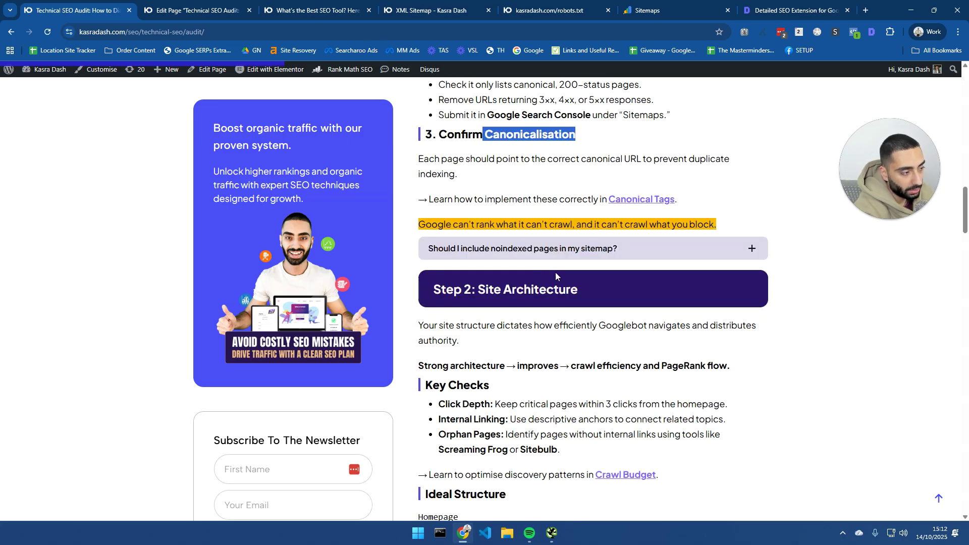
{"action": "scroll", "coordinate": [537, 275], "scroll_direction": "down", "scroll_amount": 2}
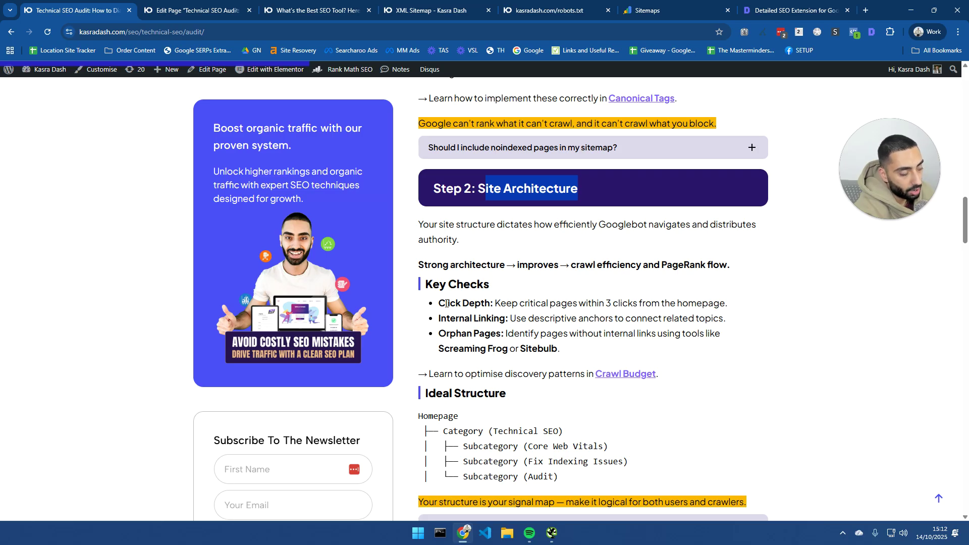
{"action": "left_click_drag", "start_coordinate": [446, 303], "coordinate": [494, 303]}
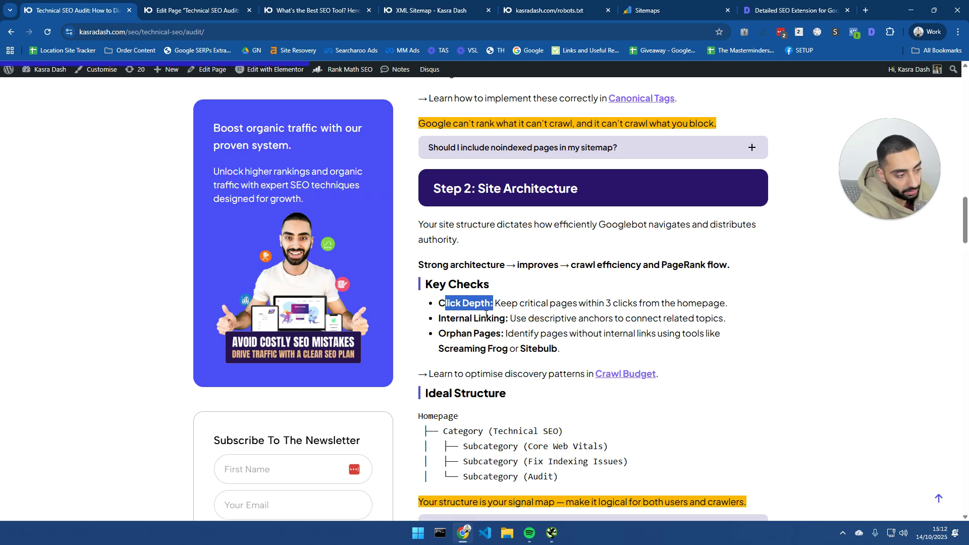
{"action": "left_click_drag", "start_coordinate": [504, 319], "coordinate": [440, 319]}
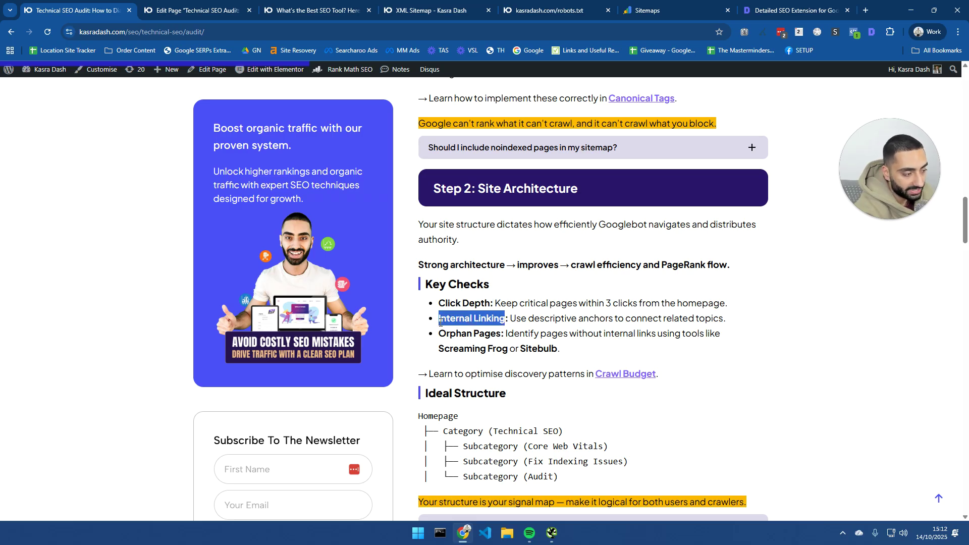
{"action": "left_click_drag", "start_coordinate": [503, 333], "coordinate": [438, 334]}
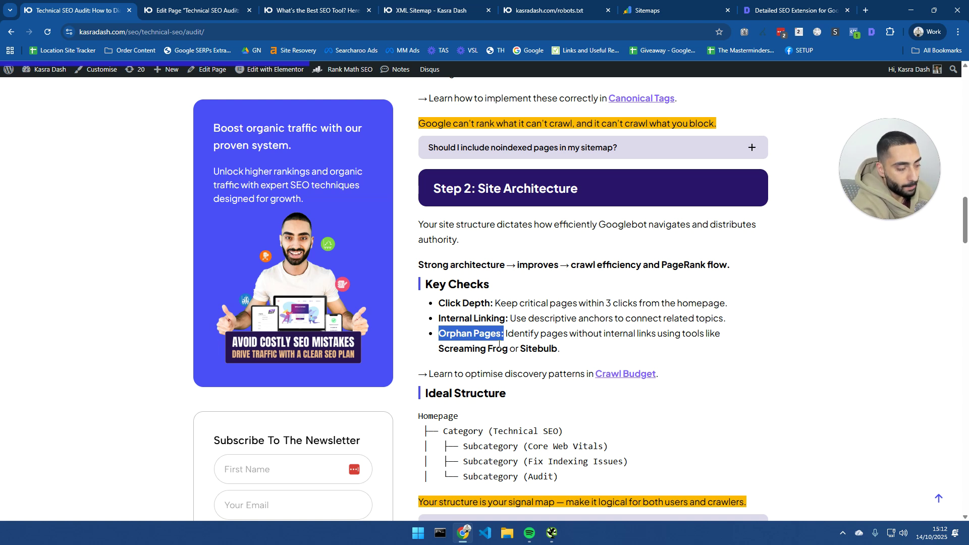
Step: Switch to Screaming Frog and filter the Internal crawl results to HTML
{"action": "left_click", "coordinate": [552, 541]}
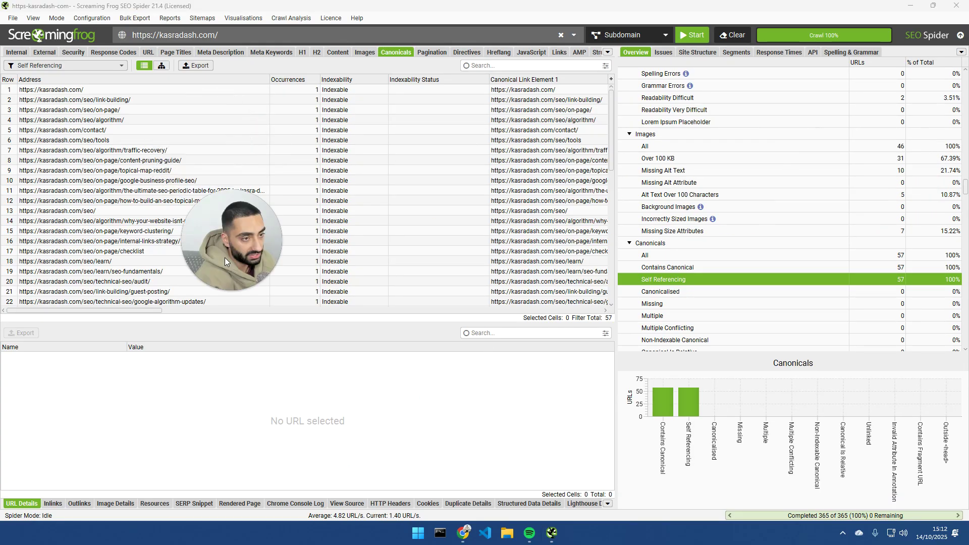
{"action": "scroll", "coordinate": [792, 251], "scroll_direction": "up", "scroll_amount": 15}
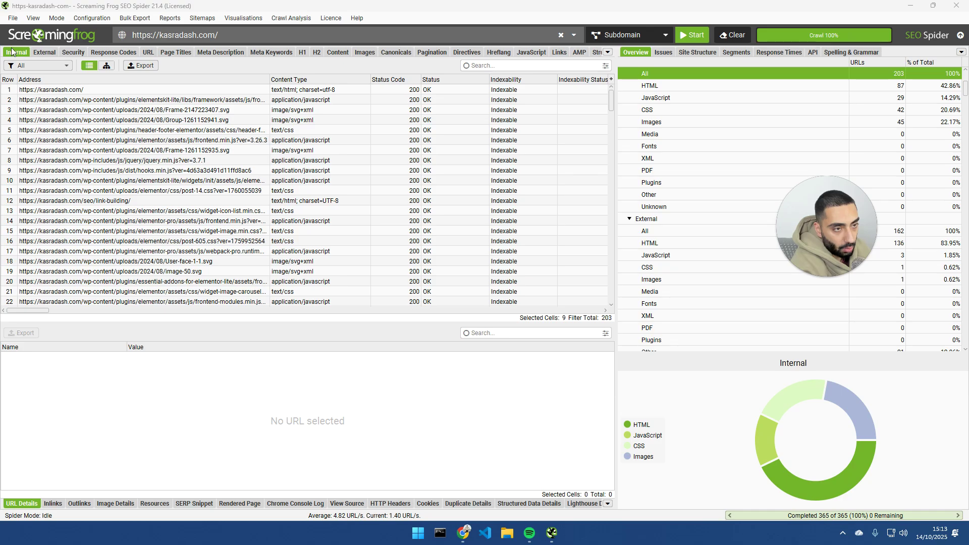
{"action": "left_click", "coordinate": [20, 66]}
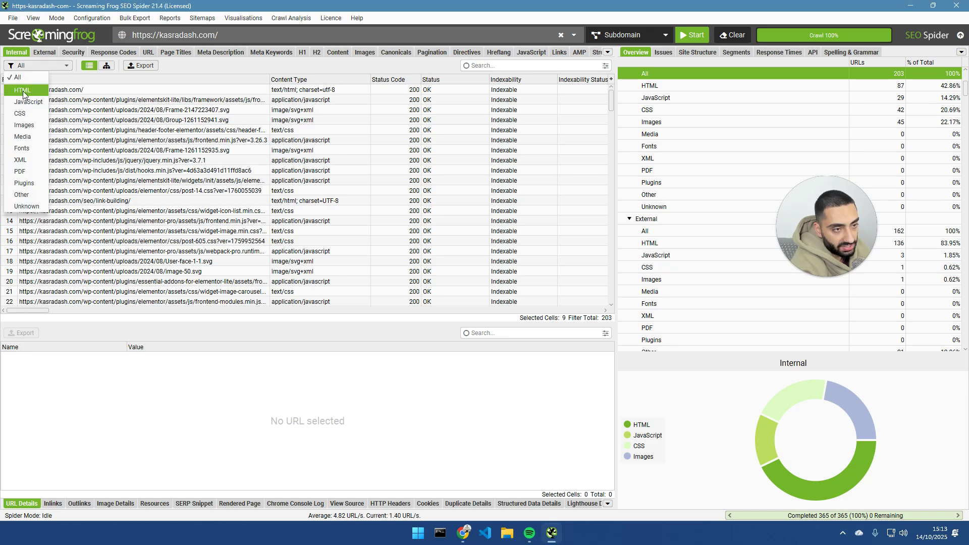
{"action": "left_click", "coordinate": [23, 91]}
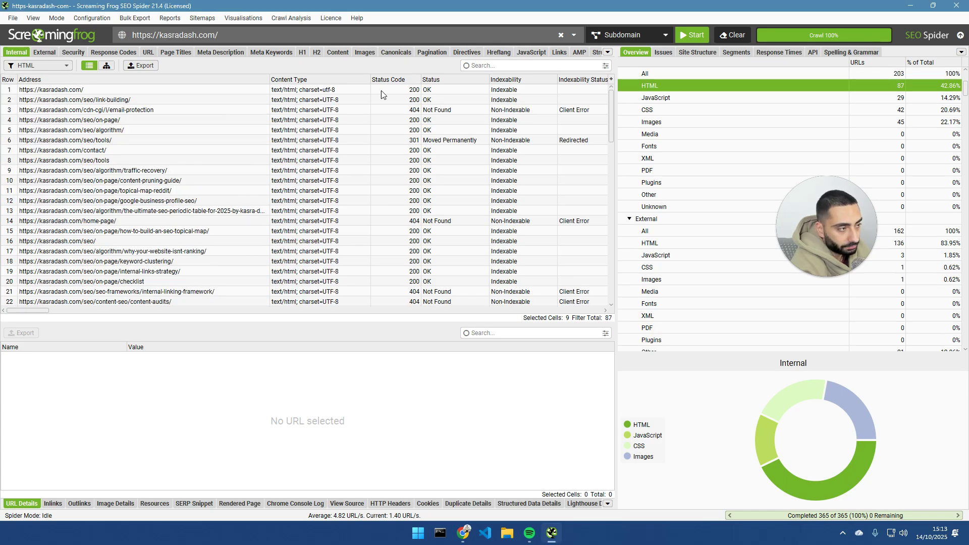
Step: Apply an advanced table search for Status Code containing 200 and look through the filtered URLs
{"action": "left_click", "coordinate": [605, 66]}
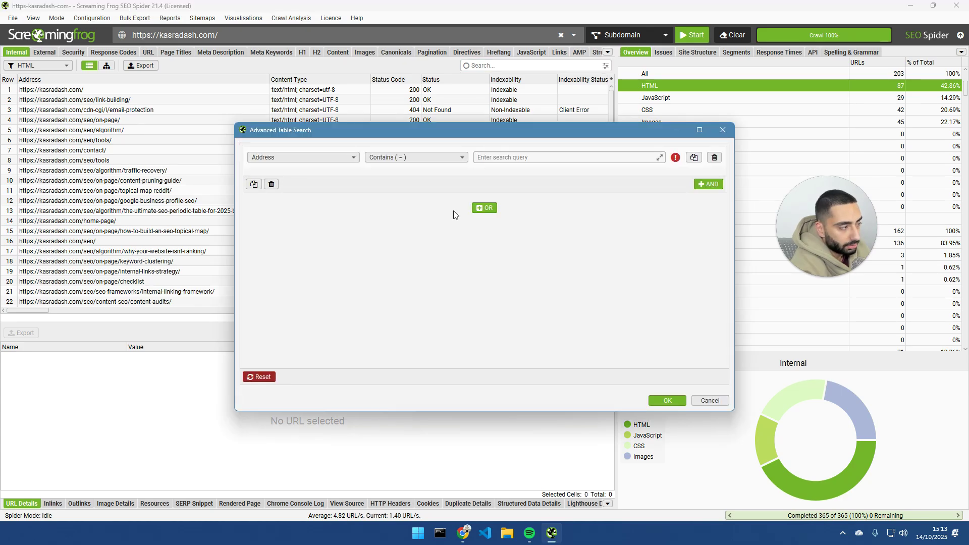
{"action": "left_click", "coordinate": [322, 158]}
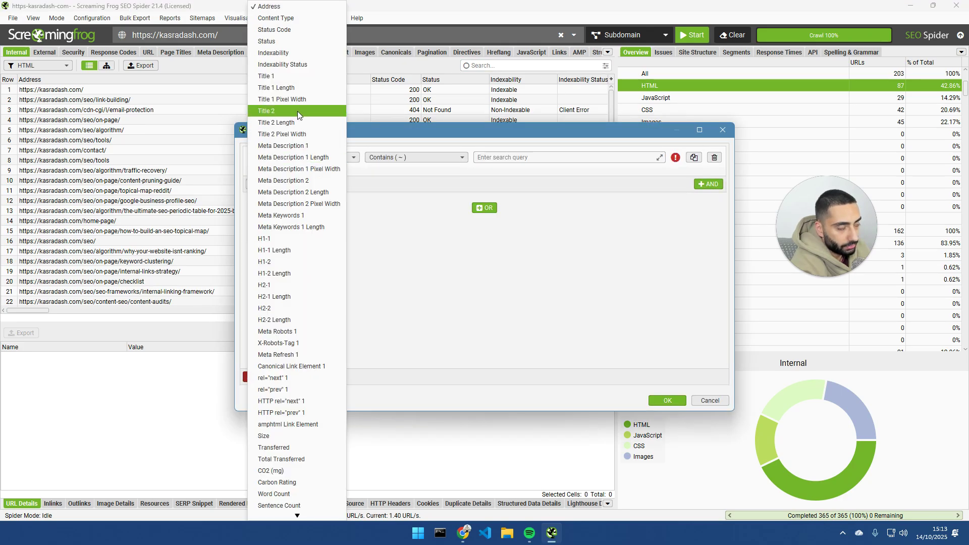
{"action": "left_click", "coordinate": [285, 30]}
{"action": "left_click", "coordinate": [516, 158]}
{"action": "type", "text": "200"}
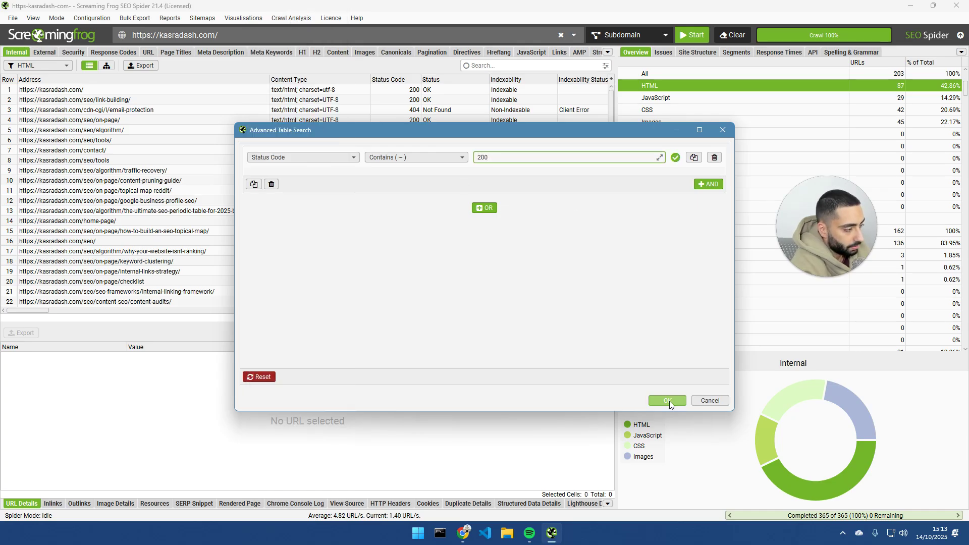
{"action": "left_click", "coordinate": [667, 401]}
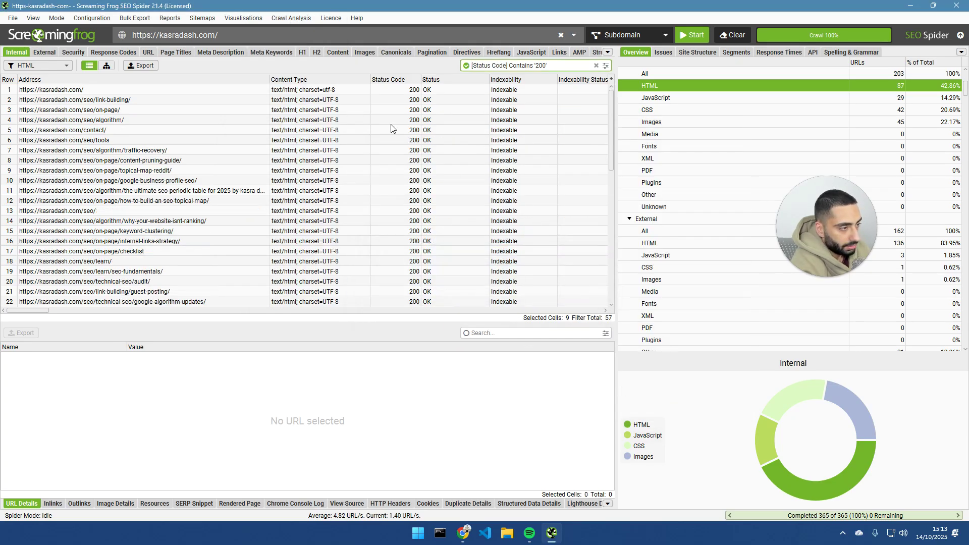
{"action": "scroll", "coordinate": [436, 184], "scroll_direction": "down", "scroll_amount": 12}
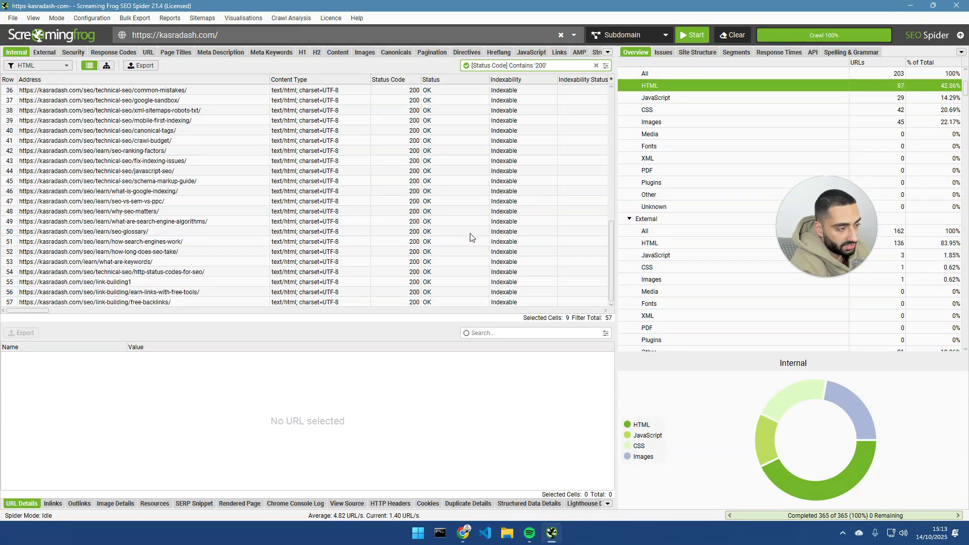
{"action": "scroll", "coordinate": [408, 245], "scroll_direction": "up", "scroll_amount": 12}
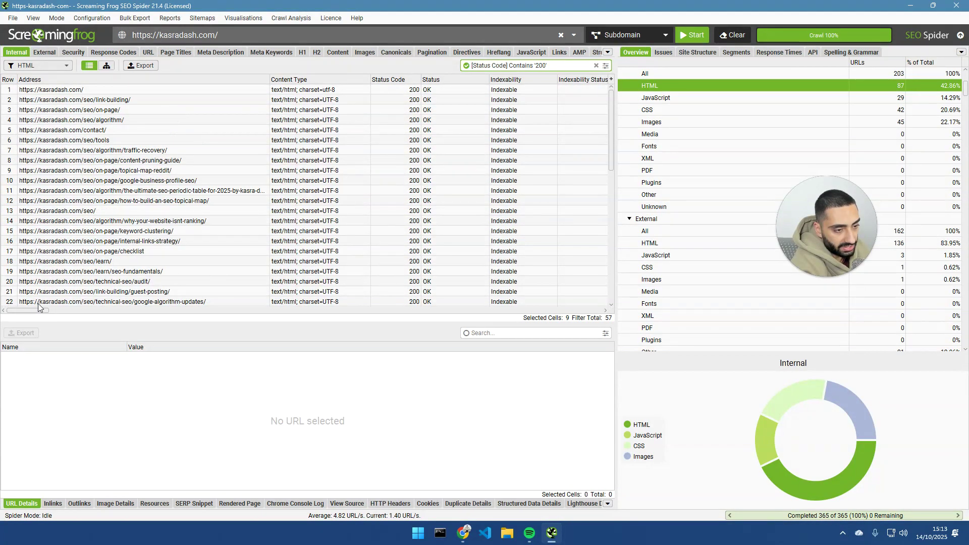
Step: Examine the Crawl Depth column of the filtered URLs, inspecting the free backlinks and SEO glossary pages
{"action": "left_click_drag", "start_coordinate": [28, 311], "coordinate": [443, 303]}
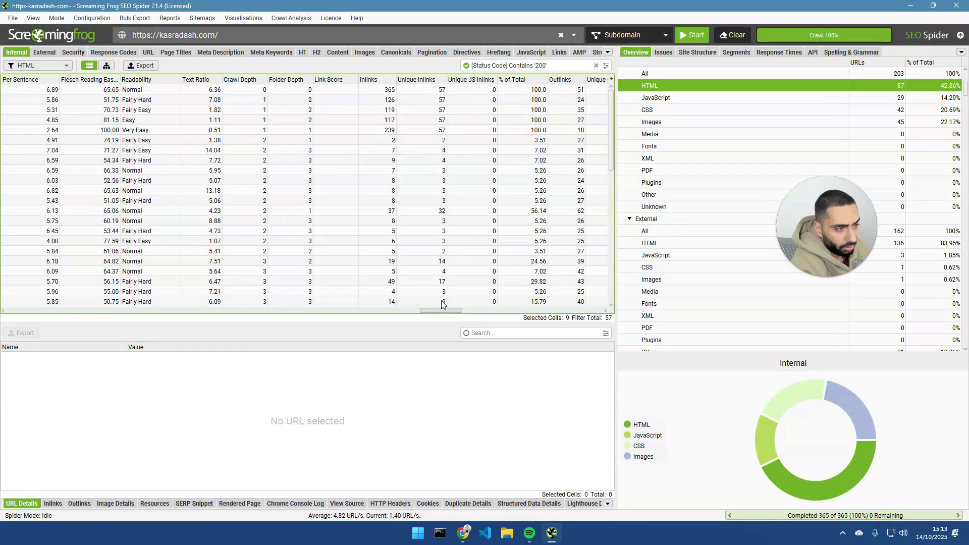
{"action": "scroll", "coordinate": [260, 251], "scroll_direction": "down", "scroll_amount": 9}
{"action": "scroll", "coordinate": [260, 251], "scroll_direction": "down", "scroll_amount": 3}
{"action": "left_click", "coordinate": [262, 303]}
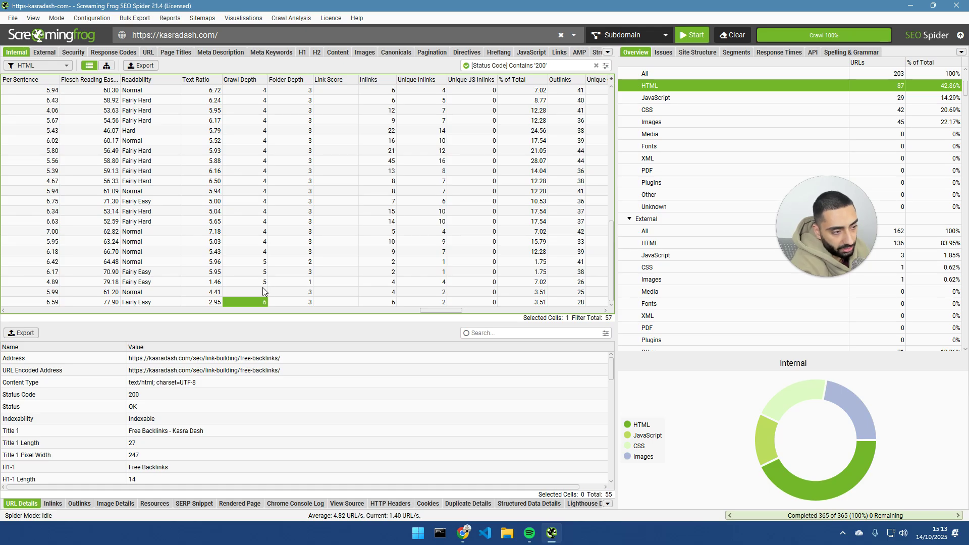
{"action": "left_click", "coordinate": [263, 233]}
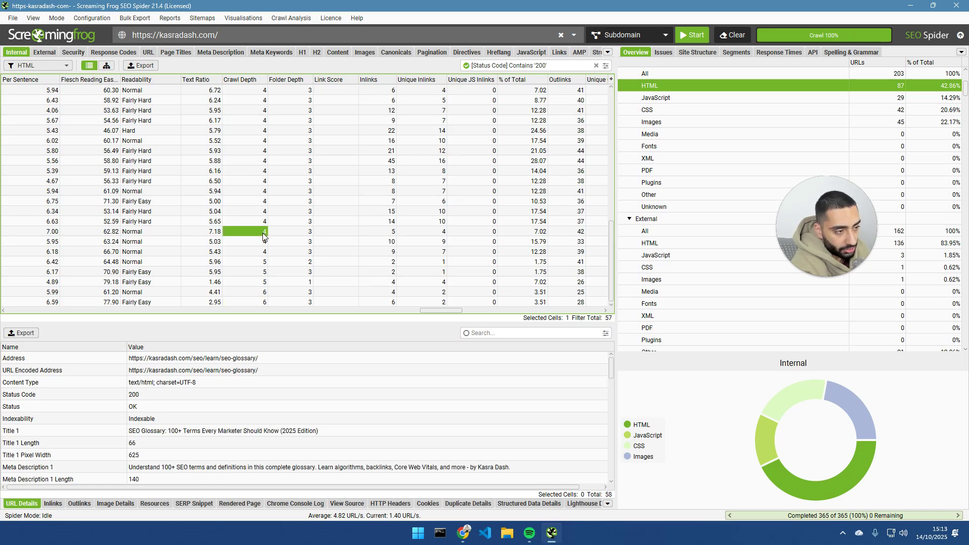
{"action": "scroll", "coordinate": [265, 207], "scroll_direction": "up", "scroll_amount": 12}
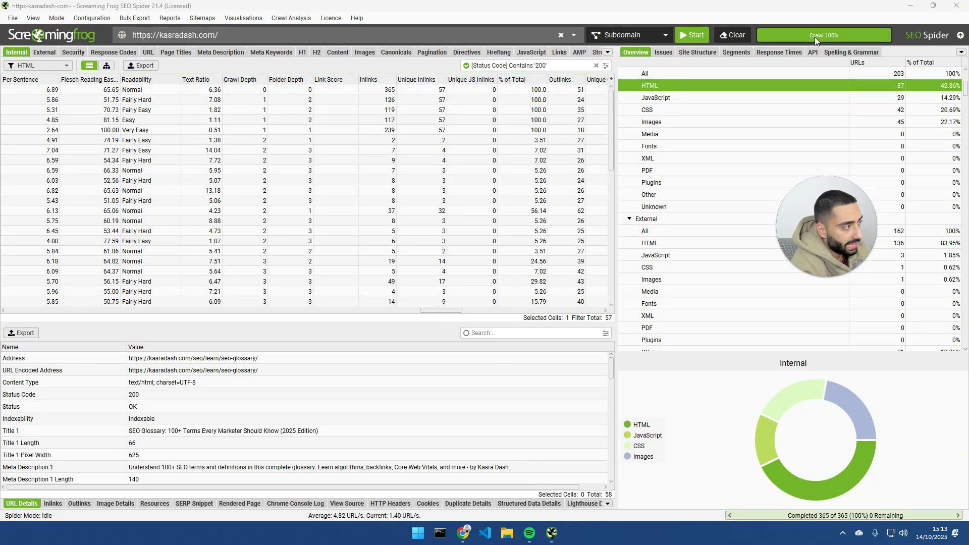
Step: Minimise Screaming Frog and look over the website's homepage as the starting point for click depth
{"action": "left_click", "coordinate": [911, 6]}
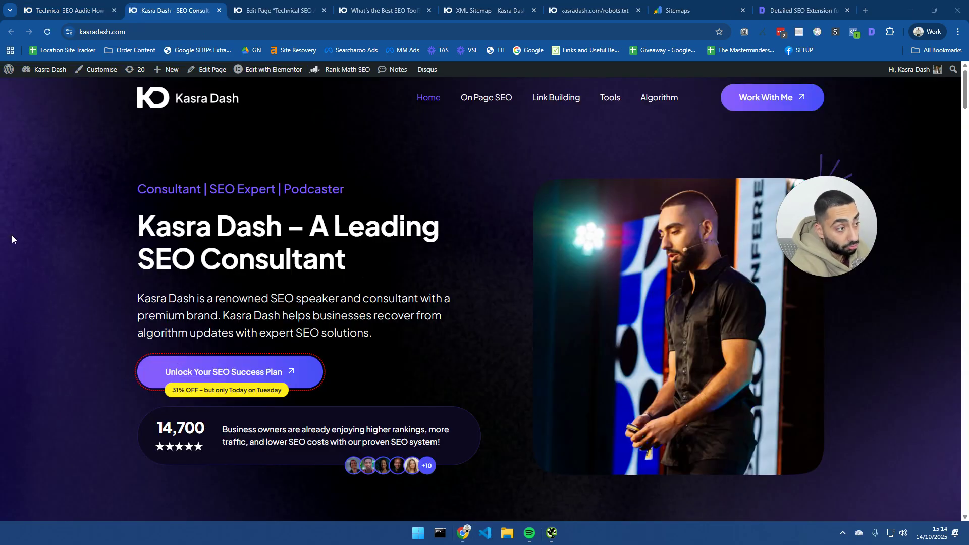
{"action": "scroll", "coordinate": [410, 329], "scroll_direction": "down", "scroll_amount": 7}
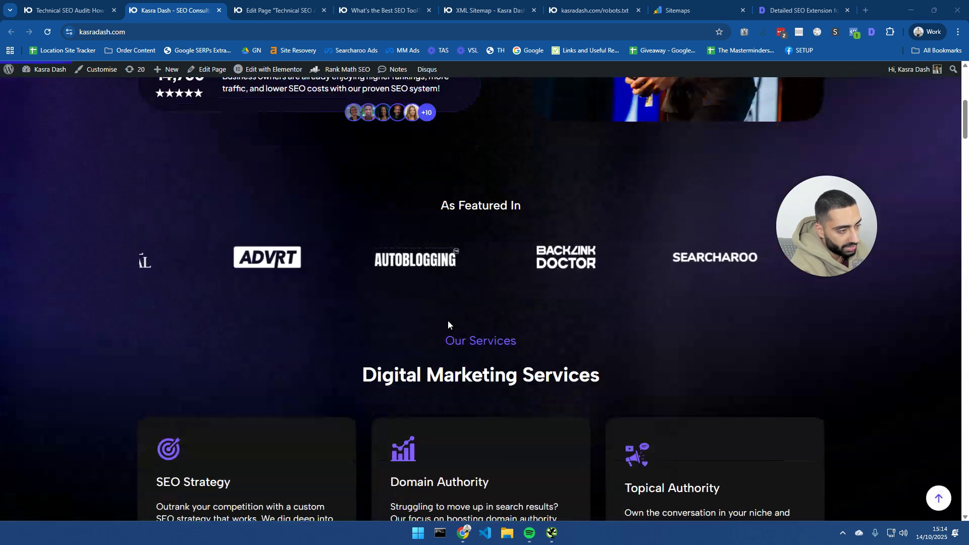
{"action": "scroll", "coordinate": [451, 323], "scroll_direction": "up", "scroll_amount": 7}
{"action": "scroll", "coordinate": [288, 292], "scroll_direction": "down", "scroll_amount": 15}
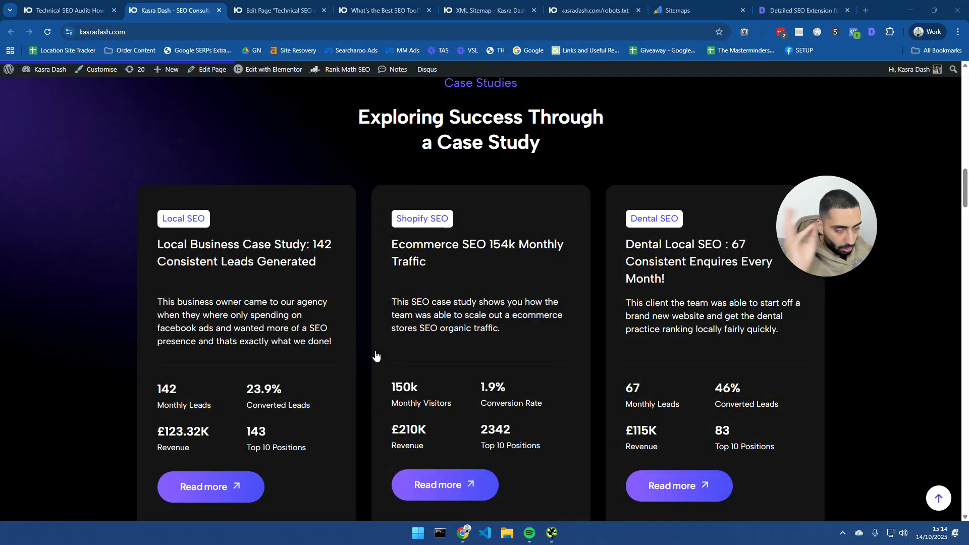
{"action": "scroll", "coordinate": [376, 351], "scroll_direction": "up", "scroll_amount": 15}
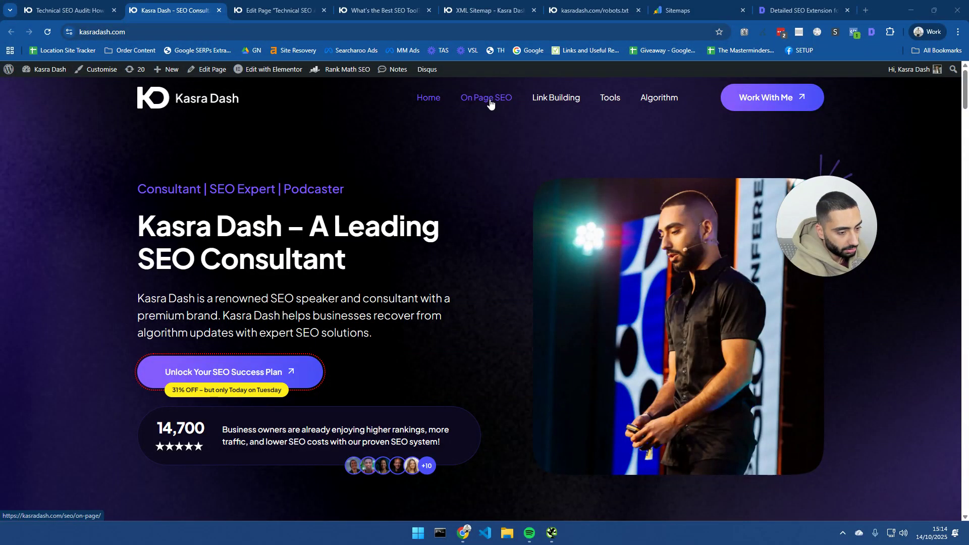
Step: Open the Link Building page from the homepage navigation and locate the Tiered Link Building internal link in its strategies section
{"action": "left_click", "coordinate": [552, 103]}
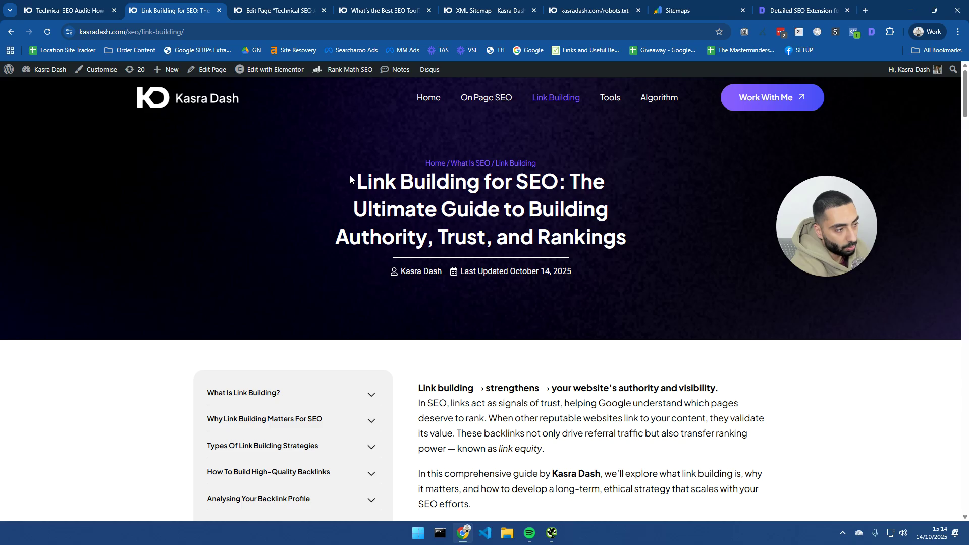
{"action": "left_click_drag", "start_coordinate": [348, 181], "coordinate": [610, 221]}
{"action": "scroll", "coordinate": [614, 223], "scroll_direction": "down", "scroll_amount": 5}
{"action": "scroll", "coordinate": [614, 223], "scroll_direction": "down", "scroll_amount": 7}
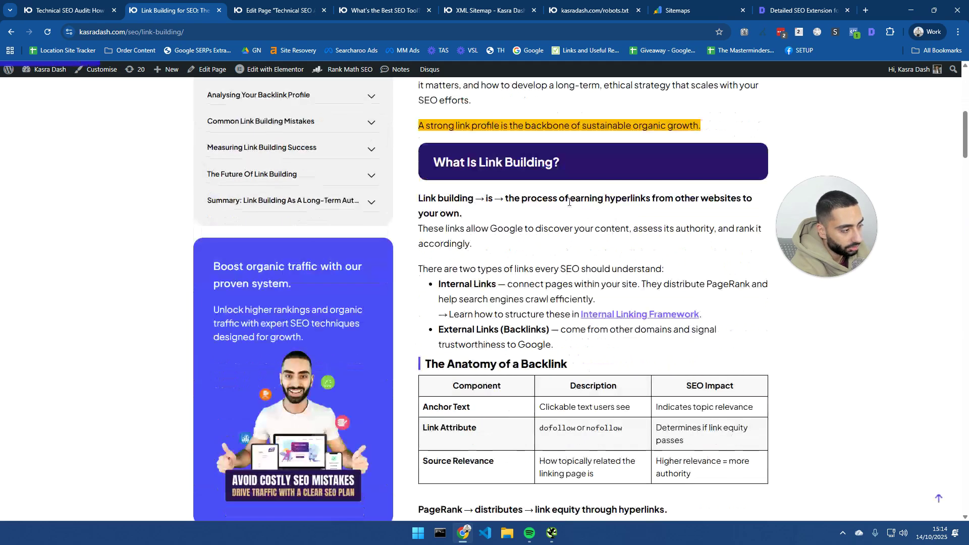
{"action": "scroll", "coordinate": [618, 145], "scroll_direction": "down", "scroll_amount": 14}
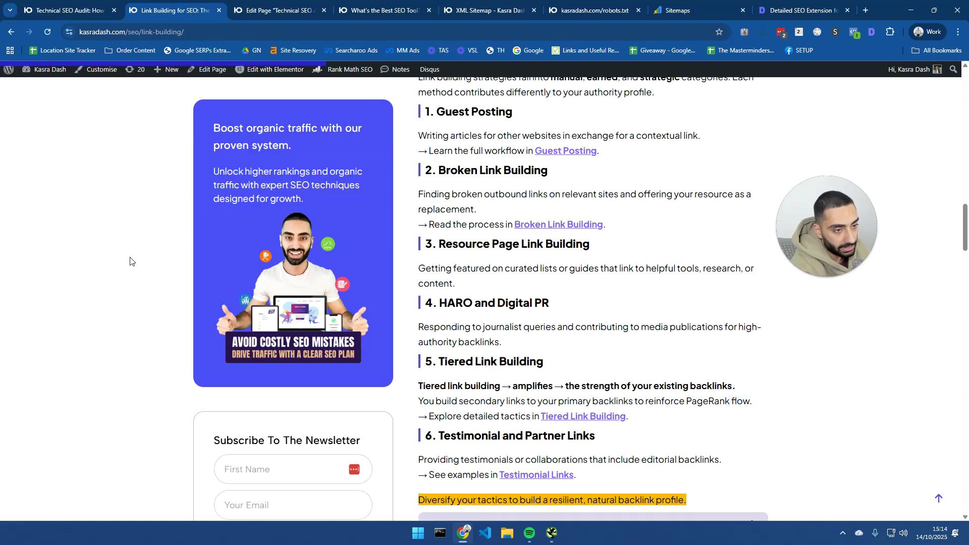
{"action": "scroll", "coordinate": [528, 249], "scroll_direction": "down", "scroll_amount": 3}
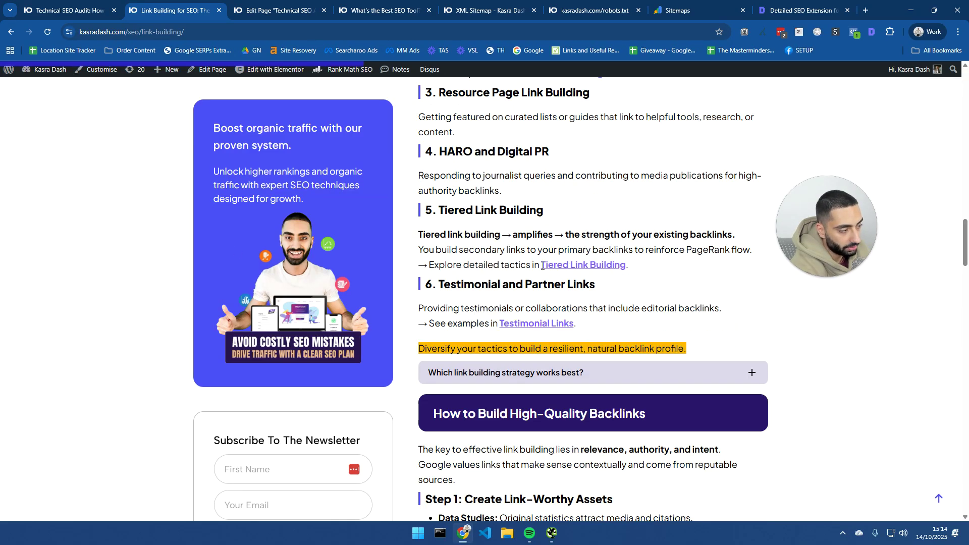
{"action": "left_click_drag", "start_coordinate": [542, 266], "coordinate": [569, 266]}
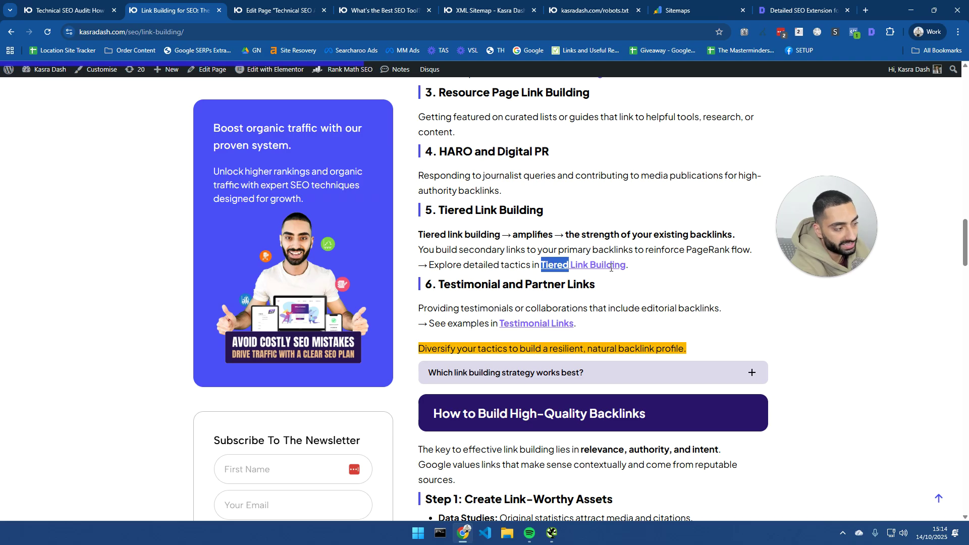
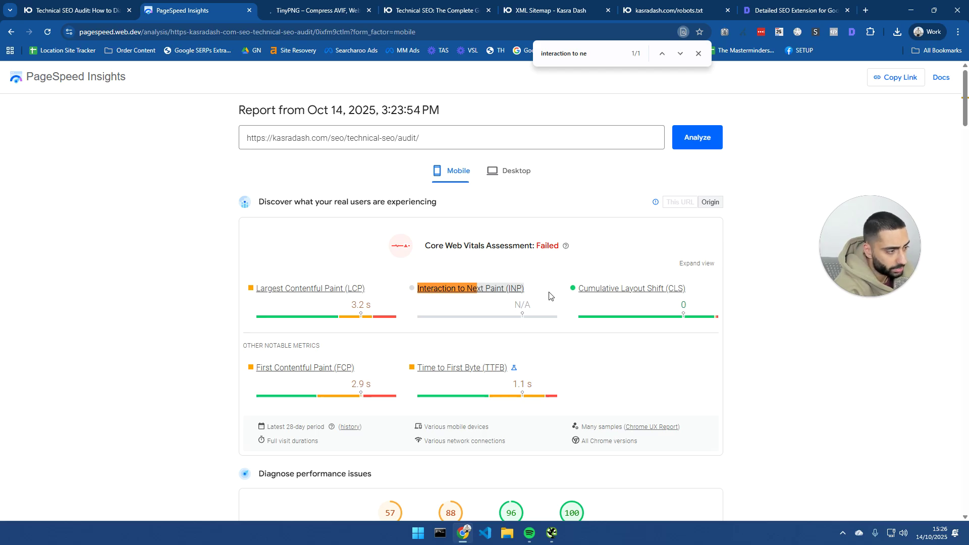
Step: Run a mobile Lighthouse report on the technical SEO audit guide page from DevTools, covering performance, accessibility, best practices and SEO
{"action": "left_click", "coordinate": [78, 4]}
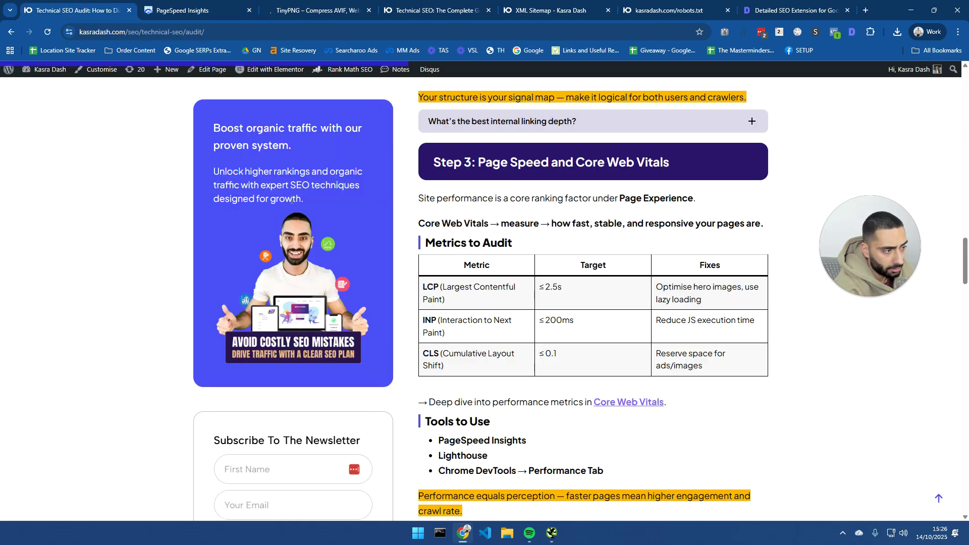
{"action": "right_click", "coordinate": [408, 207]}
{"action": "left_click", "coordinate": [455, 479]}
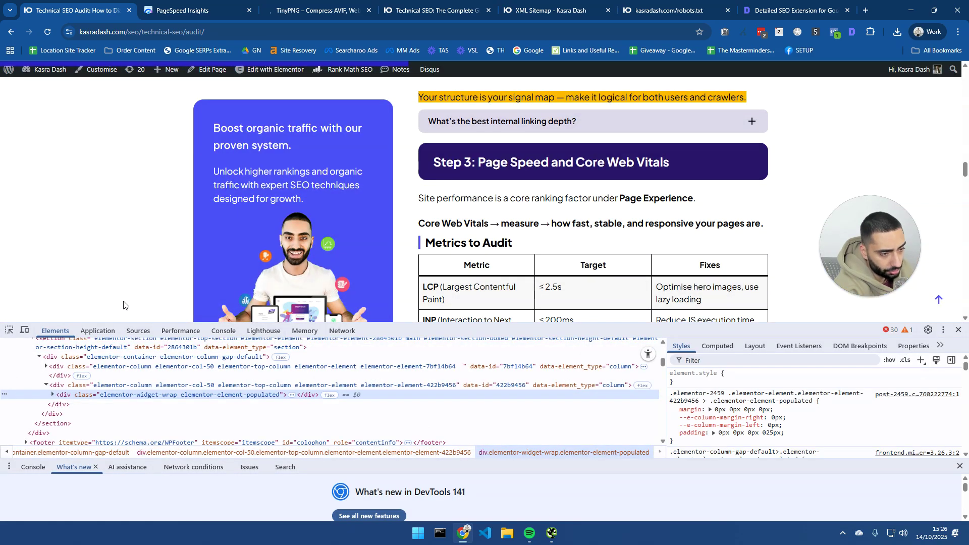
{"action": "right_click", "coordinate": [134, 222]}
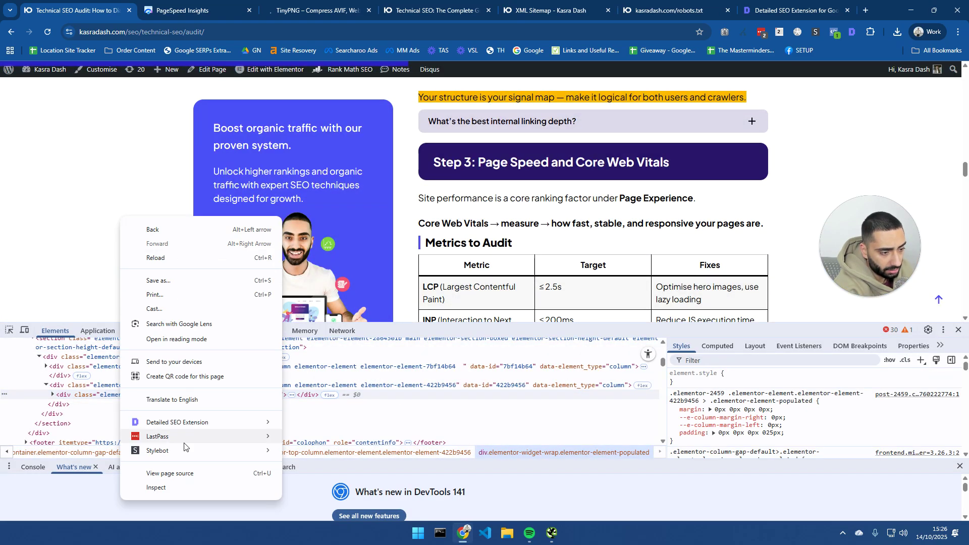
{"action": "left_click", "coordinate": [161, 491]}
{"action": "left_click", "coordinate": [271, 335]}
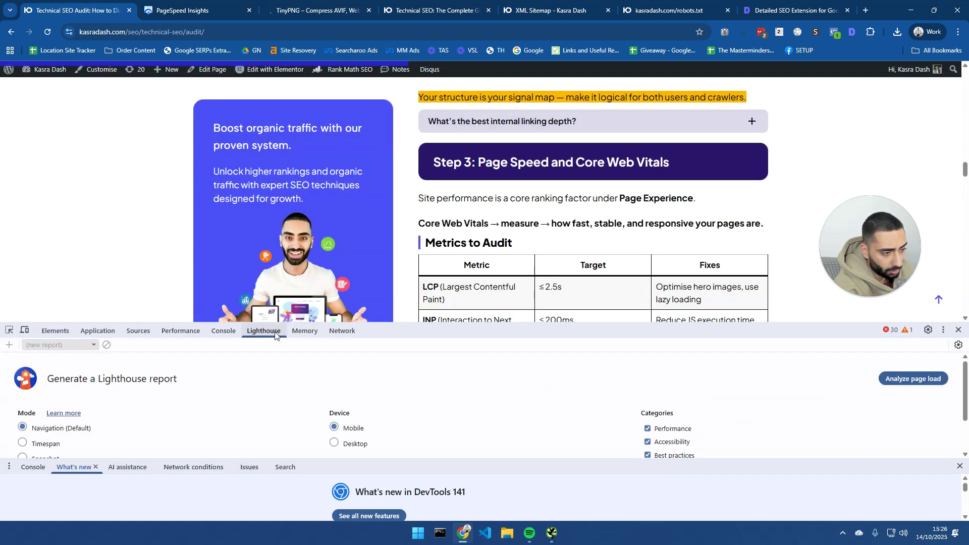
{"action": "left_click_drag", "start_coordinate": [468, 323], "coordinate": [472, 218]}
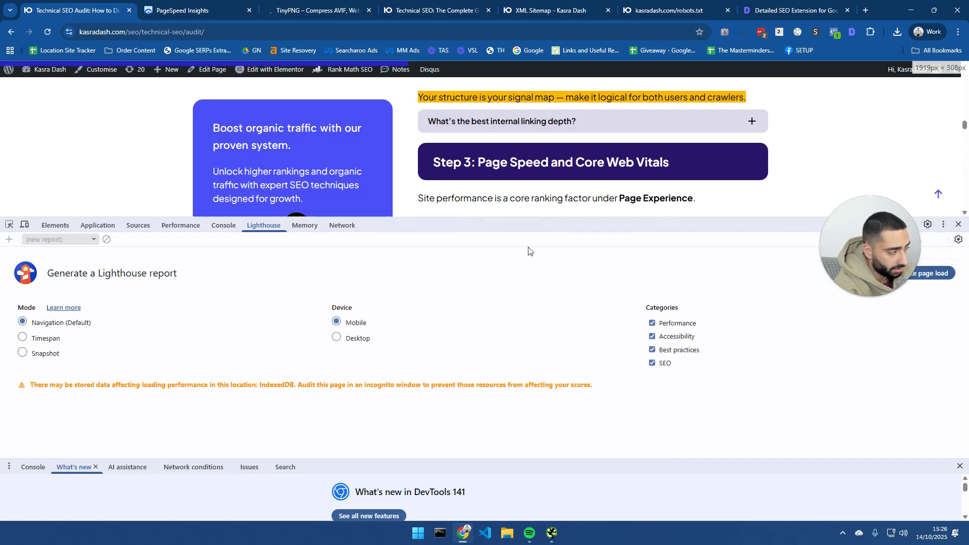
{"action": "left_click", "coordinate": [927, 277]}
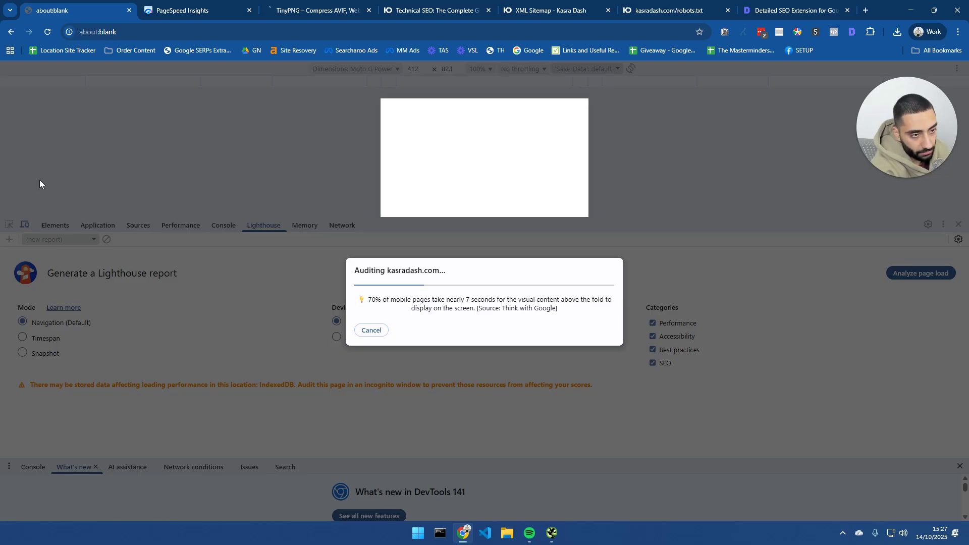
Step: Compare the performance metrics in the PageSpeed Insights report with those in the Lighthouse report
{"action": "left_click", "coordinate": [182, 10]}
{"action": "scroll", "coordinate": [273, 375], "scroll_direction": "down", "scroll_amount": 3}
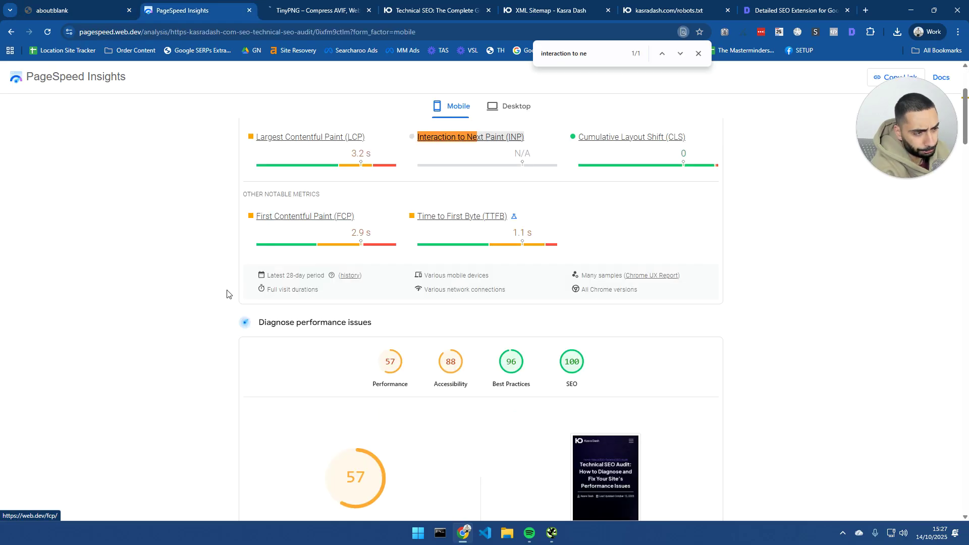
{"action": "left_click_drag", "start_coordinate": [532, 142], "coordinate": [511, 139]}
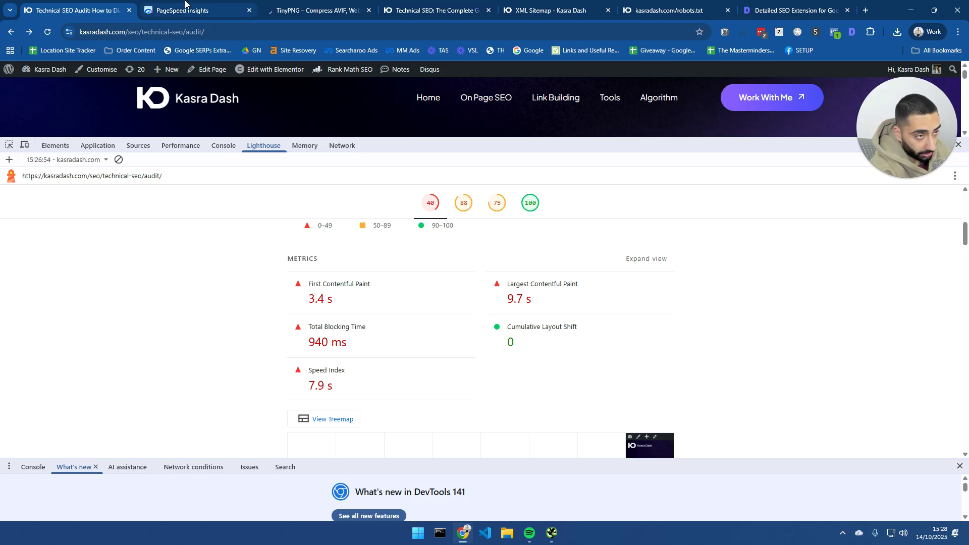
{"action": "left_click", "coordinate": [212, 10]}
{"action": "scroll", "coordinate": [230, 184], "scroll_direction": "down", "scroll_amount": 7}
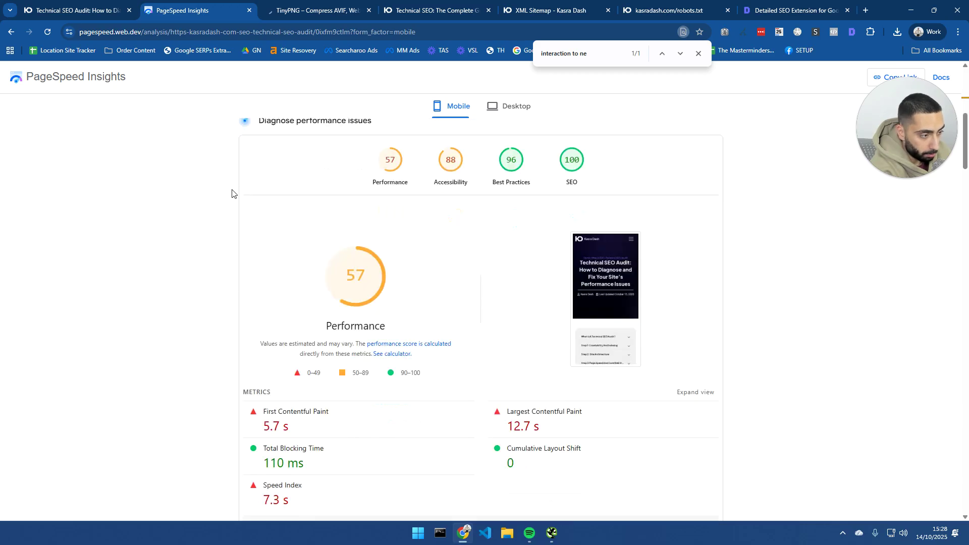
Step: Expand the Render blocking requests insight in PageSpeed Insights and look through the listed CSS and JavaScript files
{"action": "scroll", "coordinate": [295, 256], "scroll_direction": "down", "scroll_amount": 5}
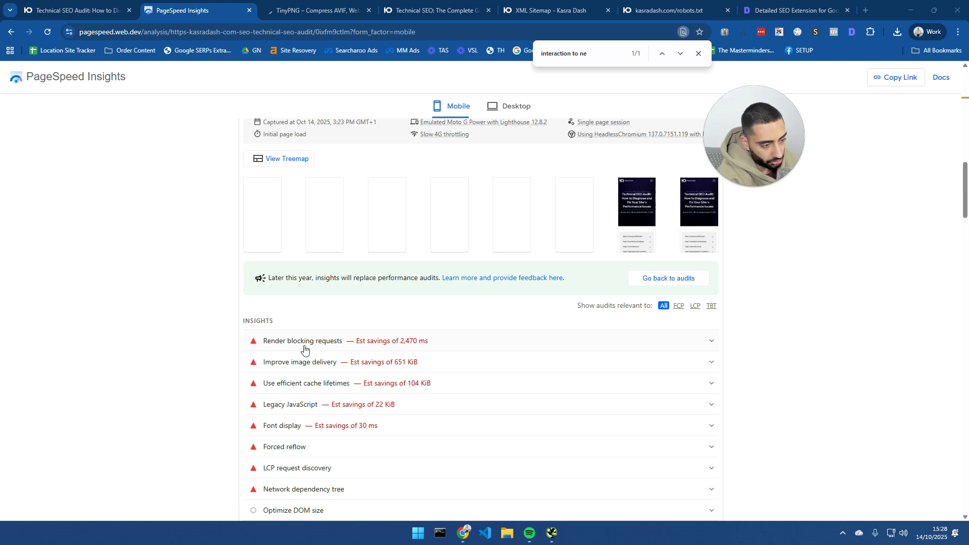
{"action": "left_click", "coordinate": [319, 342]}
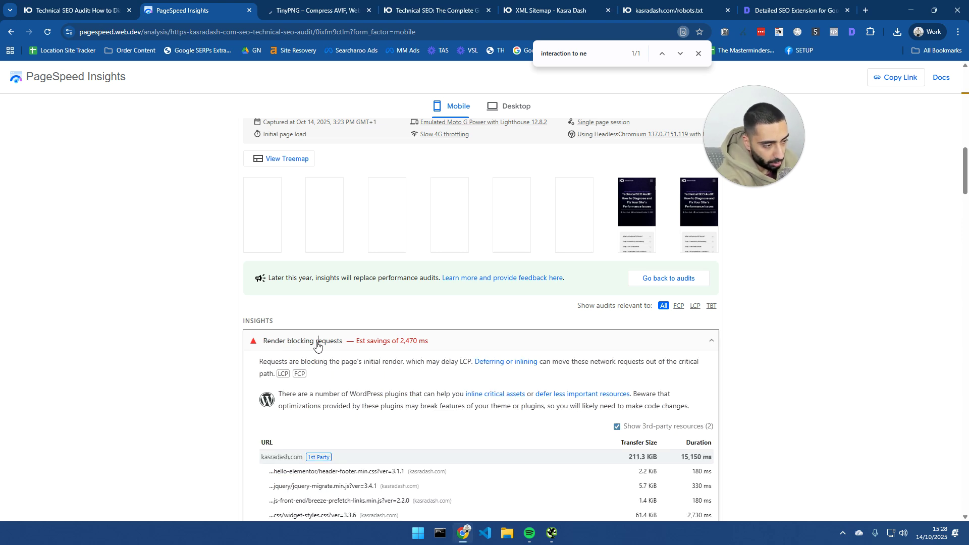
{"action": "scroll", "coordinate": [321, 252], "scroll_direction": "down", "scroll_amount": 6}
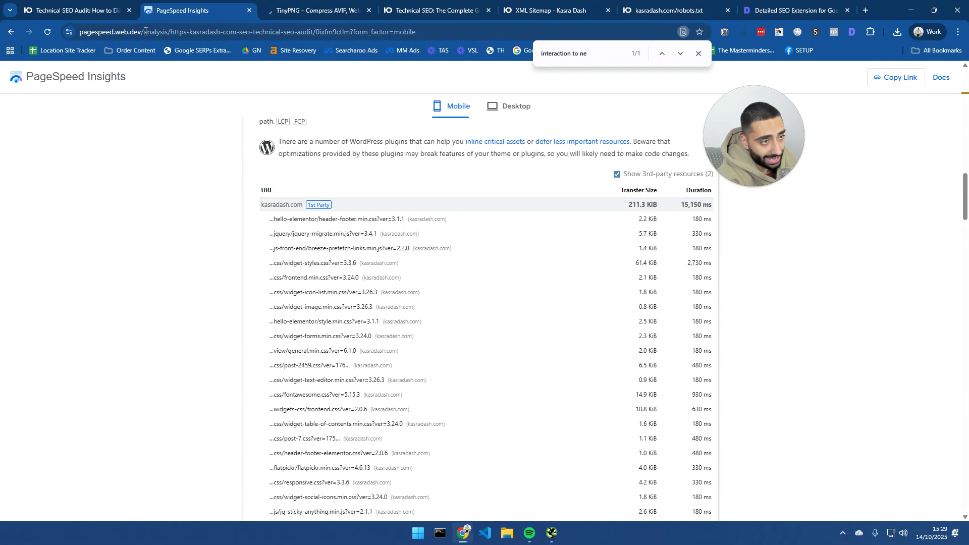
Step: Open the Add Plugins page in the WordPress dashboard and search for "wp rockets"
{"action": "left_click", "coordinate": [76, 10]}
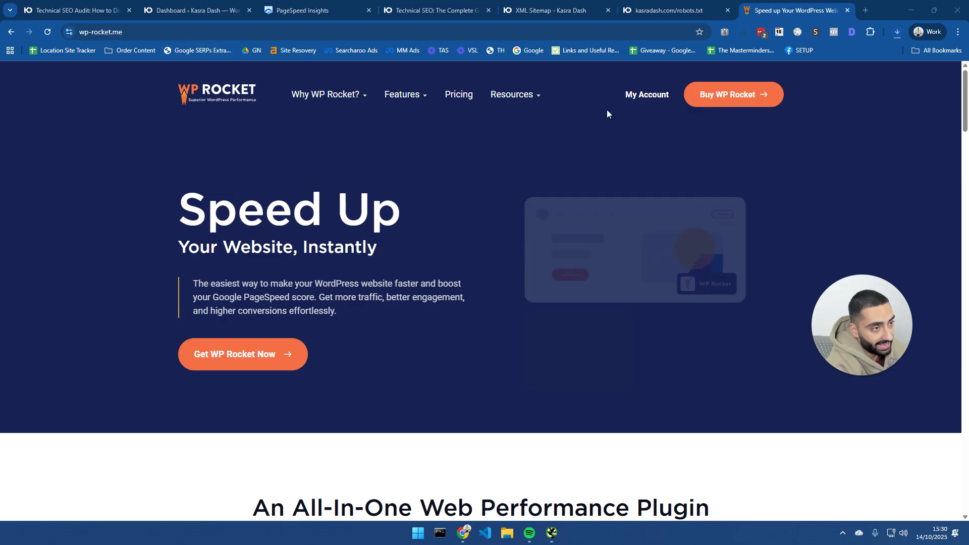
{"action": "left_click", "coordinate": [147, 6]}
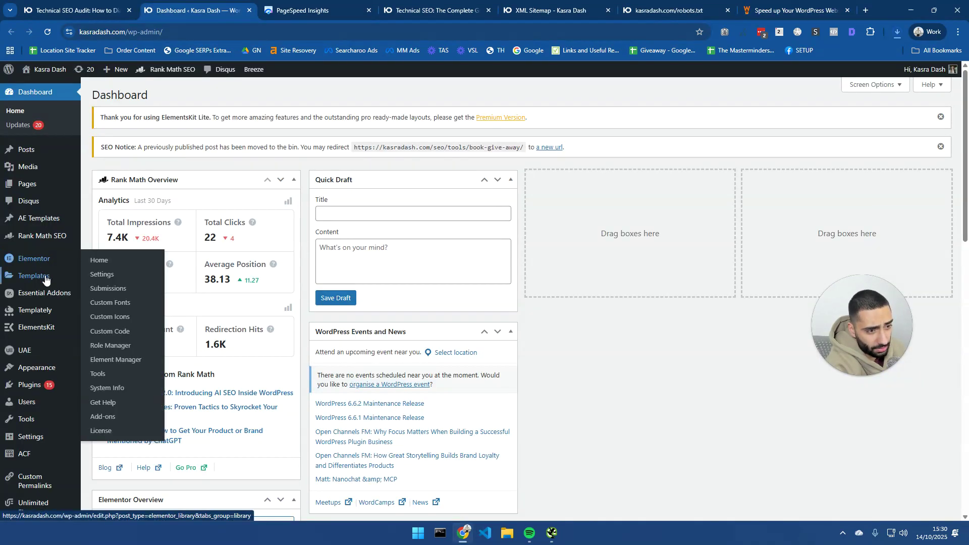
{"action": "mouse_move", "coordinate": [58, 394]}
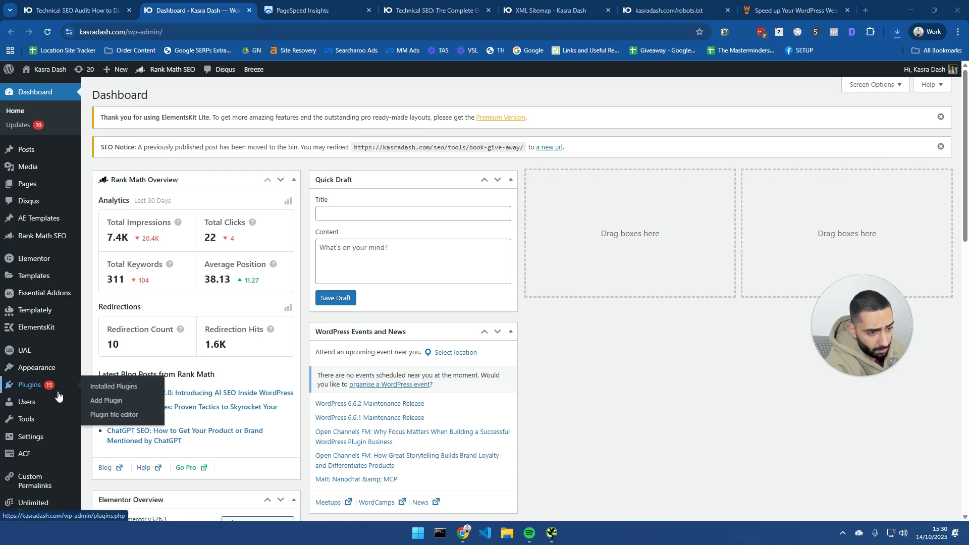
{"action": "left_click", "coordinate": [136, 401]}
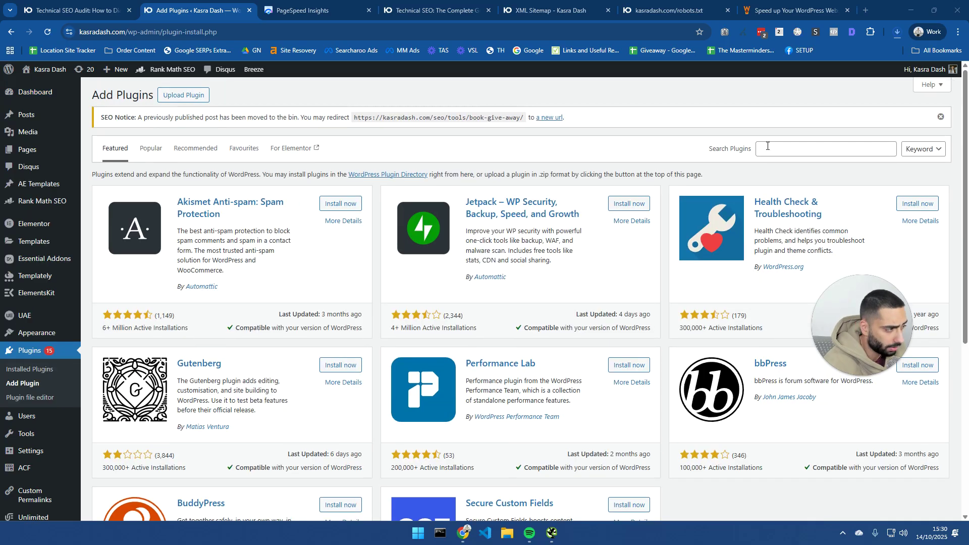
{"action": "left_click", "coordinate": [803, 148]}
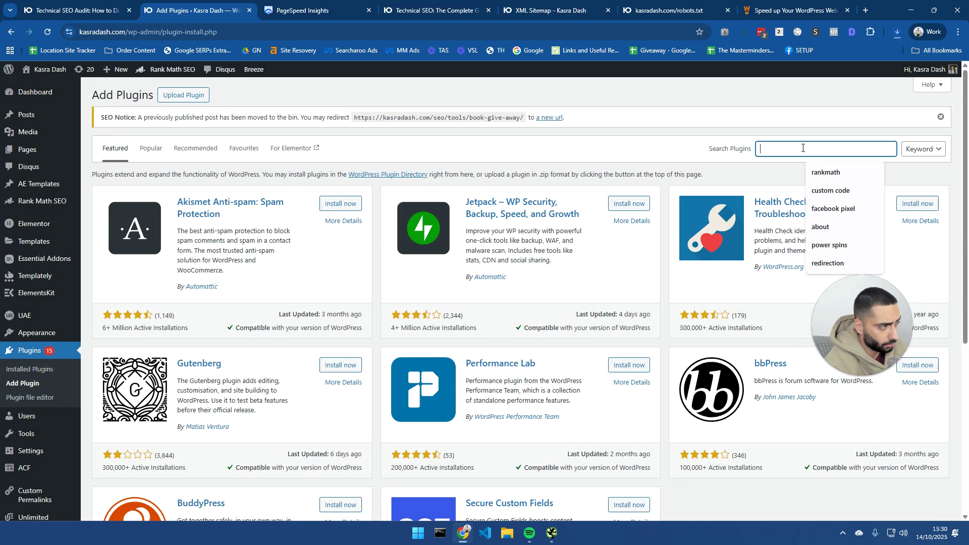
{"action": "type", "text": "wp rockets"}
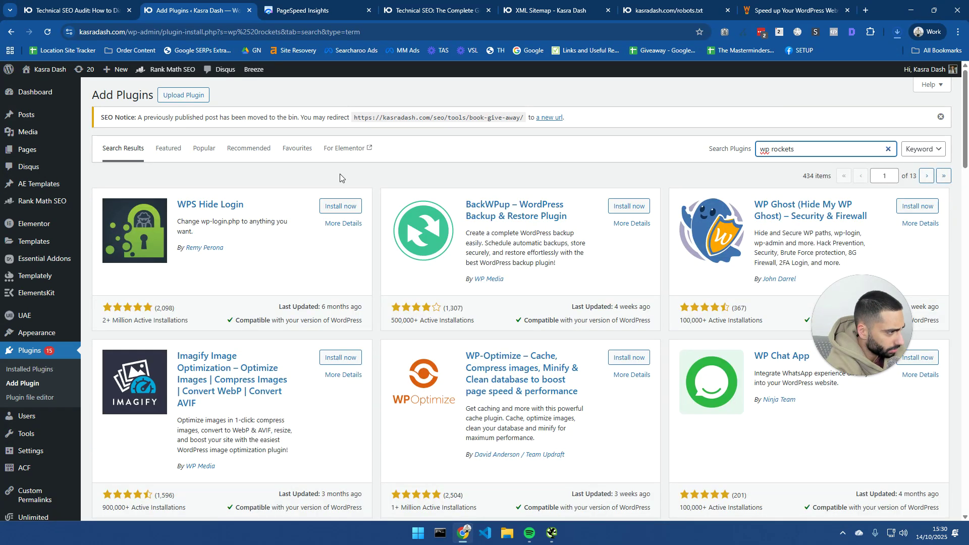
{"action": "scroll", "coordinate": [391, 178], "scroll_direction": "down", "scroll_amount": 1}
{"action": "key", "text": "BackSpace"}
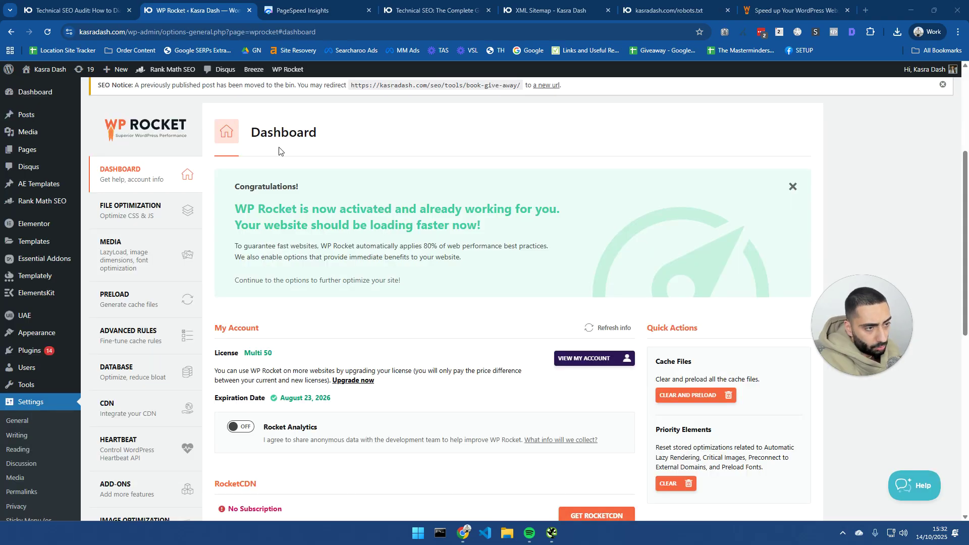
Step: Enable minification of CSS and JavaScript files in WP Rocket's File Optimization settings and save the changes
{"action": "scroll", "coordinate": [279, 150], "scroll_direction": "up", "scroll_amount": 2}
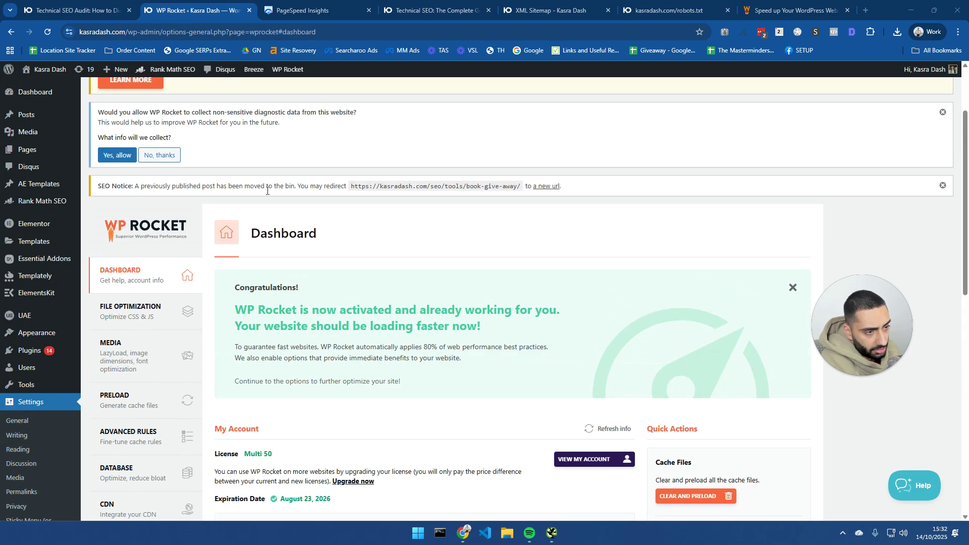
{"action": "scroll", "coordinate": [263, 214], "scroll_direction": "up", "scroll_amount": 2}
{"action": "scroll", "coordinate": [264, 214], "scroll_direction": "down", "scroll_amount": 3}
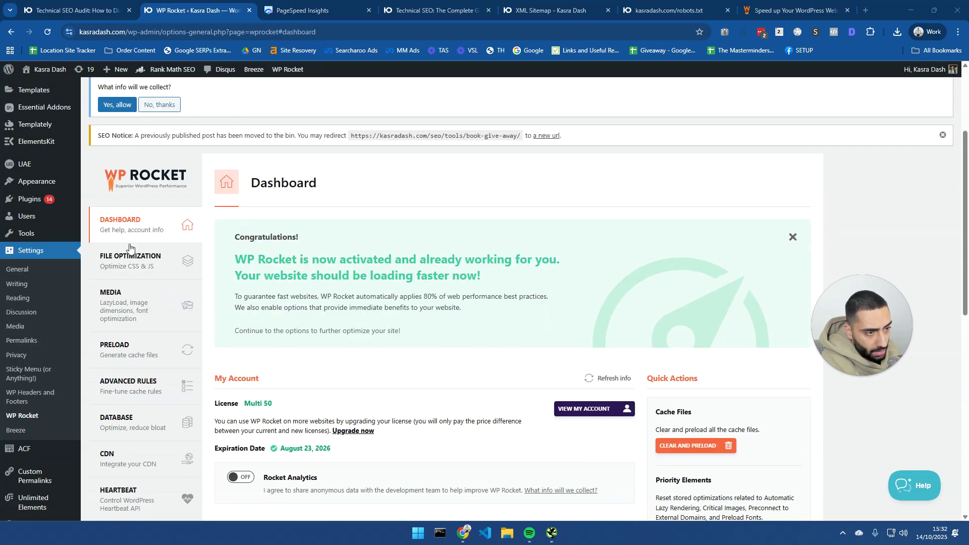
{"action": "left_click", "coordinate": [133, 263]}
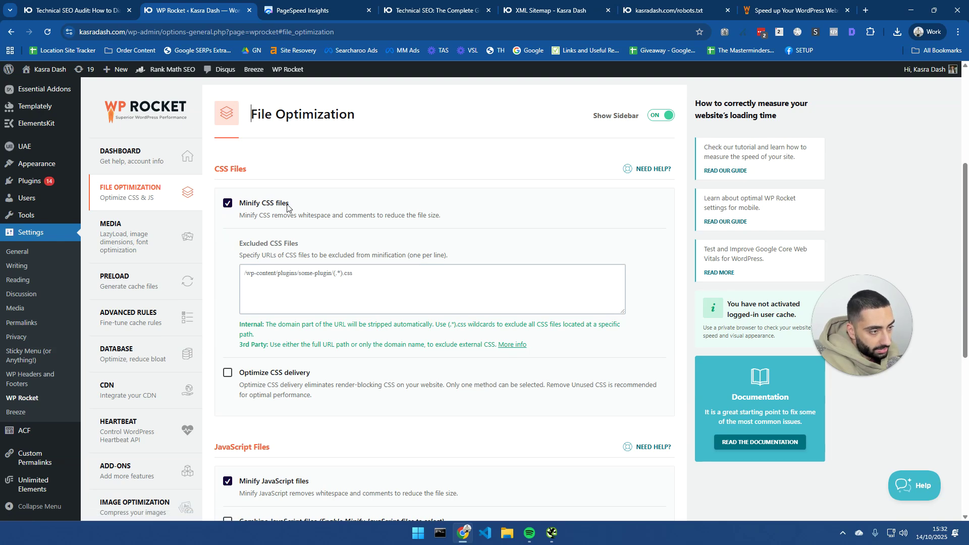
{"action": "scroll", "coordinate": [284, 235], "scroll_direction": "down", "scroll_amount": 5}
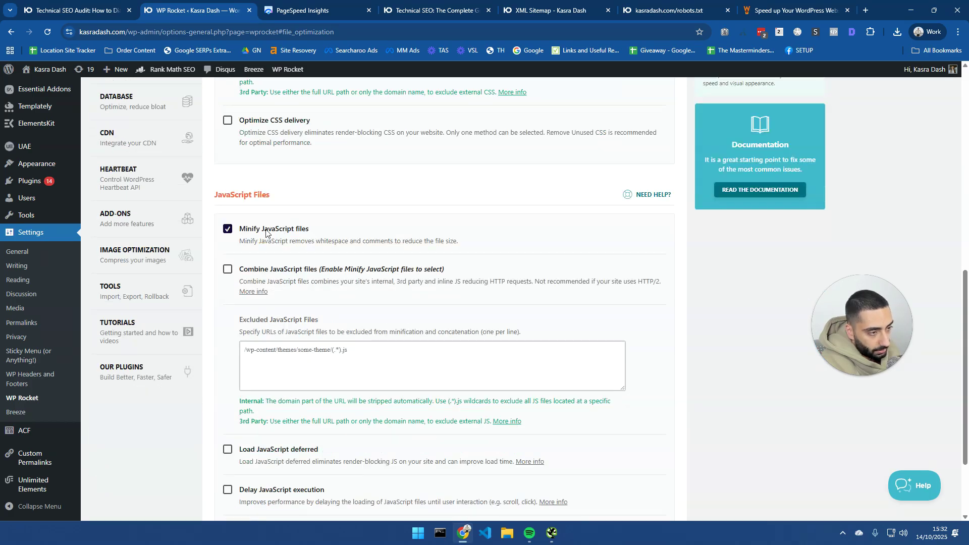
{"action": "scroll", "coordinate": [300, 233], "scroll_direction": "down", "scroll_amount": 2}
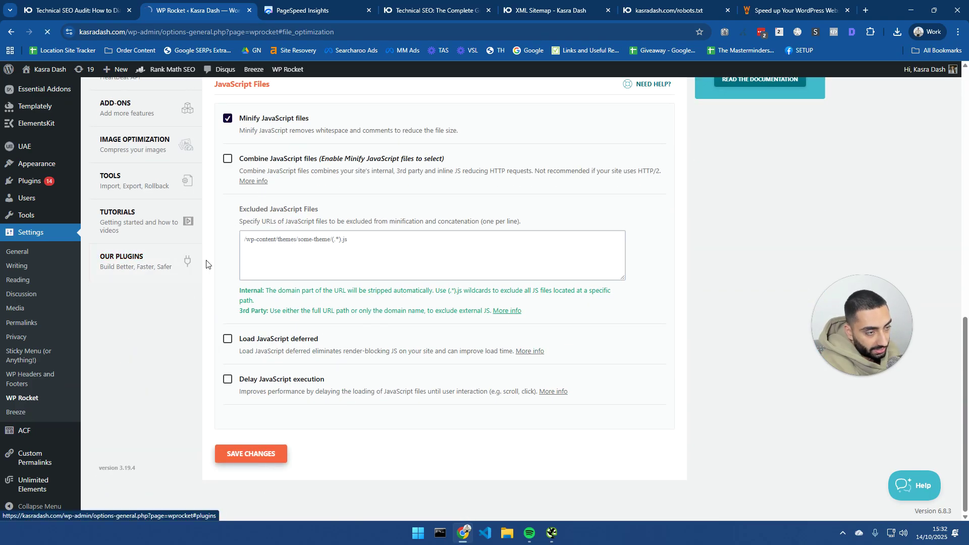
{"action": "scroll", "coordinate": [125, 262], "scroll_direction": "up", "scroll_amount": 3}
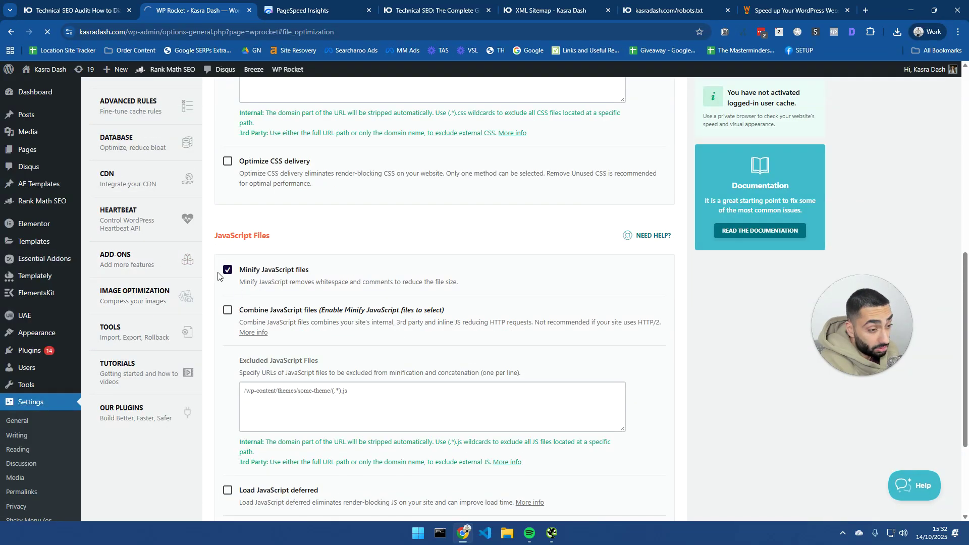
{"action": "scroll", "coordinate": [216, 251], "scroll_direction": "up", "scroll_amount": 5}
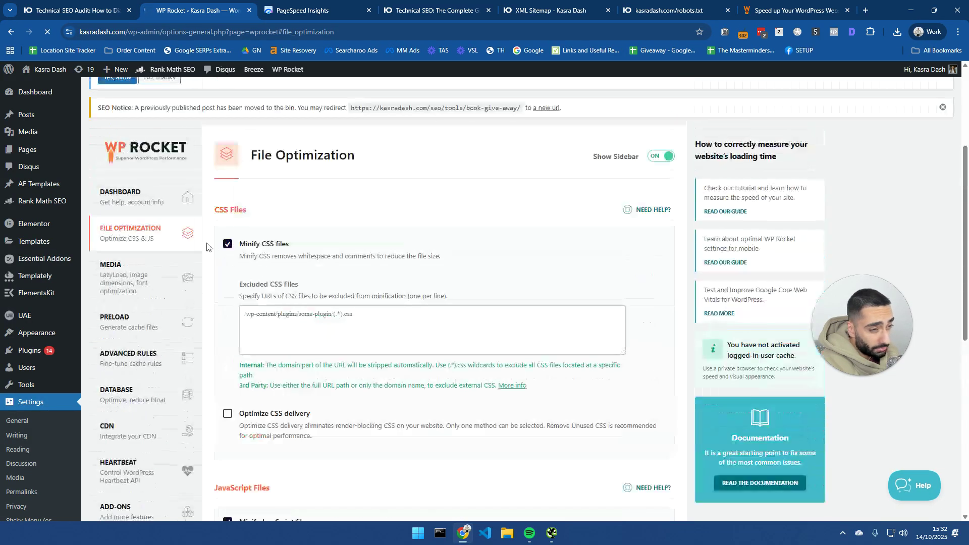
Step: Open WP Rocket's Media settings and check the First Contentful Paint metric in the PageSpeed Insights report
{"action": "left_click", "coordinate": [134, 270]}
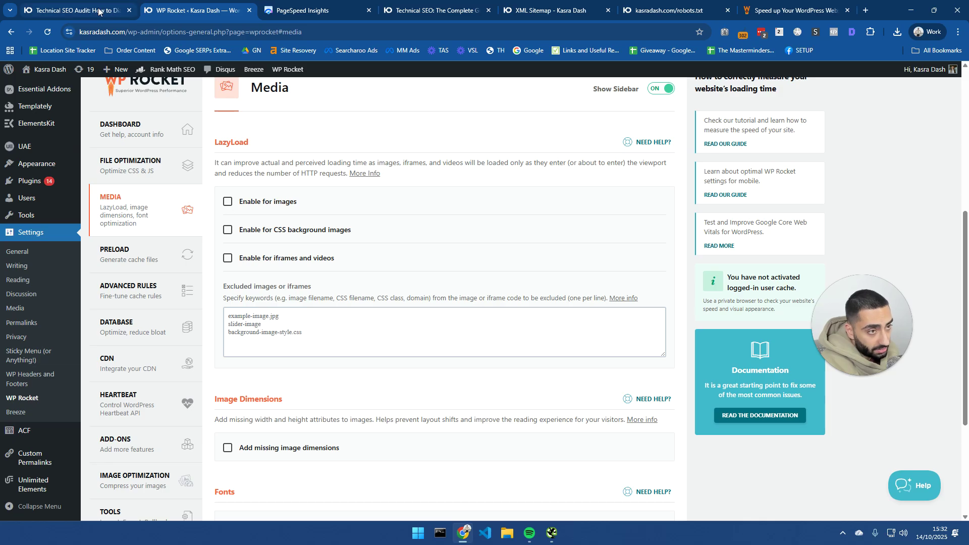
{"action": "key", "text": "ctrl+Tab"}
{"action": "scroll", "coordinate": [288, 209], "scroll_direction": "up", "scroll_amount": 7}
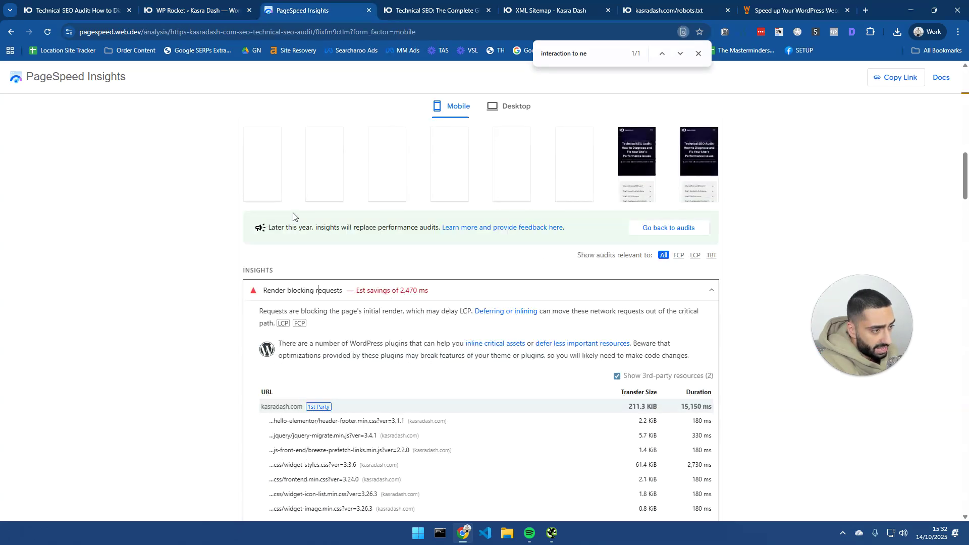
{"action": "mouse_move", "coordinate": [264, 211]}
{"action": "left_mouse_down"}
{"action": "mouse_move", "coordinate": [335, 222]}
{"action": "mouse_move", "coordinate": [319, 205]}
{"action": "mouse_move", "coordinate": [305, 231]}
{"action": "left_mouse_up"}
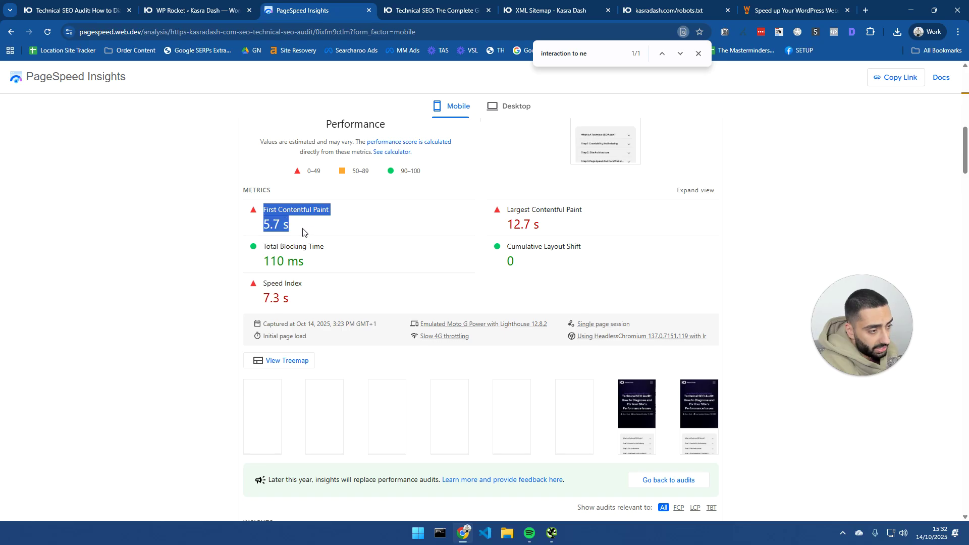
Step: Enable LazyLoad for images, CSS background images, and iframes and videos in WP Rocket's Media settings, and save the changes
{"action": "left_click", "coordinate": [415, 8]}
{"action": "left_click", "coordinate": [319, 5]}
{"action": "left_click", "coordinate": [195, 5]}
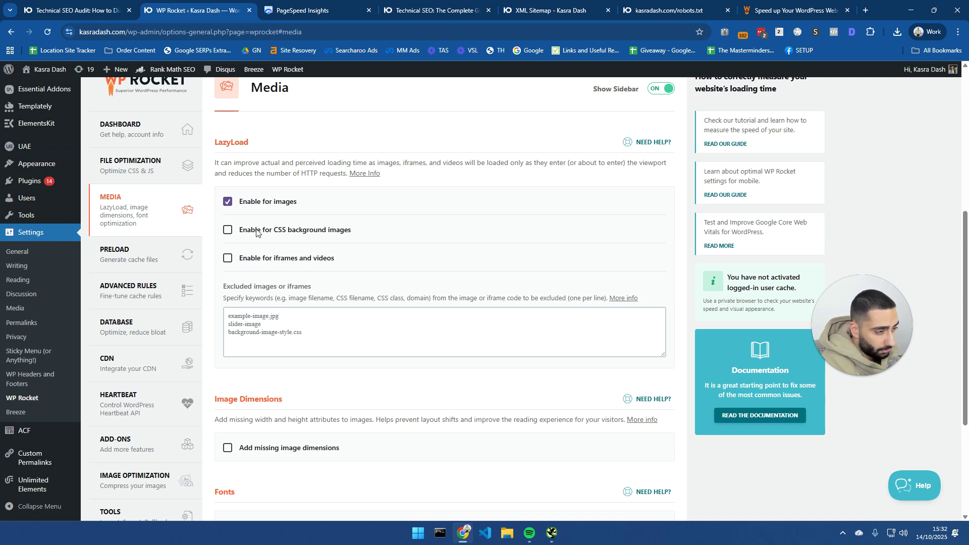
{"action": "left_click", "coordinate": [227, 231]}
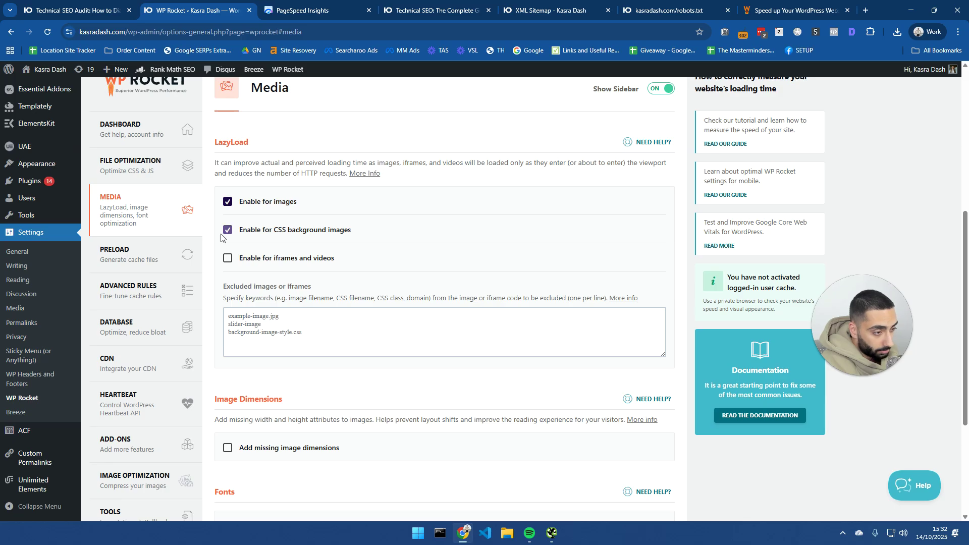
{"action": "left_click", "coordinate": [228, 260]}
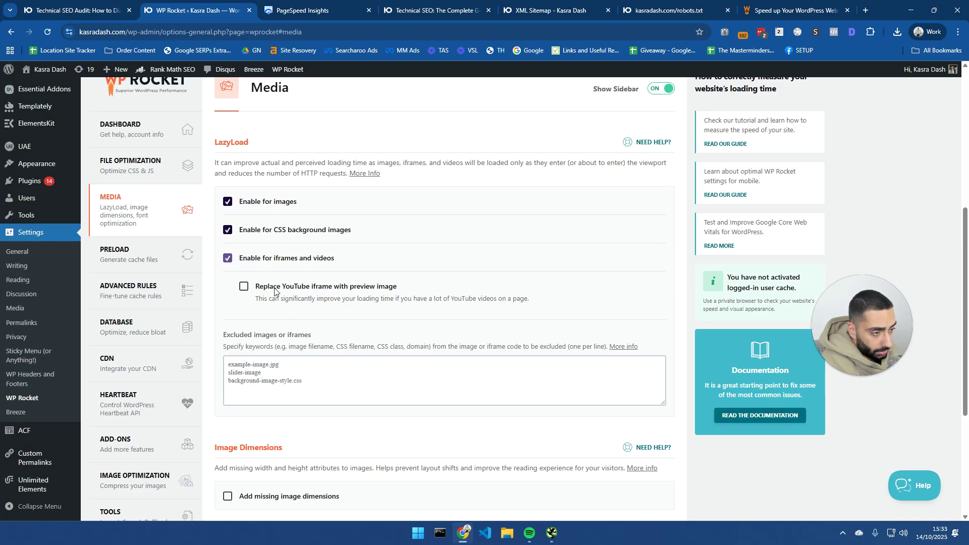
{"action": "scroll", "coordinate": [247, 292], "scroll_direction": "down", "scroll_amount": 4}
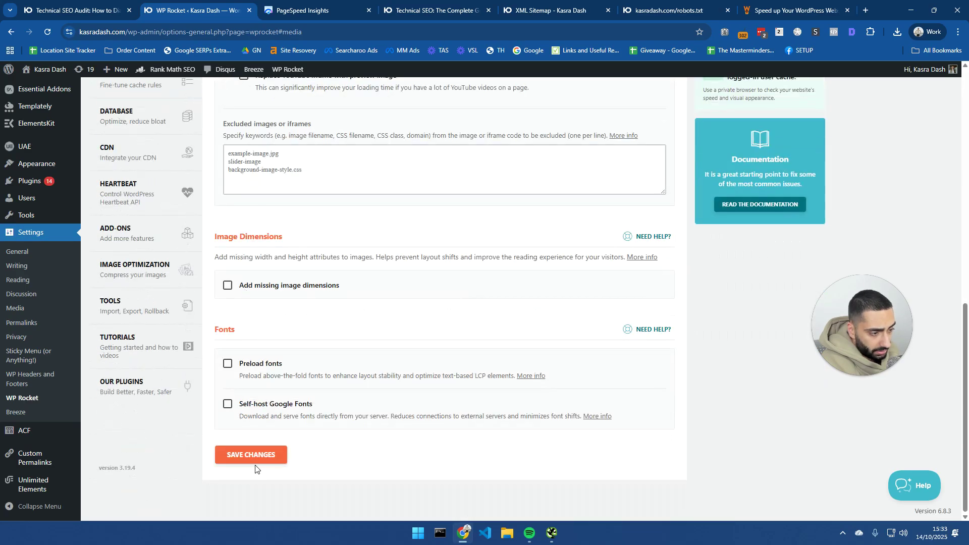
{"action": "left_click", "coordinate": [250, 458]}
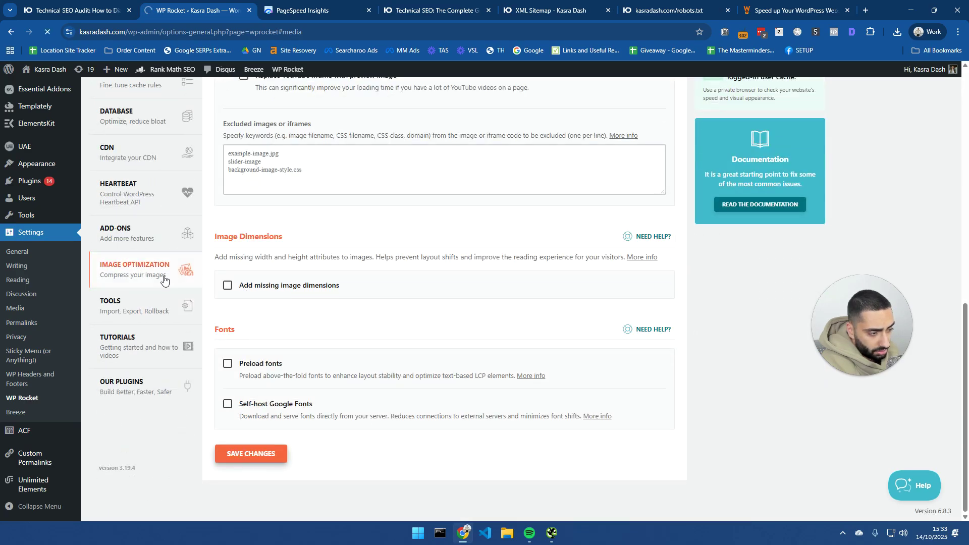
{"action": "scroll", "coordinate": [238, 227], "scroll_direction": "up", "scroll_amount": 3}
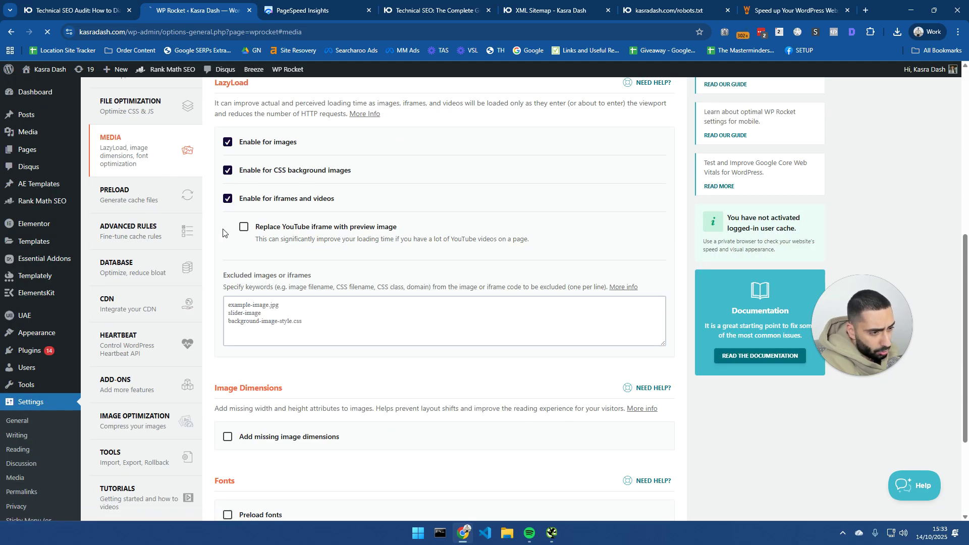
Step: Open WP Rocket's Preload settings and review the cache preloading and link preloading options
{"action": "scroll", "coordinate": [218, 253], "scroll_direction": "down", "scroll_amount": 5}
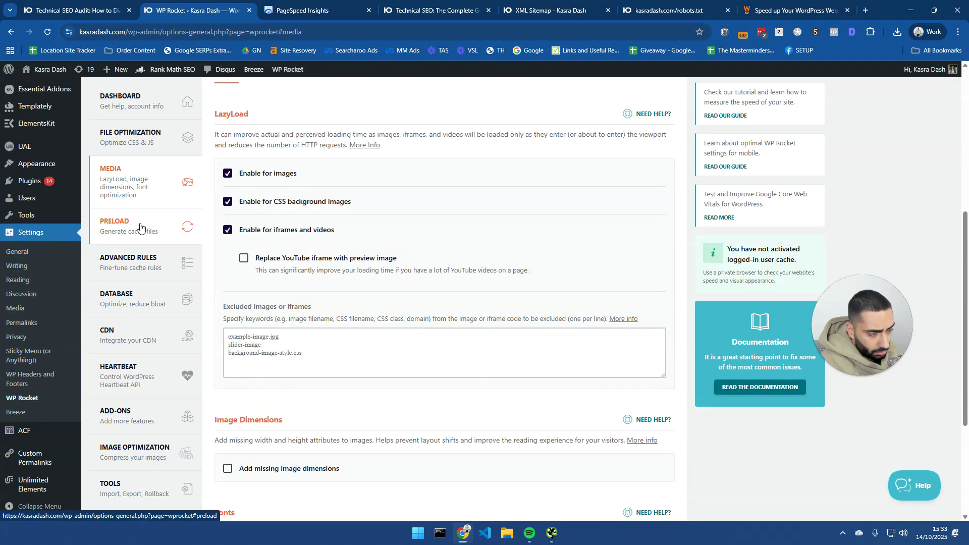
{"action": "left_click", "coordinate": [141, 228]}
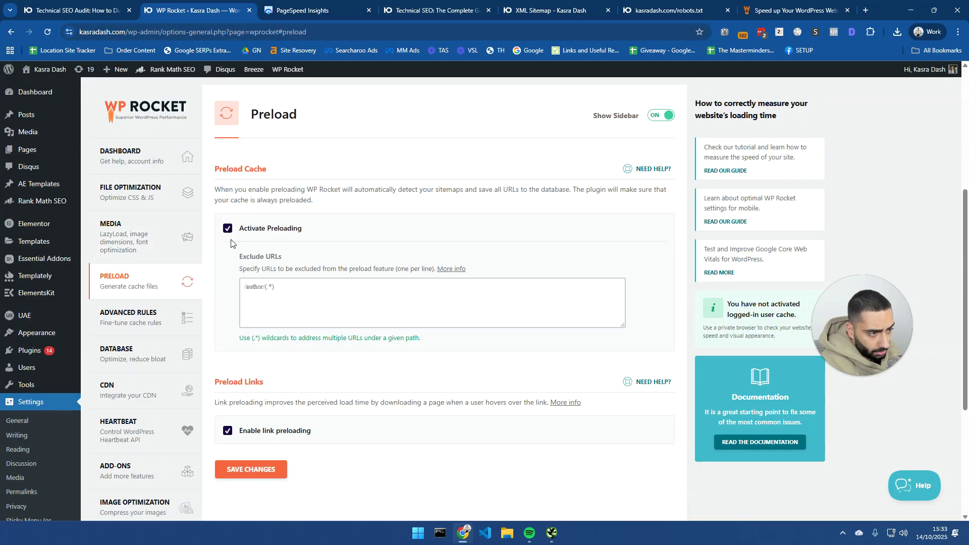
{"action": "scroll", "coordinate": [230, 250], "scroll_direction": "down", "scroll_amount": 2}
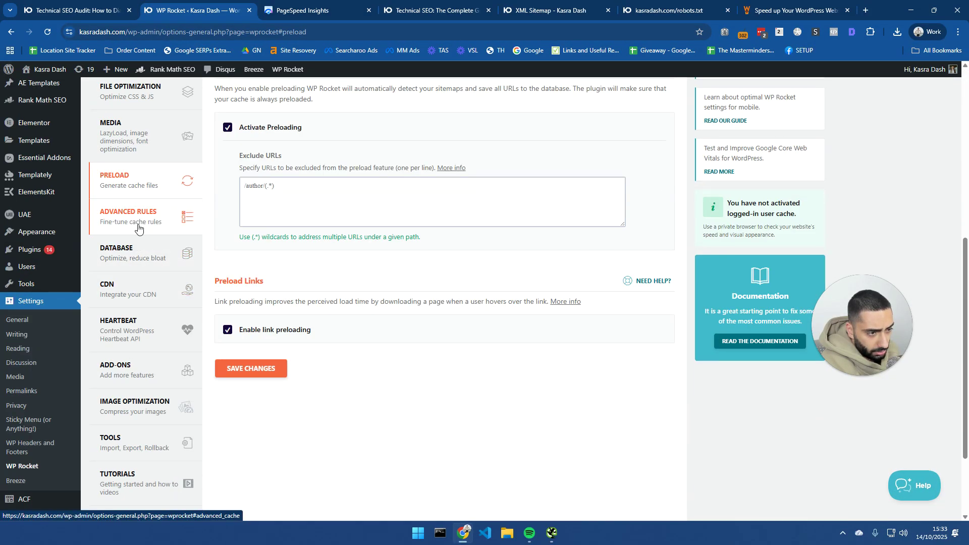
{"action": "scroll", "coordinate": [135, 317], "scroll_direction": "down", "scroll_amount": 2}
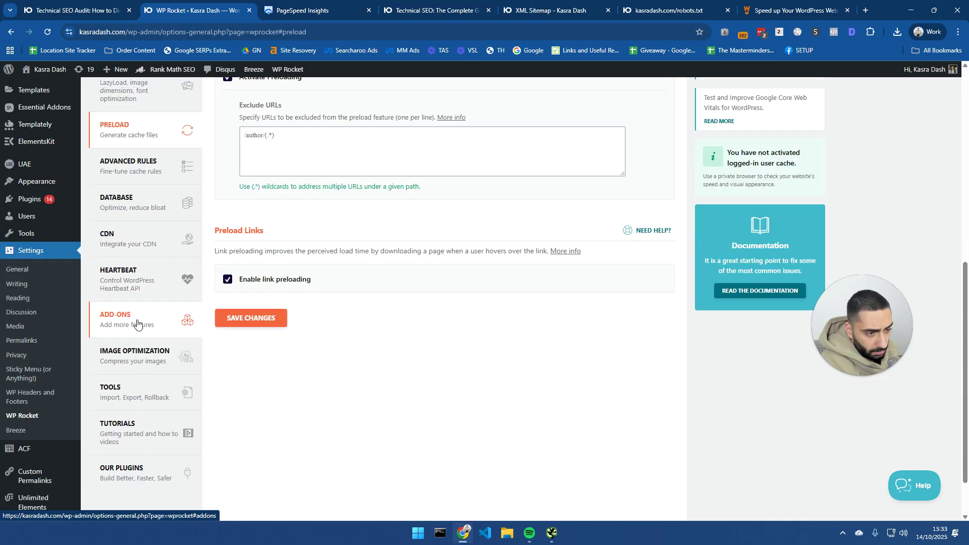
Step: Open WP Rocket's Image Optimization section and review the Imagify compression, conversion and resizing features
{"action": "left_click", "coordinate": [138, 306]}
{"action": "scroll", "coordinate": [272, 299], "scroll_direction": "down", "scroll_amount": 2}
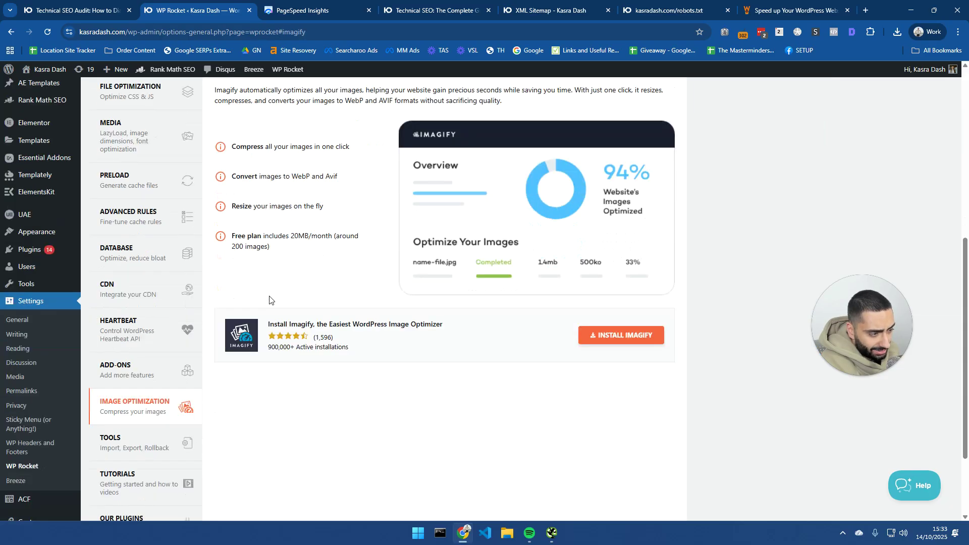
{"action": "scroll", "coordinate": [269, 301], "scroll_direction": "up", "scroll_amount": 4}
{"action": "left_click_drag", "start_coordinate": [261, 214], "coordinate": [354, 215]}
{"action": "scroll", "coordinate": [402, 259], "scroll_direction": "down", "scroll_amount": 2}
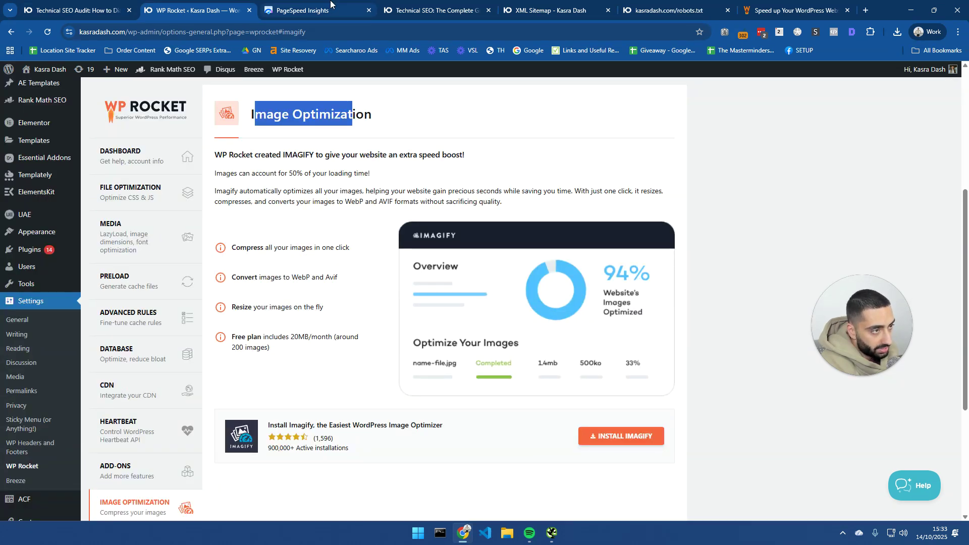
Step: Return to the PageSpeed Insights report for the technical SEO audit page, close the in-page search and review the Core Web Vitals
{"action": "left_click", "coordinate": [313, 10]}
{"action": "scroll", "coordinate": [612, 209], "scroll_direction": "up", "scroll_amount": 3}
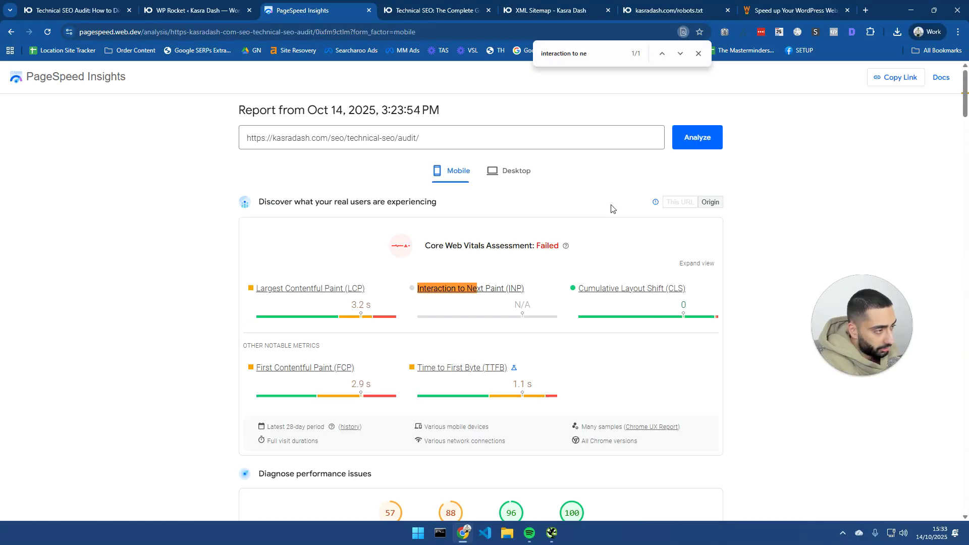
{"action": "left_click", "coordinate": [699, 54]}
{"action": "scroll", "coordinate": [244, 167], "scroll_direction": "down", "scroll_amount": 5}
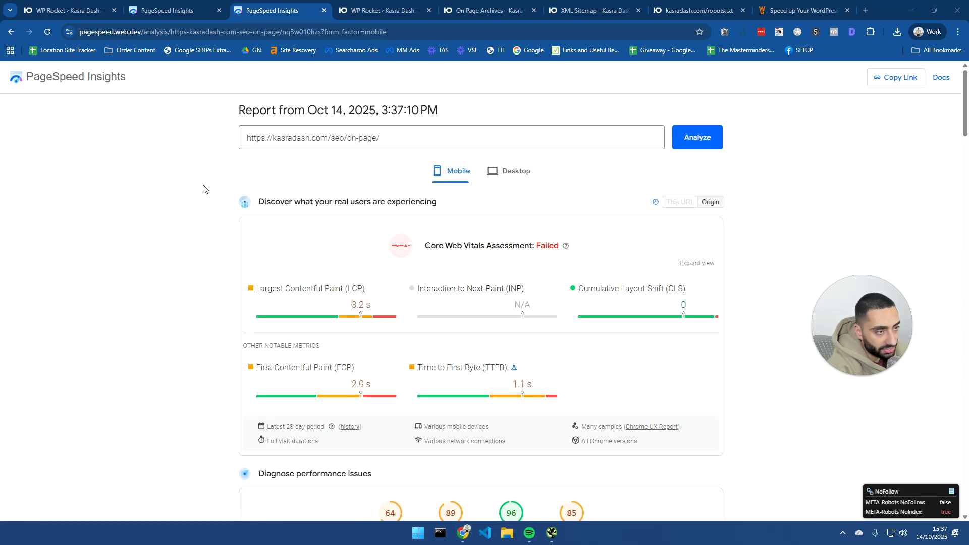
Step: Compare the performance scores in the PageSpeed Insights report for the on-page SEO URL and the other open report
{"action": "scroll", "coordinate": [322, 342], "scroll_direction": "down", "scroll_amount": 4}
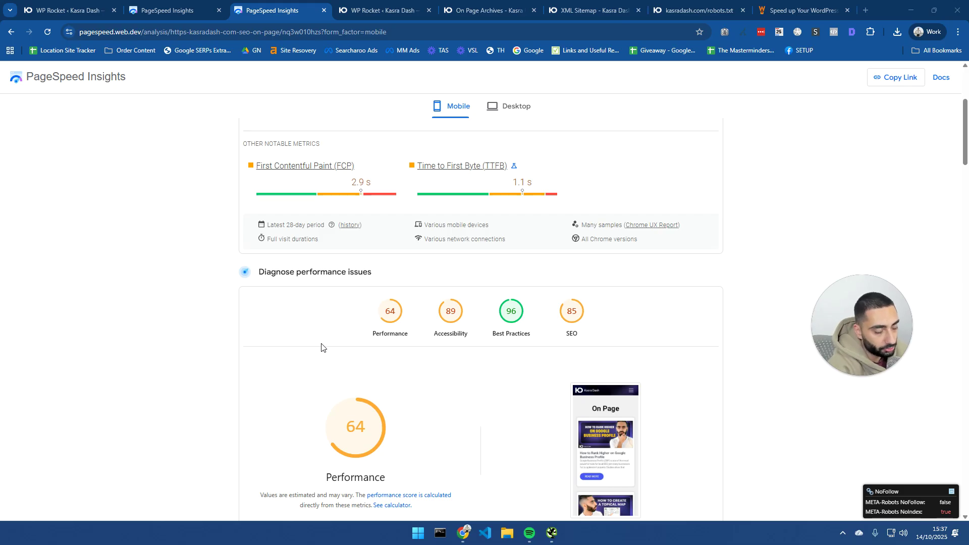
{"action": "scroll", "coordinate": [321, 347], "scroll_direction": "down", "scroll_amount": 1}
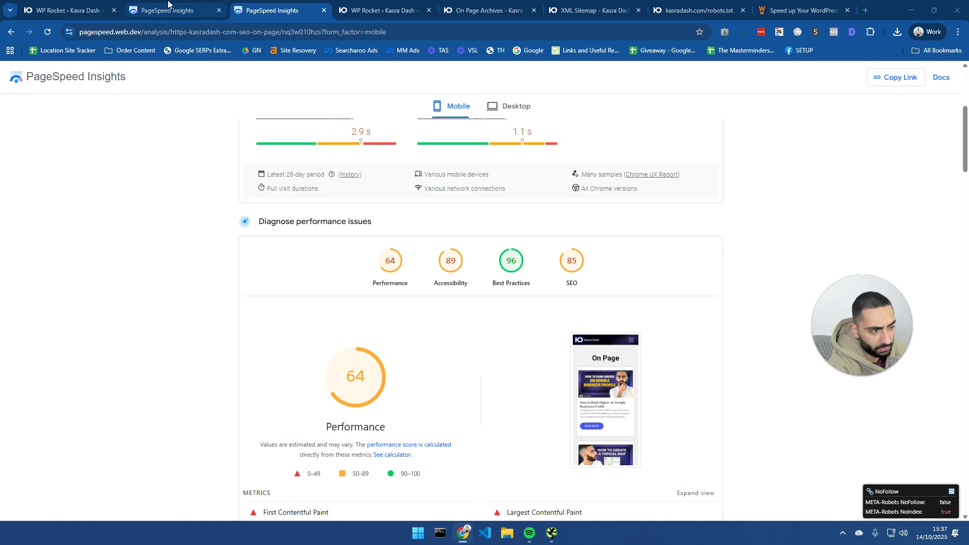
{"action": "left_click", "coordinate": [154, 11]}
{"action": "scroll", "coordinate": [197, 101], "scroll_direction": "down", "scroll_amount": 3}
{"action": "key", "text": "ctrl+Tab"}
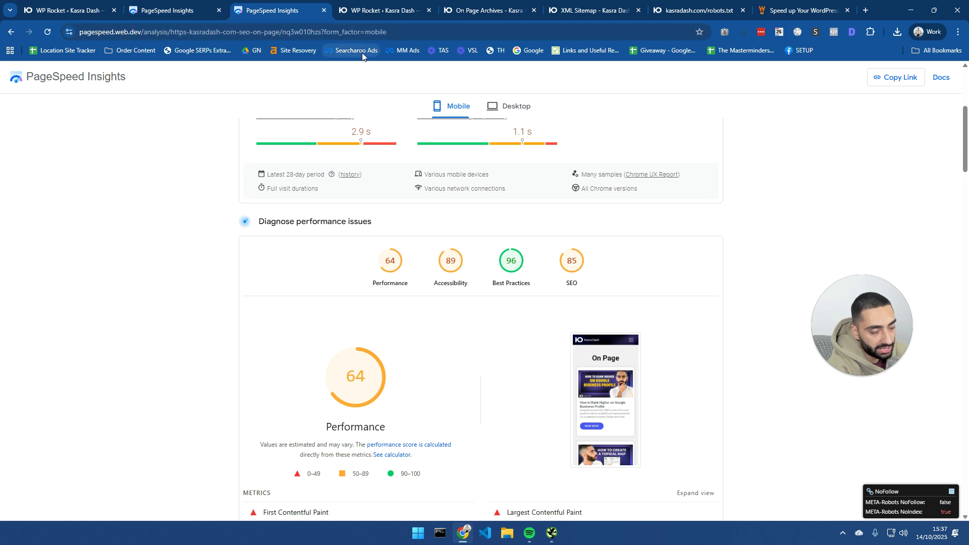
Step: Review the LCP metric and the recommended tools under Metrics to Audit and Tools to Use in the technical SEO audit guide
{"action": "mouse_move", "coordinate": [359, 372]}
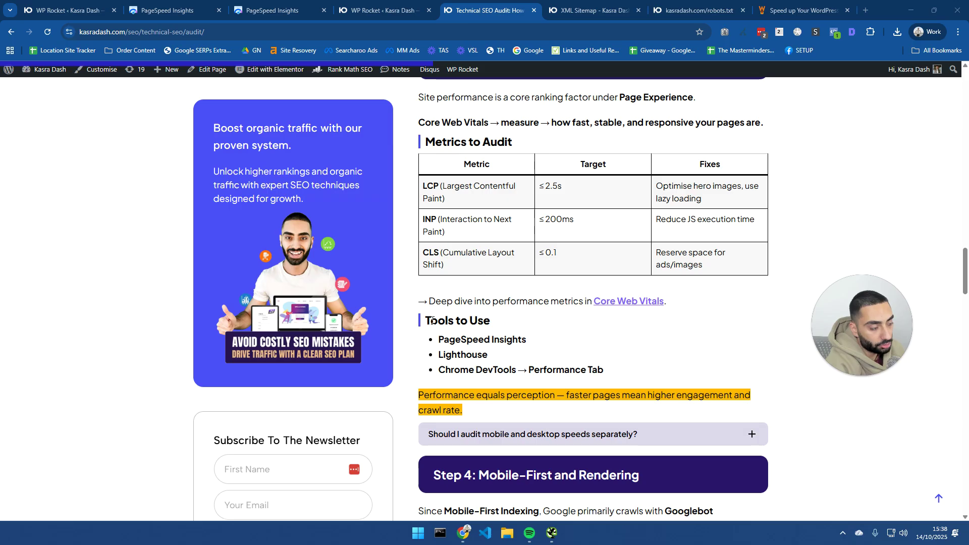
{"action": "left_click_drag", "start_coordinate": [431, 320], "coordinate": [488, 318]}
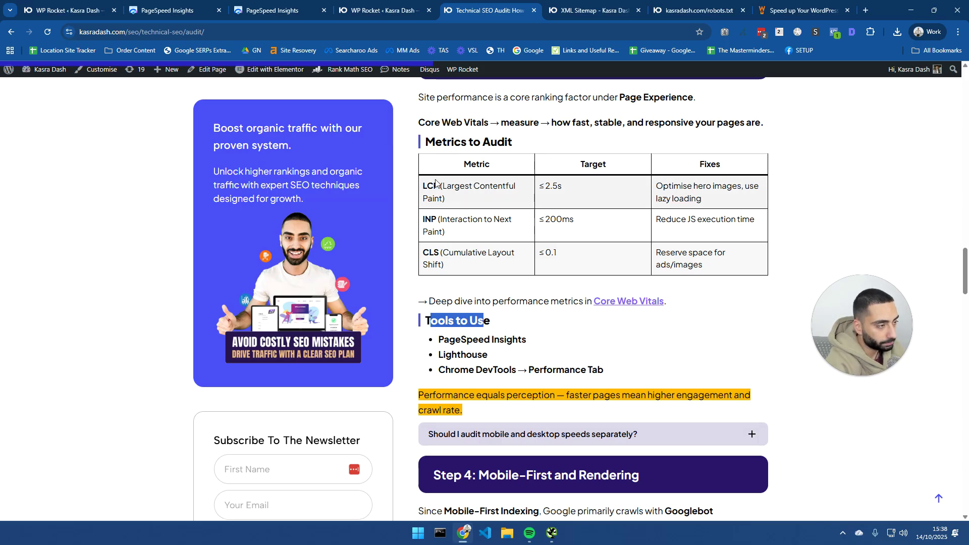
{"action": "left_click_drag", "start_coordinate": [422, 187], "coordinate": [477, 199]}
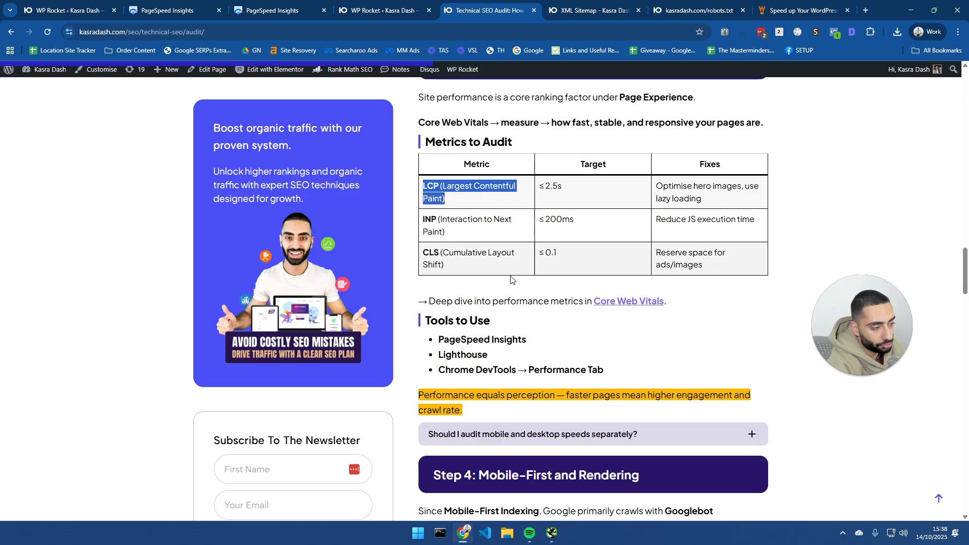
{"action": "left_click_drag", "start_coordinate": [444, 339], "coordinate": [505, 357]}
{"action": "left_click_drag", "start_coordinate": [443, 372], "coordinate": [509, 370]}
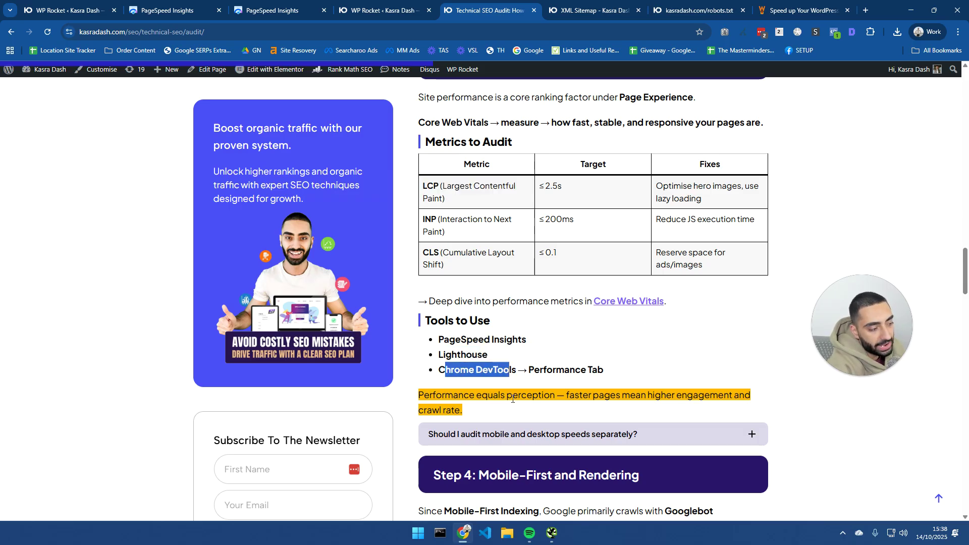
Step: Read the Step 4: Mobile-First and Rendering section of the audit guide, including its note on mobile-first indexing
{"action": "scroll", "coordinate": [538, 337], "scroll_direction": "down", "scroll_amount": 4}
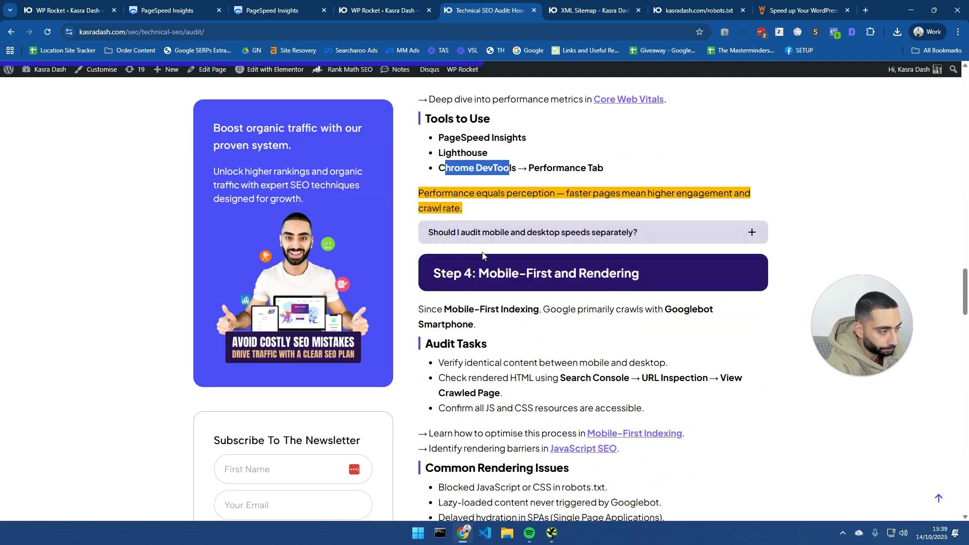
{"action": "left_click_drag", "start_coordinate": [489, 274], "coordinate": [665, 276]}
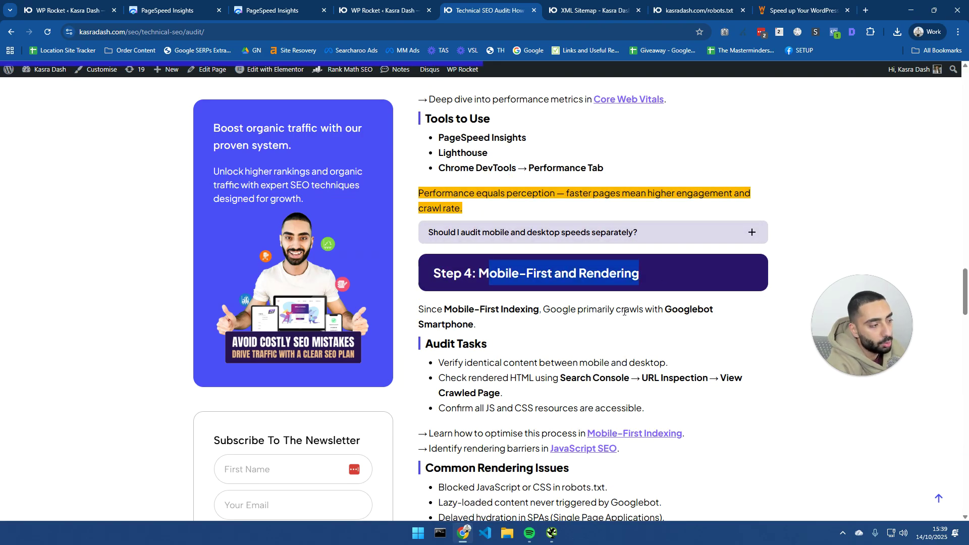
{"action": "scroll", "coordinate": [617, 340], "scroll_direction": "down", "scroll_amount": 4}
{"action": "scroll", "coordinate": [555, 303], "scroll_direction": "up", "scroll_amount": 3}
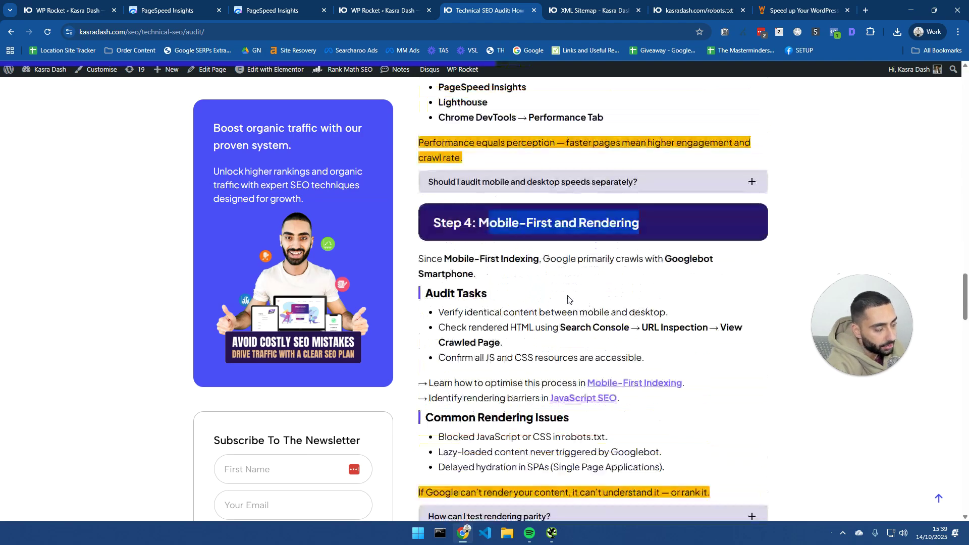
{"action": "left_click_drag", "start_coordinate": [421, 258], "coordinate": [489, 260]}
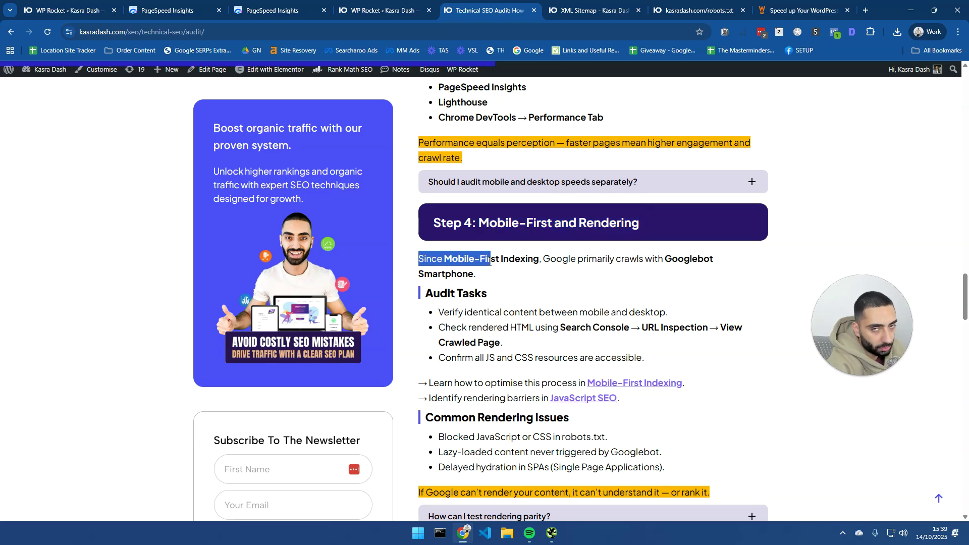
{"action": "left_click_drag", "start_coordinate": [478, 276], "coordinate": [422, 260]}
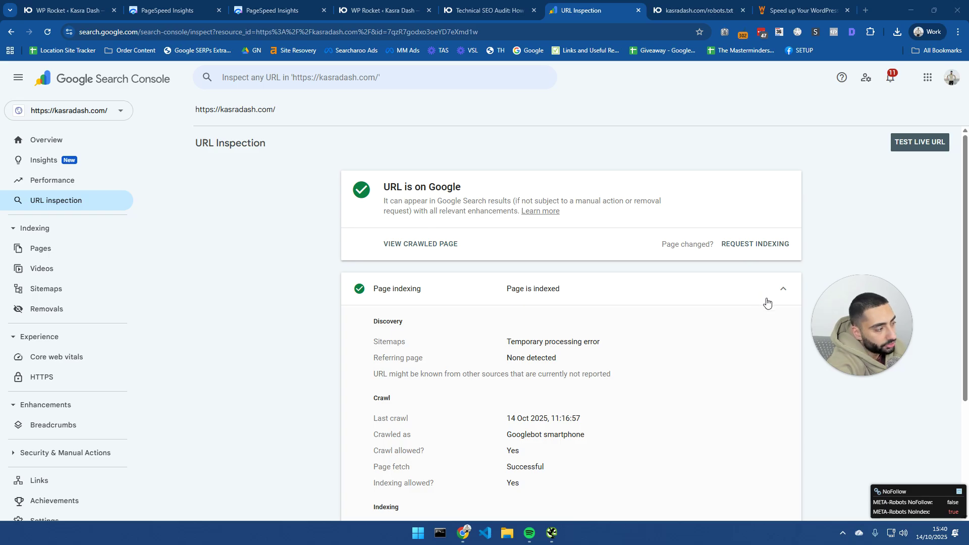
{"action": "left_click_drag", "start_coordinate": [860, 357], "coordinate": [891, 313]}
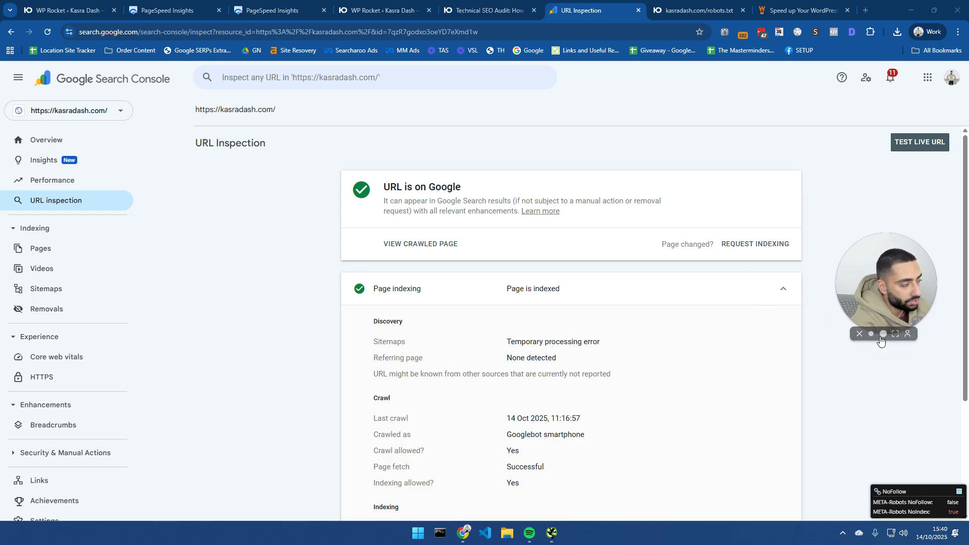
{"action": "left_click", "coordinate": [884, 335]}
{"action": "left_click_drag", "start_coordinate": [817, 240], "coordinate": [837, 161]}
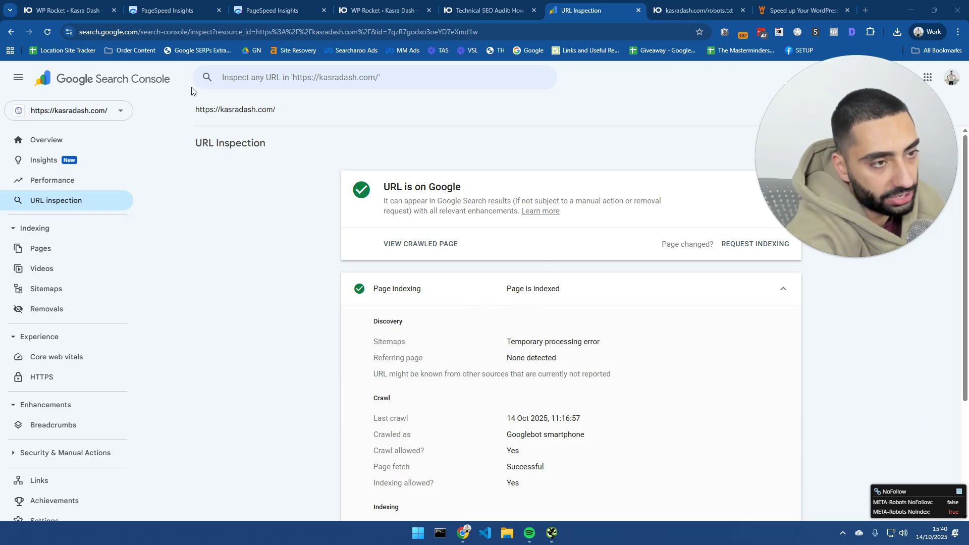
{"action": "left_click", "coordinate": [235, 78]}
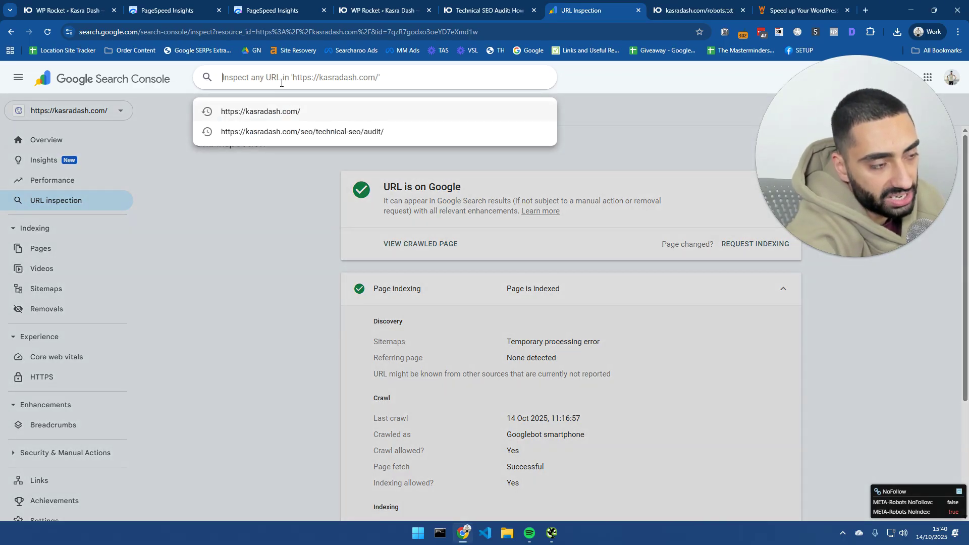
{"action": "left_click", "coordinate": [260, 216]}
{"action": "scroll", "coordinate": [403, 207], "scroll_direction": "down", "scroll_amount": 3}
{"action": "scroll", "coordinate": [441, 219], "scroll_direction": "up", "scroll_amount": 2}
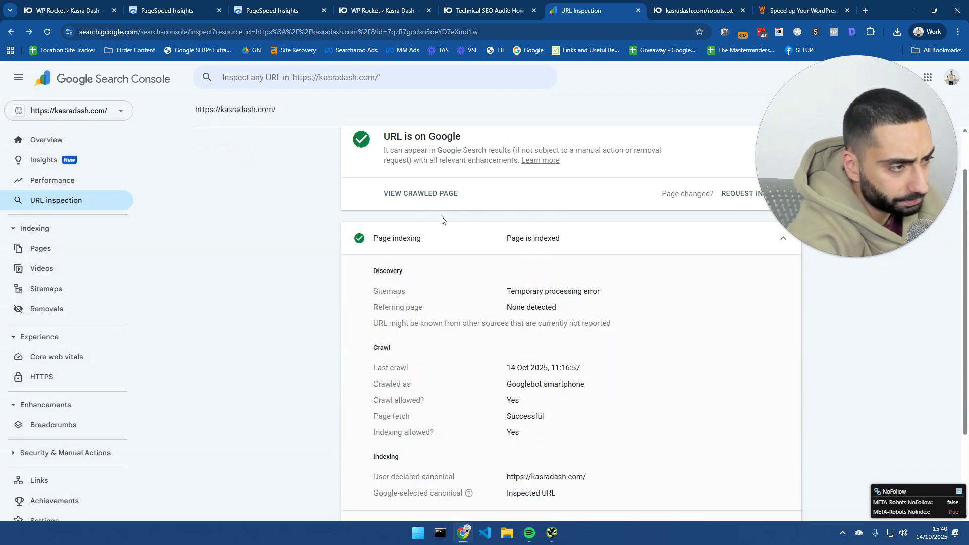
{"action": "left_click", "coordinate": [441, 235]}
{"action": "left_click", "coordinate": [854, 255]}
{"action": "left_click_drag", "start_coordinate": [798, 227], "coordinate": [896, 207]}
{"action": "left_click", "coordinate": [679, 295]}
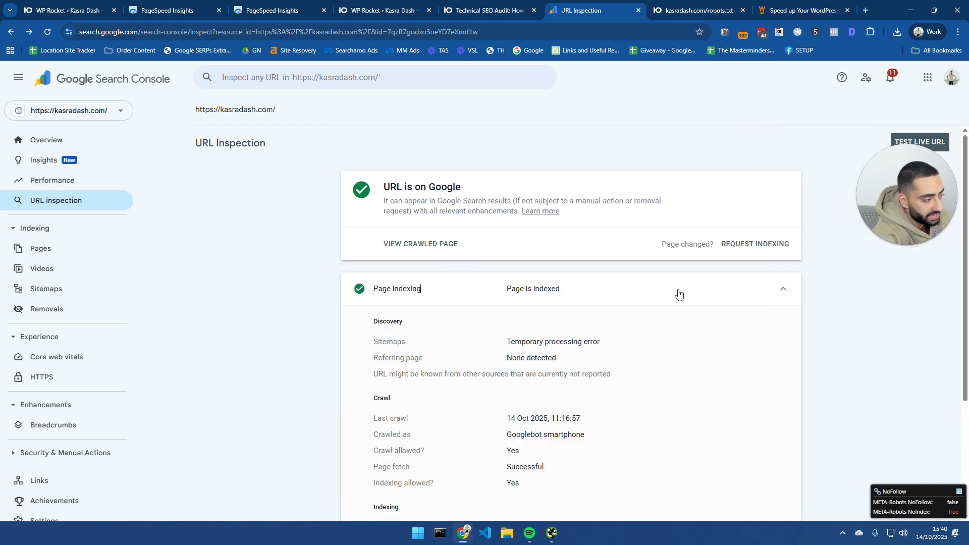
Step: Examine the homepage's crawl details in URL Inspection: last crawl, crawler type, crawl permission, page fetch and indexing permission
{"action": "scroll", "coordinate": [465, 305], "scroll_direction": "down", "scroll_amount": 3}
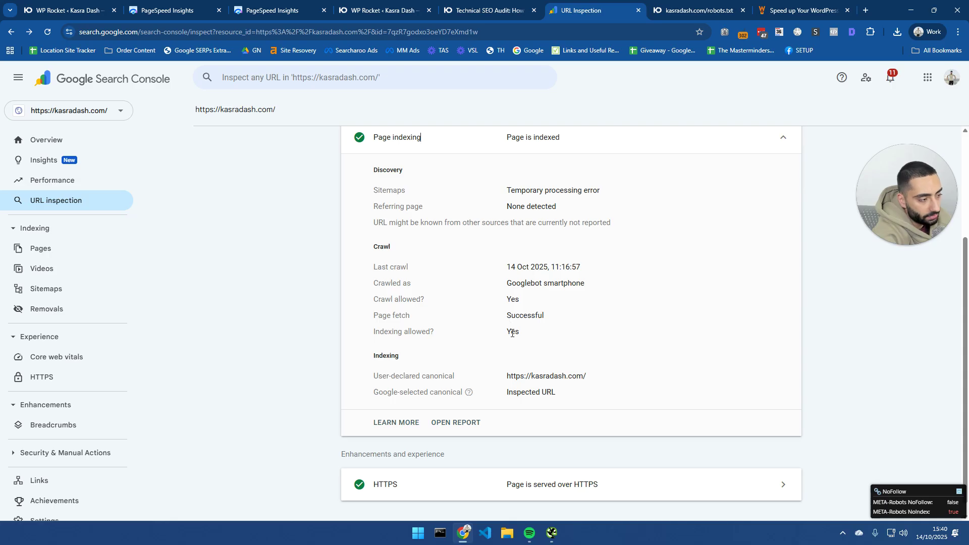
{"action": "left_click_drag", "start_coordinate": [382, 268], "coordinate": [582, 272]}
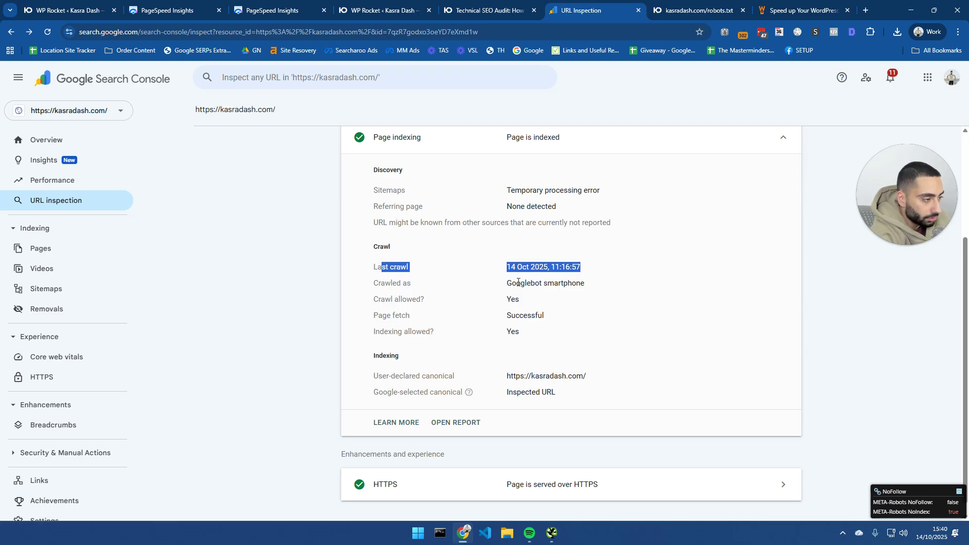
{"action": "left_click_drag", "start_coordinate": [385, 284], "coordinate": [433, 286]}
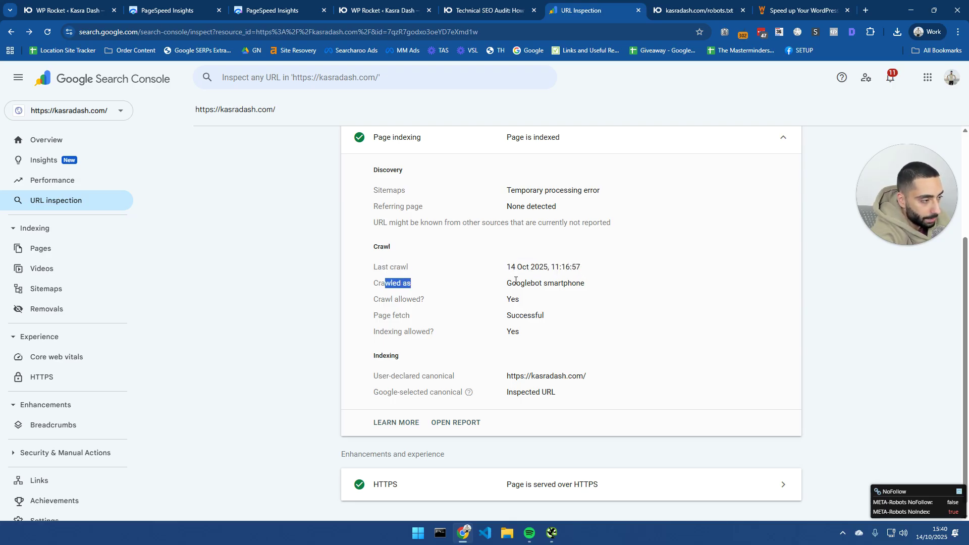
{"action": "left_click_drag", "start_coordinate": [507, 283], "coordinate": [586, 283]}
{"action": "left_click_drag", "start_coordinate": [374, 300], "coordinate": [538, 301]}
{"action": "left_click_drag", "start_coordinate": [379, 317], "coordinate": [551, 318]}
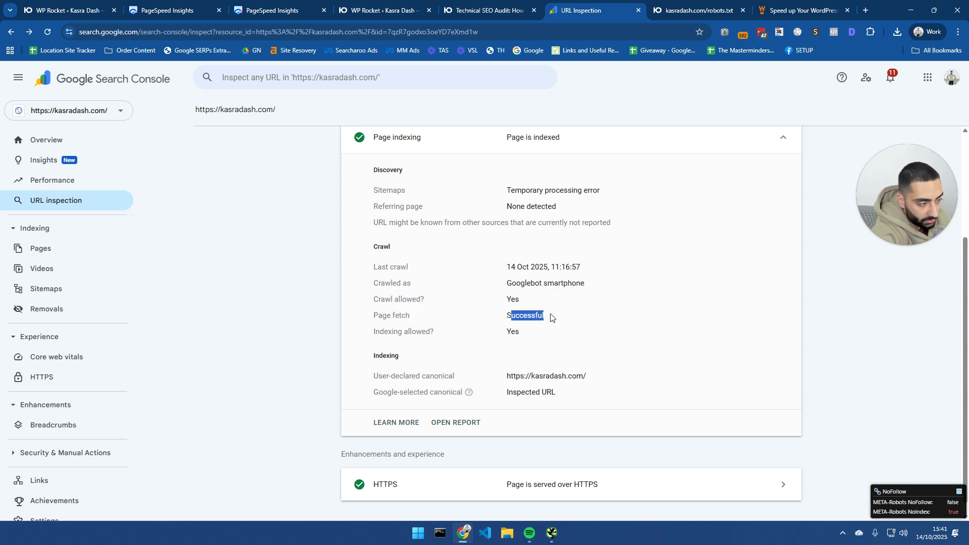
{"action": "left_click_drag", "start_coordinate": [395, 319], "coordinate": [437, 320]}
{"action": "left_click_drag", "start_coordinate": [516, 316], "coordinate": [564, 315]}
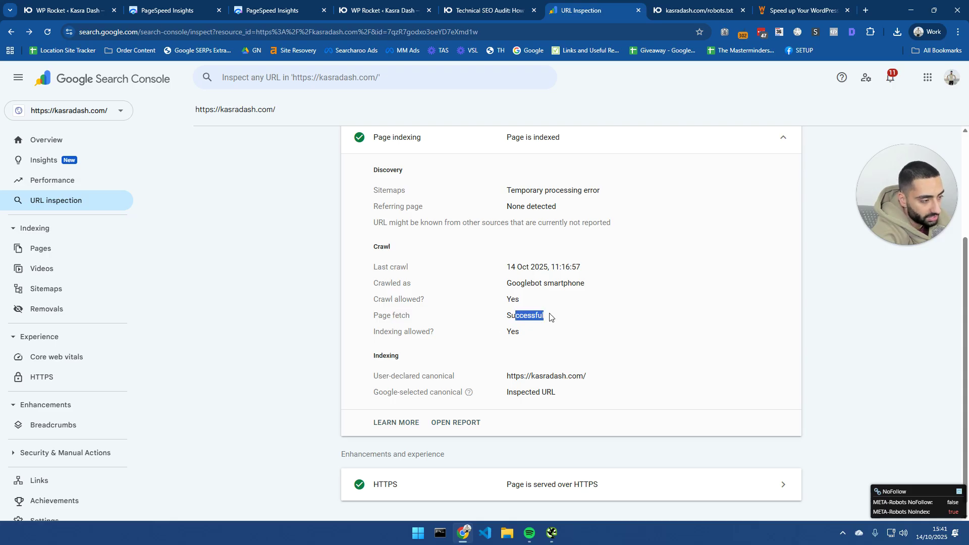
{"action": "left_click_drag", "start_coordinate": [373, 338], "coordinate": [517, 333]}
{"action": "left_click", "coordinate": [531, 335]}
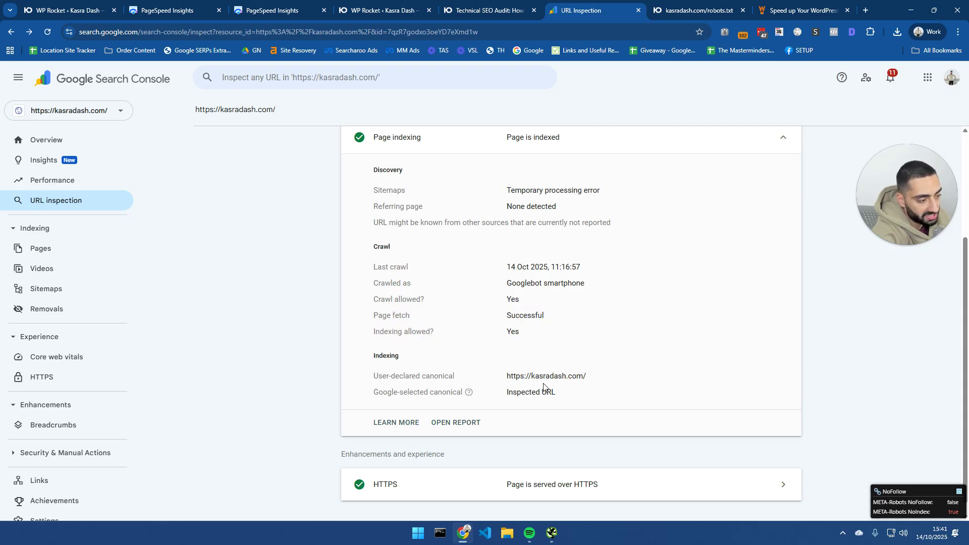
Step: Check the homepage's user-declared canonical and recheck its crawler type and page fetch status
{"action": "left_click_drag", "start_coordinate": [414, 379], "coordinate": [516, 376]}
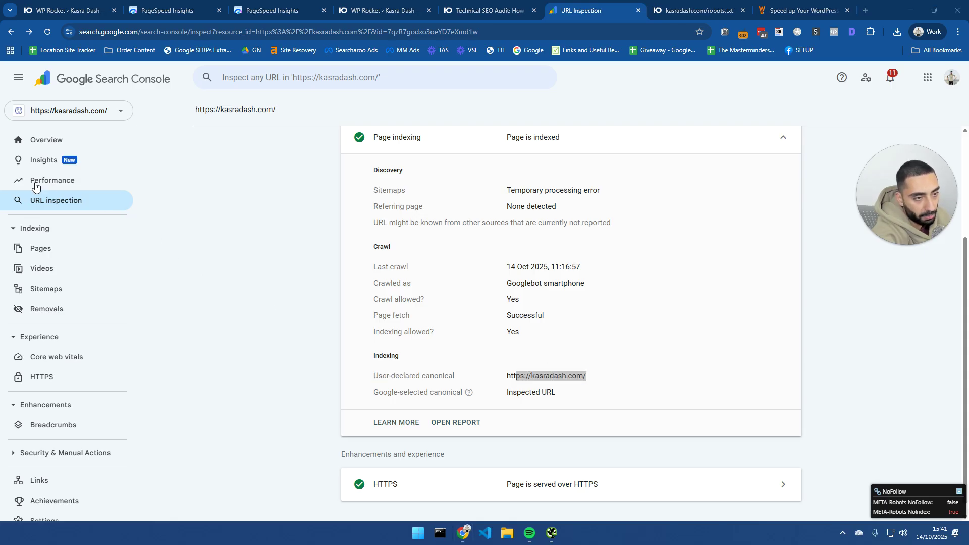
{"action": "left_click_drag", "start_coordinate": [512, 283], "coordinate": [576, 284]}
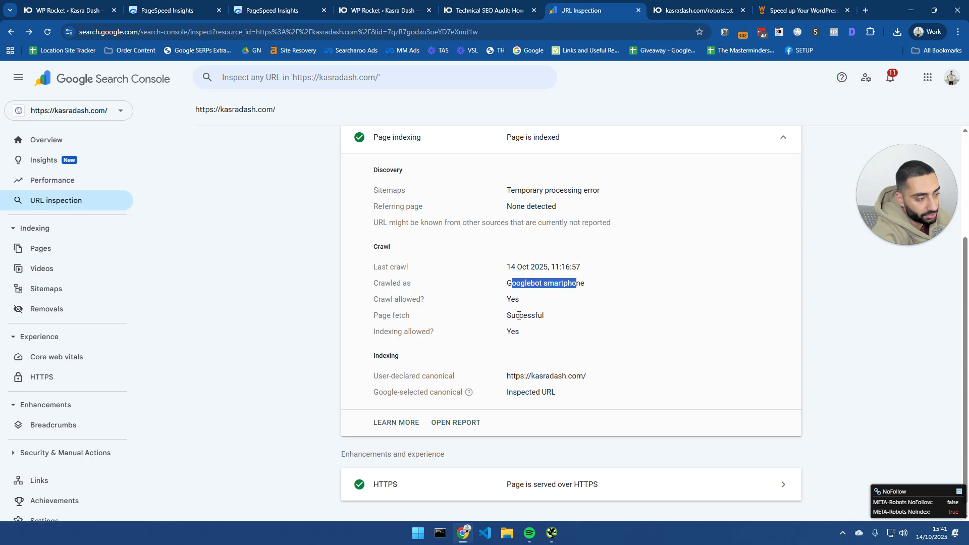
{"action": "left_click_drag", "start_coordinate": [508, 313], "coordinate": [546, 316]}
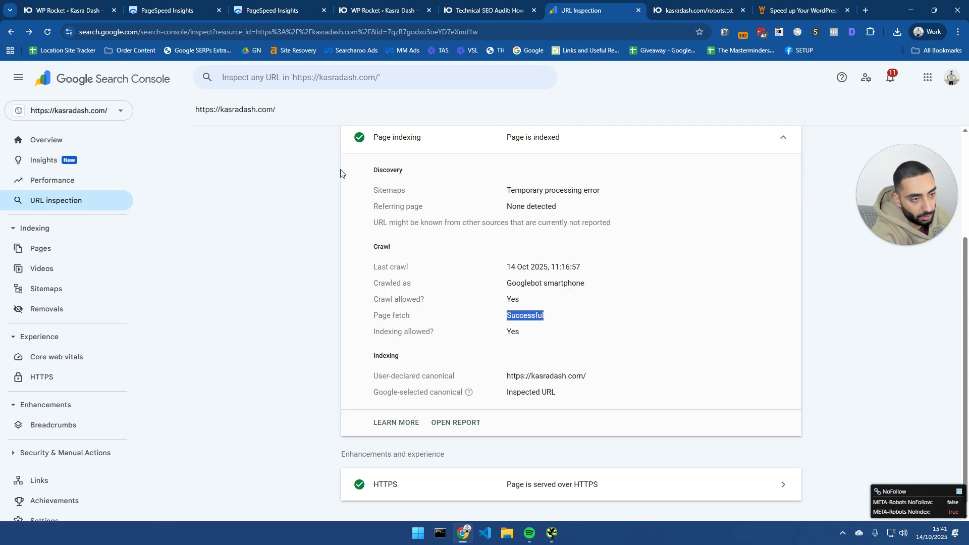
Step: Open the Page indexing report and review the reasons why pages aren't indexed
{"action": "left_click", "coordinate": [44, 248]}
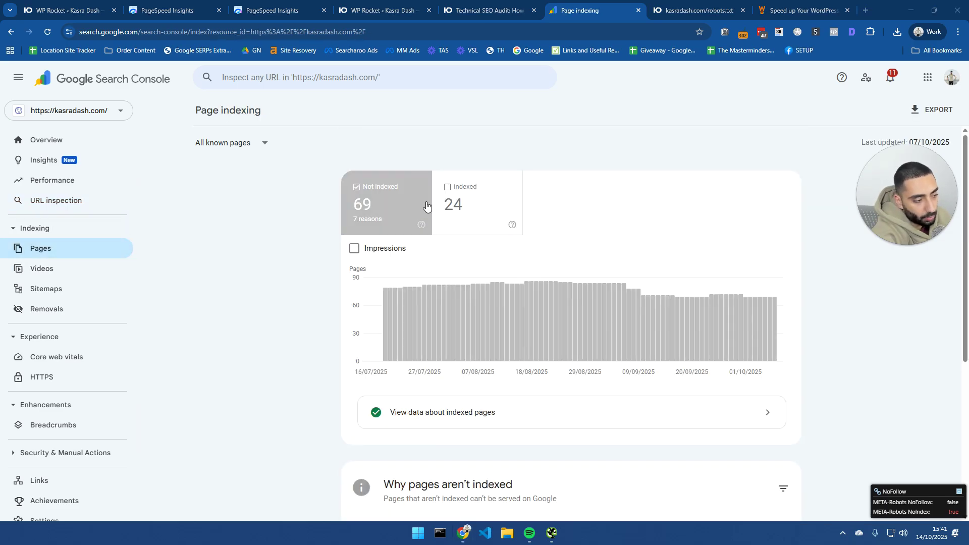
{"action": "scroll", "coordinate": [549, 278], "scroll_direction": "down", "scroll_amount": 5}
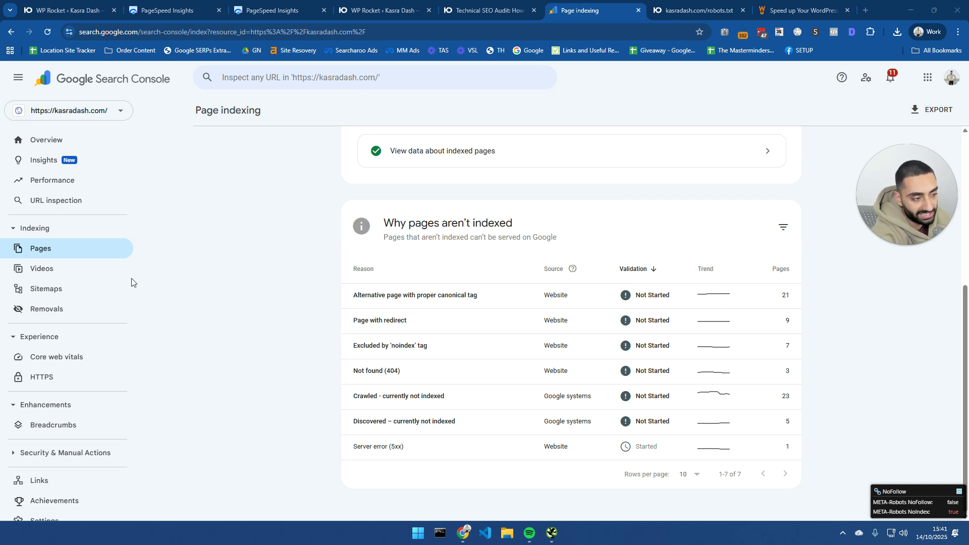
Step: Return to the audit guide and read the Step 4 audit task about confirming that JS and CSS resources are accessible
{"action": "key", "text": "ctrl+shift+Tab"}
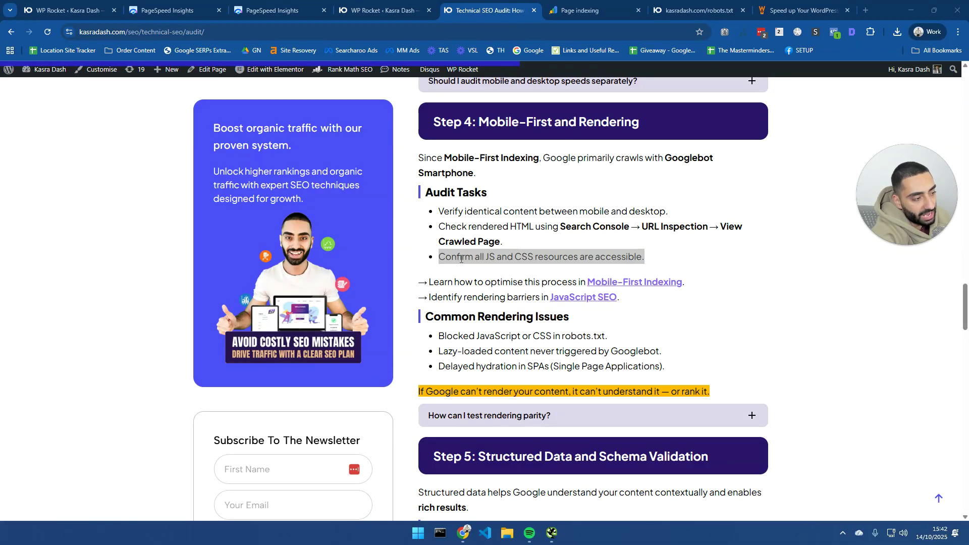
{"action": "left_click", "coordinate": [457, 258]}
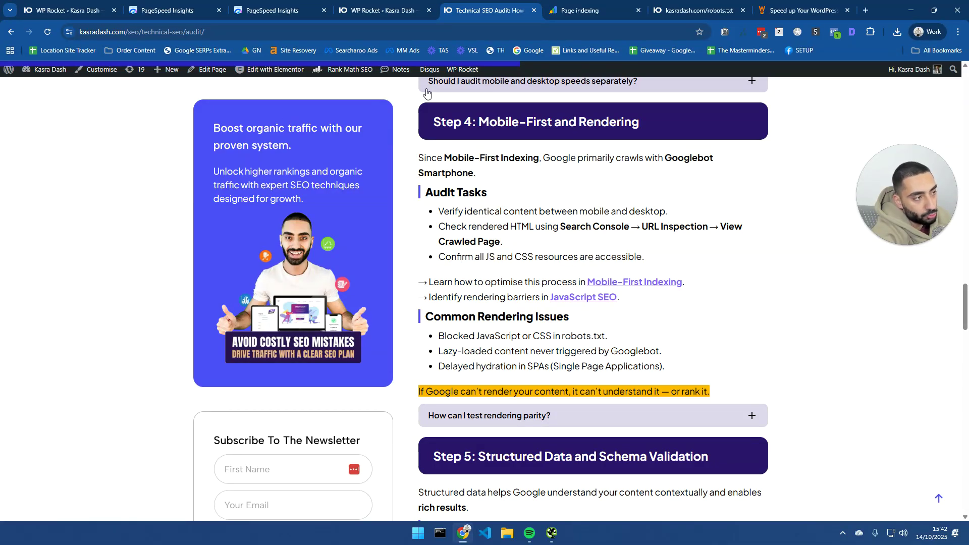
{"action": "mouse_move", "coordinate": [465, 72]}
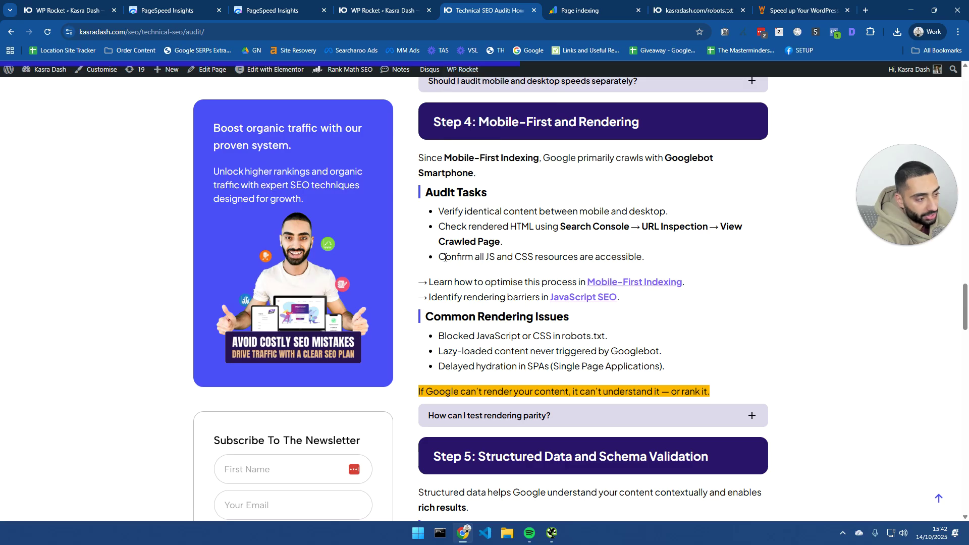
{"action": "left_click_drag", "start_coordinate": [440, 259], "coordinate": [651, 261]}
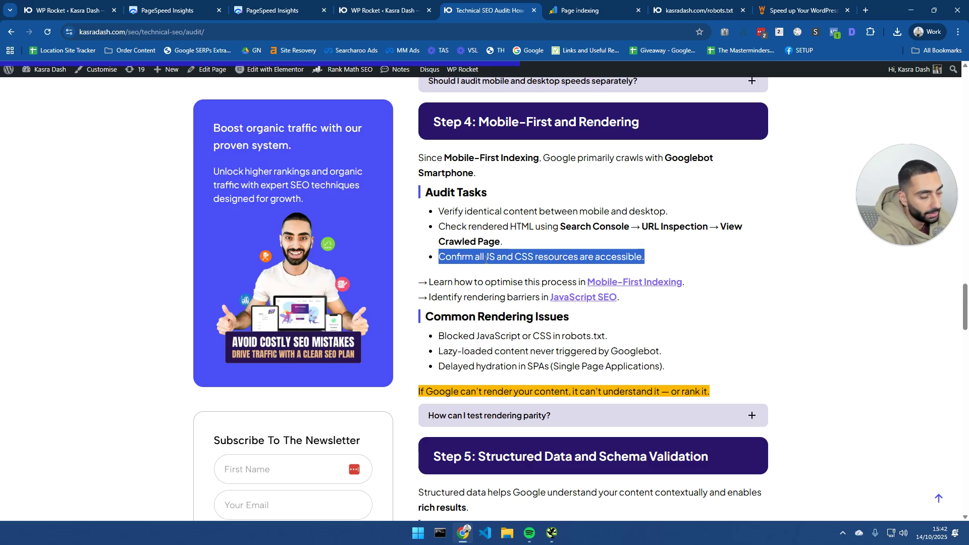
{"action": "left_click", "coordinate": [86, 221]}
Step: Read the Common Rendering Issues list in the guide: blocked JavaScript or CSS, lazy-loaded content and delayed hydration in SPAs
{"action": "scroll", "coordinate": [484, 221], "scroll_direction": "down", "scroll_amount": 2}
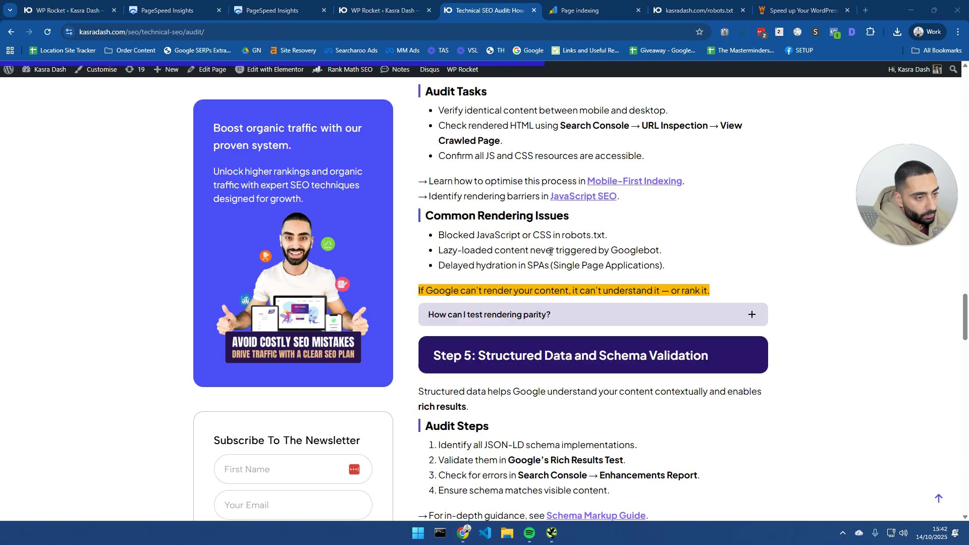
{"action": "left_click_drag", "start_coordinate": [444, 221], "coordinate": [543, 219]}
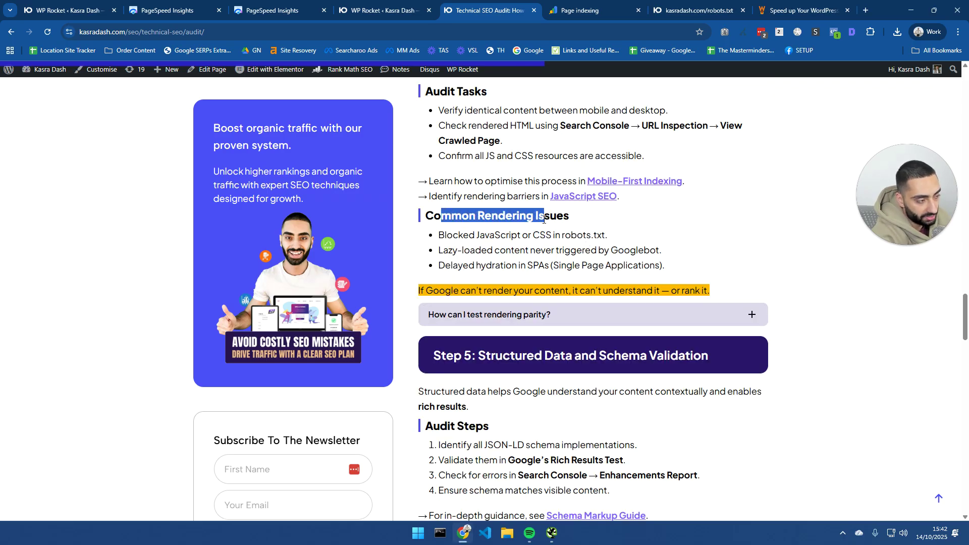
{"action": "left_click_drag", "start_coordinate": [444, 235], "coordinate": [625, 240]}
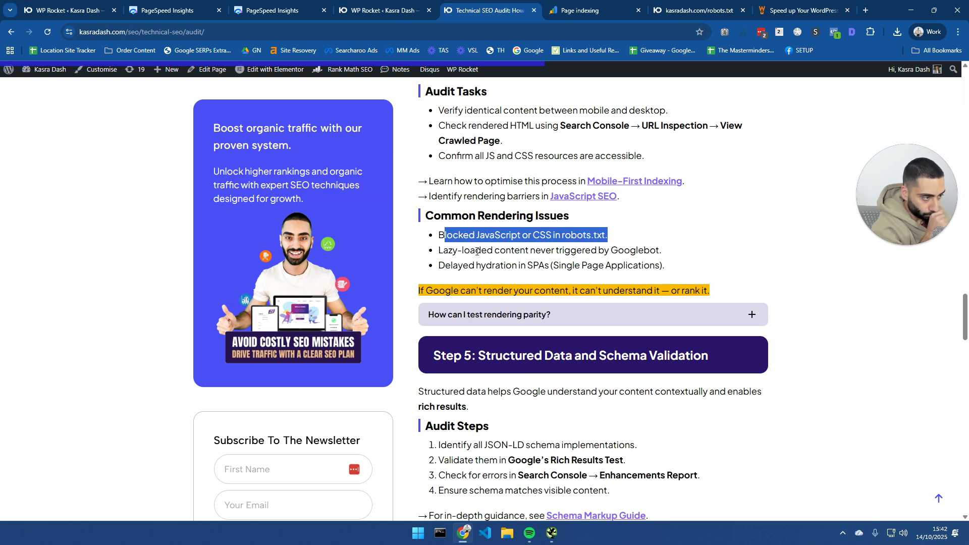
{"action": "left_click_drag", "start_coordinate": [488, 250], "coordinate": [665, 251]}
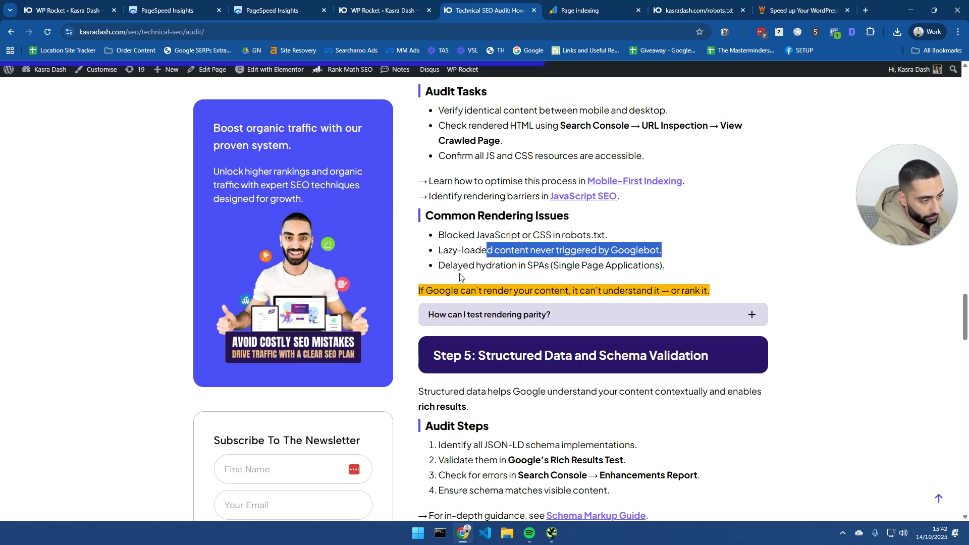
{"action": "left_click_drag", "start_coordinate": [463, 267], "coordinate": [529, 269]}
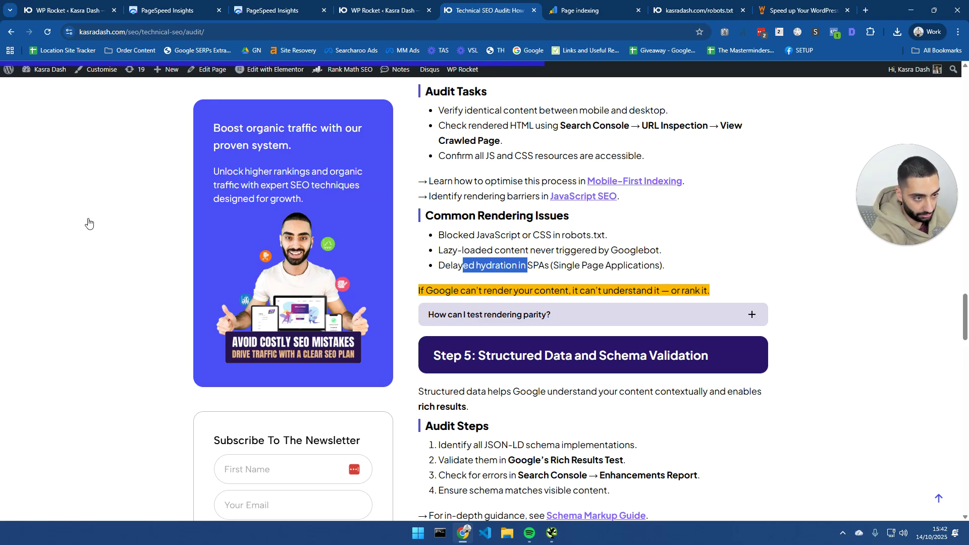
{"action": "scroll", "coordinate": [86, 221], "scroll_direction": "down", "scroll_amount": 2}
{"action": "triple_click", "coordinate": [484, 166]}
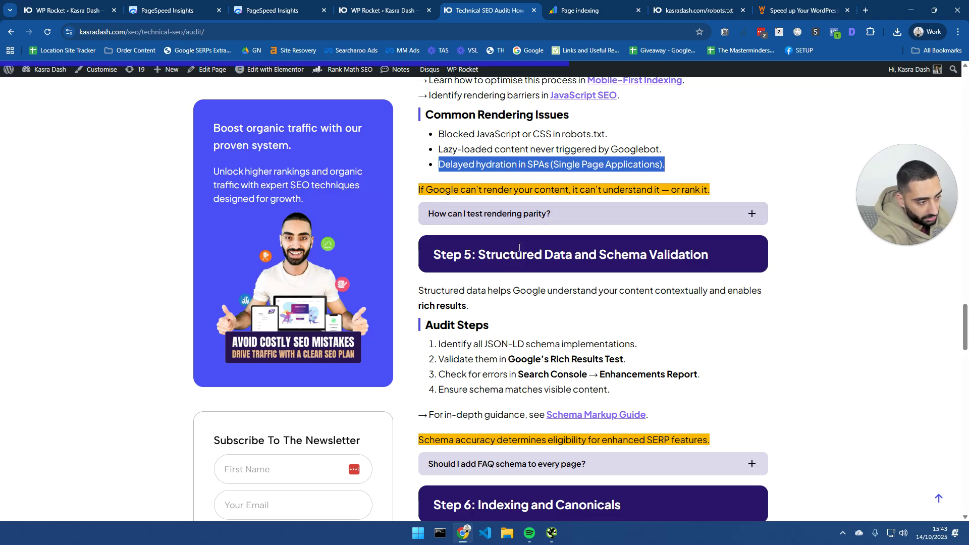
Step: Review the Step 5: Structured Data and Schema Validation section and its audit steps in the guide
{"action": "scroll", "coordinate": [522, 248], "scroll_direction": "down", "scroll_amount": 2}
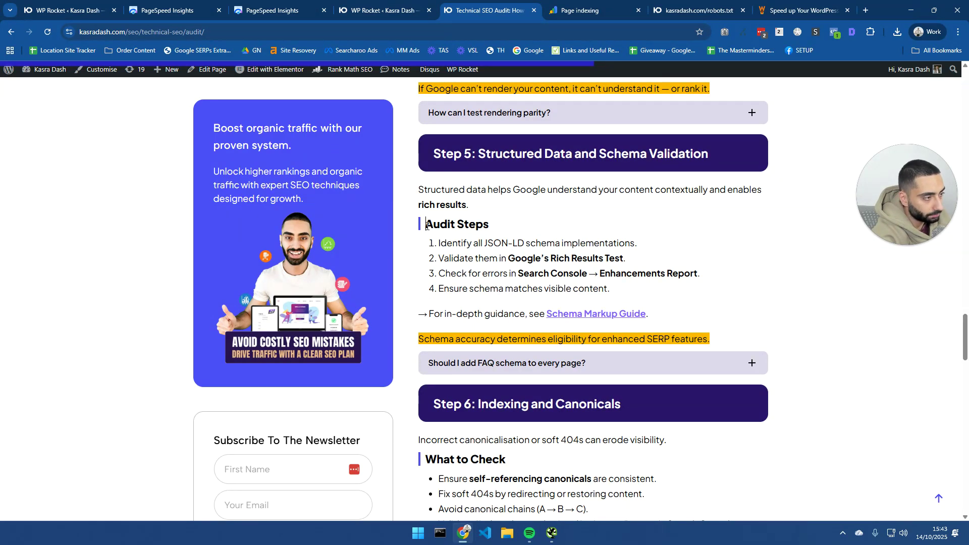
{"action": "left_click_drag", "start_coordinate": [492, 153], "coordinate": [716, 161]}
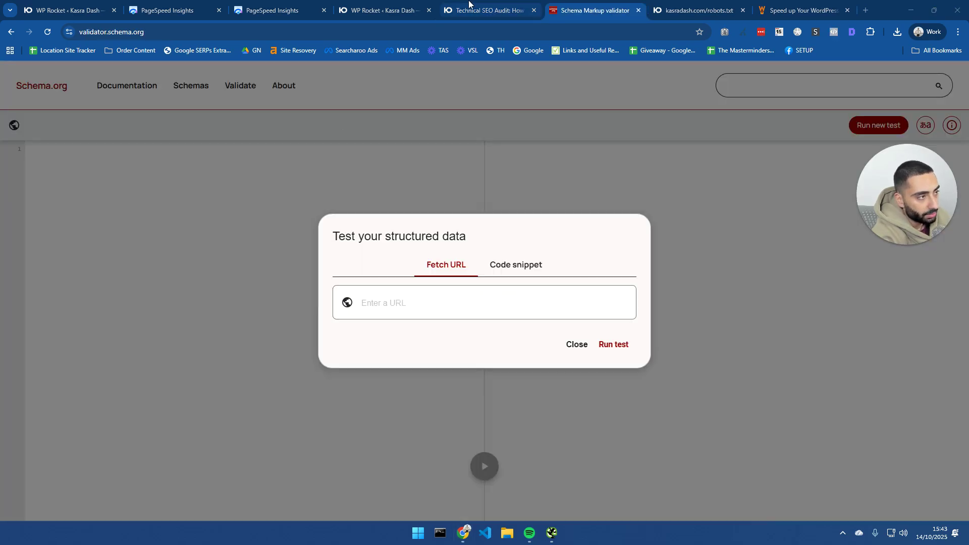
Step: Copy the technical SEO audit guide's page URL and switch back to the Schema Markup Validator
{"action": "left_click", "coordinate": [469, 4]}
{"action": "left_click", "coordinate": [540, 217]}
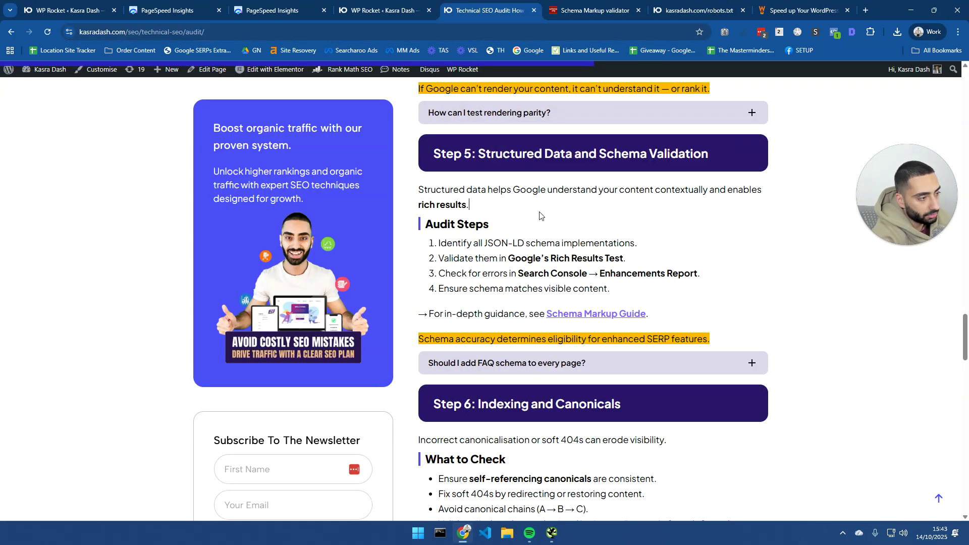
{"action": "left_click", "coordinate": [234, 36]}
{"action": "right_click", "coordinate": [245, 29]}
{"action": "left_click", "coordinate": [303, 119]}
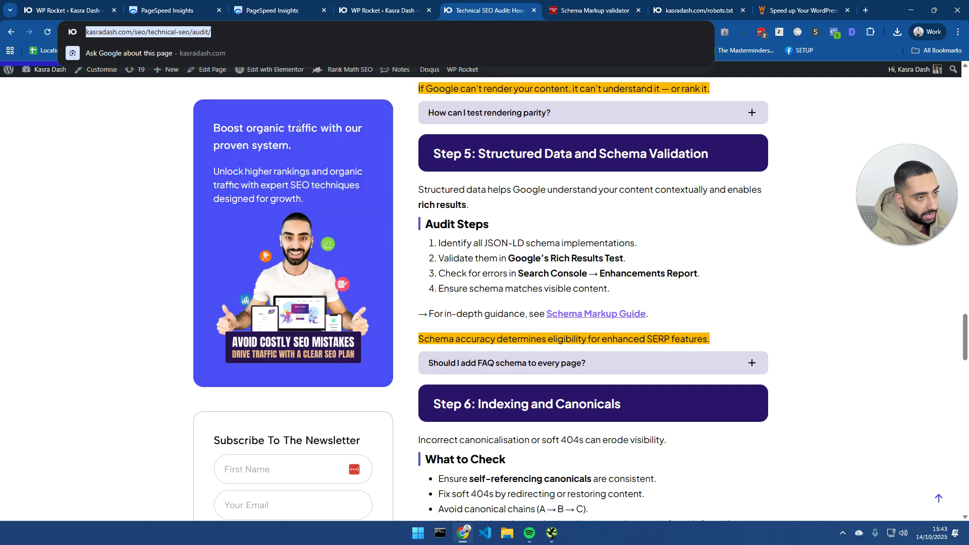
{"action": "left_click", "coordinate": [585, 6]}
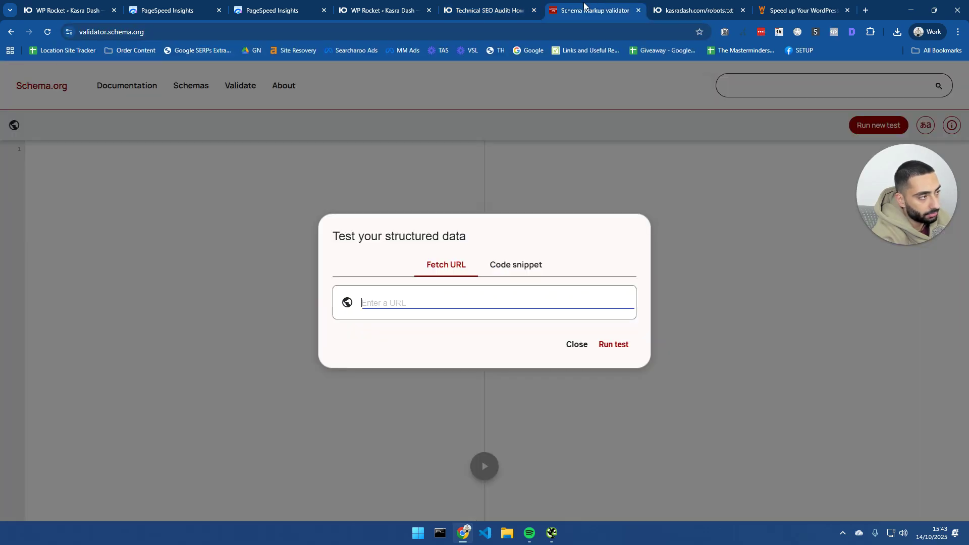
{"action": "left_click", "coordinate": [12, 33]}
{"action": "left_click", "coordinate": [324, 149]}
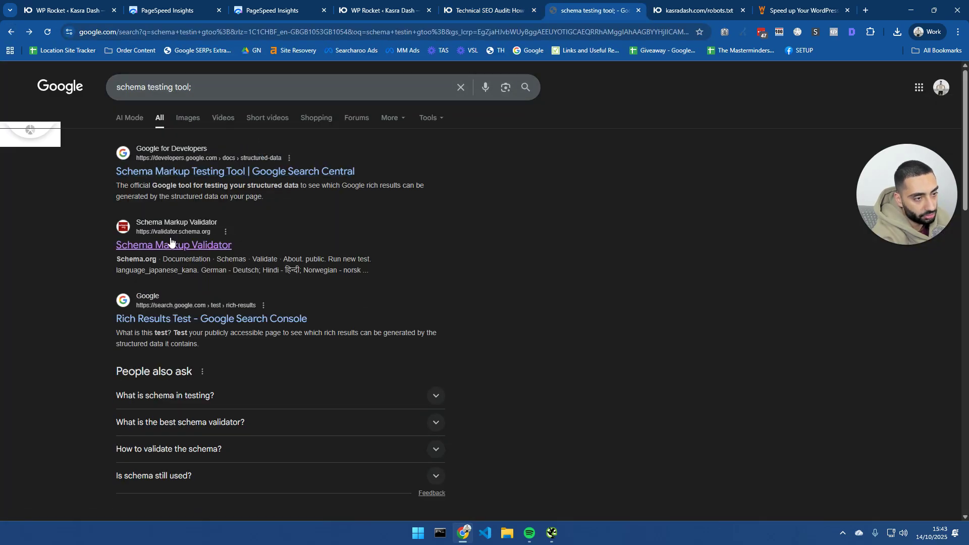
{"action": "left_click", "coordinate": [192, 246]}
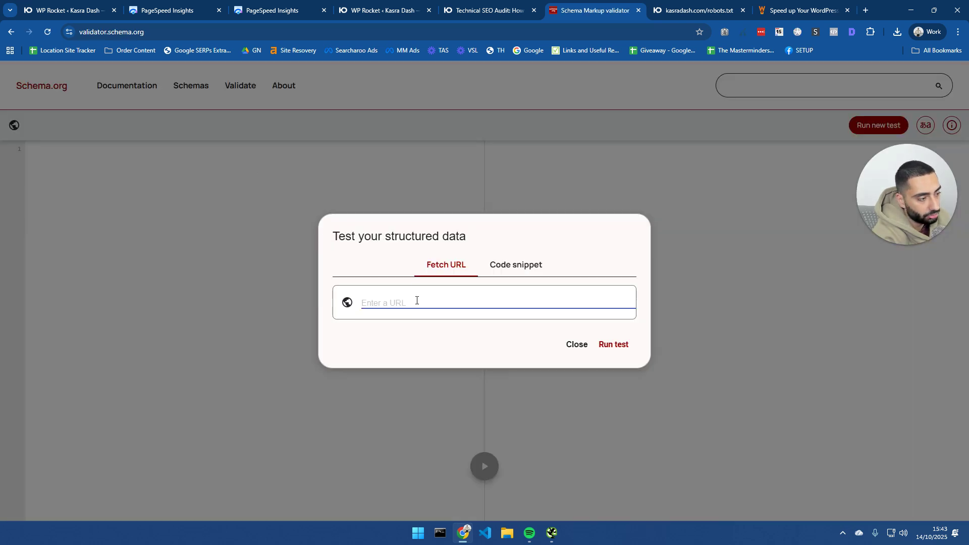
{"action": "right_click", "coordinate": [417, 301]}
{"action": "left_click", "coordinate": [441, 147]}
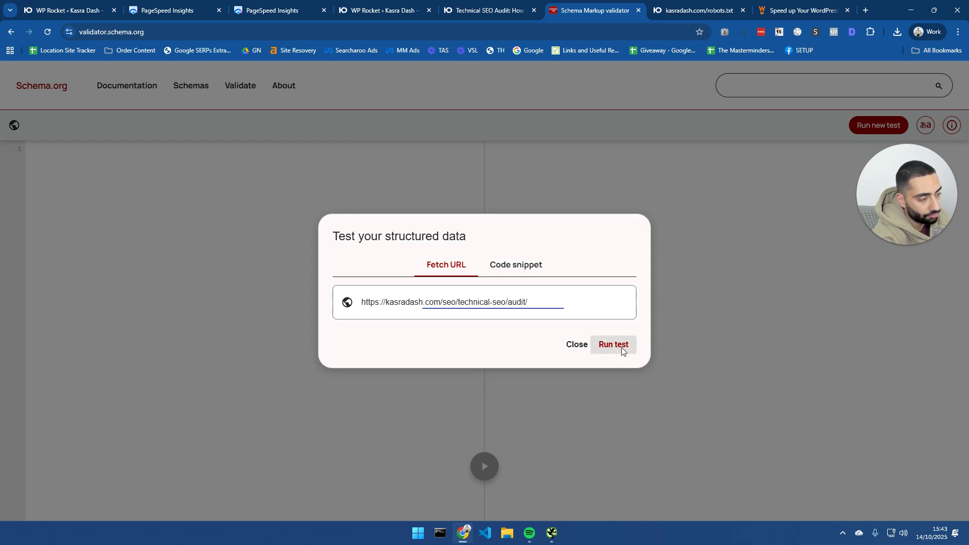
{"action": "left_click", "coordinate": [622, 347]}
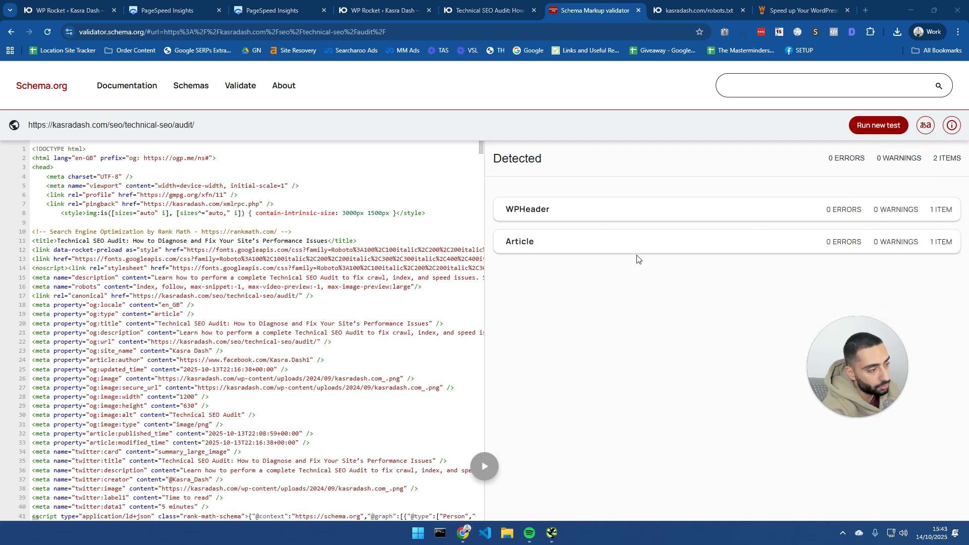
Step: Open the detected Article item and examine its publisher type and name properties
{"action": "left_click", "coordinate": [548, 248]}
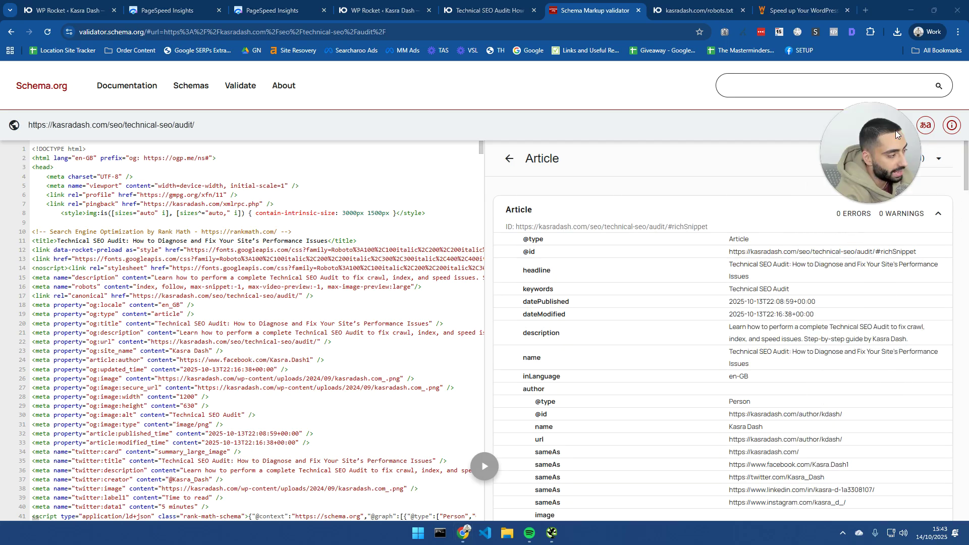
{"action": "scroll", "coordinate": [696, 262], "scroll_direction": "down", "scroll_amount": 7}
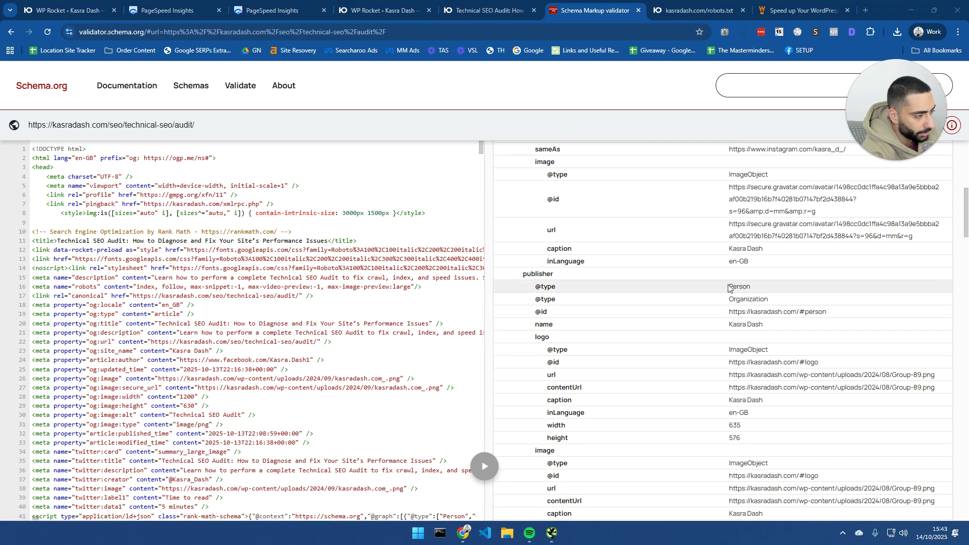
{"action": "left_click_drag", "start_coordinate": [727, 288], "coordinate": [753, 287]}
{"action": "left_click_drag", "start_coordinate": [766, 324], "coordinate": [725, 325]}
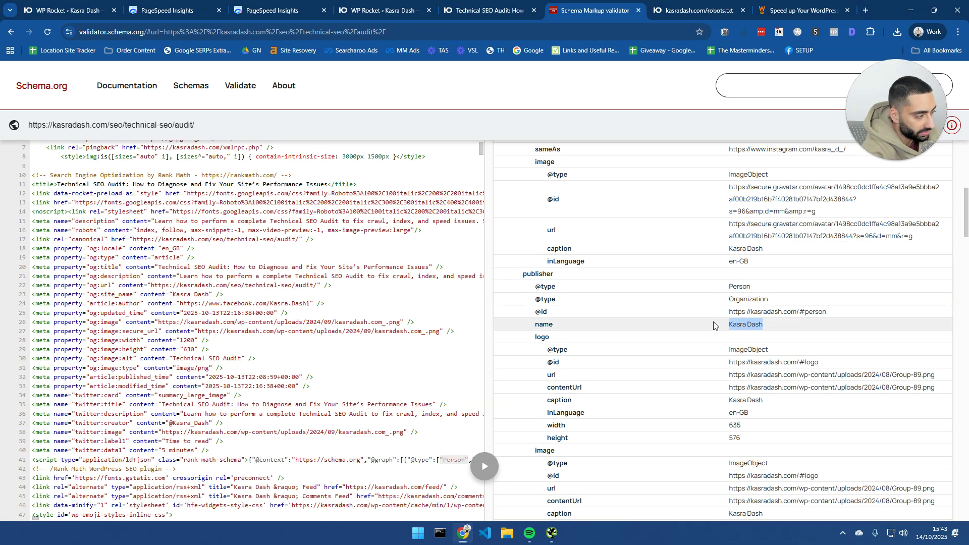
{"action": "scroll", "coordinate": [734, 336], "scroll_direction": "down", "scroll_amount": 1}
{"action": "triple_click", "coordinate": [759, 326]}
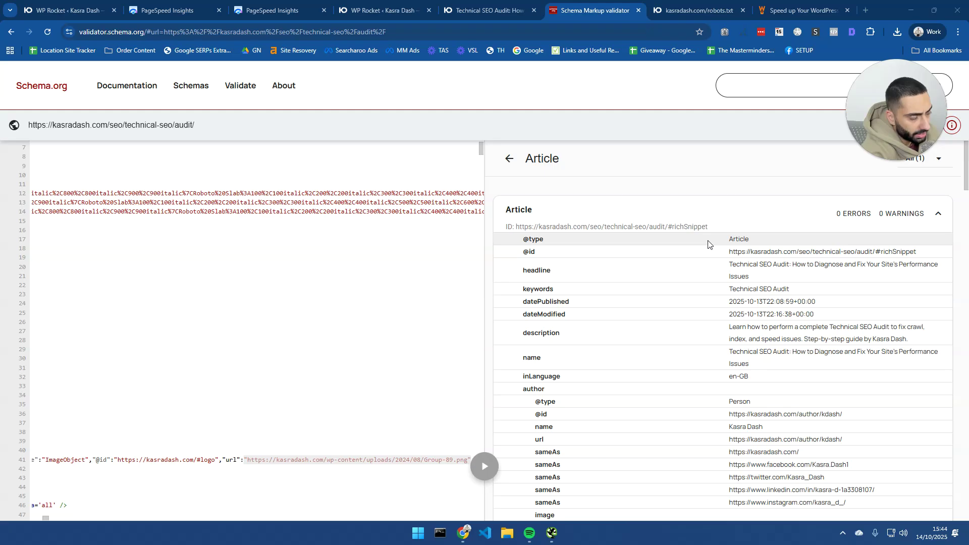
Step: Examine the remaining Article schema properties, including the breadcrumb list, primary image and mainEntityOfPage data
{"action": "scroll", "coordinate": [773, 269], "scroll_direction": "down", "scroll_amount": 20}
{"action": "scroll", "coordinate": [824, 272], "scroll_direction": "down", "scroll_amount": 5}
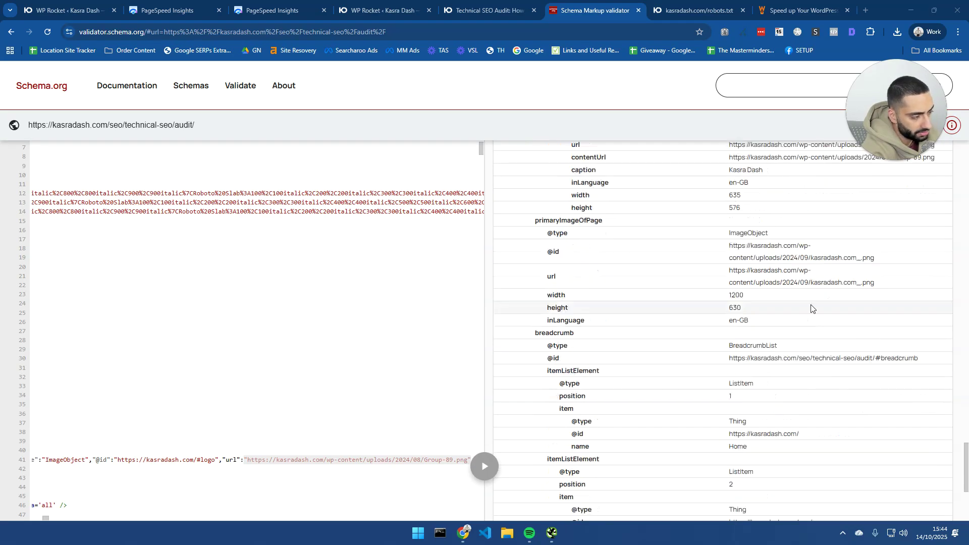
{"action": "scroll", "coordinate": [804, 307], "scroll_direction": "down", "scroll_amount": 4}
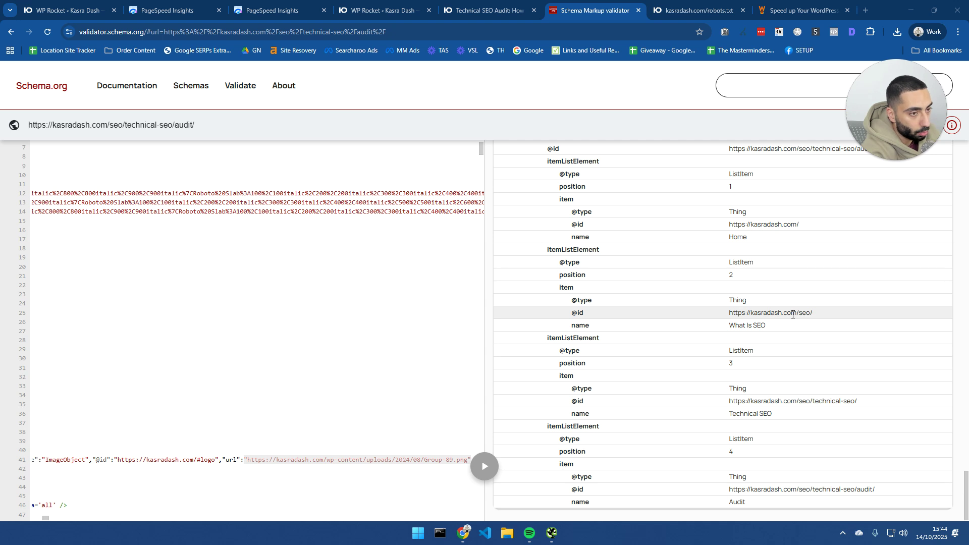
{"action": "scroll", "coordinate": [809, 288], "scroll_direction": "down", "scroll_amount": 10}
{"action": "scroll", "coordinate": [833, 242], "scroll_direction": "up", "scroll_amount": 7}
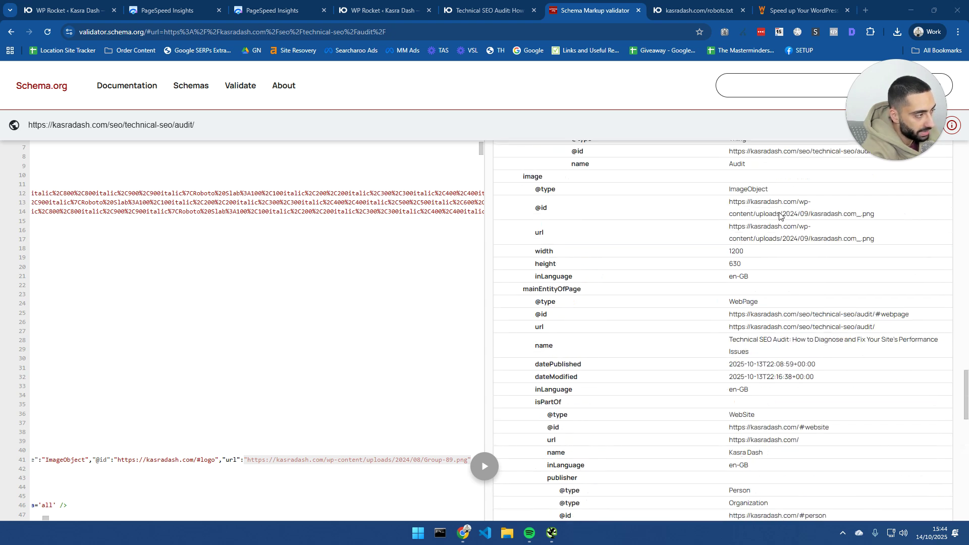
{"action": "left_click_drag", "start_coordinate": [865, 136], "coordinate": [684, 59]}
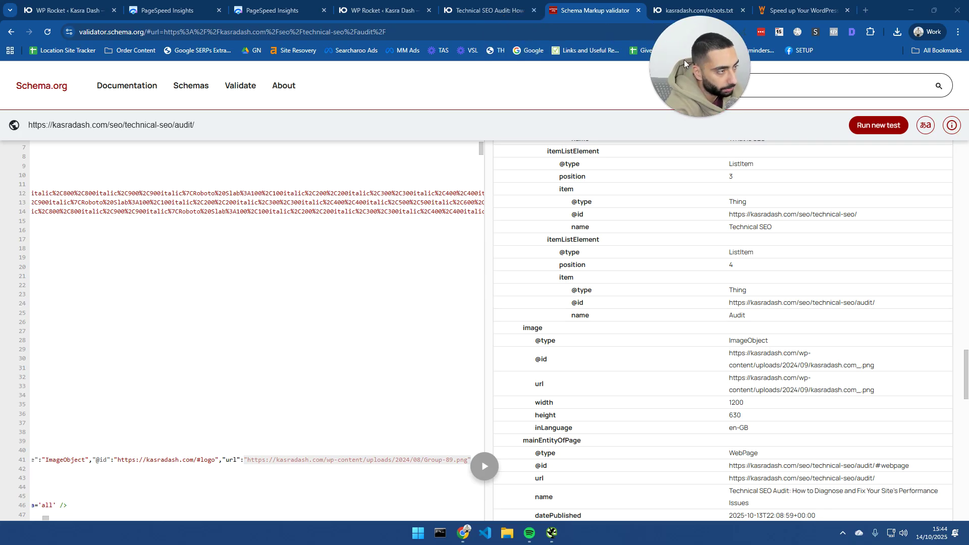
Step: Open the kasradash.com homepage in a new tab from the audit guide and copy its URL
{"action": "left_click", "coordinate": [525, 12]}
{"action": "scroll", "coordinate": [413, 187], "scroll_direction": "up", "scroll_amount": 20}
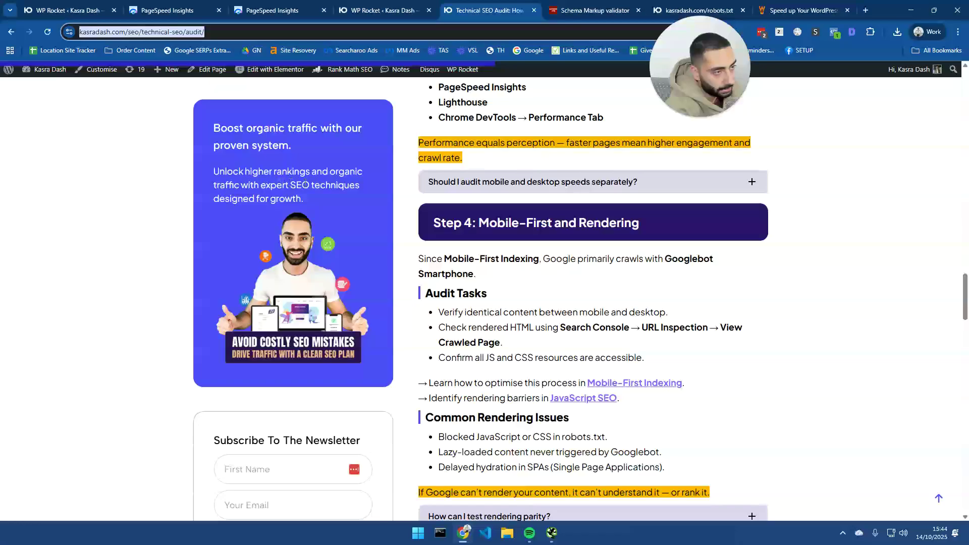
{"action": "scroll", "coordinate": [413, 187], "scroll_direction": "up", "scroll_amount": 10}
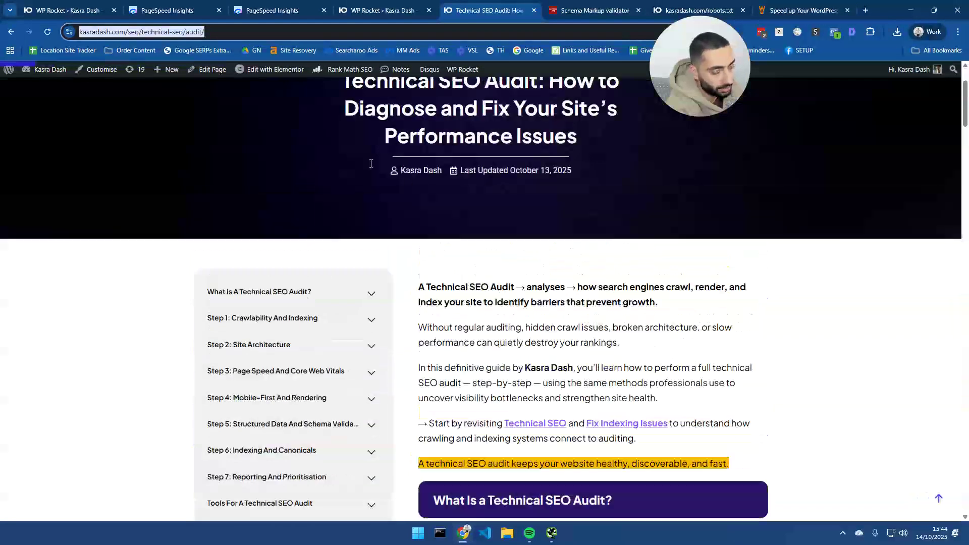
{"action": "middle_click", "coordinate": [350, 69]}
{"action": "left_click", "coordinate": [521, 4]}
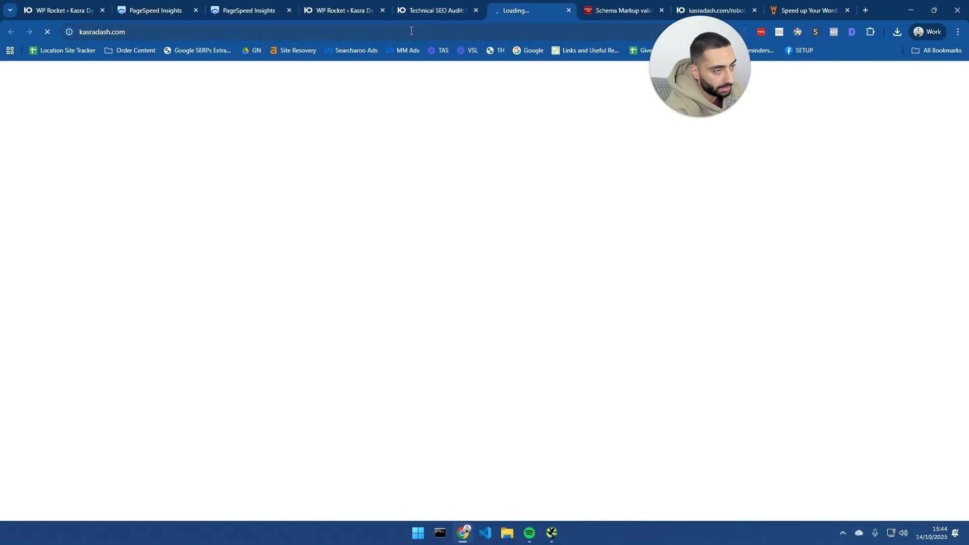
{"action": "left_click", "coordinate": [396, 29]}
{"action": "right_click", "coordinate": [396, 29]}
{"action": "left_click", "coordinate": [426, 101]}
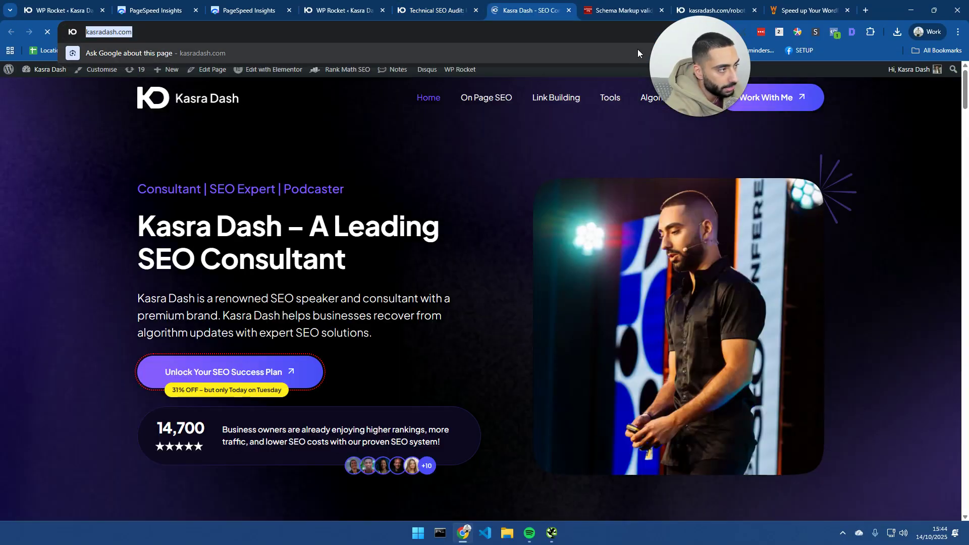
{"action": "left_click", "coordinate": [624, 10]}
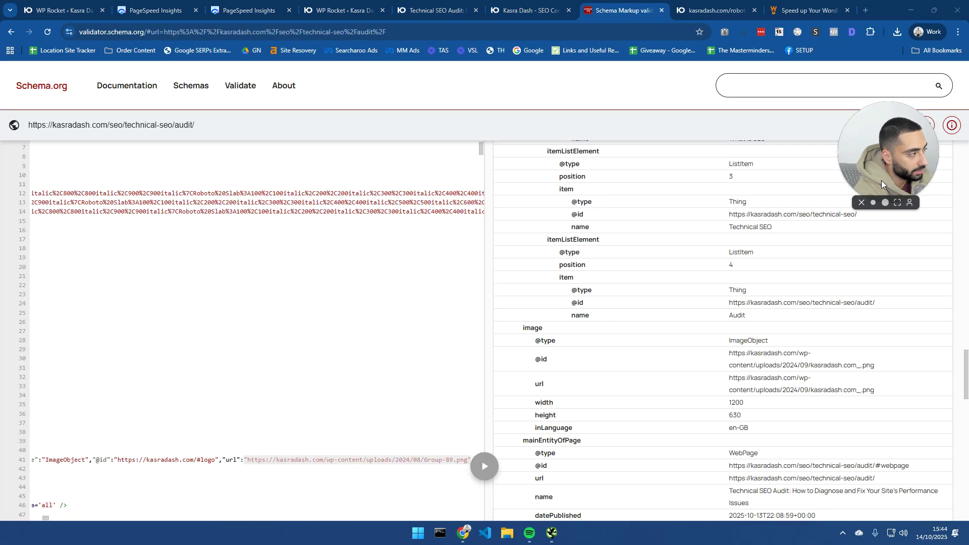
{"action": "left_click", "coordinate": [889, 126]}
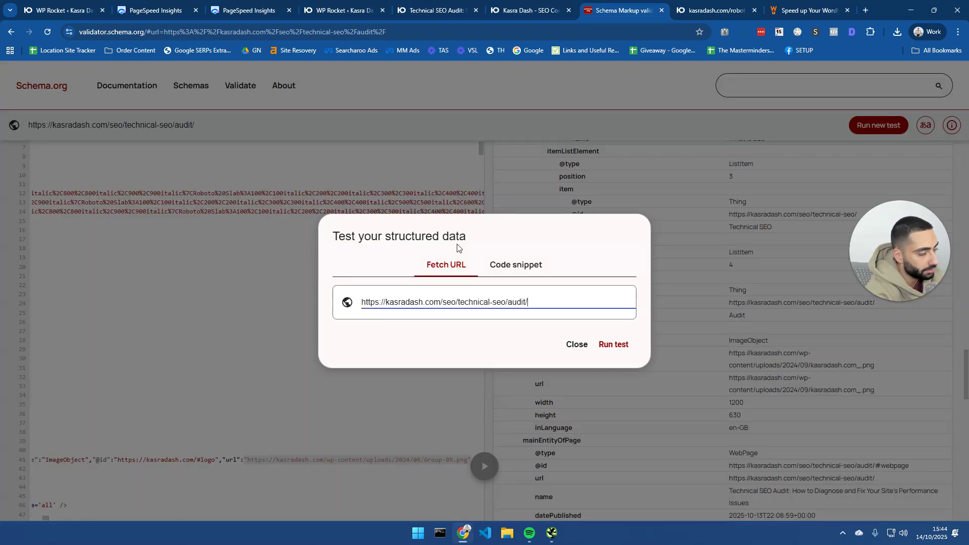
{"action": "triple_click", "coordinate": [474, 302]}
{"action": "right_click", "coordinate": [527, 301]}
{"action": "left_click", "coordinate": [526, 302]}
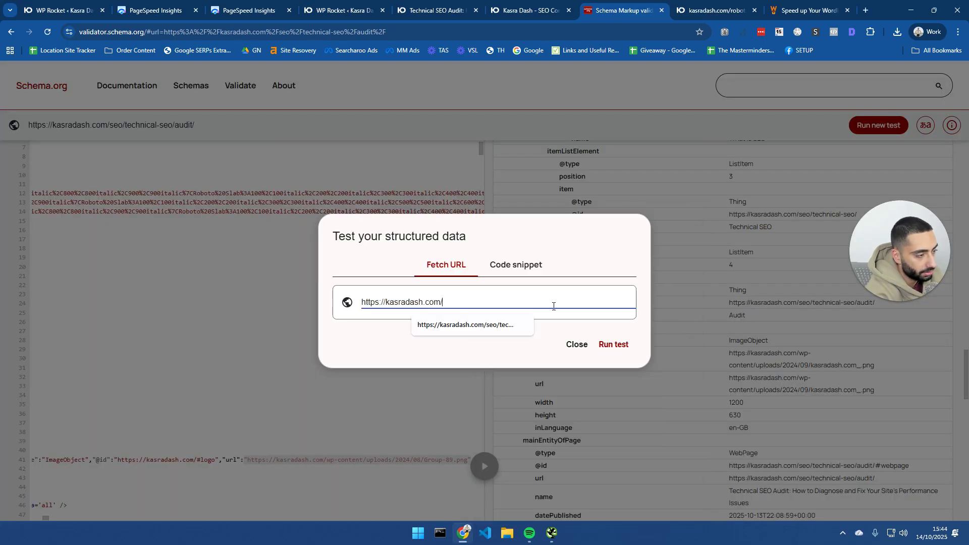
{"action": "left_click", "coordinate": [621, 351]}
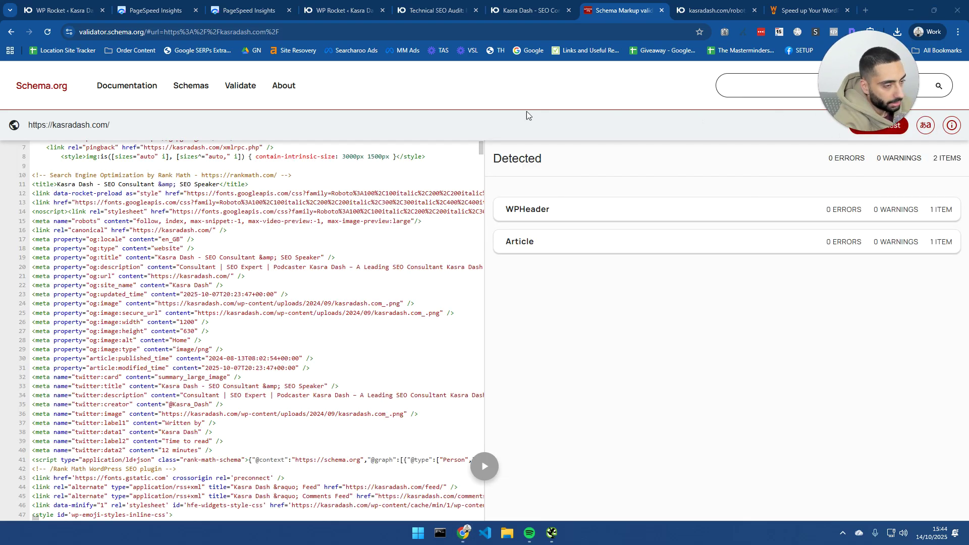
{"action": "left_click", "coordinate": [554, 244]}
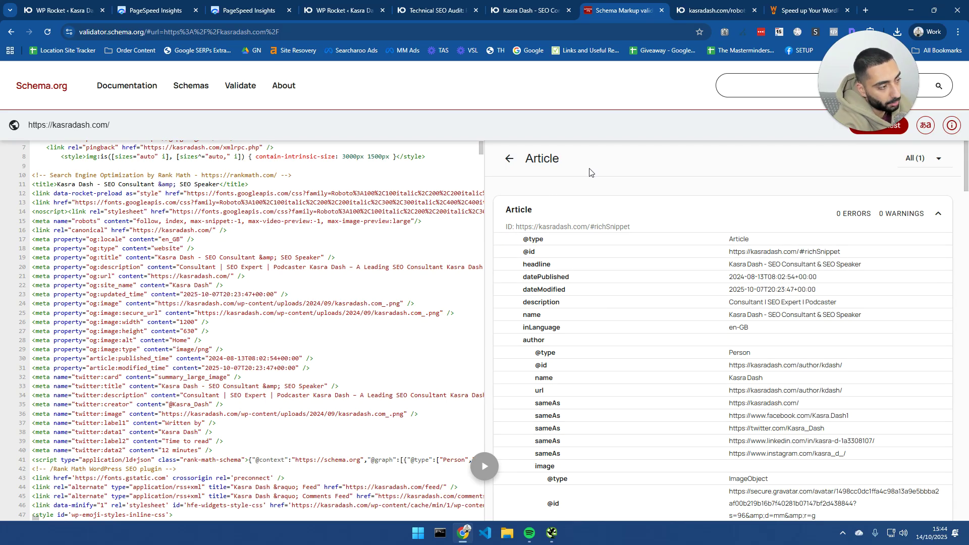
Step: Return to the technical SEO audit guide and open its WordPress page editor in a new tab
{"action": "key", "text": "ctrl+5"}
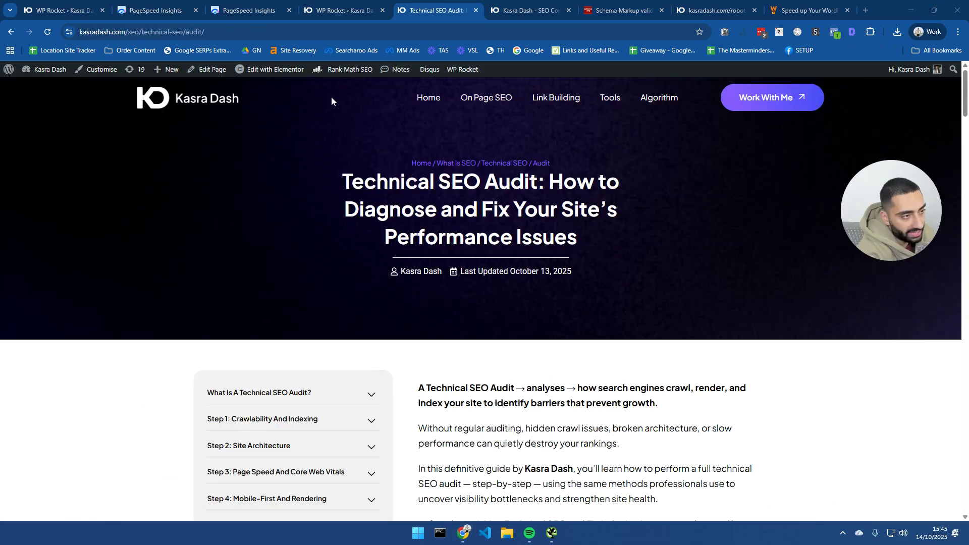
{"action": "middle_click", "coordinate": [210, 71]}
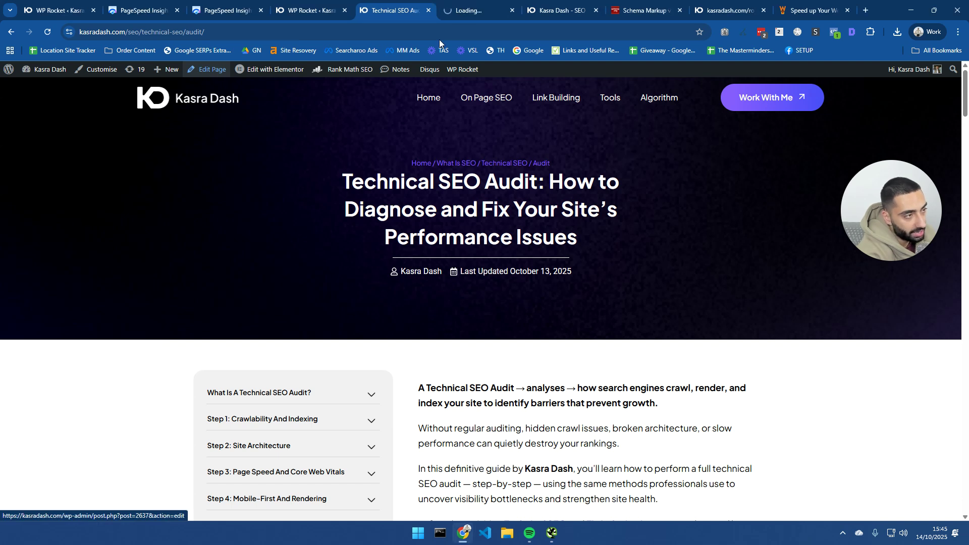
{"action": "left_click", "coordinate": [469, 10]}
{"action": "left_click_drag", "start_coordinate": [905, 205], "coordinate": [75, 61]}
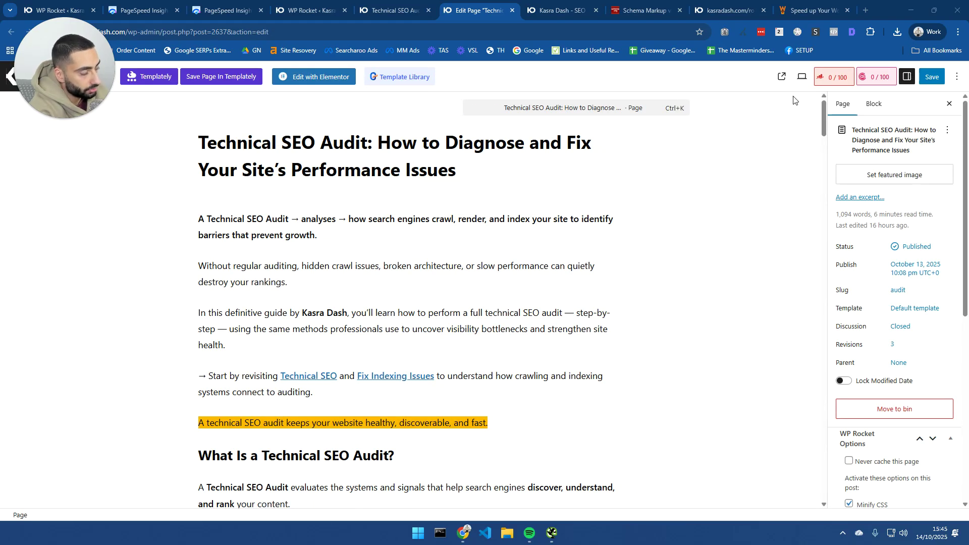
Step: Open the page's Article schema in Rank Math's Schema Builder and review its headline, description, keywords and article type fields
{"action": "left_click", "coordinate": [830, 79]}
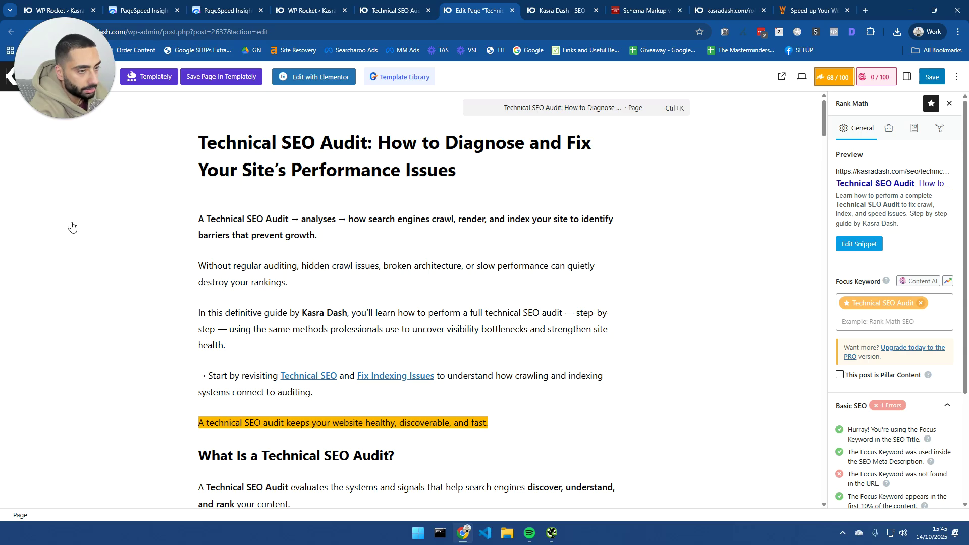
{"action": "left_click", "coordinate": [920, 126]}
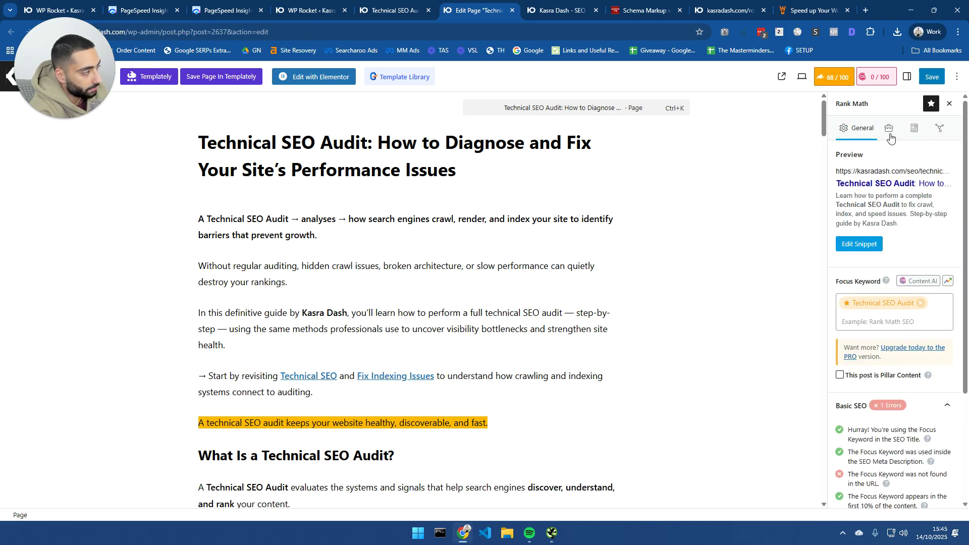
{"action": "left_click", "coordinate": [921, 130]}
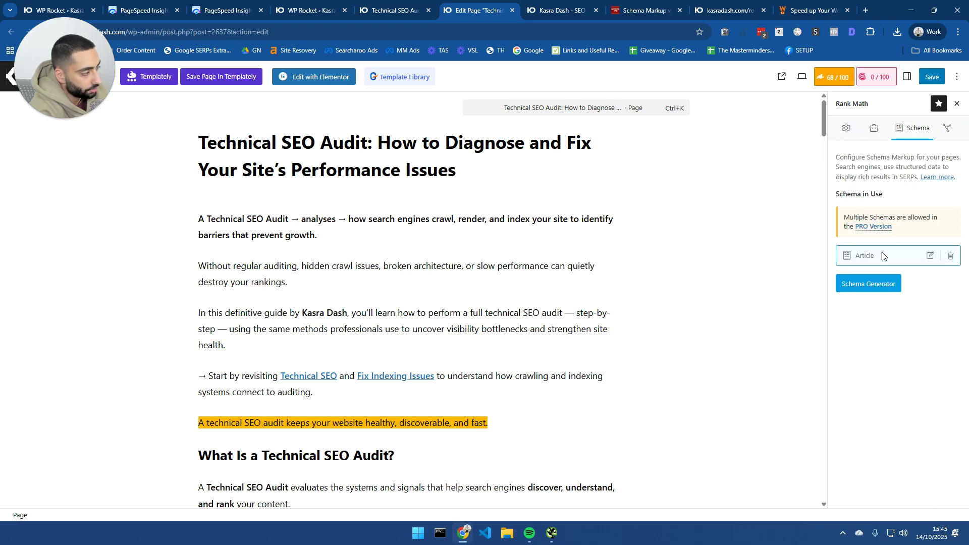
{"action": "left_click", "coordinate": [932, 256]}
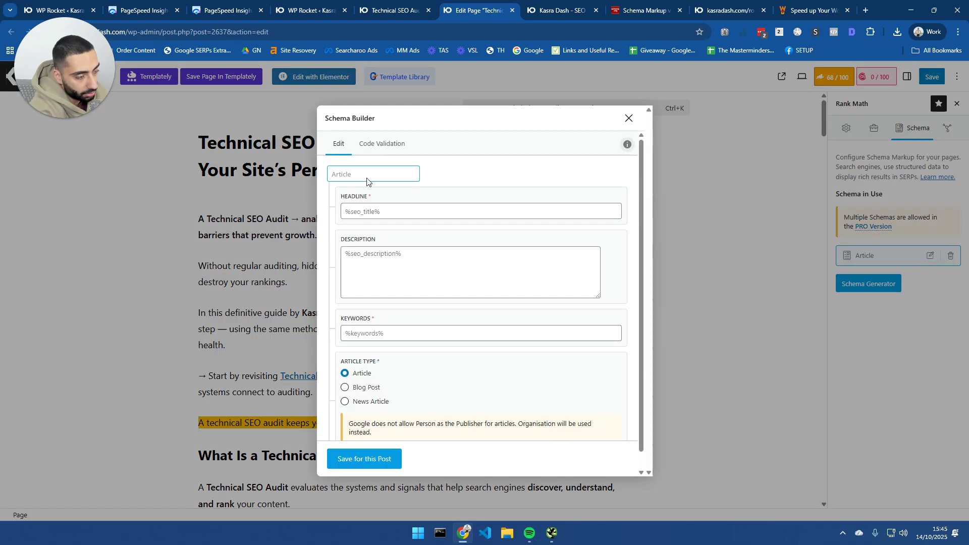
{"action": "scroll", "coordinate": [379, 346], "scroll_direction": "down", "scroll_amount": 1}
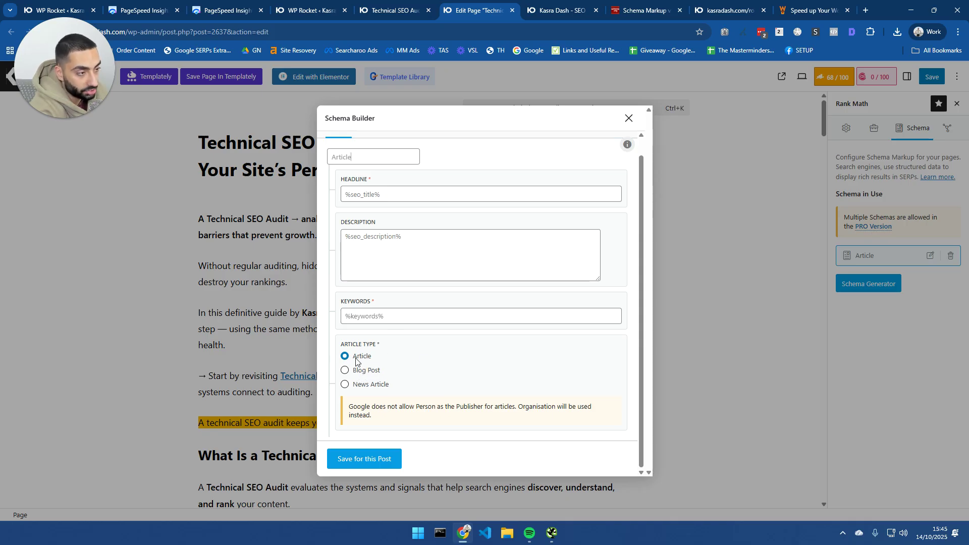
{"action": "scroll", "coordinate": [399, 337], "scroll_direction": "up", "scroll_amount": 1}
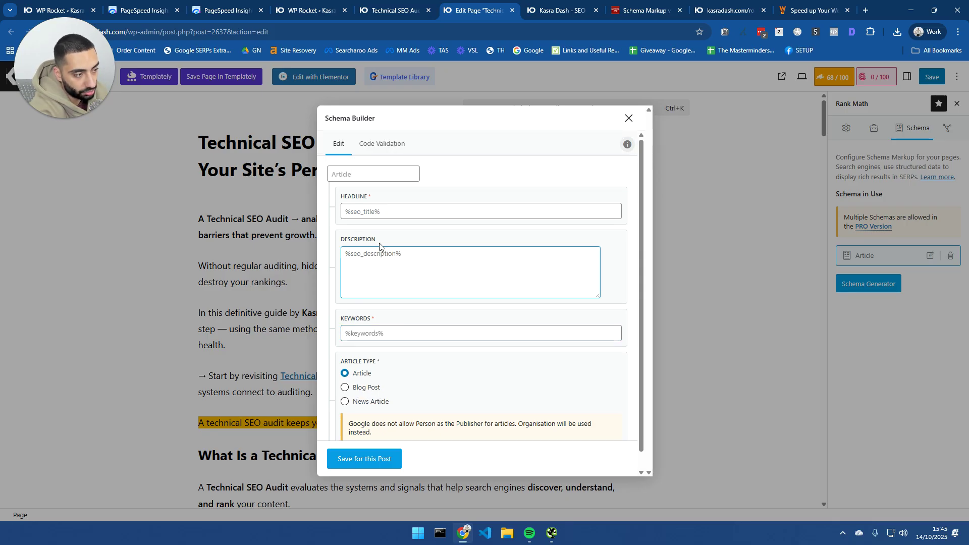
Step: Show the Schema Builder's code validation view and read the schema preview and validation offer
{"action": "left_click", "coordinate": [383, 145]}
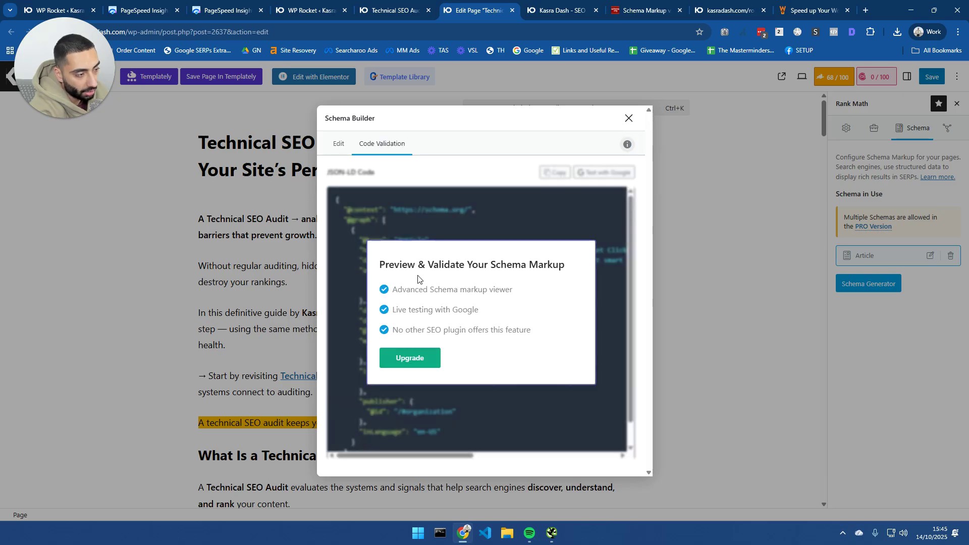
{"action": "left_click_drag", "start_coordinate": [395, 265], "coordinate": [481, 269]}
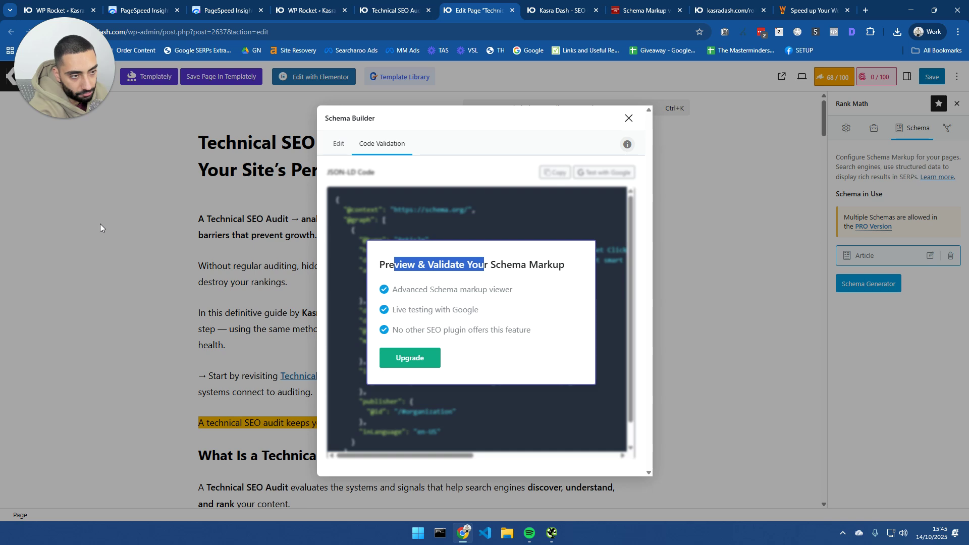
{"action": "key", "text": "alt+Tab"}
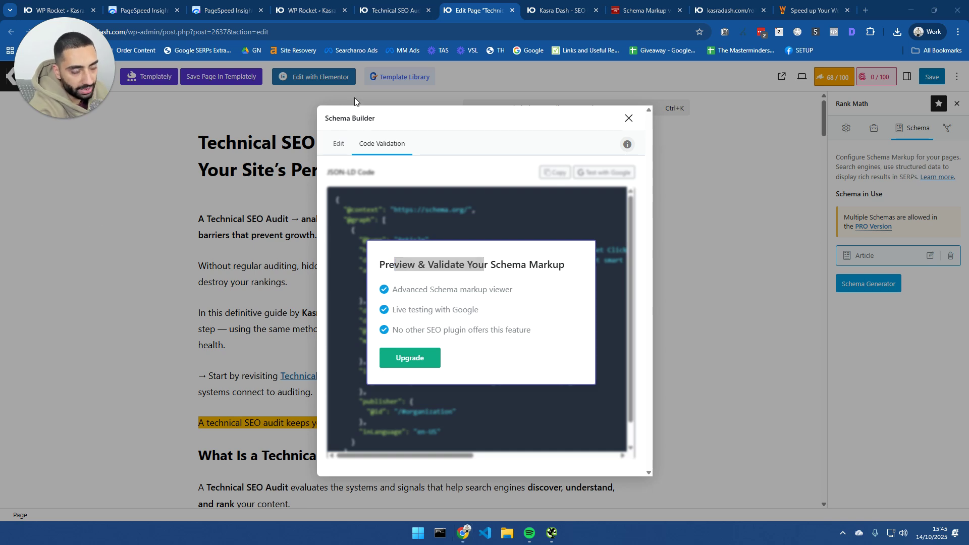
Step: Place the Schema Markup Validator tab beside the audit guide and read the guide's Step 6: Indexing and Canonicals
{"action": "left_click", "coordinate": [392, 10]}
{"action": "left_click_drag", "start_coordinate": [646, 10], "coordinate": [485, 6]}
{"action": "left_click_drag", "start_coordinate": [55, 89], "coordinate": [818, 82]}
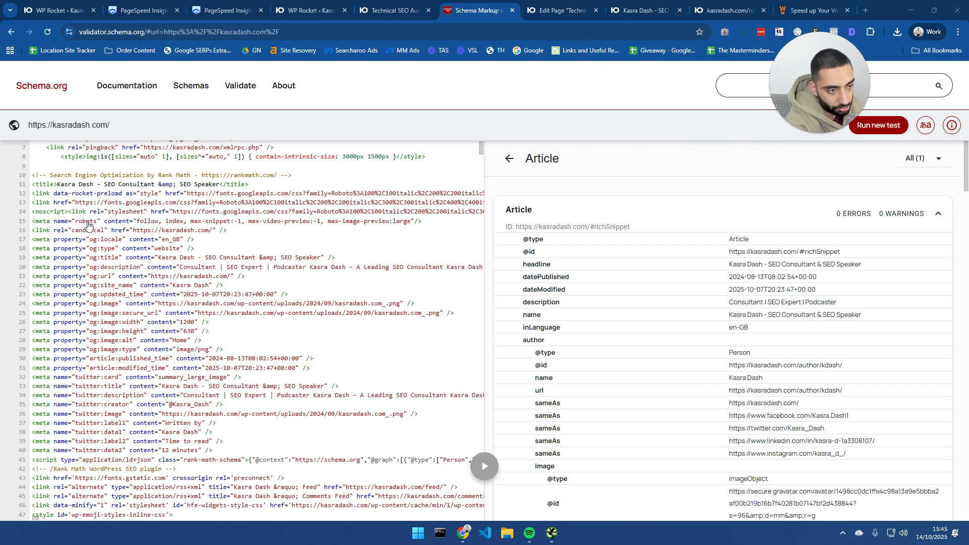
{"action": "key", "text": "ctrl+shift+Tab"}
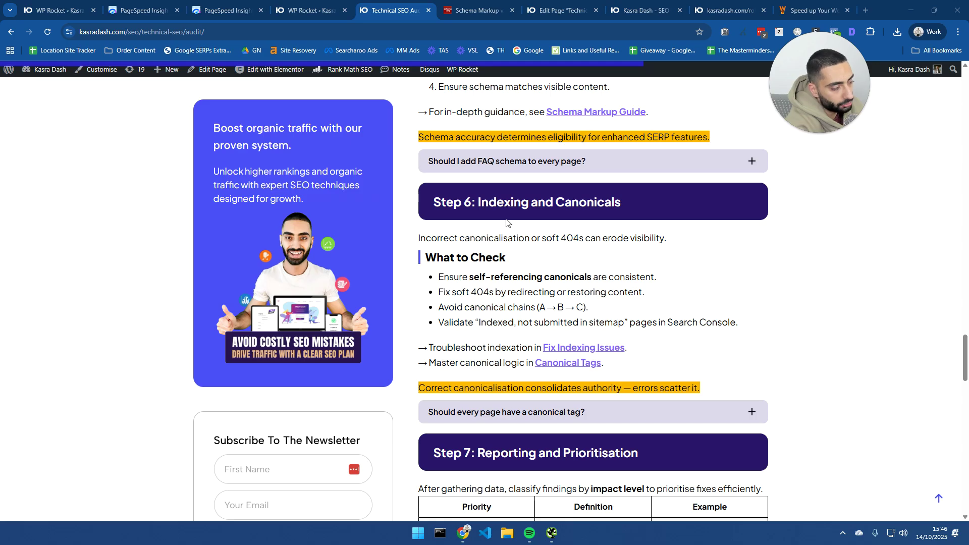
{"action": "left_click_drag", "start_coordinate": [798, 89], "coordinate": [876, 99]}
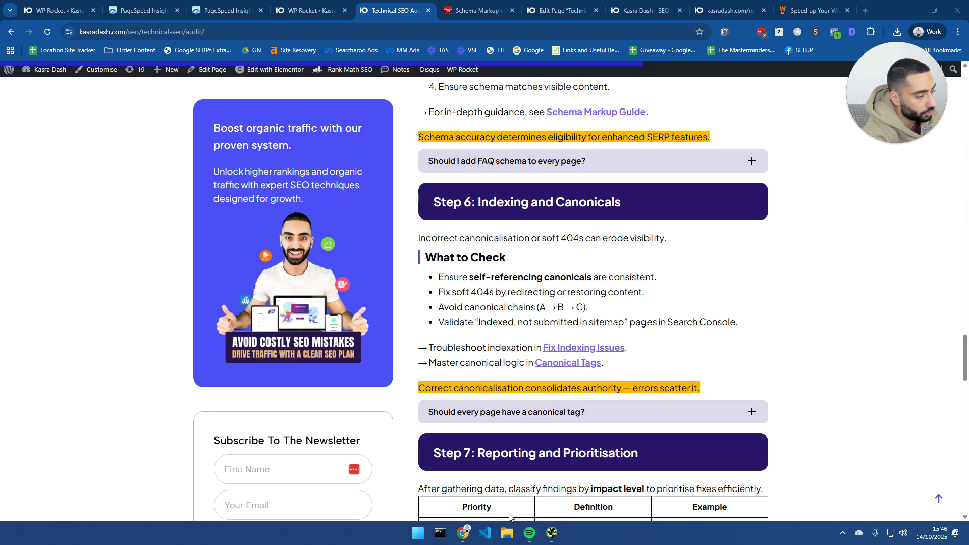
Step: Switch to Screaming Frog SEO Spider and show the internal HTML URLs with their address, status code and indexability columns
{"action": "left_click", "coordinate": [553, 533]}
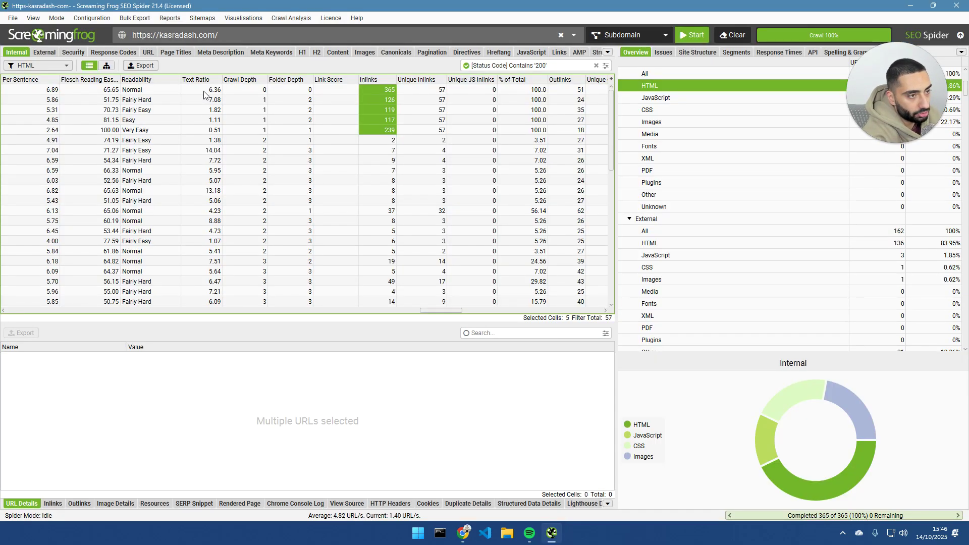
{"action": "scroll", "coordinate": [38, 313], "scroll_direction": "left", "scroll_amount": 3}
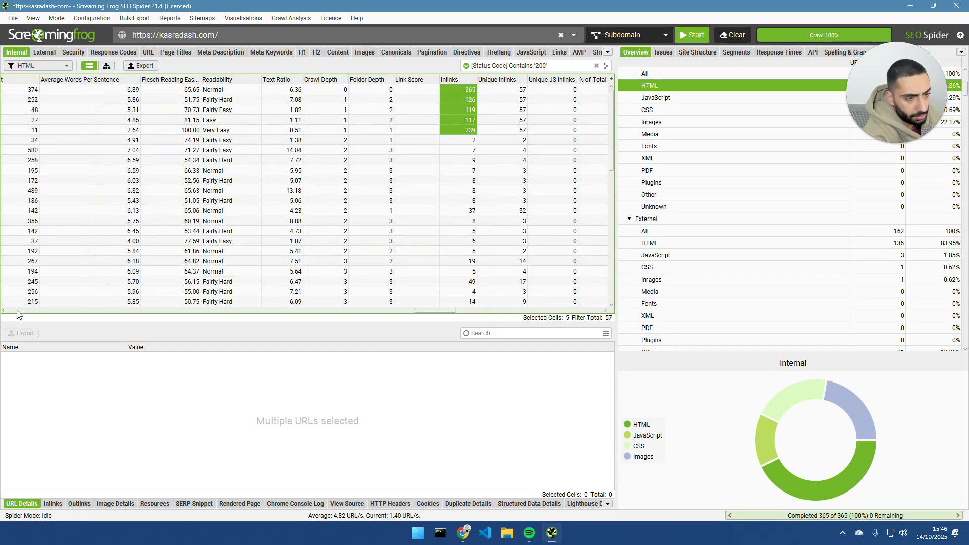
{"action": "left_click_drag", "start_coordinate": [425, 314], "coordinate": [21, 313]}
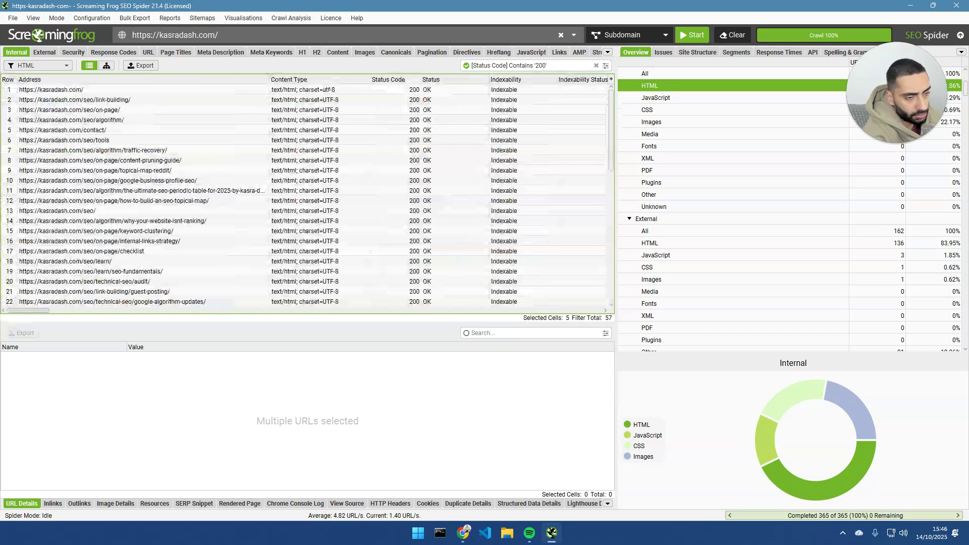
{"action": "left_click", "coordinate": [34, 65]}
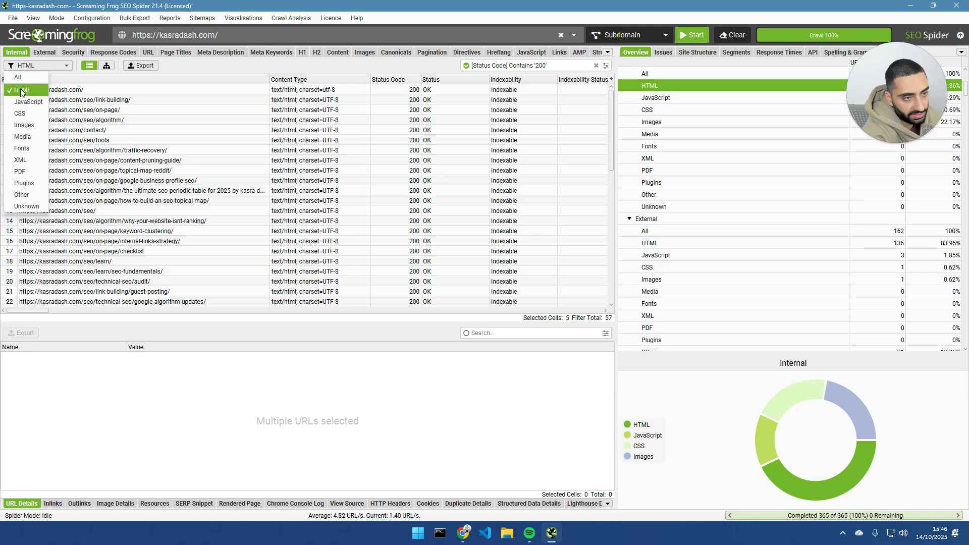
{"action": "left_click", "coordinate": [29, 91]}
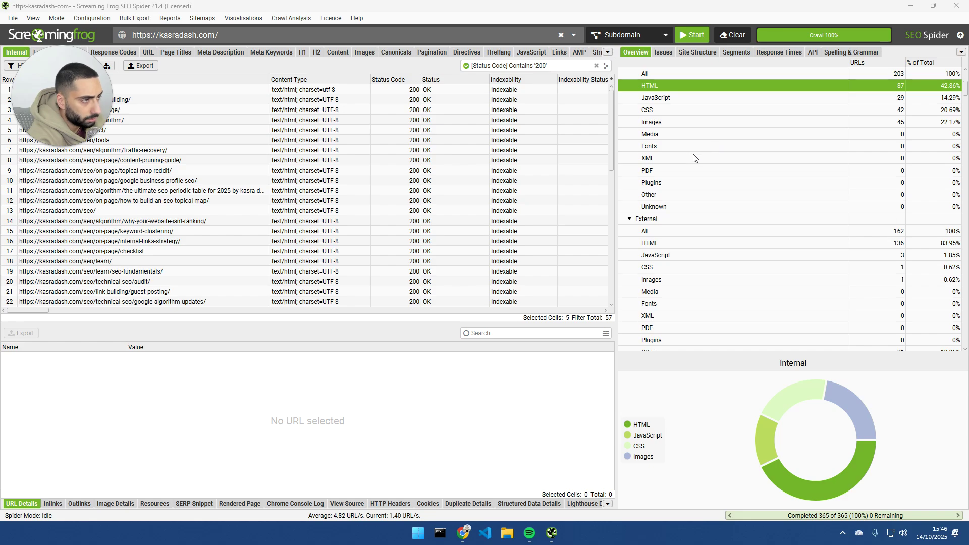
Step: Clear the status code 200 search filter from the internal HTML list
{"action": "left_click", "coordinate": [596, 67]}
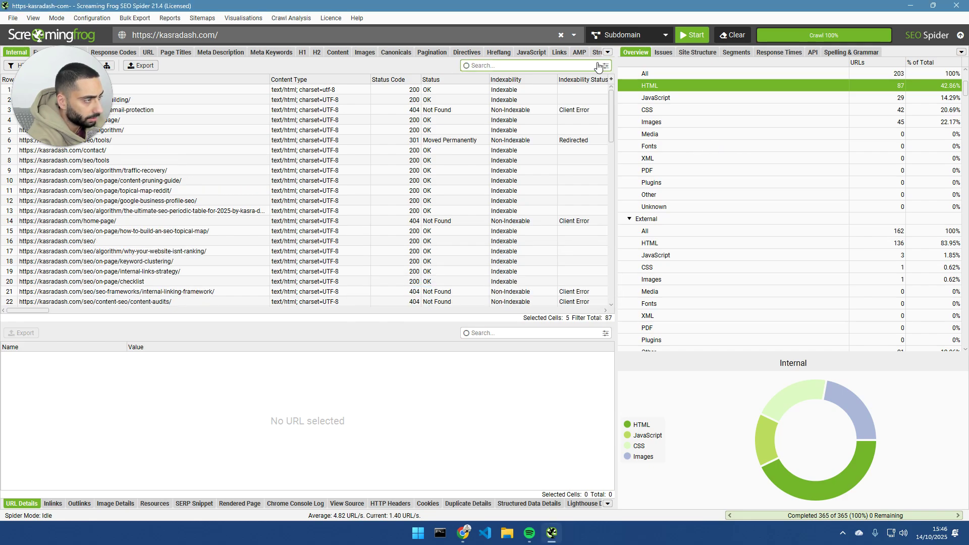
{"action": "left_click", "coordinate": [606, 66]}
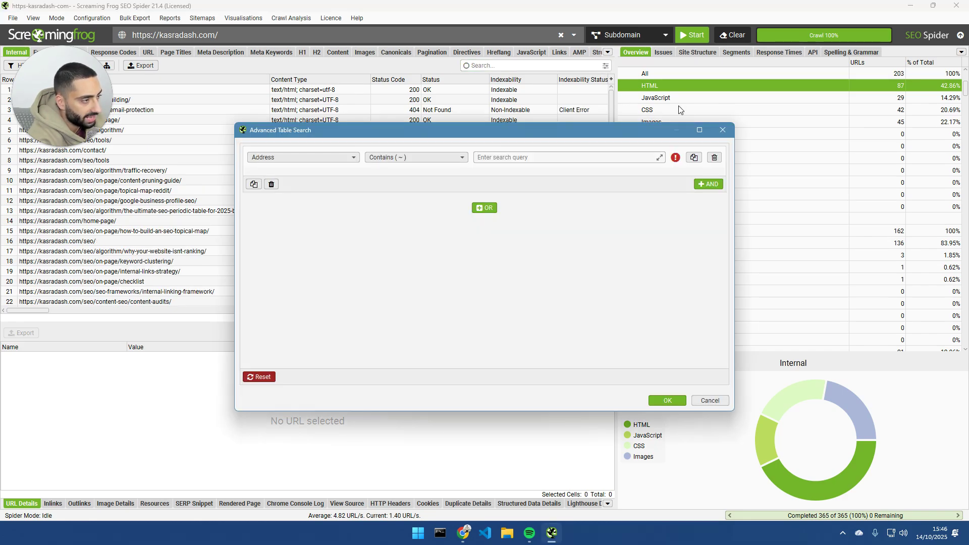
{"action": "left_click", "coordinate": [725, 131]}
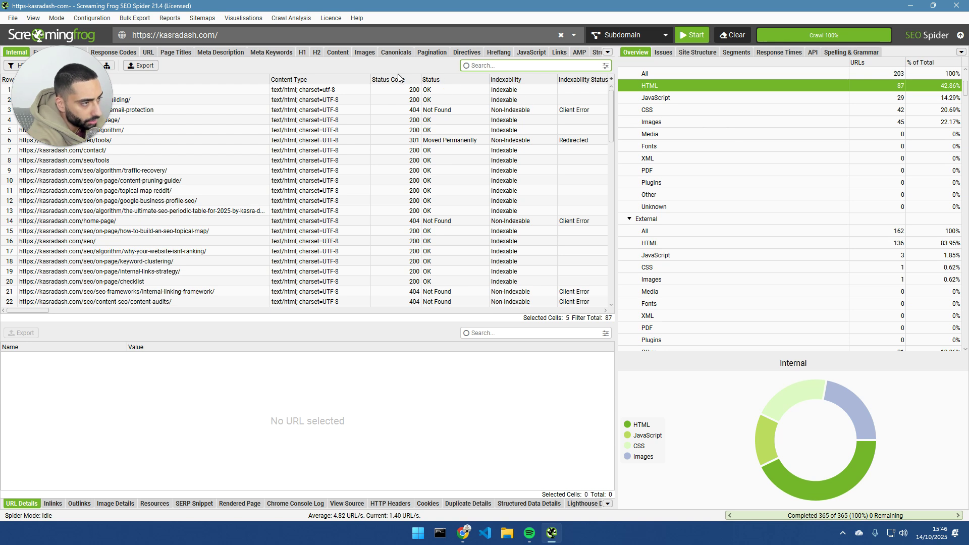
Step: Go through the crawl overview and list the internal and external URLs with Client Error (4xx) response codes
{"action": "left_click", "coordinate": [759, 230]}
{"action": "scroll", "coordinate": [709, 179], "scroll_direction": "up", "scroll_amount": 4}
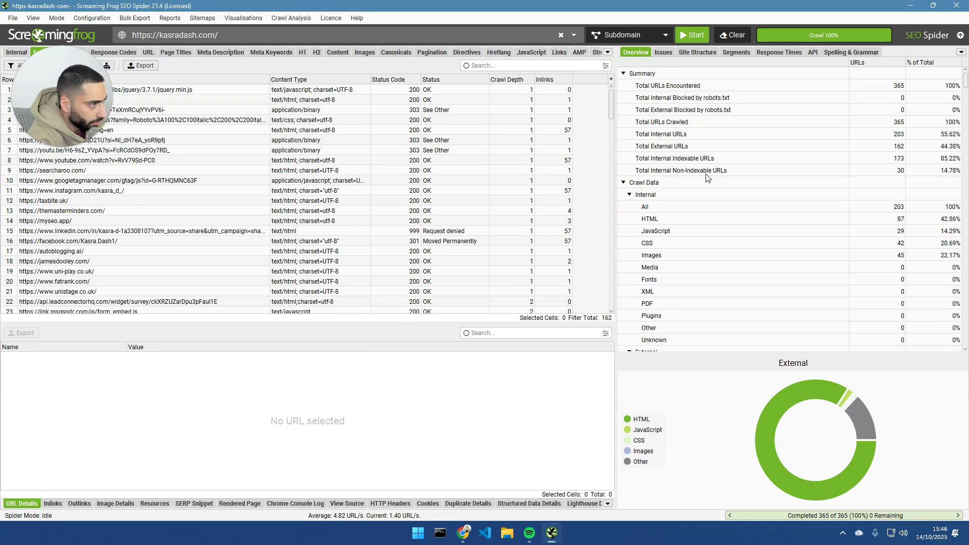
{"action": "scroll", "coordinate": [676, 182], "scroll_direction": "down", "scroll_amount": 5}
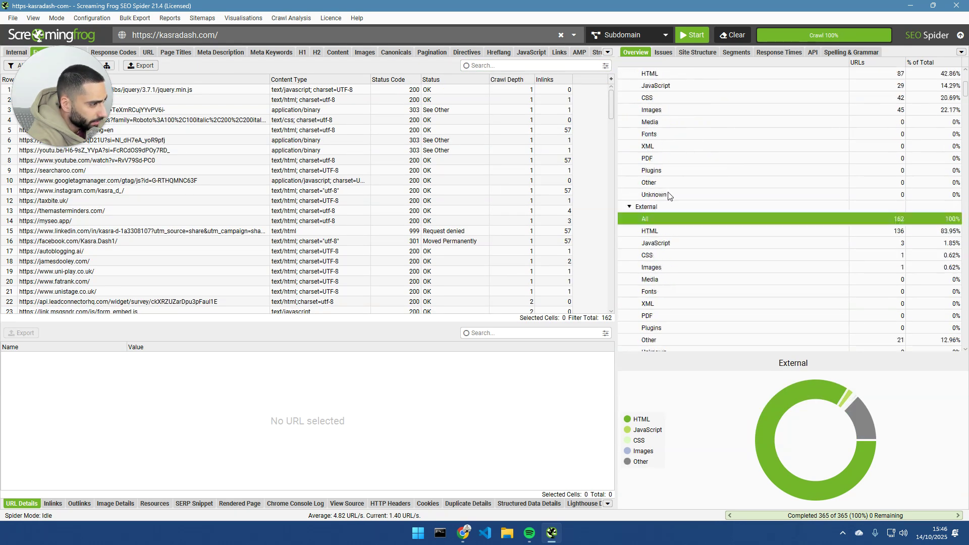
{"action": "scroll", "coordinate": [676, 192], "scroll_direction": "down", "scroll_amount": 10}
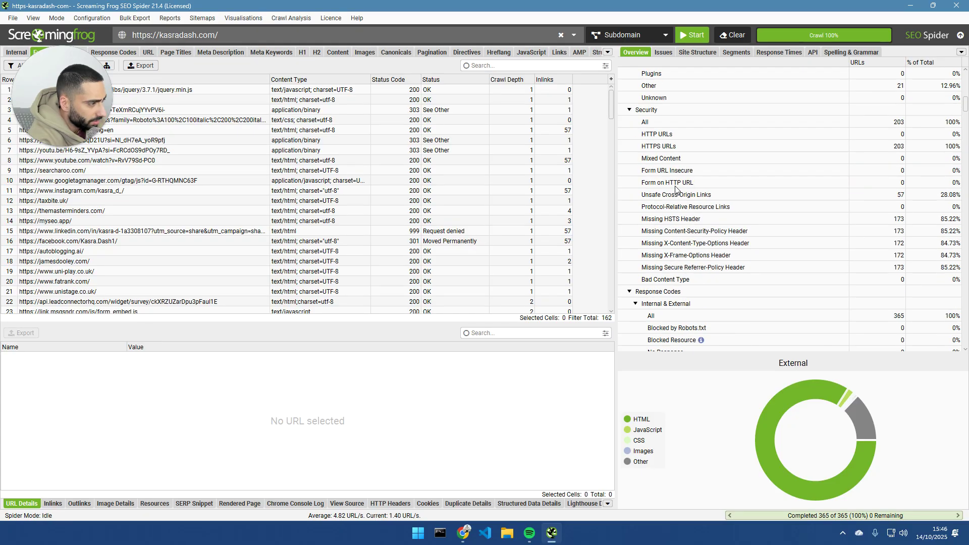
{"action": "left_click", "coordinate": [673, 234]}
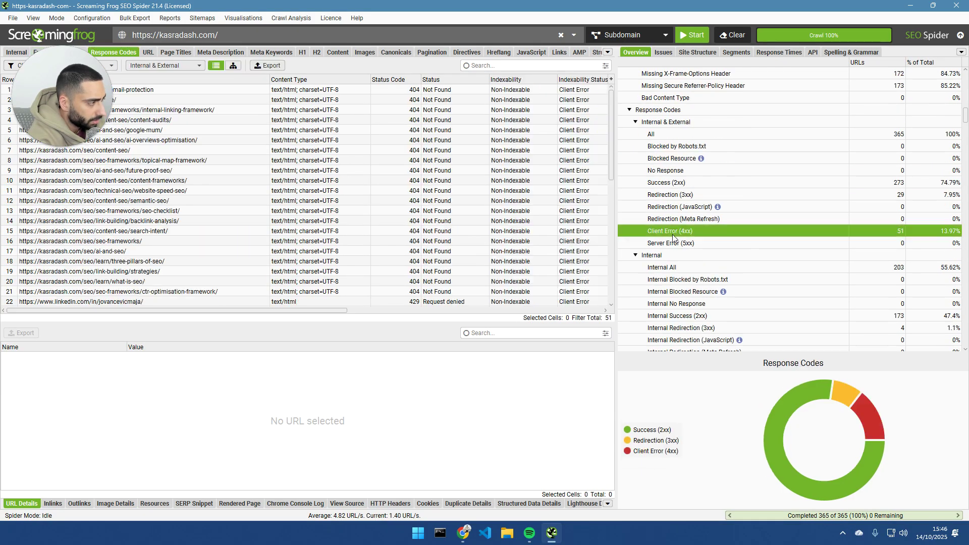
{"action": "left_click_drag", "start_coordinate": [85, 97], "coordinate": [728, 103]}
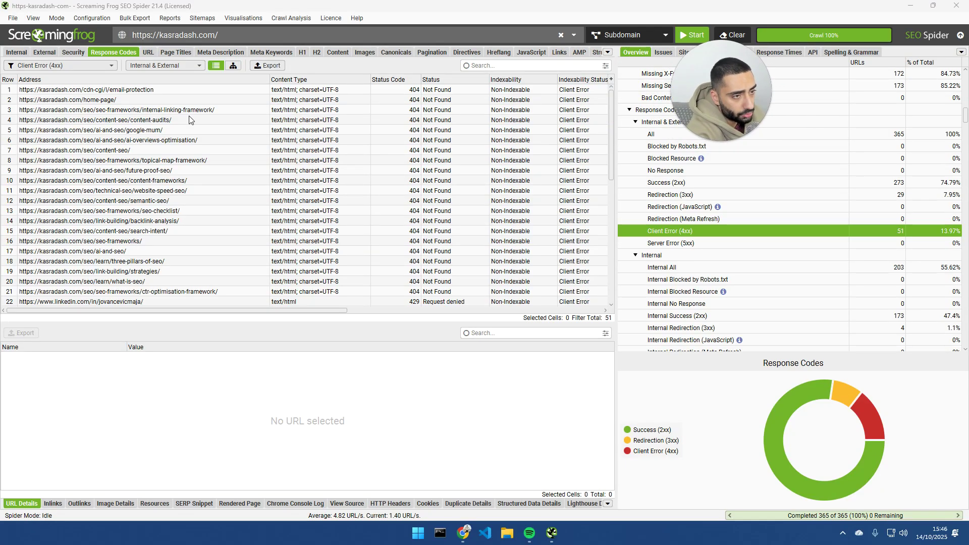
{"action": "left_click", "coordinate": [144, 100]}
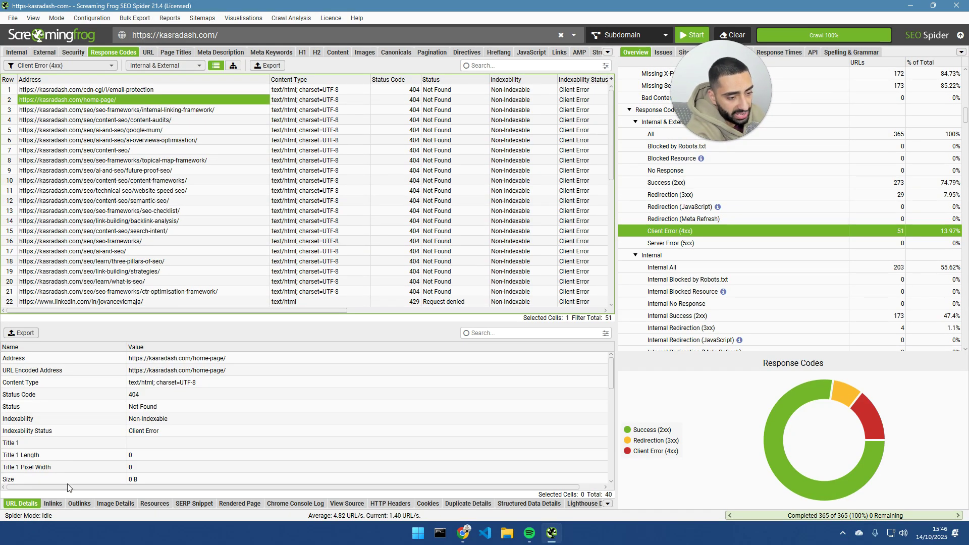
{"action": "left_click", "coordinate": [53, 504]}
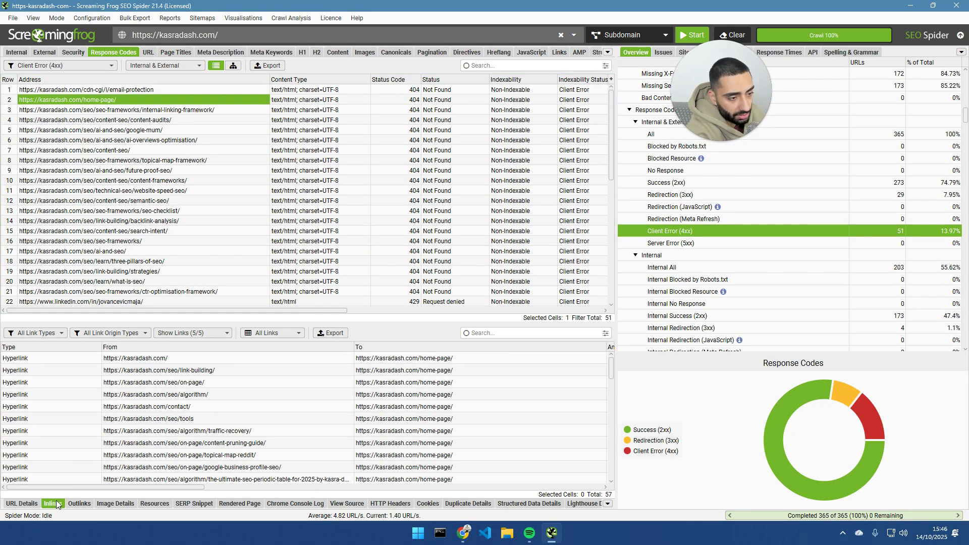
{"action": "left_click", "coordinate": [23, 504]}
{"action": "right_click", "coordinate": [118, 105]}
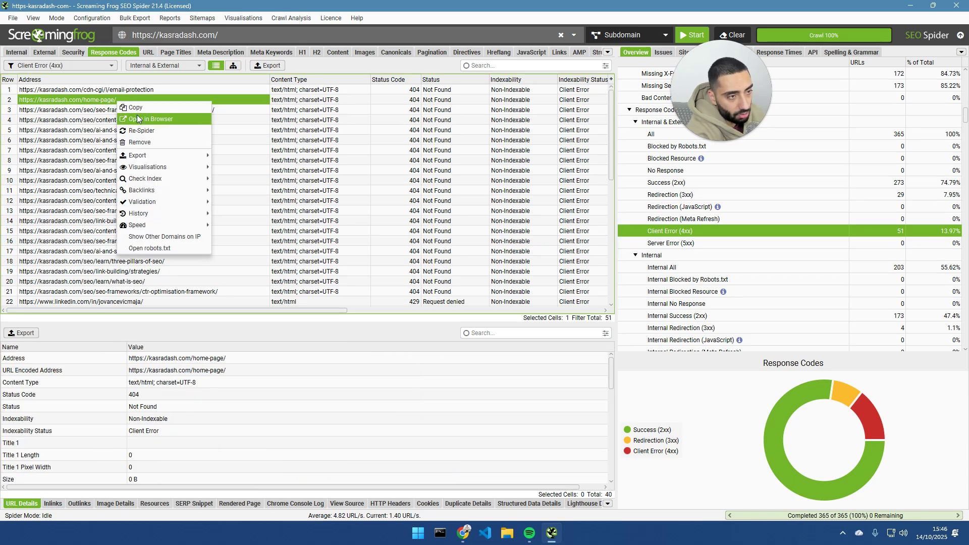
{"action": "left_click", "coordinate": [135, 108]}
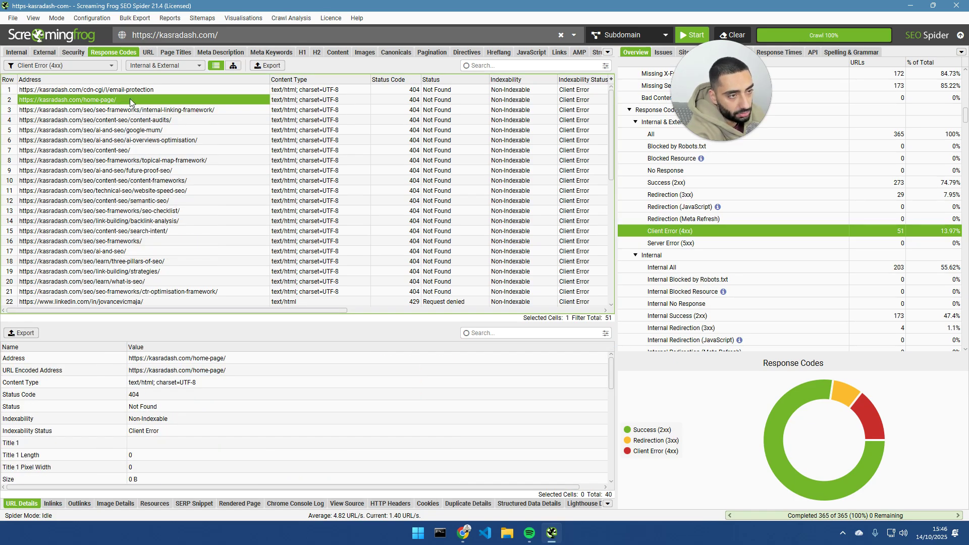
{"action": "double_click", "coordinate": [273, 6]}
{"action": "right_click", "coordinate": [231, 32]}
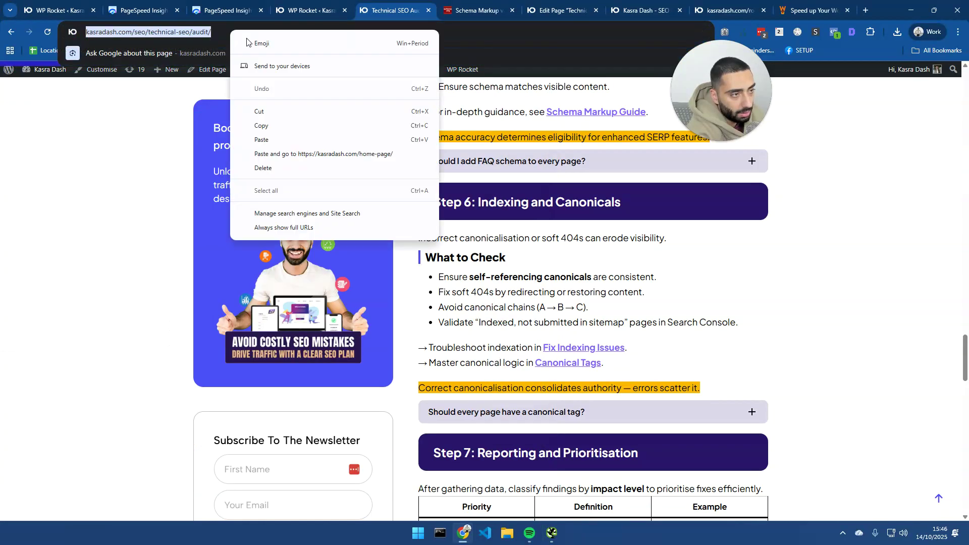
{"action": "left_click", "coordinate": [263, 140]}
{"action": "key", "text": "Return"}
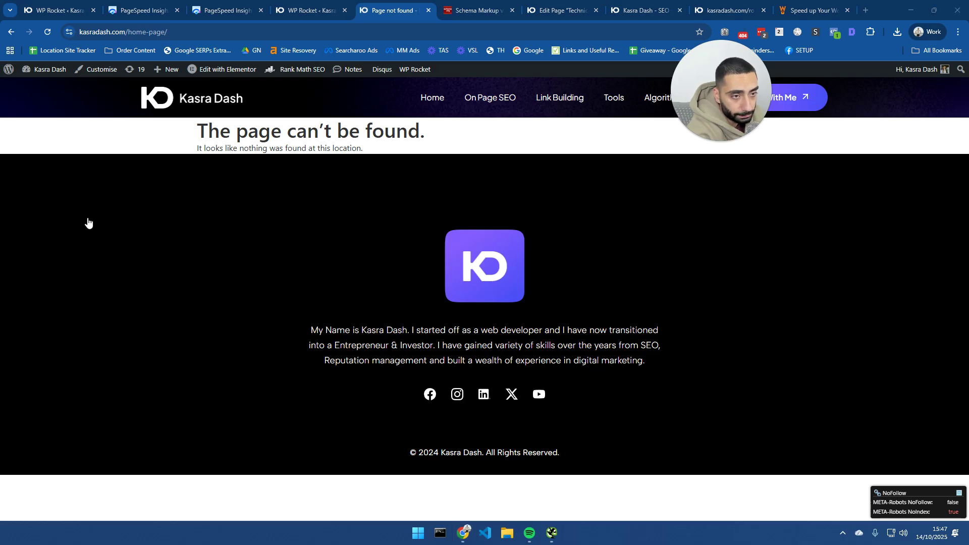
Step: In Screaming Frog, show the inlinks of the broken internal-linking-framework URL and select the source page address
{"action": "left_click", "coordinate": [552, 534]}
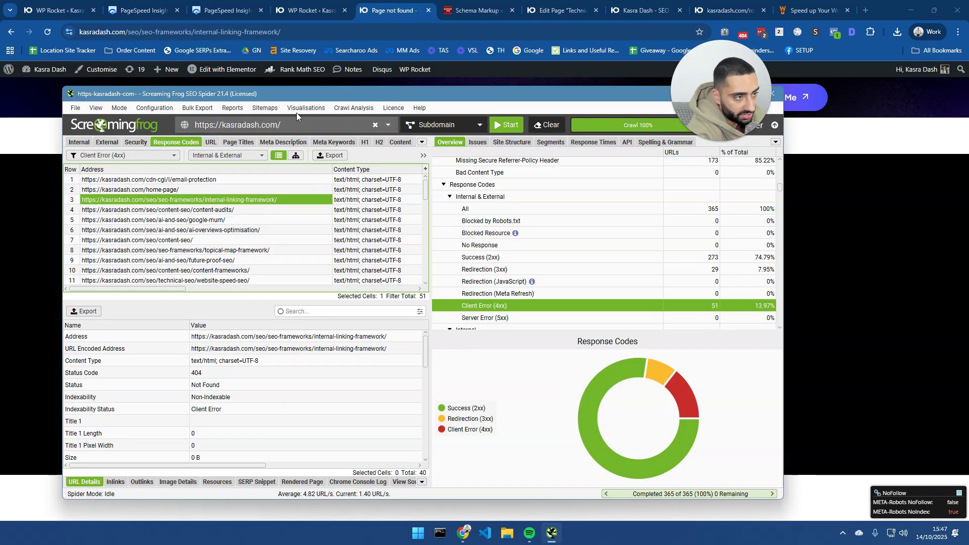
{"action": "left_click_drag", "start_coordinate": [301, 92], "coordinate": [366, 39]}
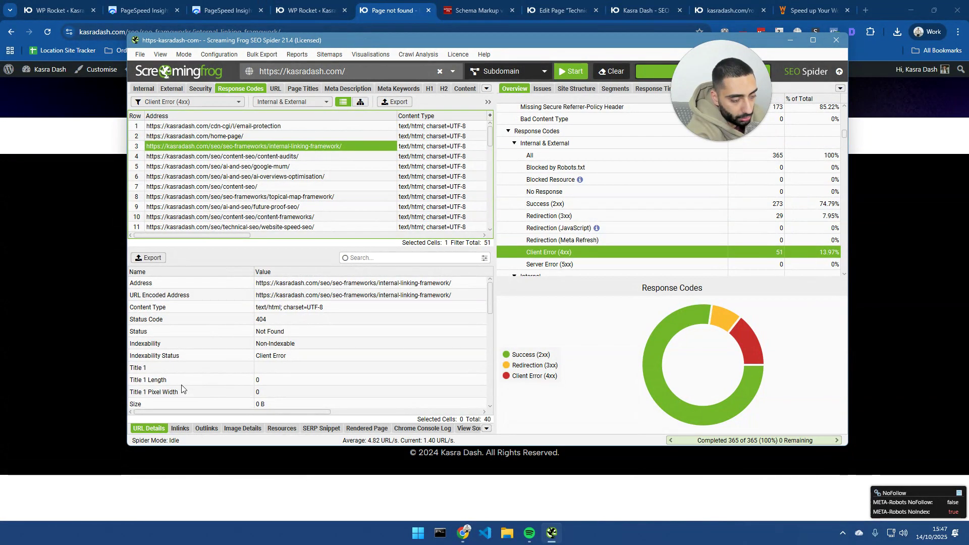
{"action": "left_click", "coordinate": [180, 429]}
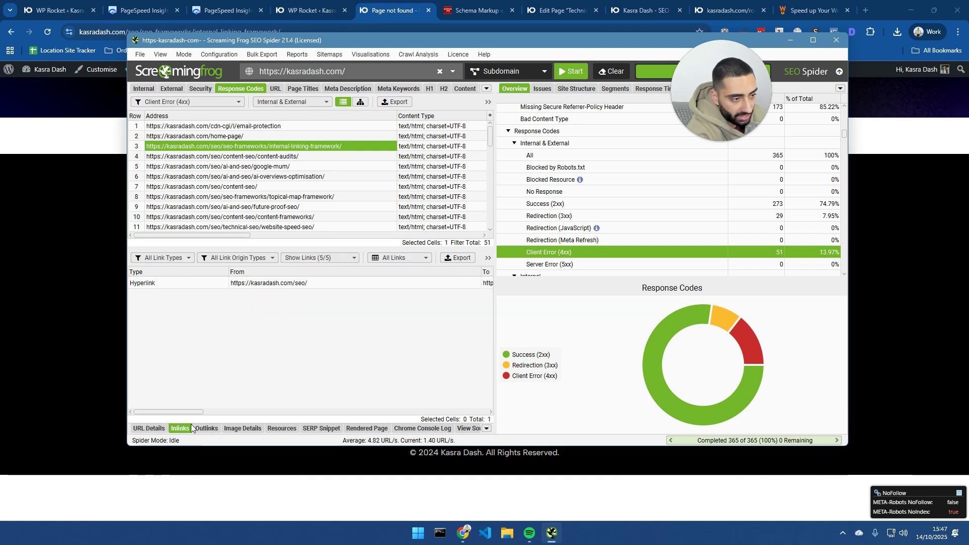
{"action": "left_click", "coordinate": [283, 283]}
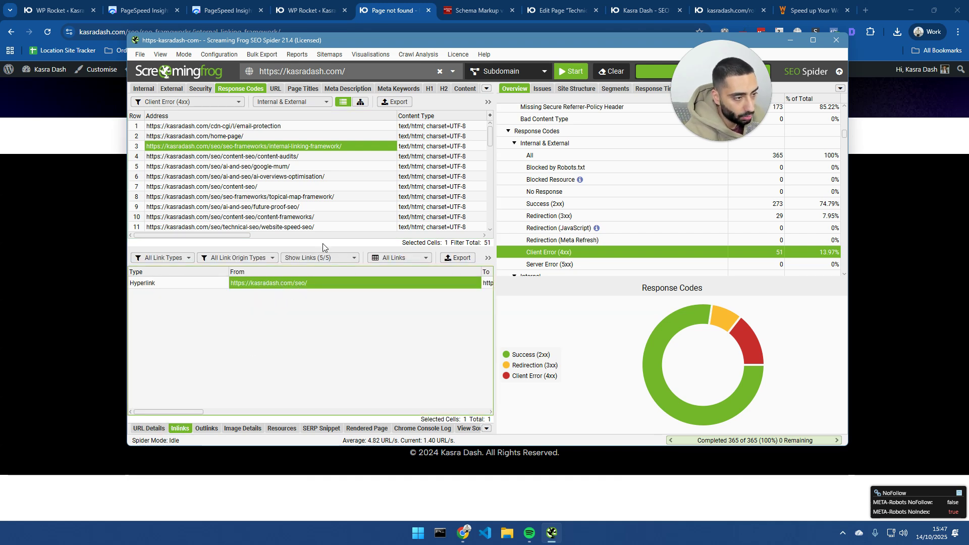
{"action": "left_click_drag", "start_coordinate": [359, 43], "coordinate": [0, 157]}
{"action": "left_click", "coordinate": [477, 11]}
{"action": "left_click", "coordinate": [455, 30]}
{"action": "key", "text": "ctrl+v"}
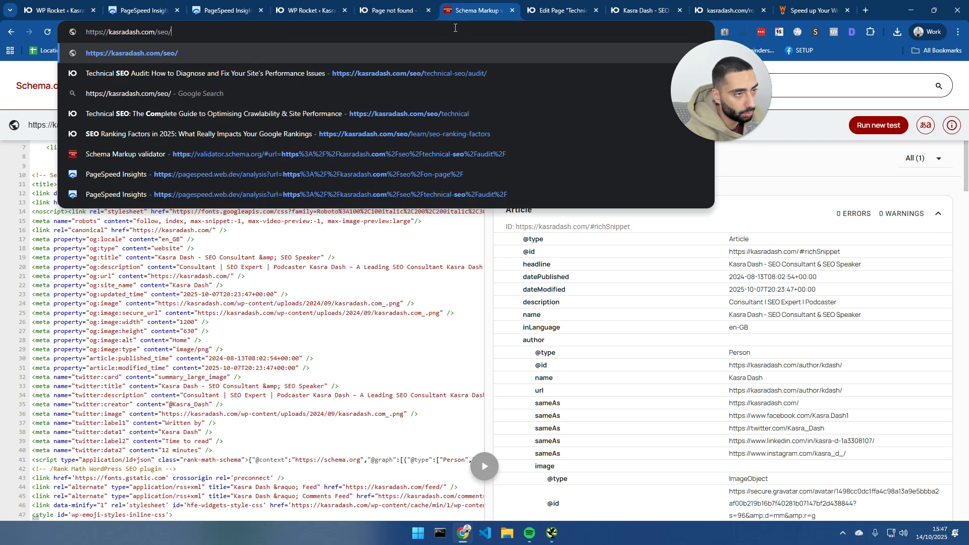
{"action": "key", "text": "Return"}
Step: Look up the inlink's anchor text in Screaming Frog and find "Internal Linking Framework" on the live SEO page
{"action": "key", "text": "alt+Tab"}
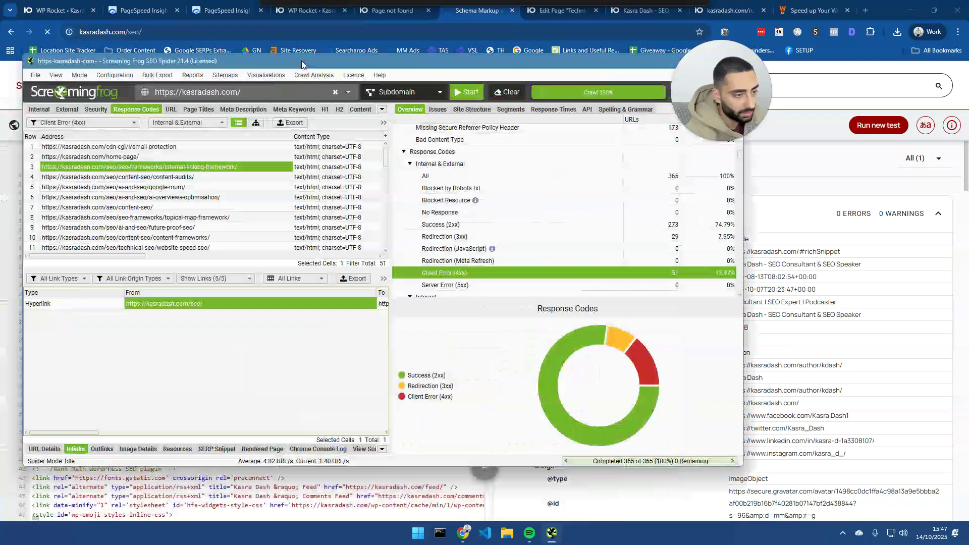
{"action": "left_click_drag", "start_coordinate": [206, 400], "coordinate": [298, 401]}
{"action": "left_click", "coordinate": [338, 271]}
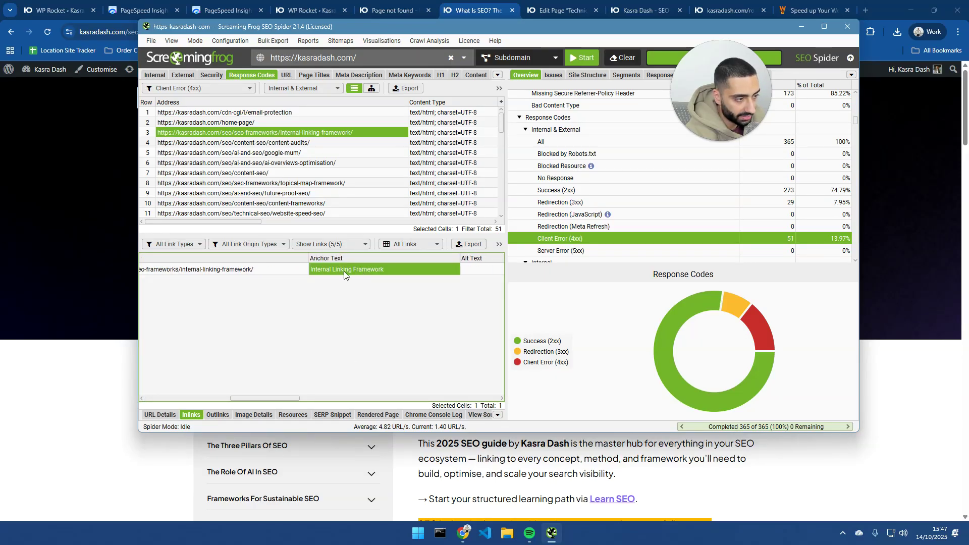
{"action": "key", "text": "alt+Tab"}
{"action": "key", "text": "ctrl+f"}
{"action": "type", "text": "Internal Linking Framework"}
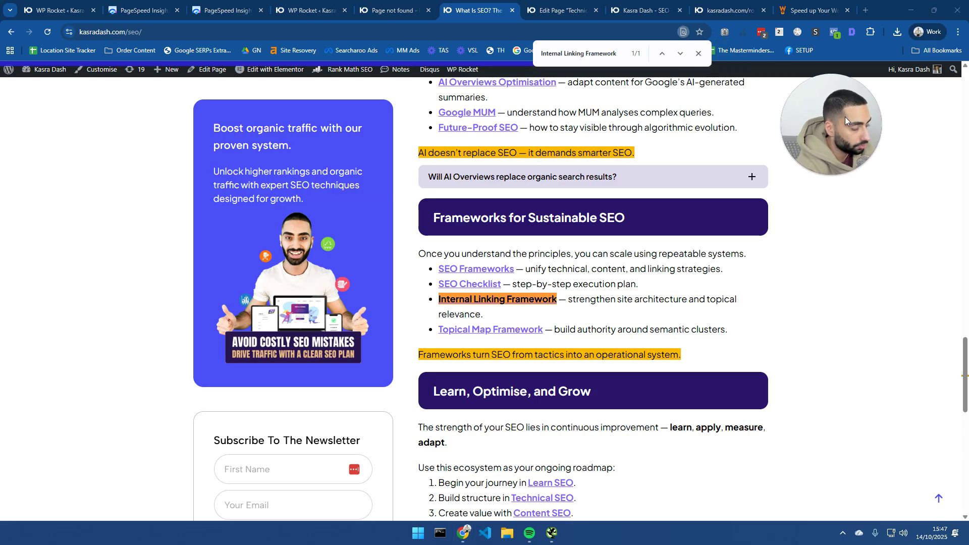
Step: Follow the Internal Linking Framework link to check its target, return to the SEO page and highlight that list item
{"action": "left_click", "coordinate": [505, 302]}
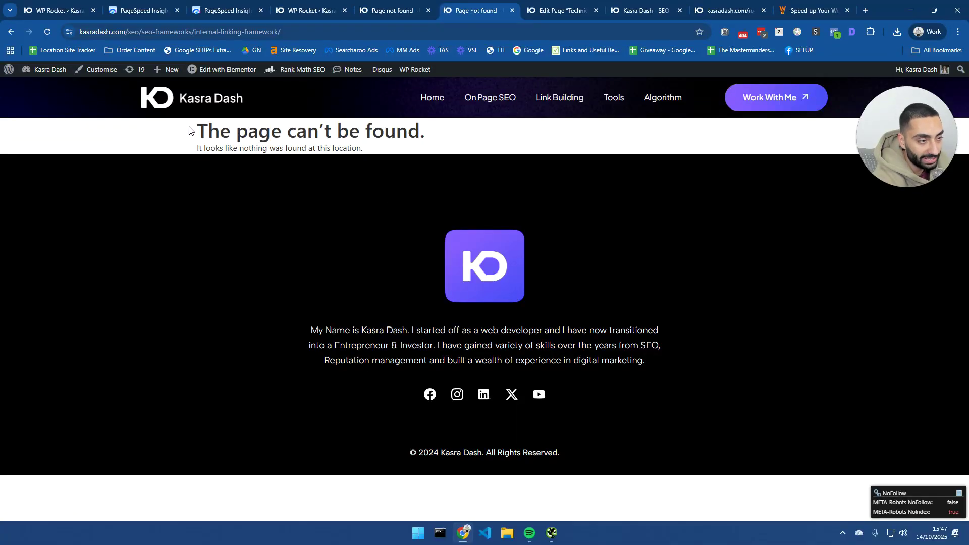
{"action": "left_click_drag", "start_coordinate": [189, 130], "coordinate": [379, 152]}
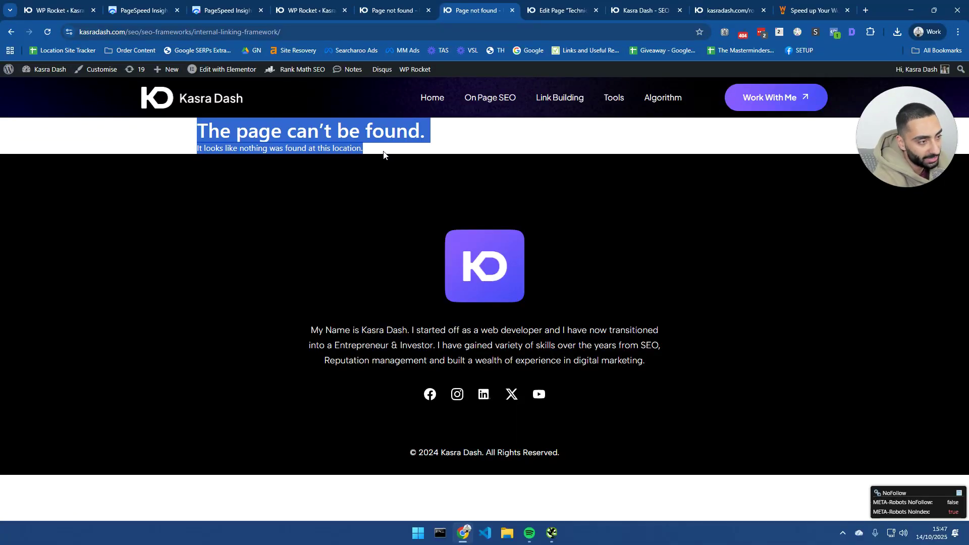
{"action": "left_click", "coordinate": [11, 34]}
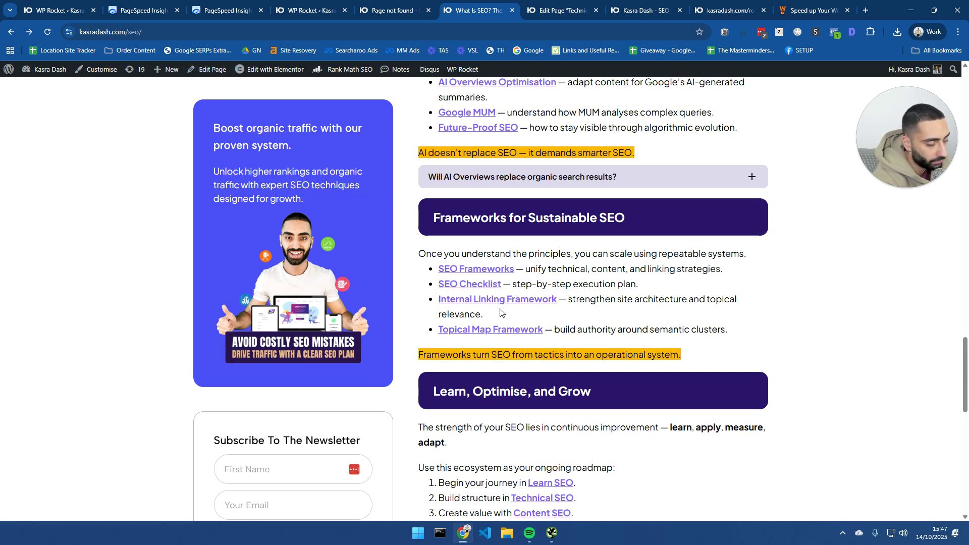
{"action": "left_click_drag", "start_coordinate": [489, 316], "coordinate": [440, 301]}
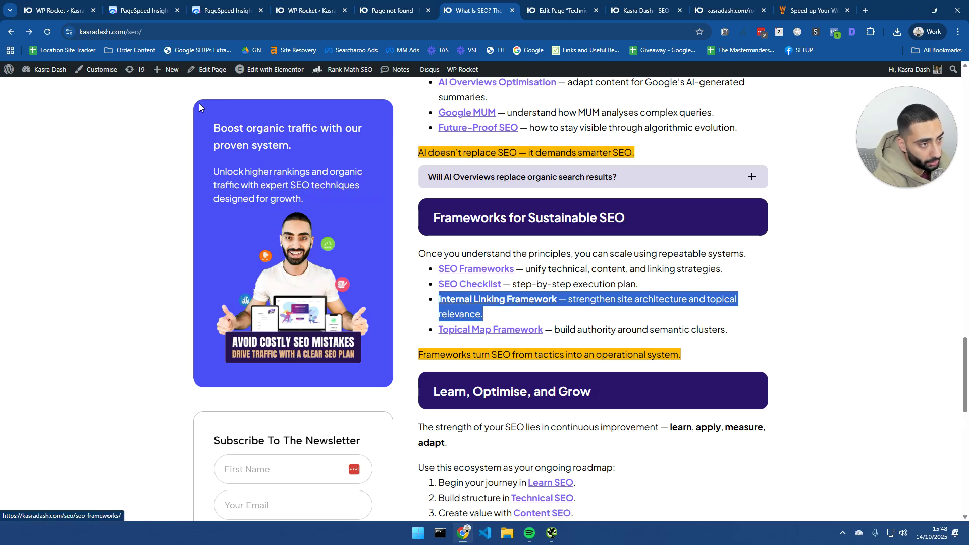
Step: Open the SEO page in the WordPress editor in a new tab and find "Internal Linking Framework" in its content
{"action": "middle_click", "coordinate": [207, 69]}
{"action": "left_click", "coordinate": [510, 10]}
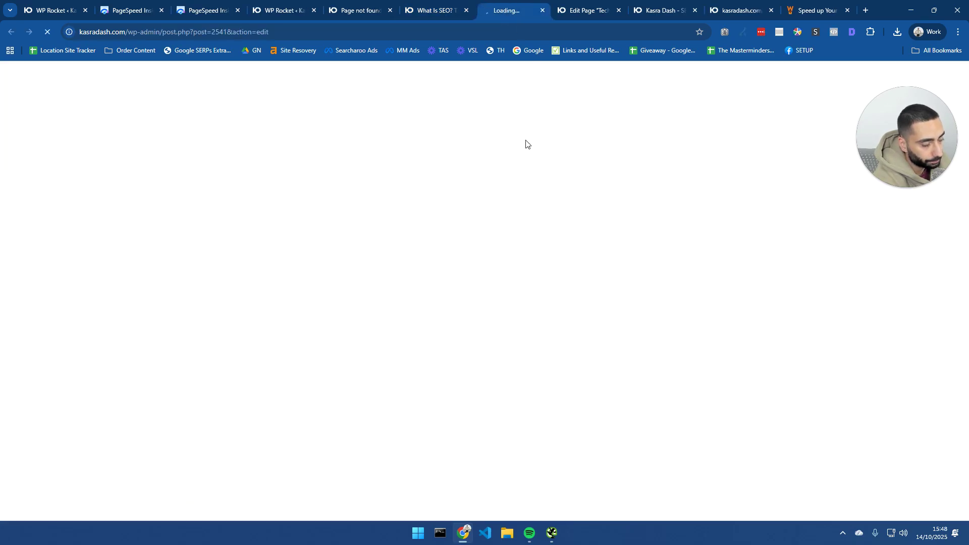
{"action": "left_click", "coordinate": [429, 9]}
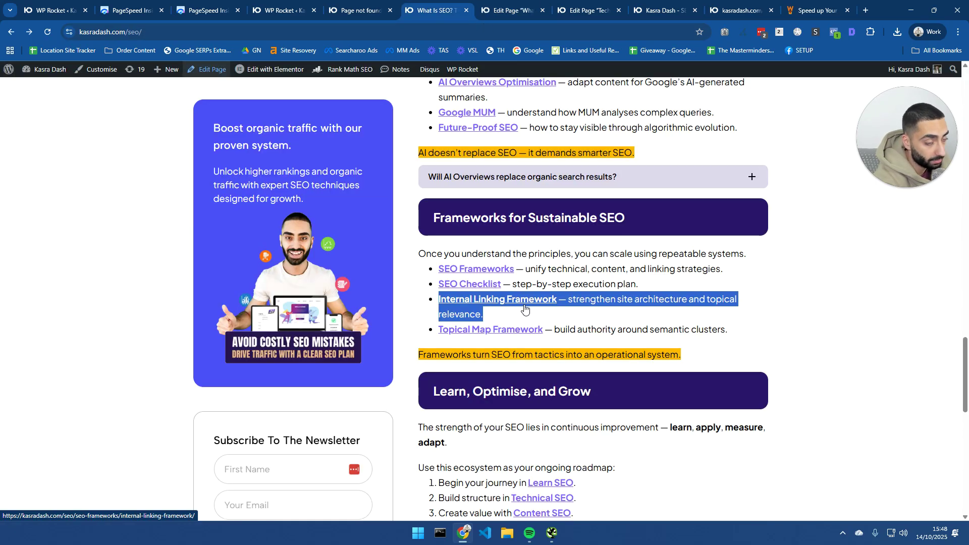
{"action": "left_click", "coordinate": [510, 10]}
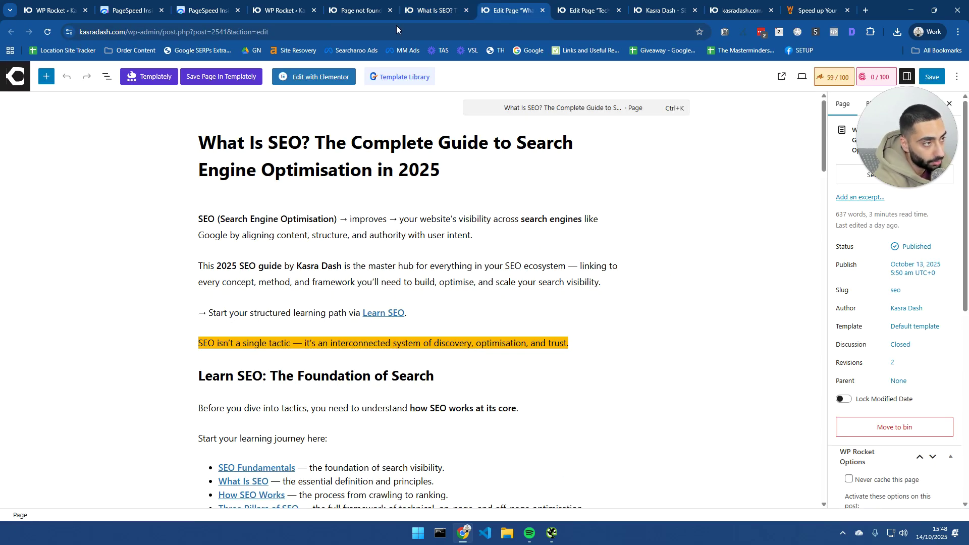
{"action": "key", "text": "ctrl+f"}
{"action": "type", "text": "Internal Linking Framework"}
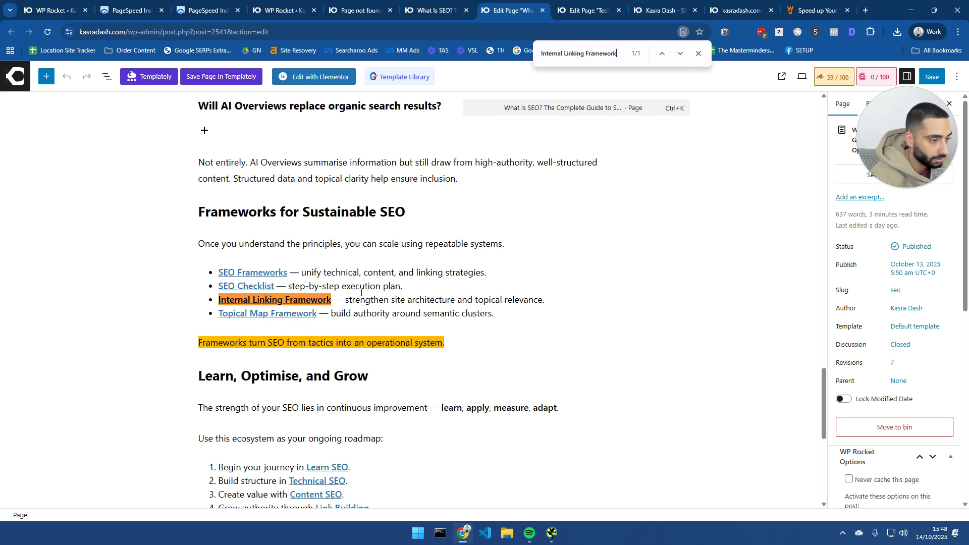
Step: Open the Internal Linking Framework link for editing and inspect its URL without changing it
{"action": "left_click", "coordinate": [308, 302]}
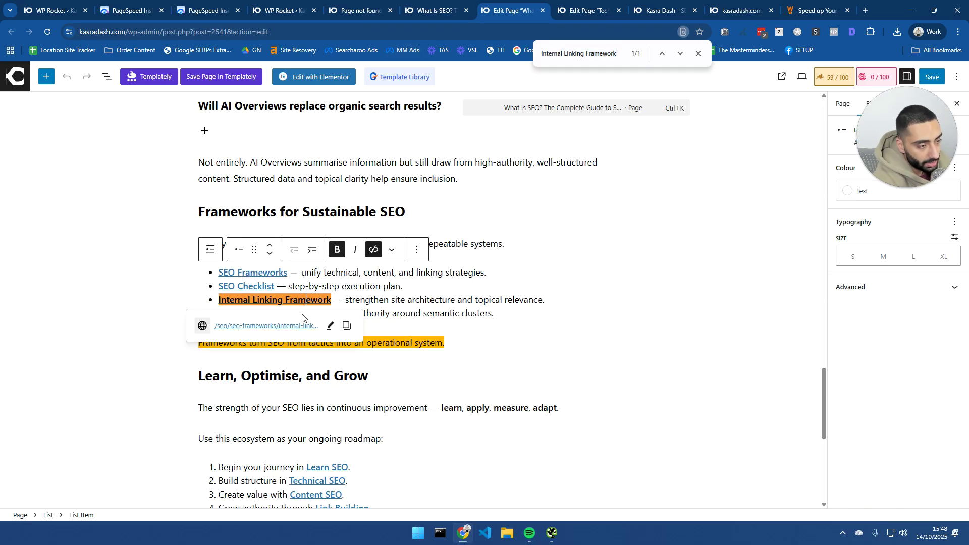
{"action": "left_click", "coordinate": [333, 327]}
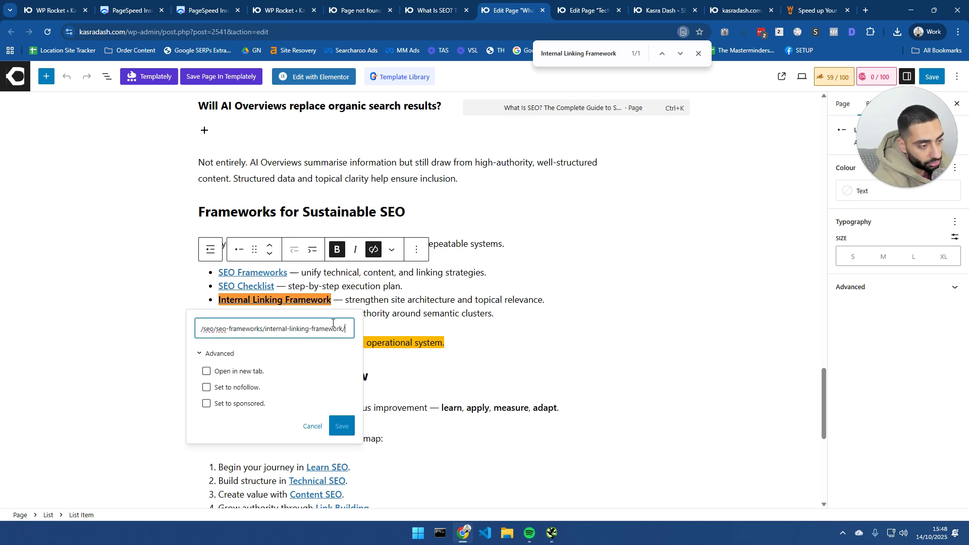
{"action": "left_click_drag", "start_coordinate": [270, 329], "coordinate": [343, 325]}
{"action": "left_click", "coordinate": [340, 299]}
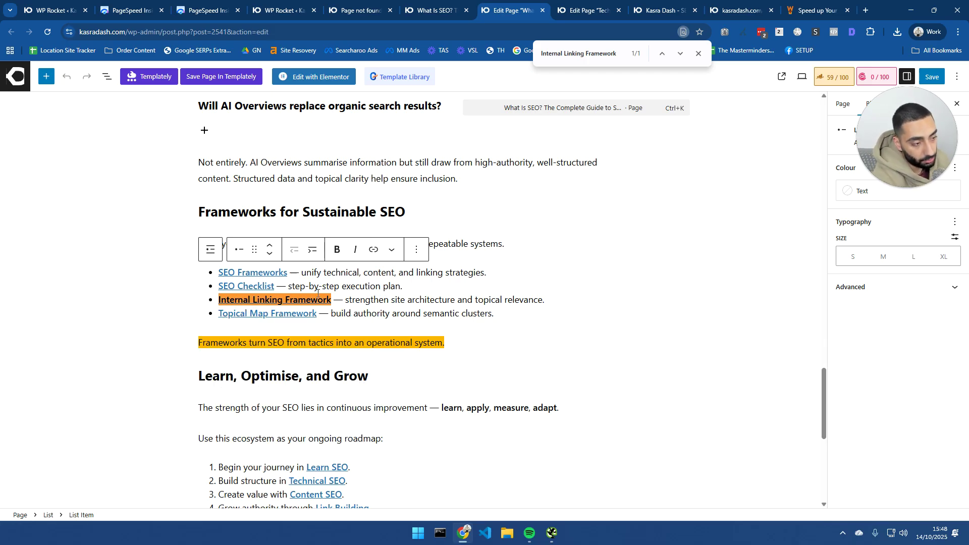
{"action": "left_click", "coordinate": [303, 299]}
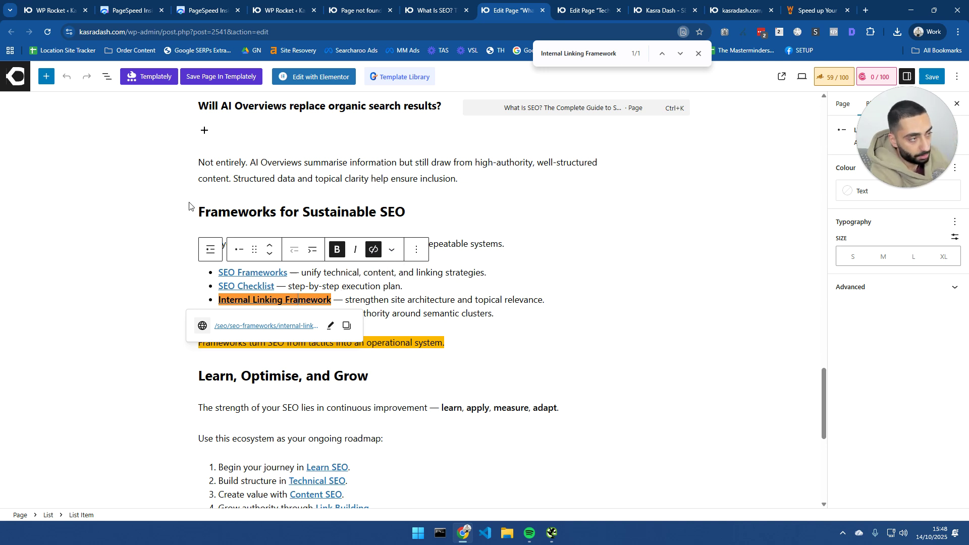
Step: Return to the live SEO page and bring up the 4xx inlinks in Screaming Frog again
{"action": "left_click", "coordinate": [433, 10]}
{"action": "left_click", "coordinate": [568, 291]}
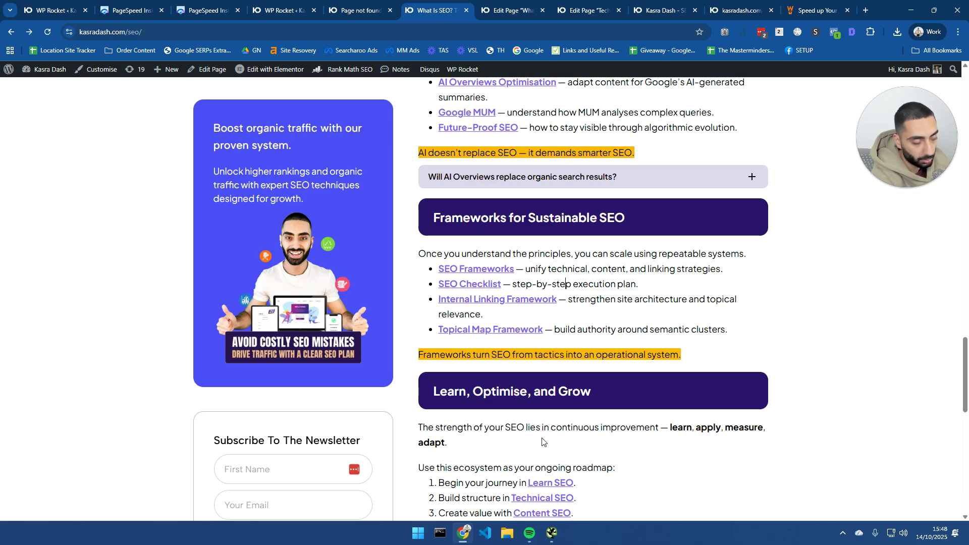
{"action": "left_click", "coordinate": [552, 533]}
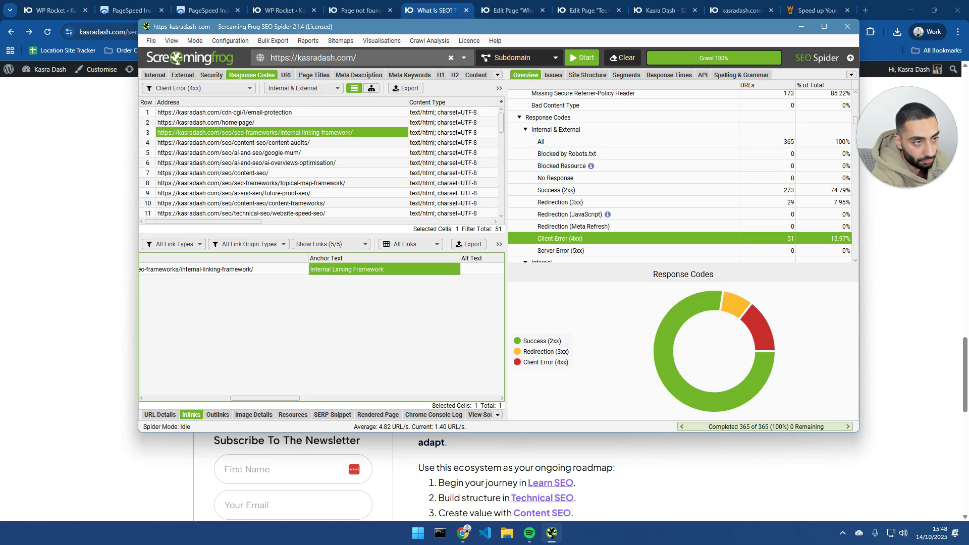
Step: Return to the technical SEO audit guide and examine Step 7: Reporting and Prioritisation, highlighting the Critical priority's Robots.txt example
{"action": "left_click", "coordinate": [87, 223]}
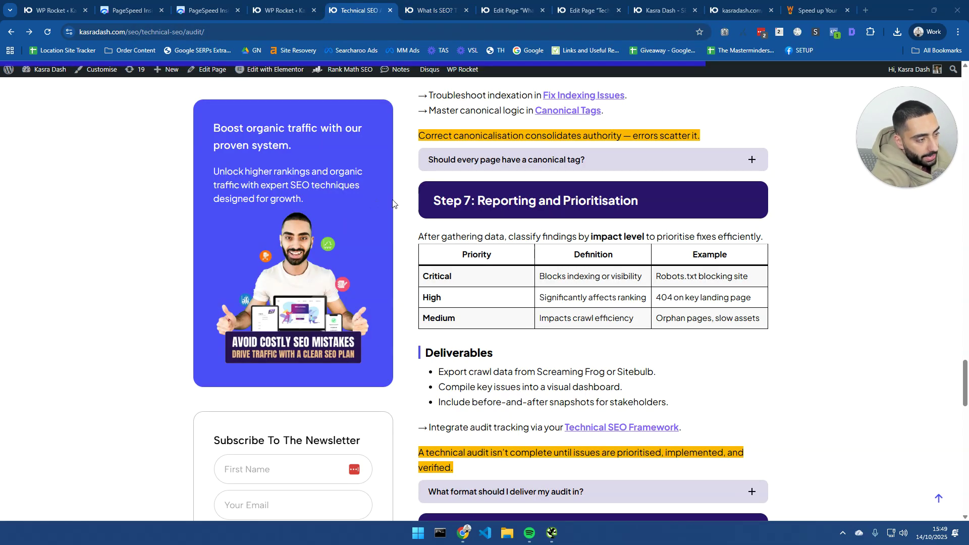
{"action": "left_click_drag", "start_coordinate": [637, 200], "coordinate": [479, 199]}
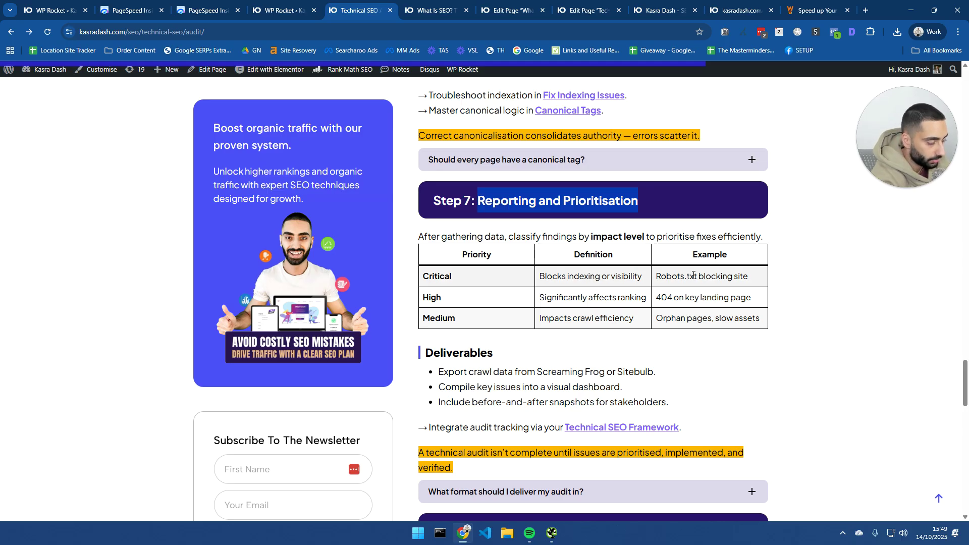
{"action": "scroll", "coordinate": [552, 273], "scroll_direction": "up", "scroll_amount": 6}
{"action": "scroll", "coordinate": [550, 274], "scroll_direction": "up", "scroll_amount": 9}
{"action": "scroll", "coordinate": [549, 274], "scroll_direction": "up", "scroll_amount": 2}
{"action": "scroll", "coordinate": [531, 278], "scroll_direction": "down", "scroll_amount": 20}
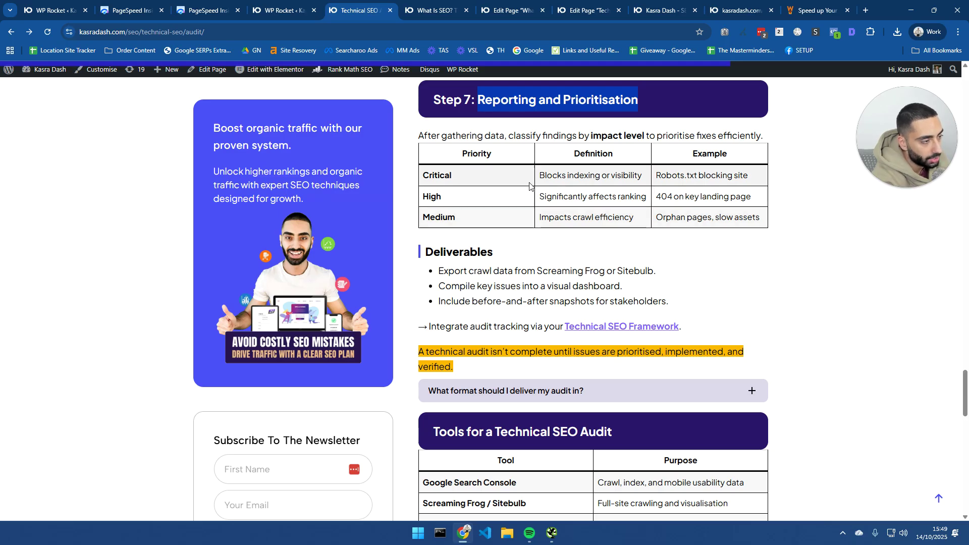
{"action": "left_click_drag", "start_coordinate": [533, 176], "coordinate": [698, 175]}
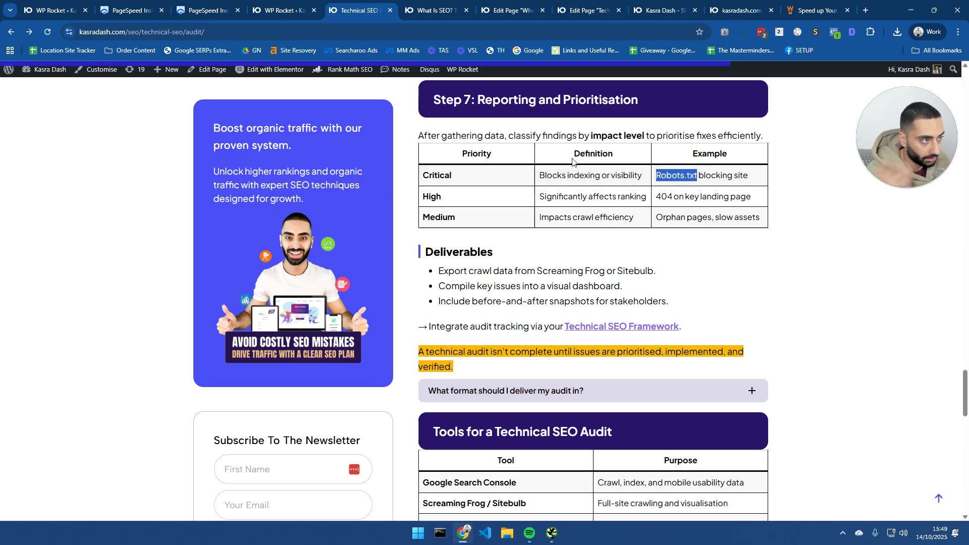
Step: Search Google for site:kasradash.com/ by editing the SEO page's address to check the site's indexed pages
{"action": "left_click", "coordinate": [434, 10]}
{"action": "left_click", "coordinate": [126, 32]}
{"action": "key", "text": "End"}
{"action": "left_click_drag", "start_coordinate": [108, 32], "coordinate": [64, 33]}
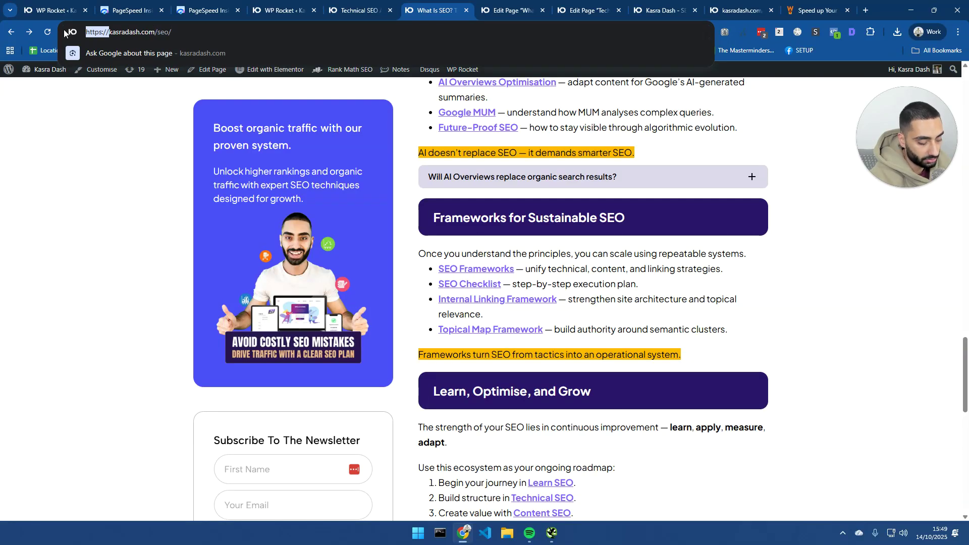
{"action": "type", "text": "site:"}
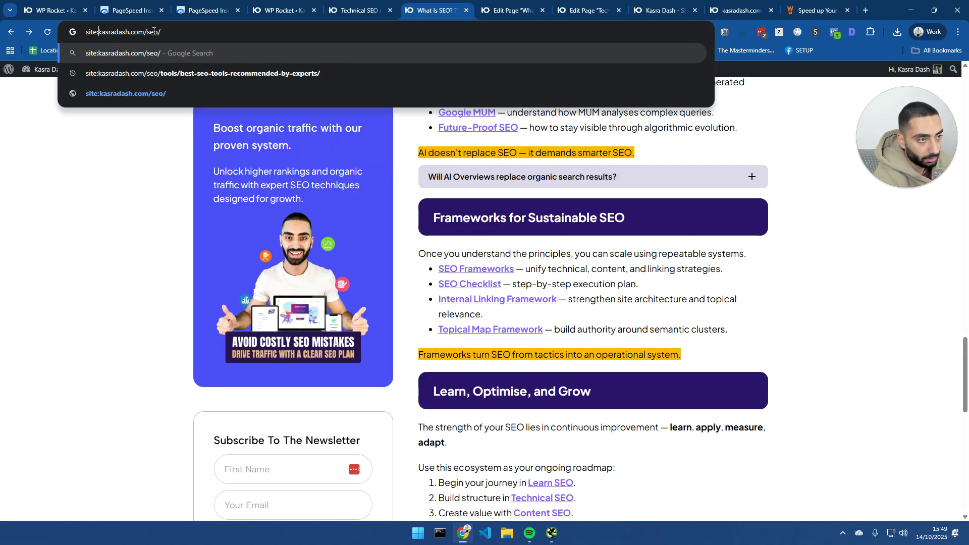
{"action": "left_click_drag", "start_coordinate": [147, 32], "coordinate": [214, 34]}
{"action": "key", "text": "BackSpace"}
{"action": "key", "text": "Return"}
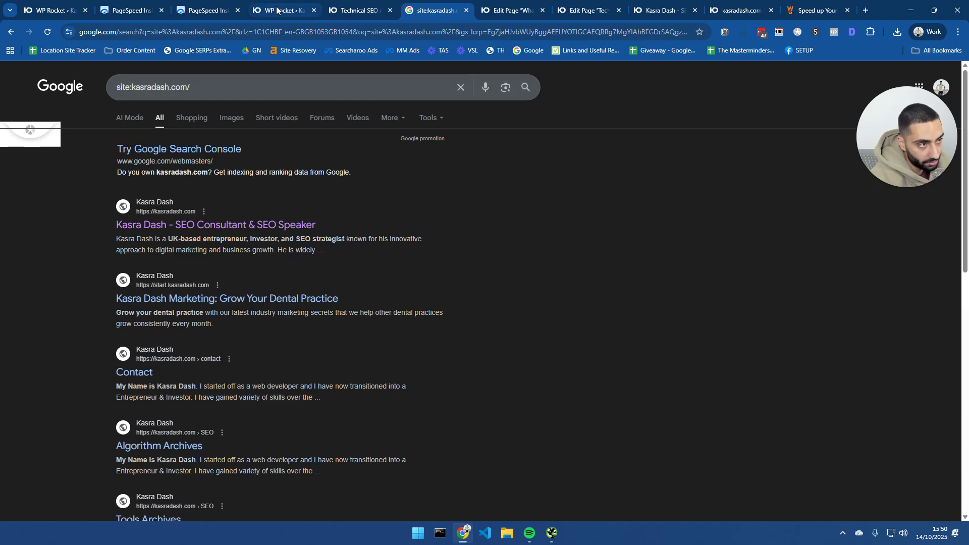
Step: Return to the audit guide's priority table and highlight the definition of the High priority
{"action": "left_click", "coordinate": [364, 14]}
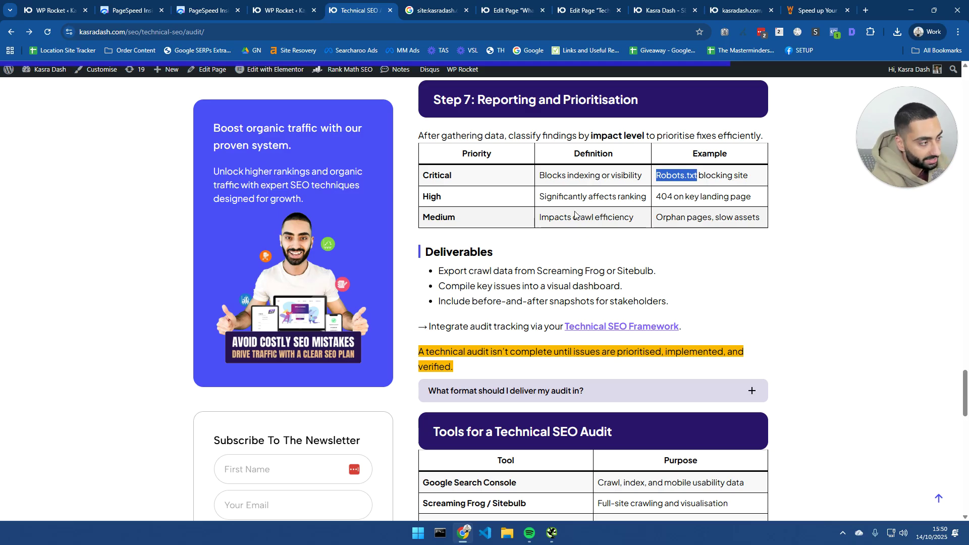
{"action": "left_click_drag", "start_coordinate": [539, 197], "coordinate": [637, 197]}
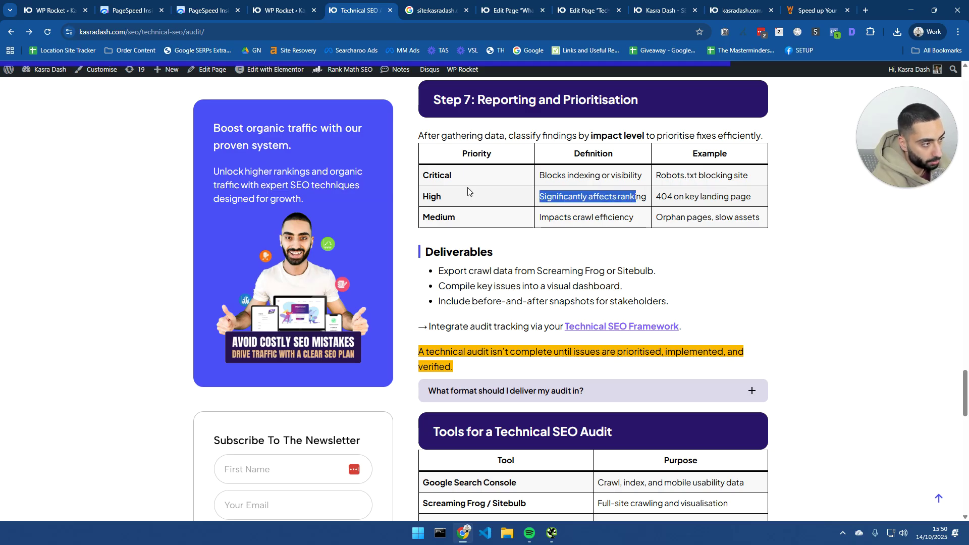
Step: Highlight the High priority's 404 example in the audit guide, then examine the Client Error (4xx) list in Screaming Frog
{"action": "left_click_drag", "start_coordinate": [465, 193], "coordinate": [423, 195]}
{"action": "left_click_drag", "start_coordinate": [667, 195], "coordinate": [757, 197]}
{"action": "left_click", "coordinate": [553, 533]}
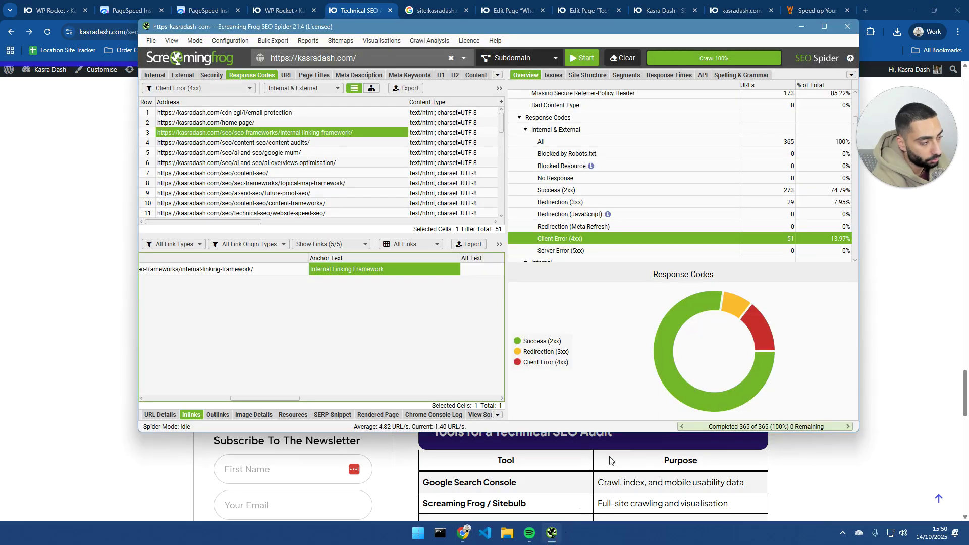
{"action": "double_click", "coordinate": [426, 26]}
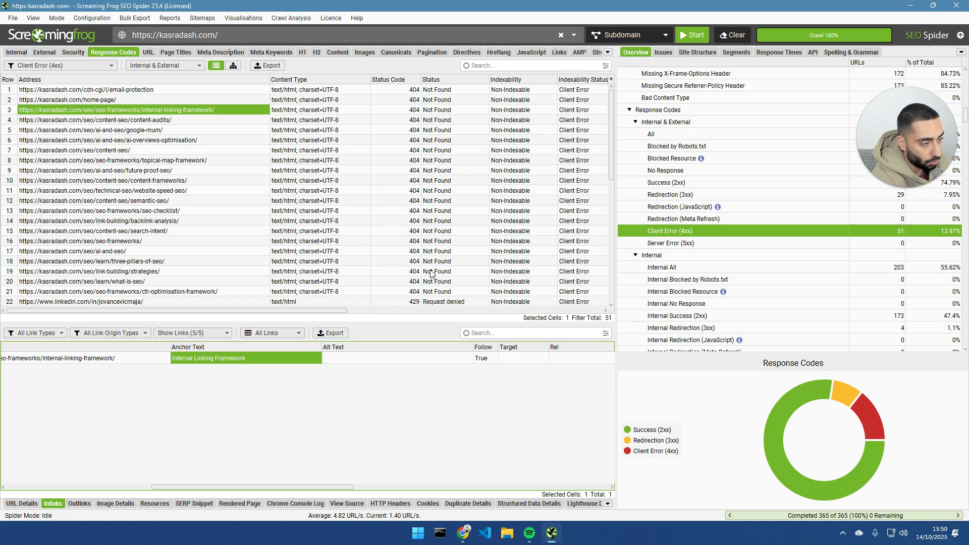
{"action": "scroll", "coordinate": [434, 254], "scroll_direction": "down", "scroll_amount": 1}
{"action": "scroll", "coordinate": [421, 241], "scroll_direction": "up", "scroll_amount": 1}
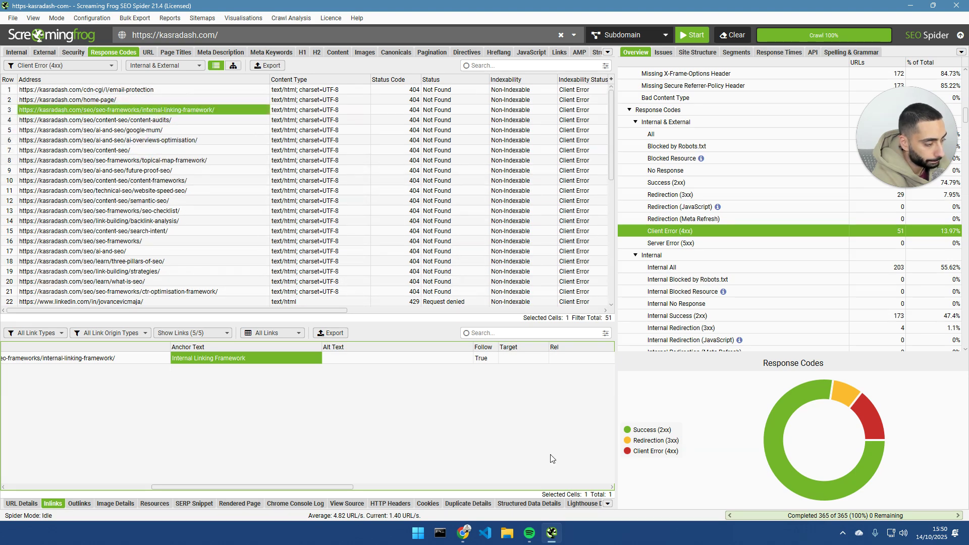
{"action": "left_click", "coordinate": [555, 534]}
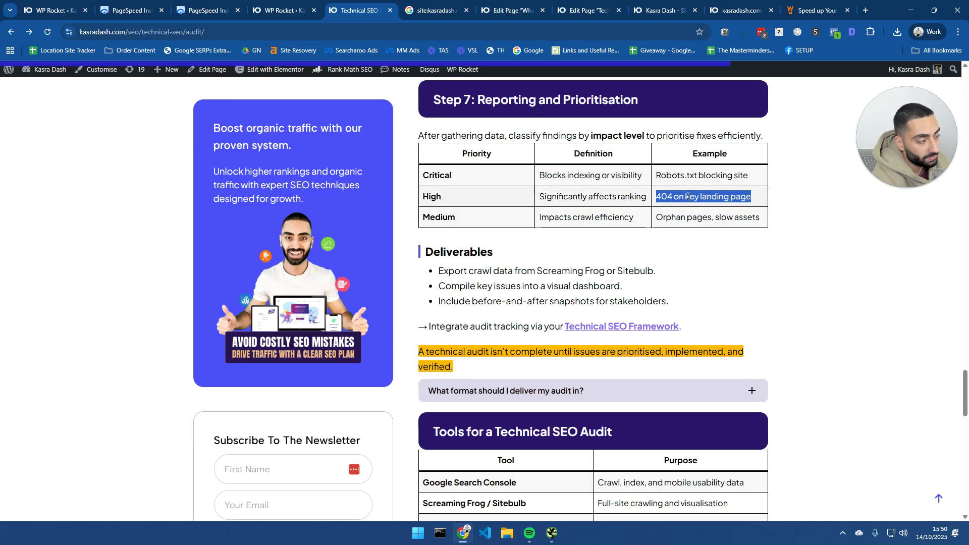
Step: Highlight the table's orphan pages and slow assets example for Medium priority and the Robots.txt example for Critical priority
{"action": "left_click_drag", "start_coordinate": [659, 216], "coordinate": [763, 218]}
{"action": "left_click_drag", "start_coordinate": [666, 175], "coordinate": [732, 199]}
{"action": "left_click_drag", "start_coordinate": [657, 217], "coordinate": [715, 216]}
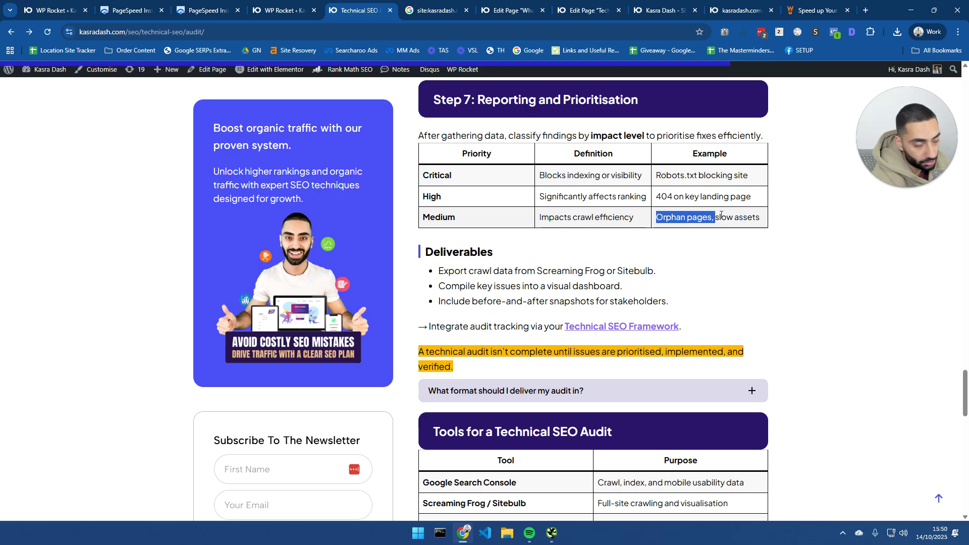
{"action": "left_click_drag", "start_coordinate": [760, 217], "coordinate": [656, 217]}
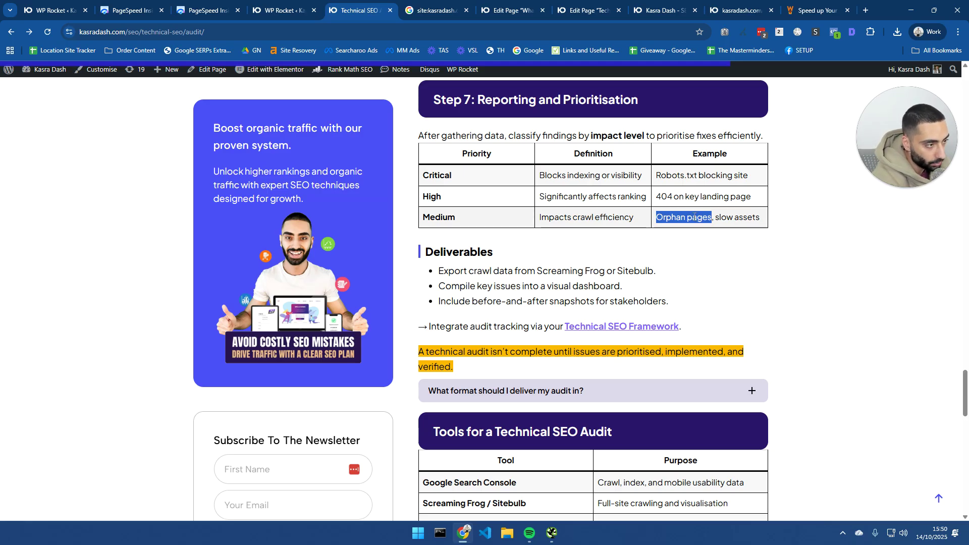
{"action": "left_click_drag", "start_coordinate": [698, 175], "coordinate": [652, 174]}
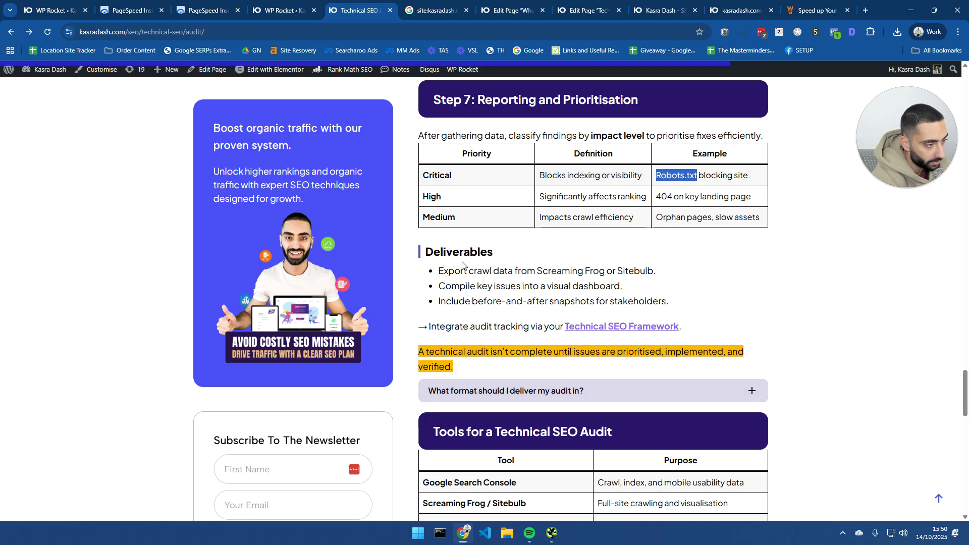
Step: Switch to Screaming Frog and export the Client Error (4xx) list as kasradash ERRORS.csv to the Desktop
{"action": "left_click", "coordinate": [552, 533]}
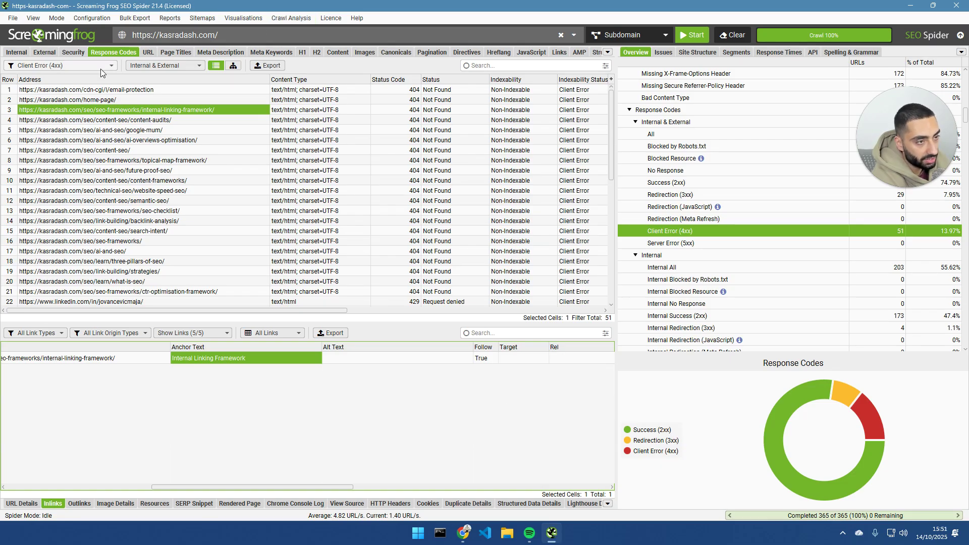
{"action": "left_click", "coordinate": [276, 68]}
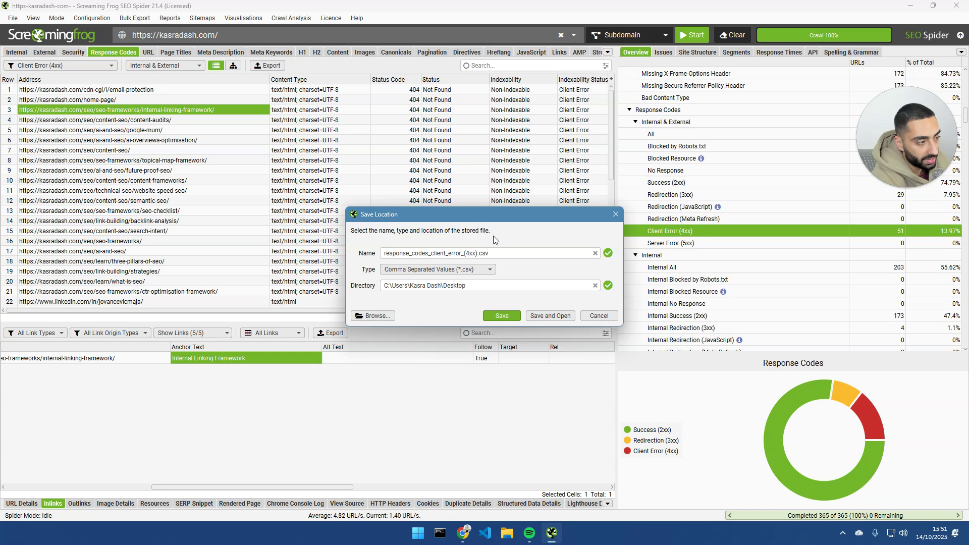
{"action": "type", "text": "kasradash"}
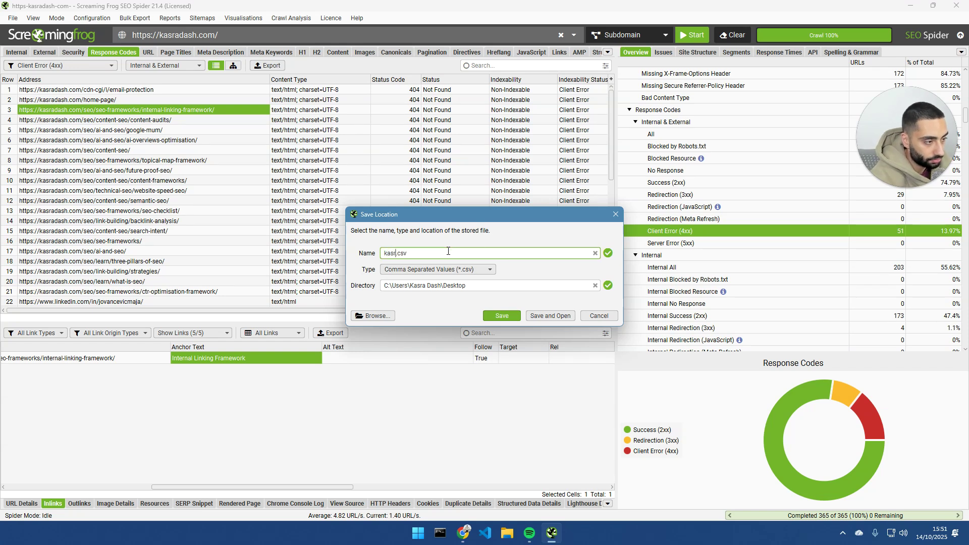
{"action": "type", "text": " ERRORS"}
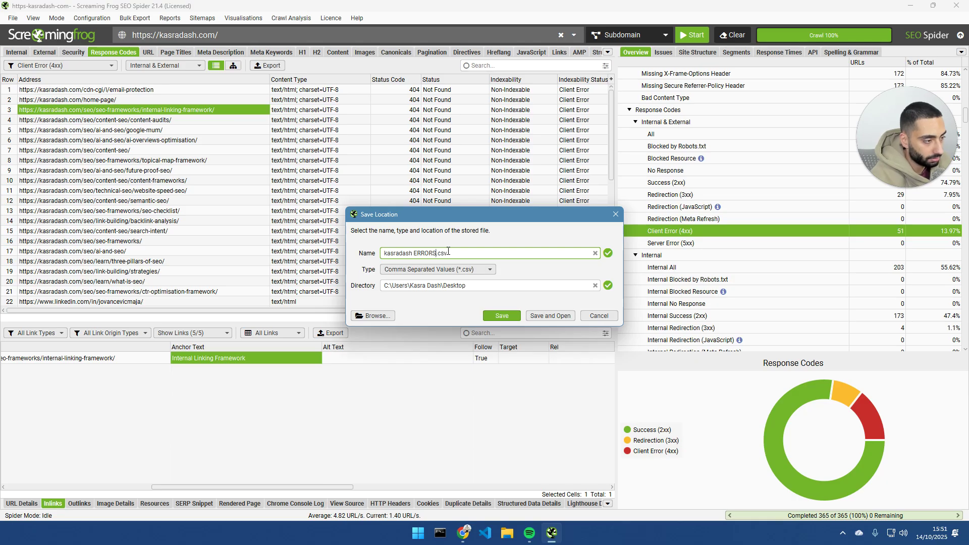
{"action": "left_click", "coordinate": [504, 318]}
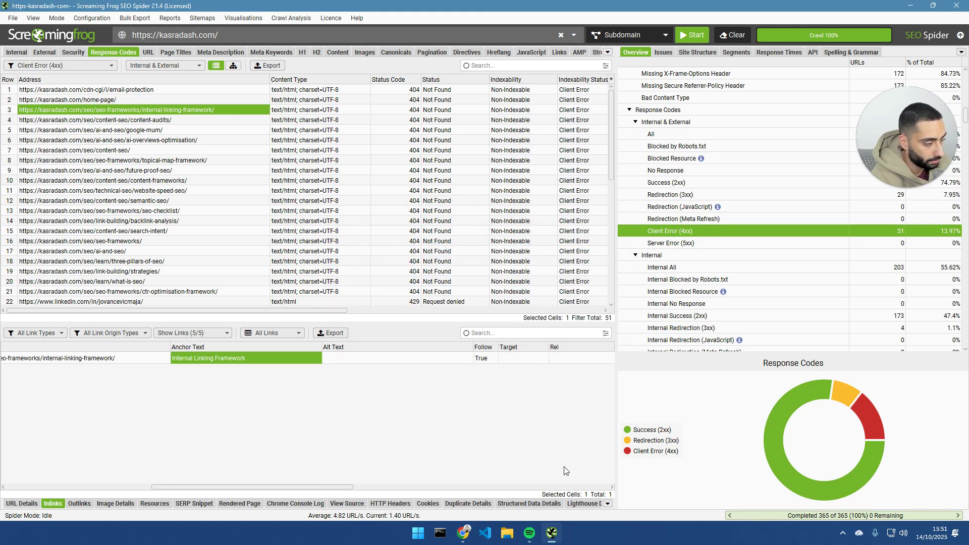
Step: Open a blank Google Sheets spreadsheet and upload kasradash ERRORS.csv from the Desktop for import
{"action": "key", "text": "alt+Tab"}
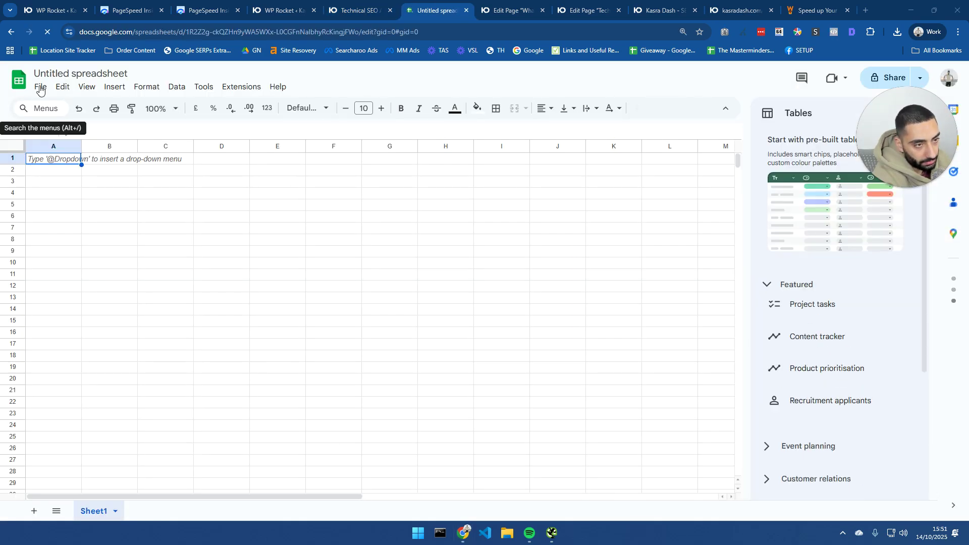
{"action": "left_click", "coordinate": [40, 89]}
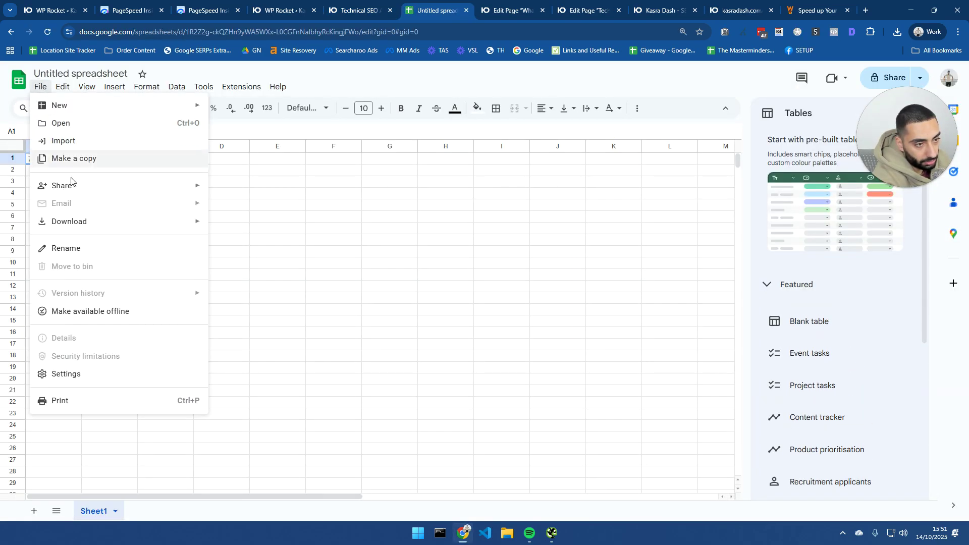
{"action": "left_click", "coordinate": [61, 141]}
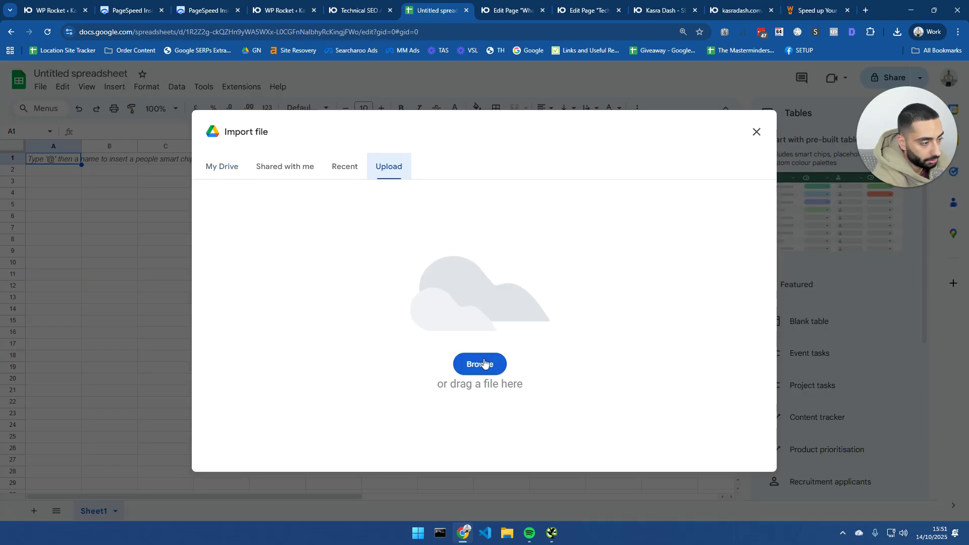
{"action": "left_click", "coordinate": [484, 363]}
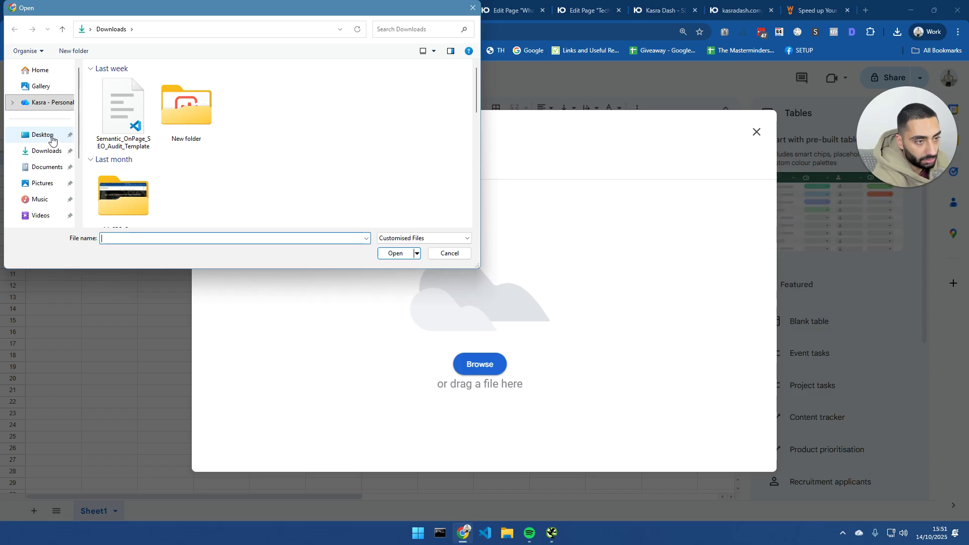
{"action": "left_click", "coordinate": [42, 135]}
{"action": "left_click", "coordinate": [344, 170]}
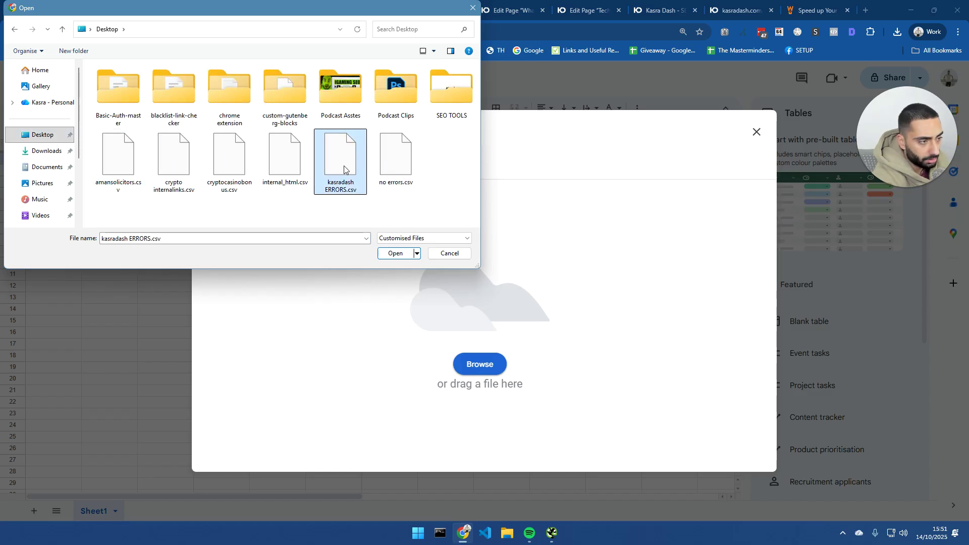
{"action": "left_click", "coordinate": [397, 255]}
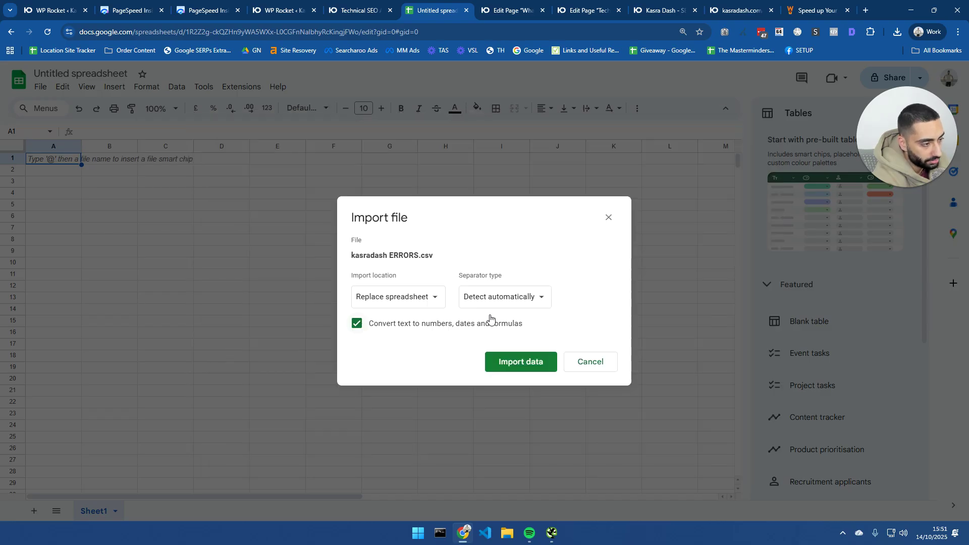
Step: Import the CSV data with the import location set to Append to current sheet
{"action": "left_click", "coordinate": [498, 303]}
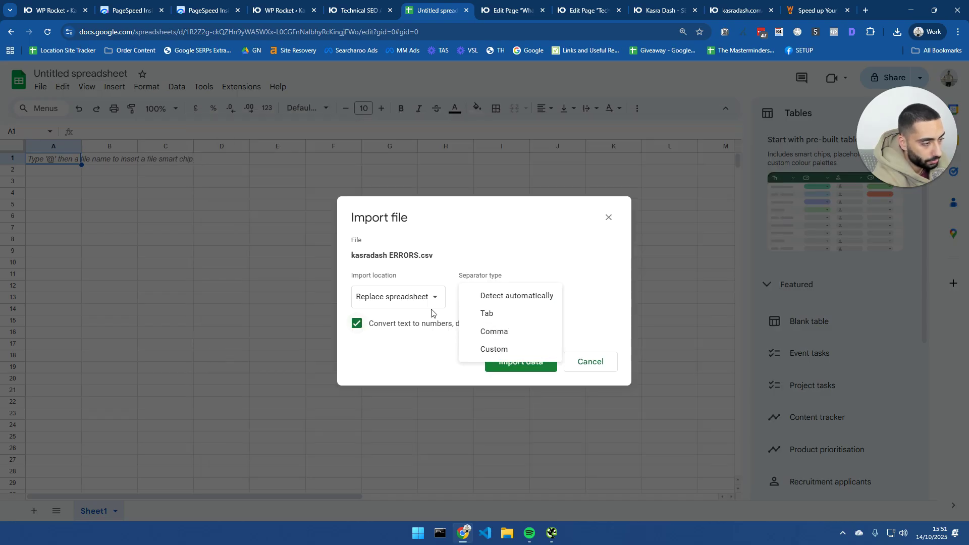
{"action": "left_click", "coordinate": [399, 297]}
{"action": "left_click", "coordinate": [409, 329]}
{"action": "left_click", "coordinate": [525, 364]}
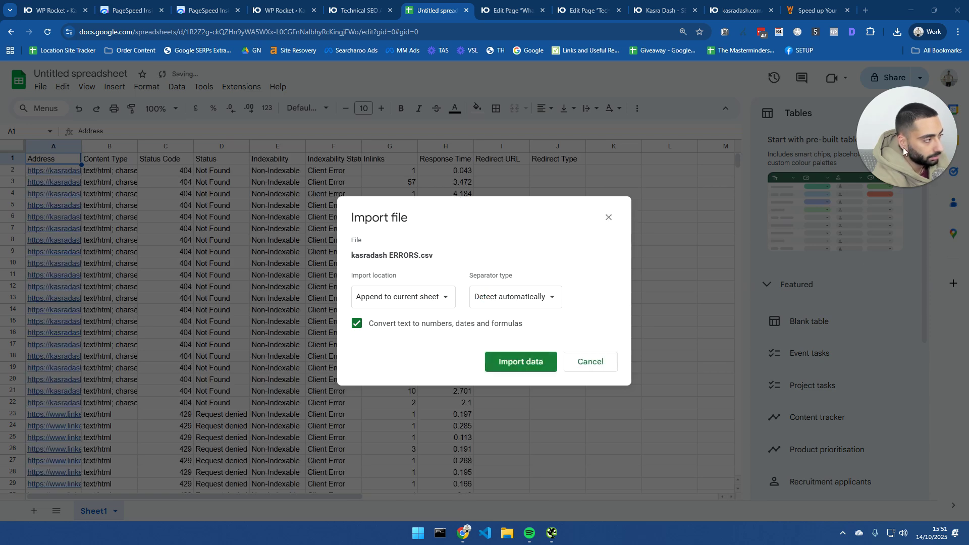
Step: Examine the Status Code column of the imported errors, highlighting the 404 and 429 rows down to the end of the data
{"action": "left_click_drag", "start_coordinate": [902, 151], "coordinate": [845, 138]}
{"action": "left_click_drag", "start_coordinate": [175, 172], "coordinate": [182, 371]}
{"action": "left_click_drag", "start_coordinate": [178, 414], "coordinate": [179, 442]}
{"action": "scroll", "coordinate": [178, 460], "scroll_direction": "down", "scroll_amount": 3}
{"action": "scroll", "coordinate": [170, 399], "scroll_direction": "down", "scroll_amount": 6}
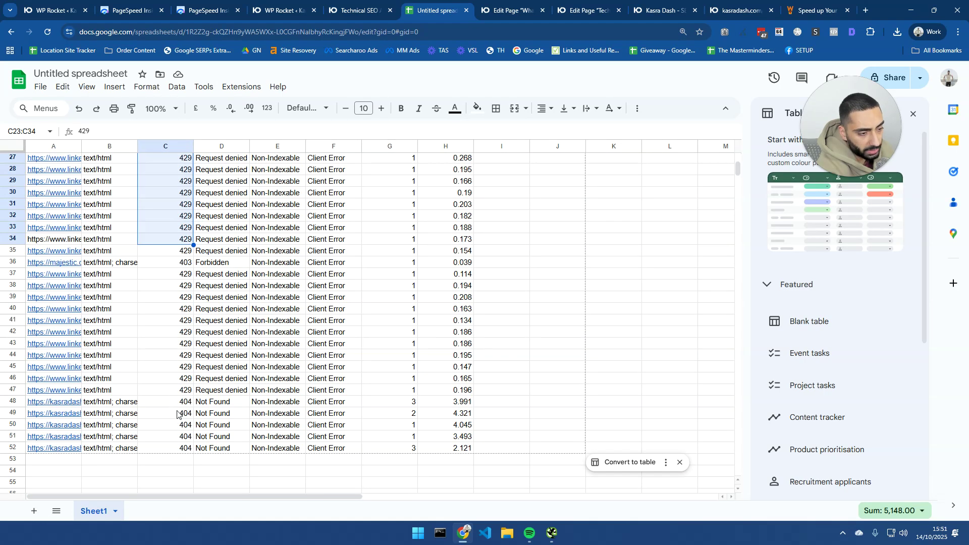
{"action": "scroll", "coordinate": [176, 407], "scroll_direction": "up", "scroll_amount": 9}
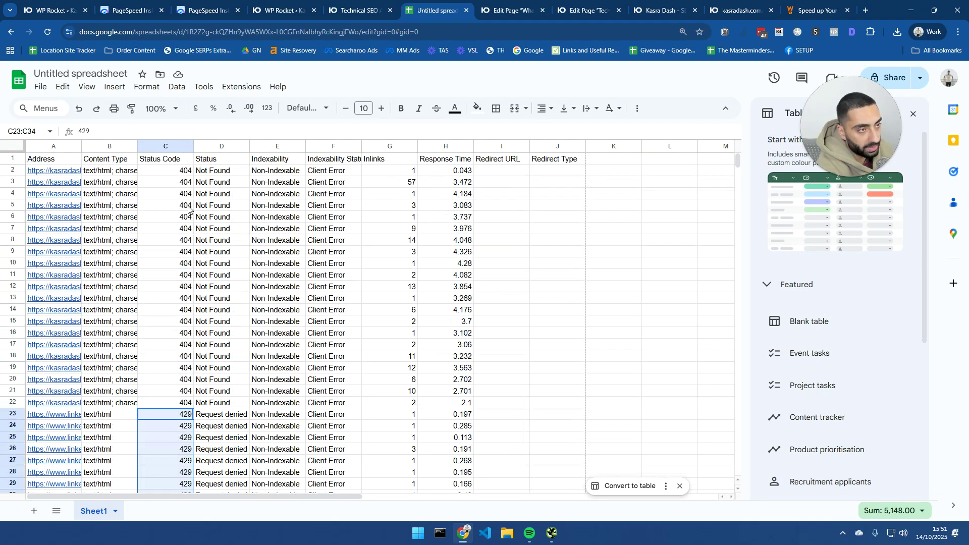
Step: Add the header FIXED in cell K1, beside the Redirect Type column
{"action": "left_click", "coordinate": [353, 10]}
{"action": "left_click", "coordinate": [433, 11]}
{"action": "left_click", "coordinate": [612, 147]}
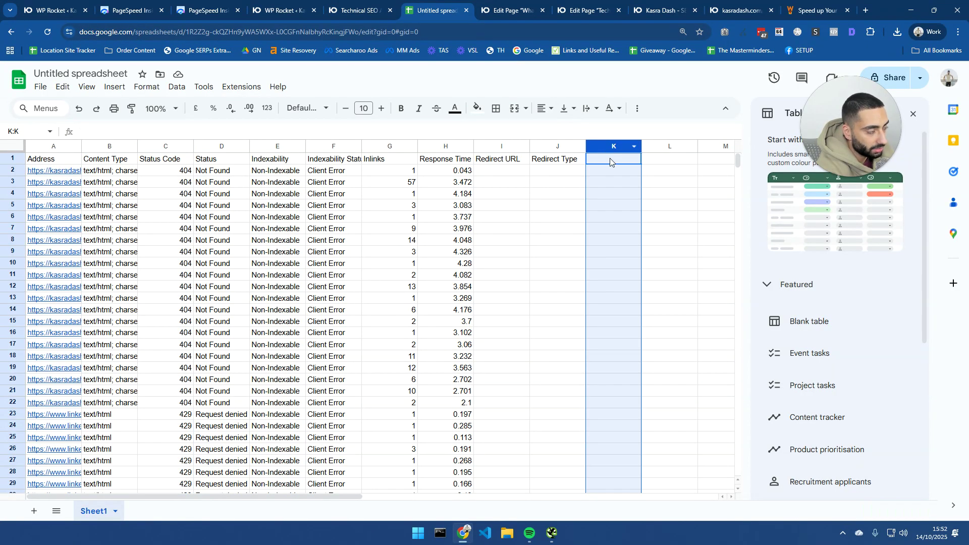
{"action": "left_click", "coordinate": [612, 159]}
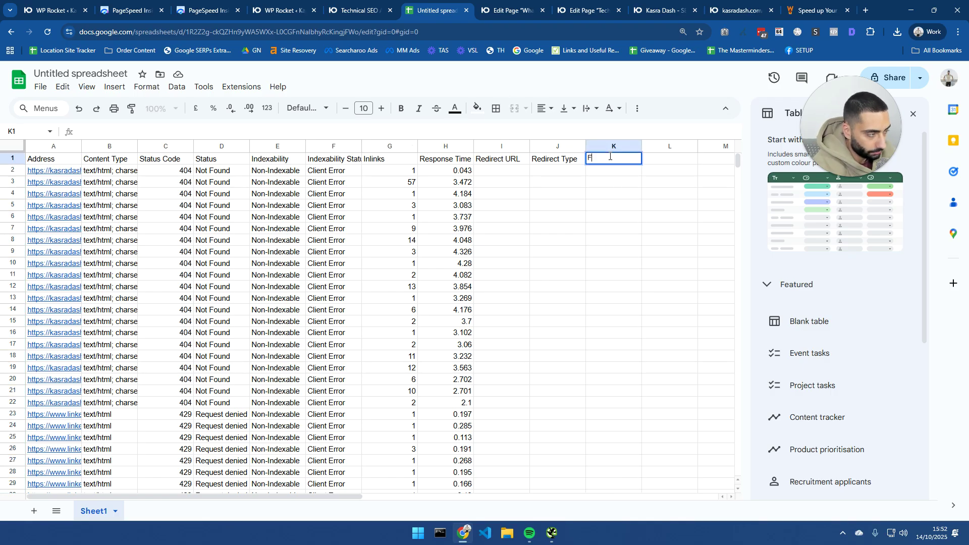
{"action": "key", "text": "Return"}
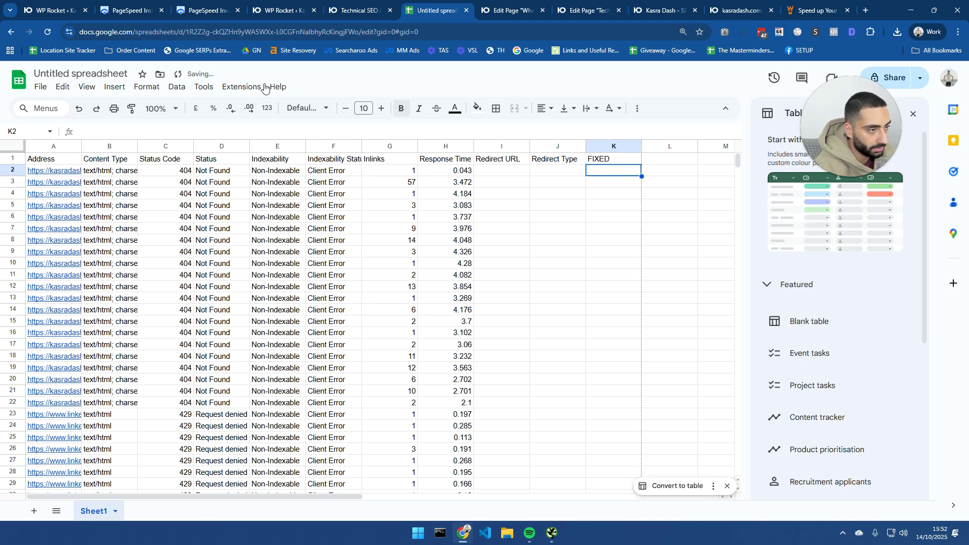
Step: Insert a tick box in K2 and fill it down the FIXED column to K52
{"action": "left_click", "coordinate": [115, 87]}
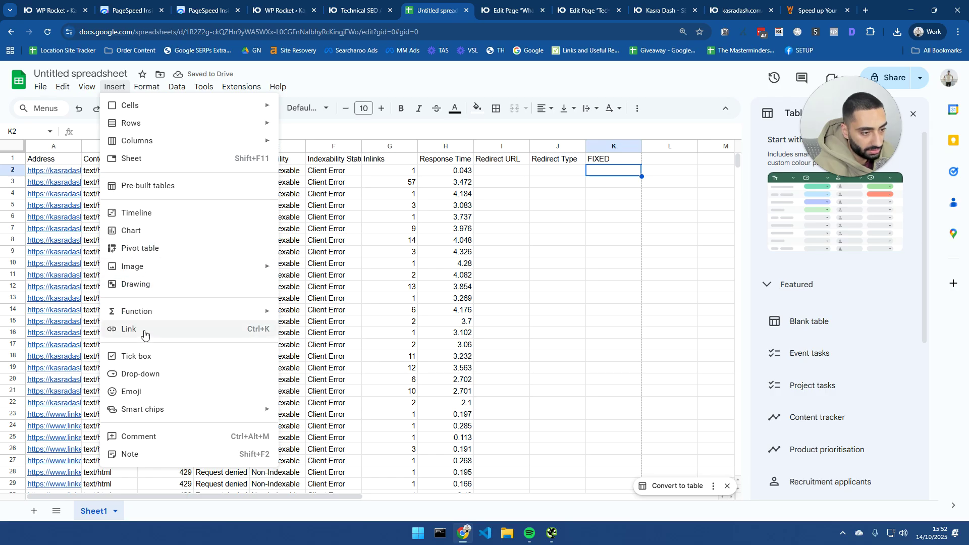
{"action": "left_click", "coordinate": [137, 356]}
{"action": "left_click_drag", "start_coordinate": [643, 174], "coordinate": [632, 299]}
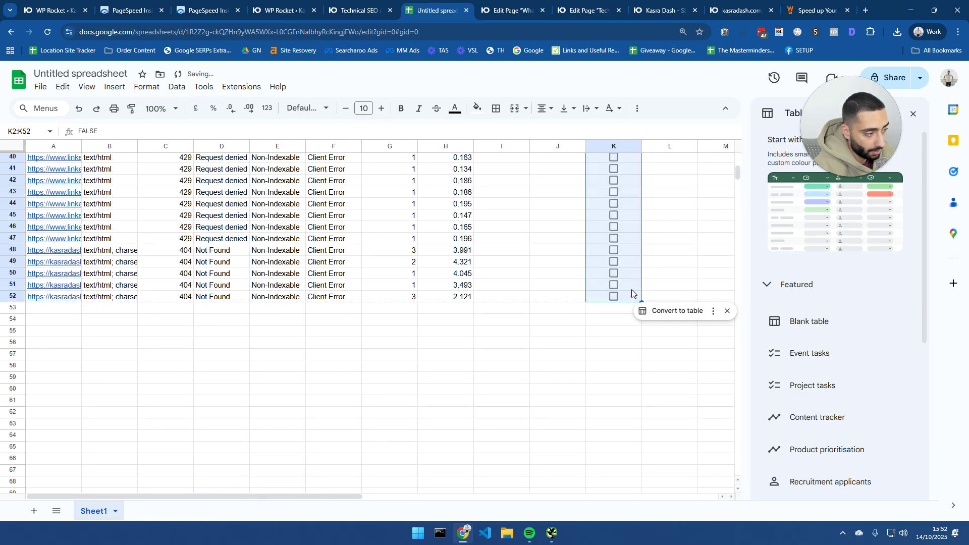
{"action": "scroll", "coordinate": [620, 280], "scroll_direction": "up", "scroll_amount": 10}
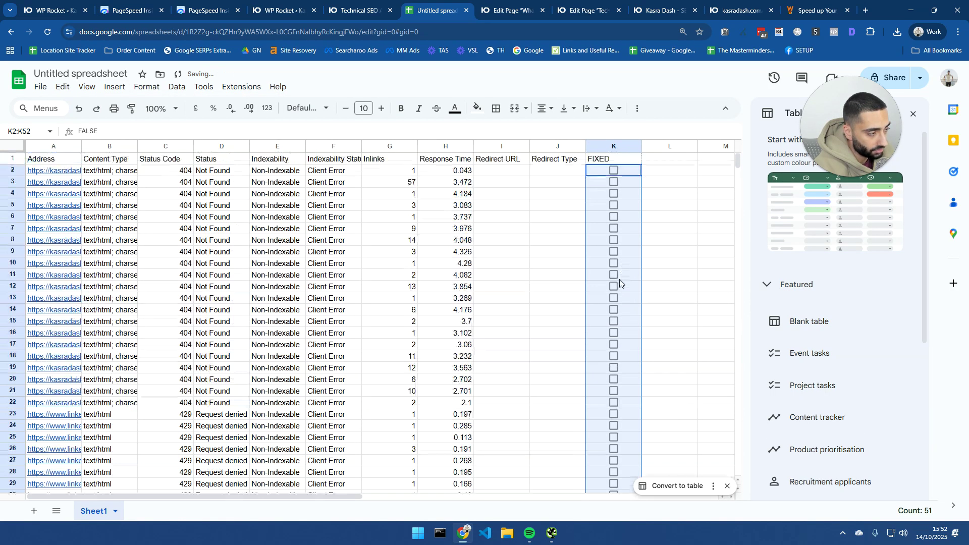
Step: Add a conditional format rule to K2:K52 that applies the default green style when the text contains "true"
{"action": "left_click", "coordinate": [176, 87]}
{"action": "mouse_move", "coordinate": [144, 89]}
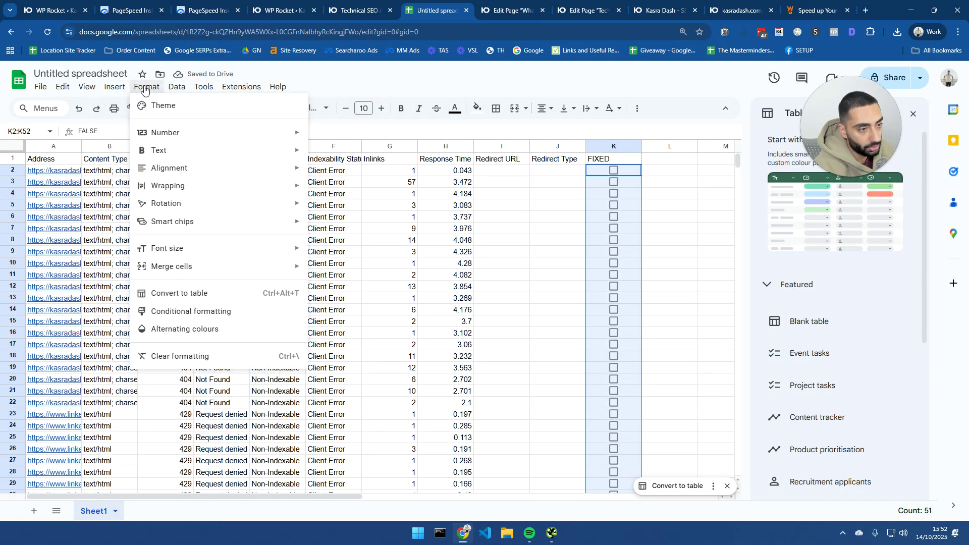
{"action": "left_click", "coordinate": [211, 313]}
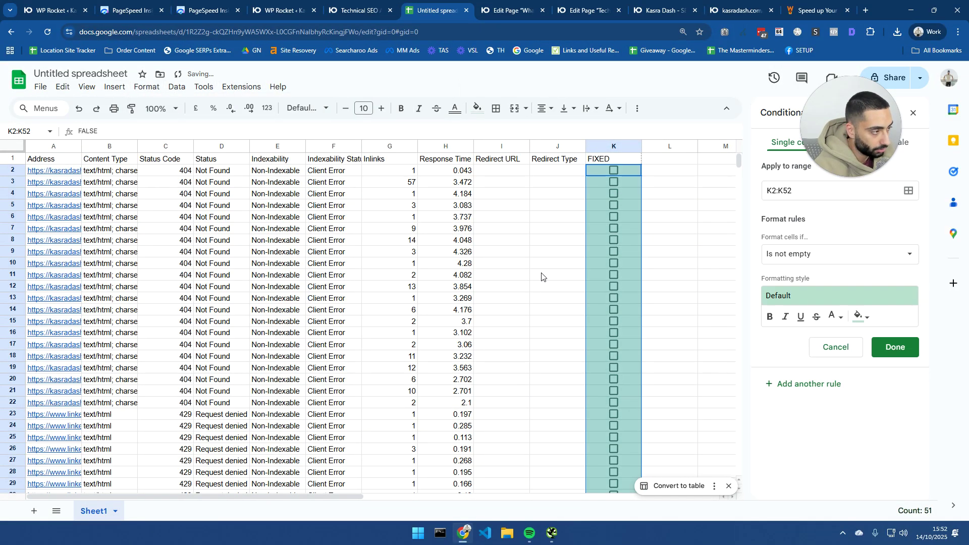
{"action": "left_click", "coordinate": [806, 255]}
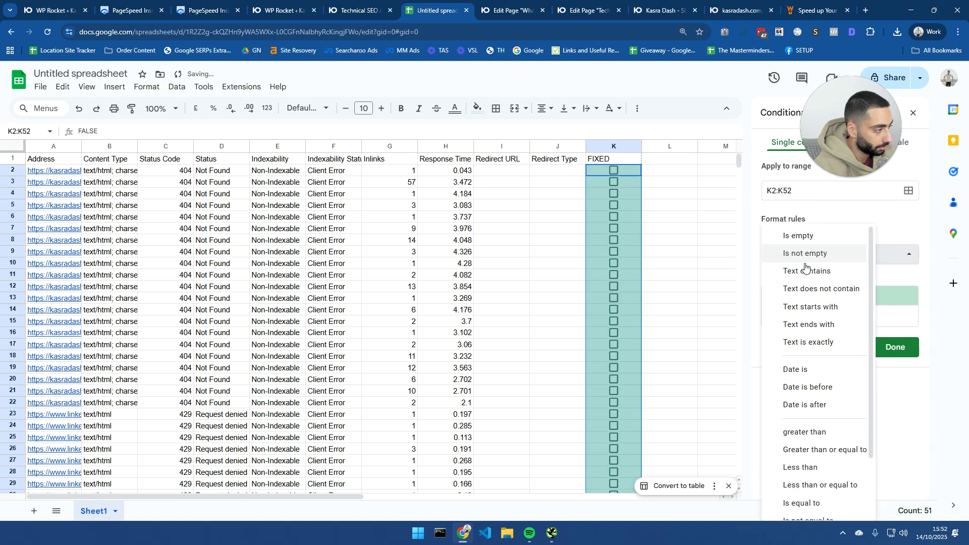
{"action": "left_click", "coordinate": [805, 271]}
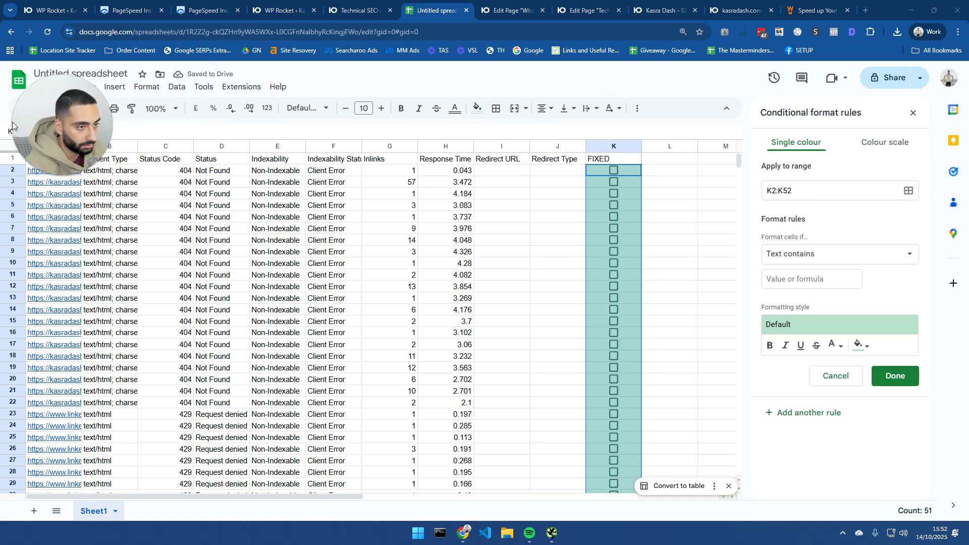
{"action": "left_click", "coordinate": [813, 283]}
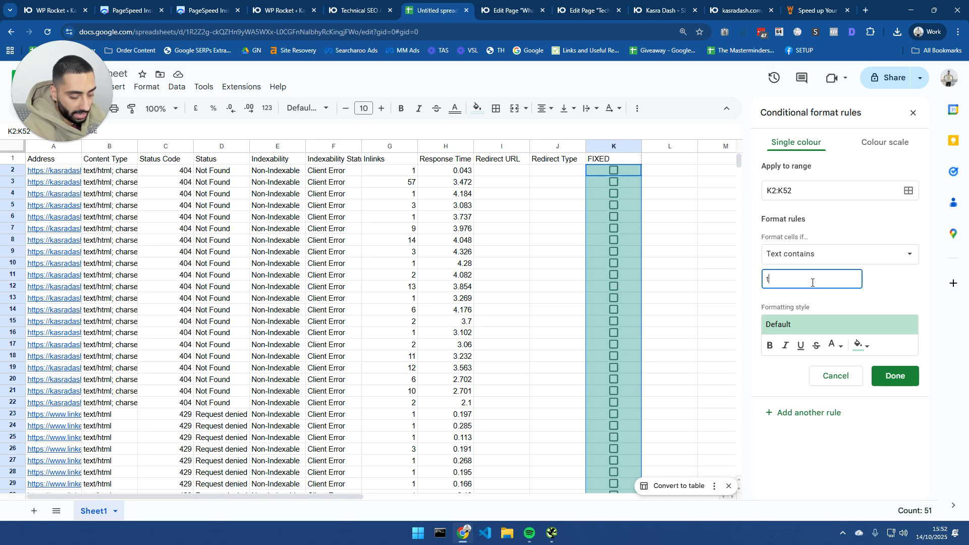
{"action": "left_click", "coordinate": [884, 298]}
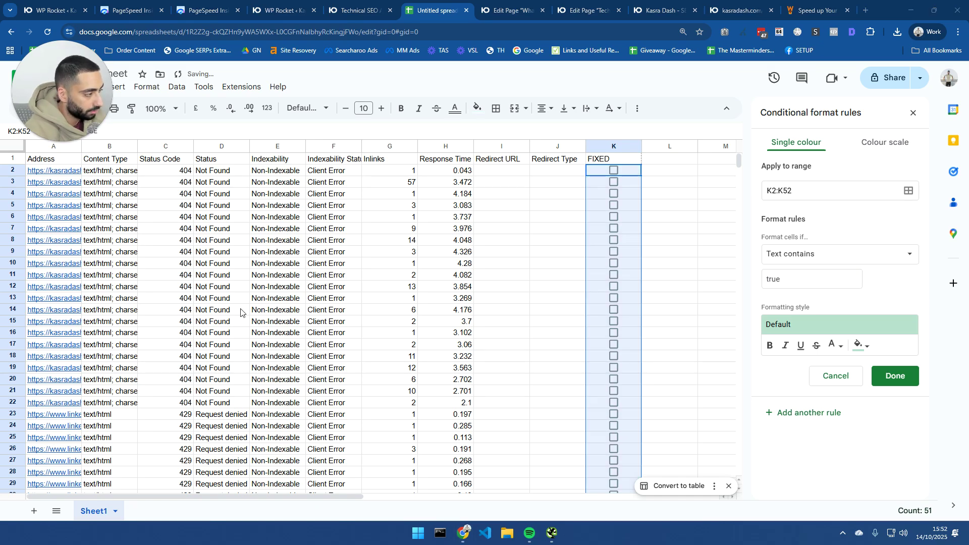
{"action": "left_click", "coordinate": [896, 376]}
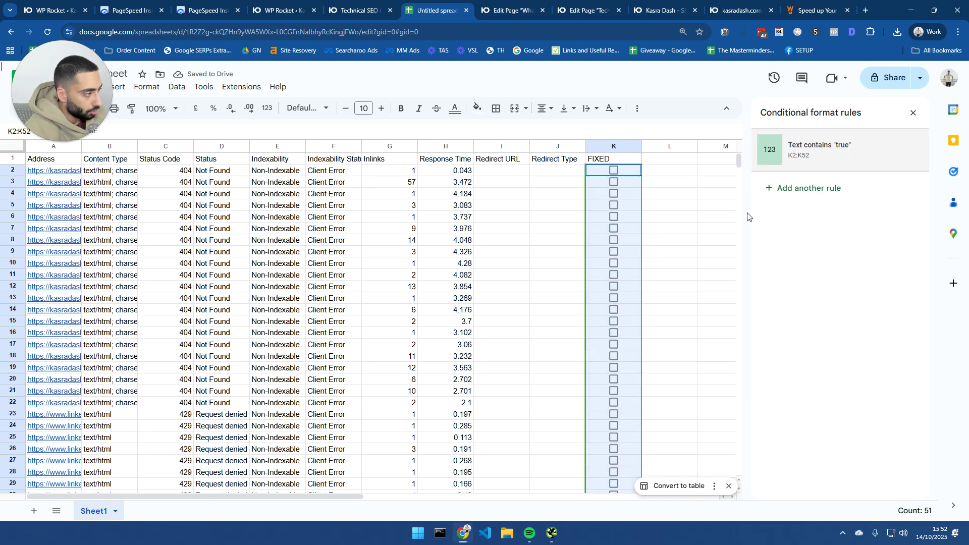
Step: Add a second conditional format rule to K2:K52 that fills cells light red when the text contains "false"
{"action": "left_click", "coordinate": [820, 190]}
{"action": "left_click", "coordinate": [804, 253]}
{"action": "left_click", "coordinate": [825, 270]}
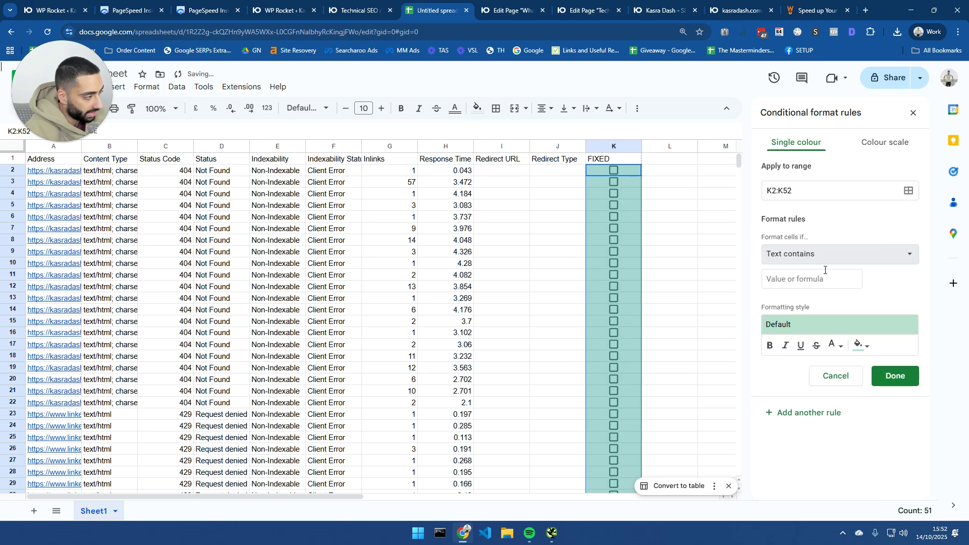
{"action": "left_click", "coordinate": [799, 281]}
{"action": "left_click", "coordinate": [808, 326]}
{"action": "left_click", "coordinate": [881, 354]}
{"action": "left_click", "coordinate": [895, 376]}
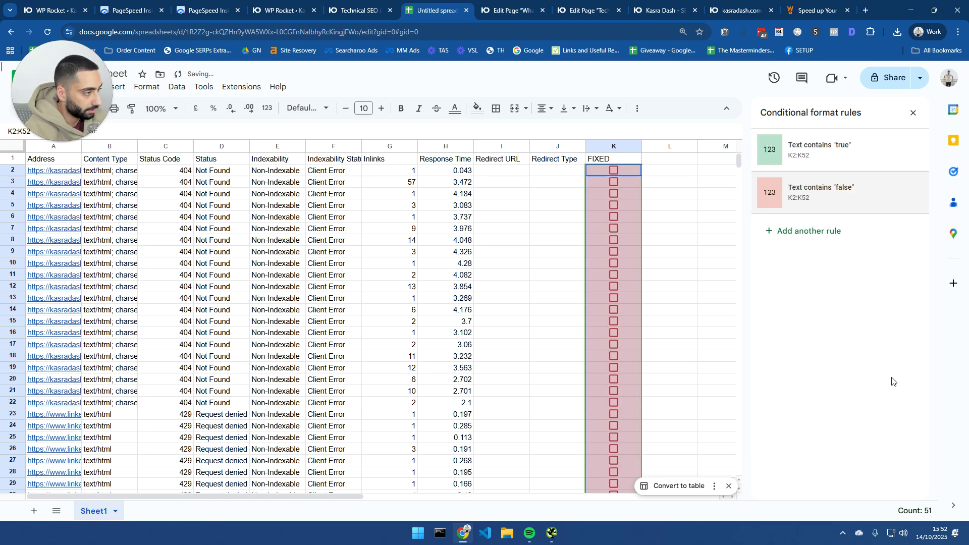
{"action": "left_click", "coordinate": [913, 113]}
Step: Try out several tick boxes in the first rows of the FIXED column, then undo the ticks
{"action": "left_click", "coordinate": [651, 194]}
{"action": "left_click", "coordinate": [614, 170]}
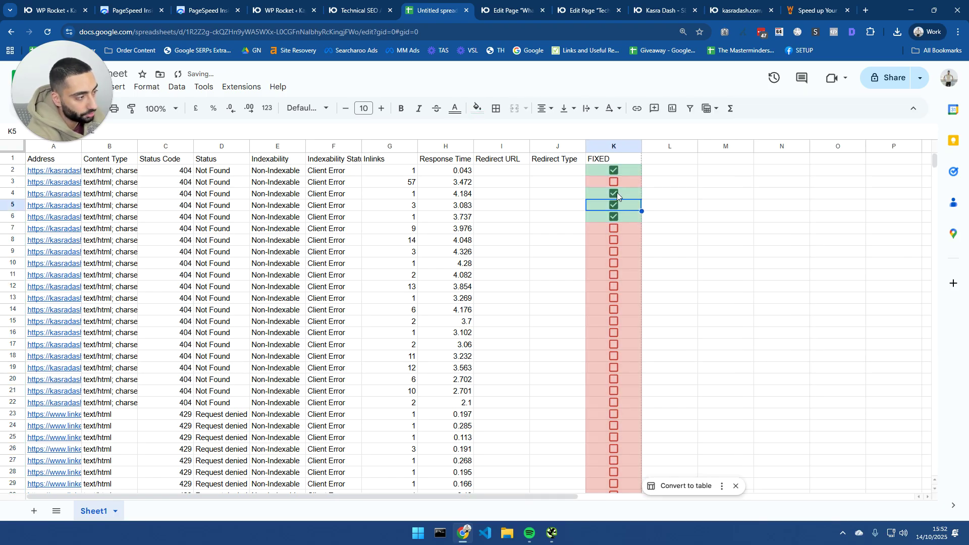
{"action": "key", "text": "ctrl+z"}
{"action": "key", "text": "ctrl+z"}
{"action": "key", "text": "ctrl+z"}
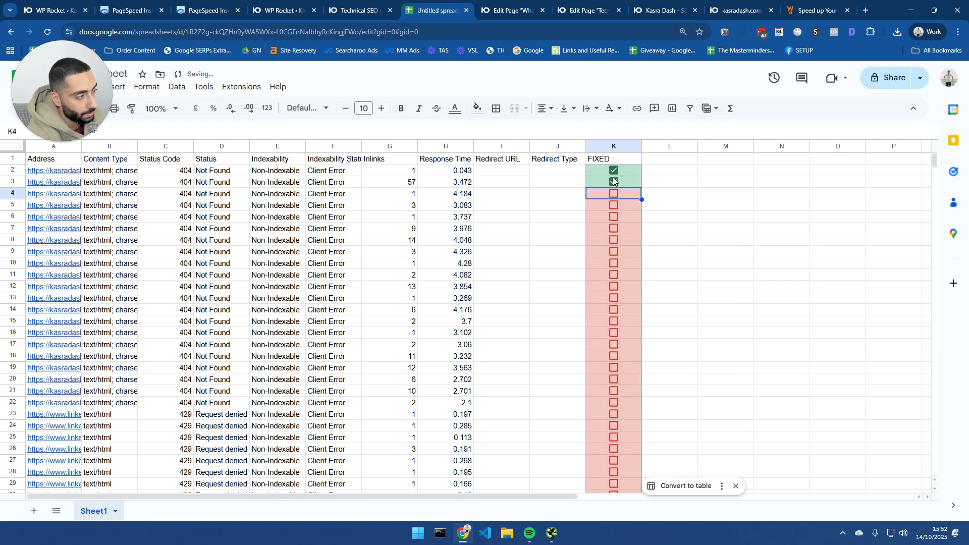
Step: Return to the audit guide and highlight the Tools for a Technical SEO Audit heading and the Screaming Frog entry
{"action": "key", "text": "ctrl+shift+Tab"}
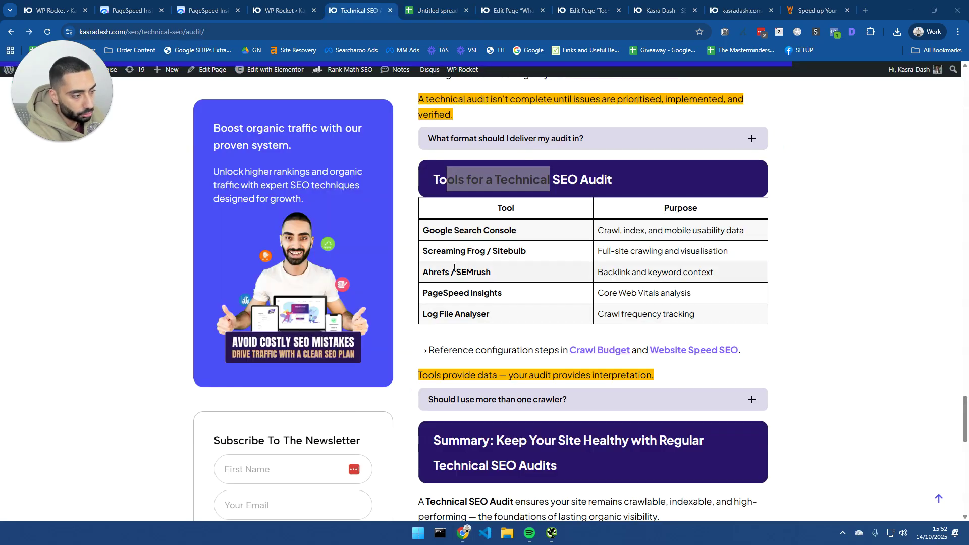
{"action": "left_click_drag", "start_coordinate": [438, 178], "coordinate": [587, 177]}
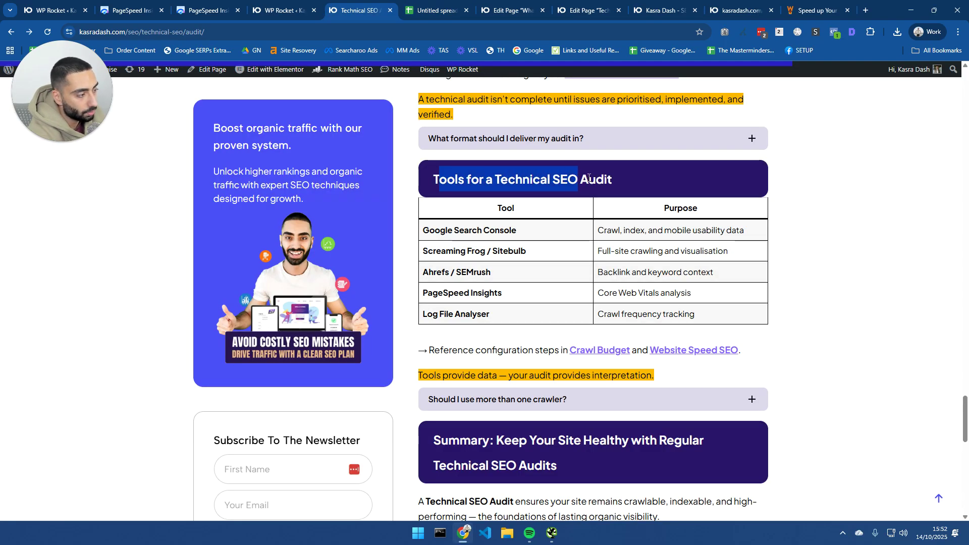
{"action": "left_click_drag", "start_coordinate": [429, 229], "coordinate": [419, 257]}
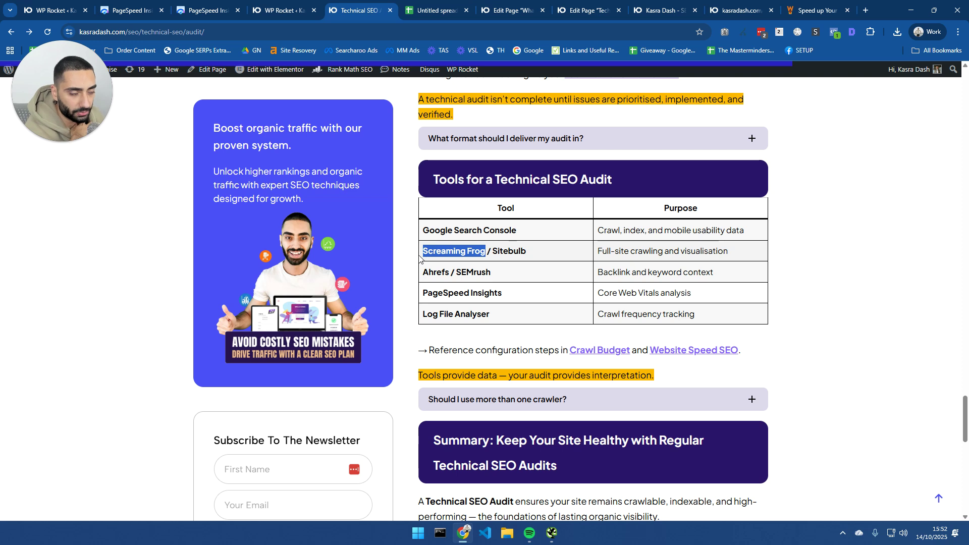
Step: Search the web for Sitebulb from the guide's tools table and open the sitebulb.com homepage in a new tab
{"action": "double_click", "coordinate": [505, 252]}
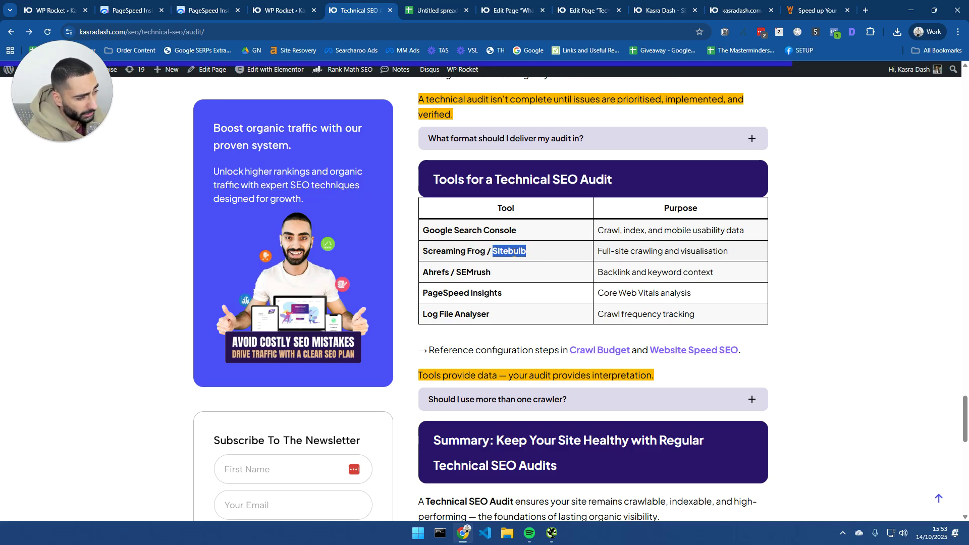
{"action": "right_click", "coordinate": [512, 253]}
{"action": "left_click", "coordinate": [549, 294]}
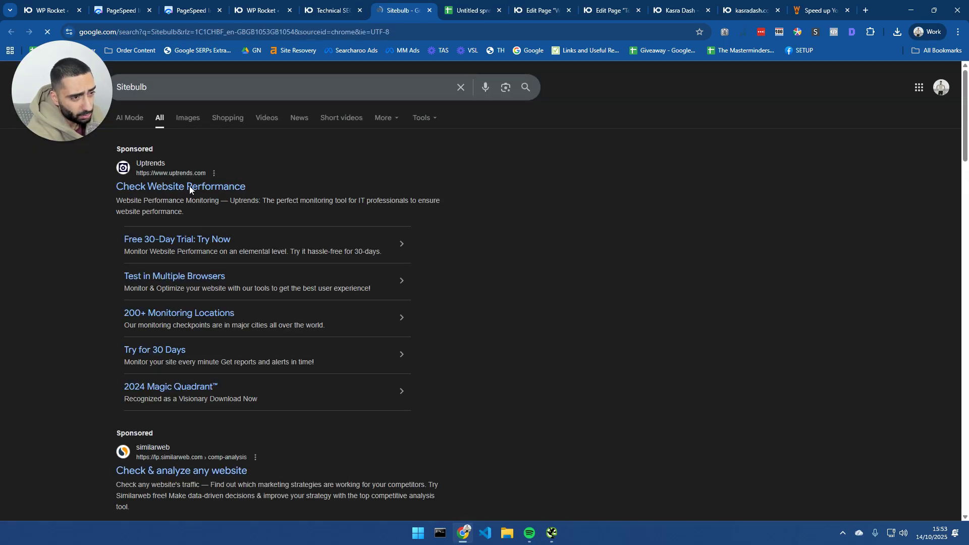
{"action": "scroll", "coordinate": [111, 277], "scroll_direction": "down", "scroll_amount": 2}
{"action": "scroll", "coordinate": [118, 288], "scroll_direction": "down", "scroll_amount": 5}
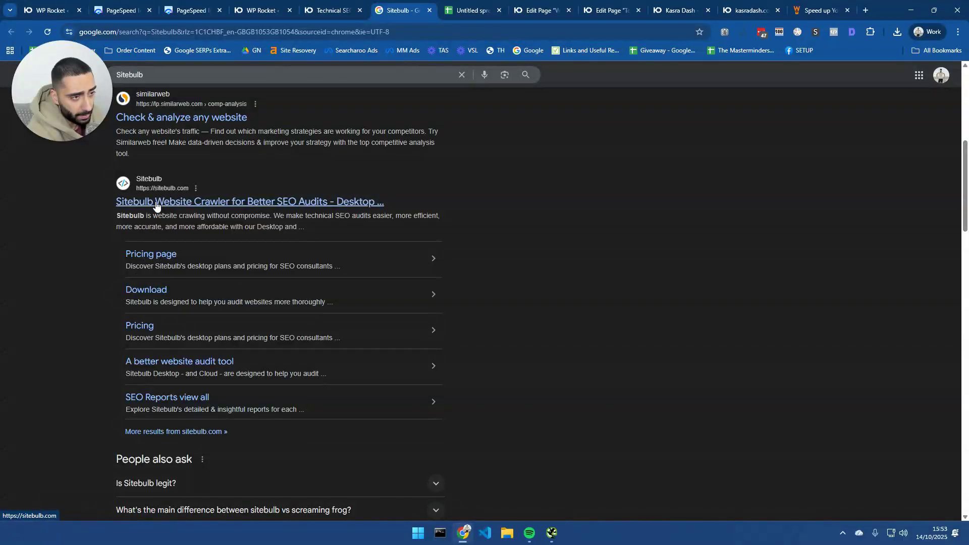
{"action": "middle_click", "coordinate": [303, 202]}
{"action": "left_click", "coordinate": [435, 6]}
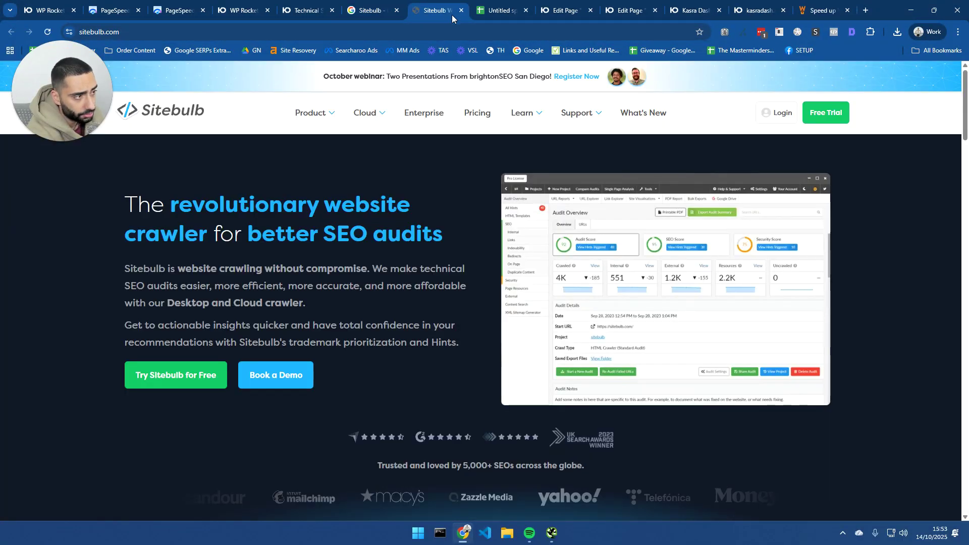
{"action": "left_click", "coordinate": [467, 115]}
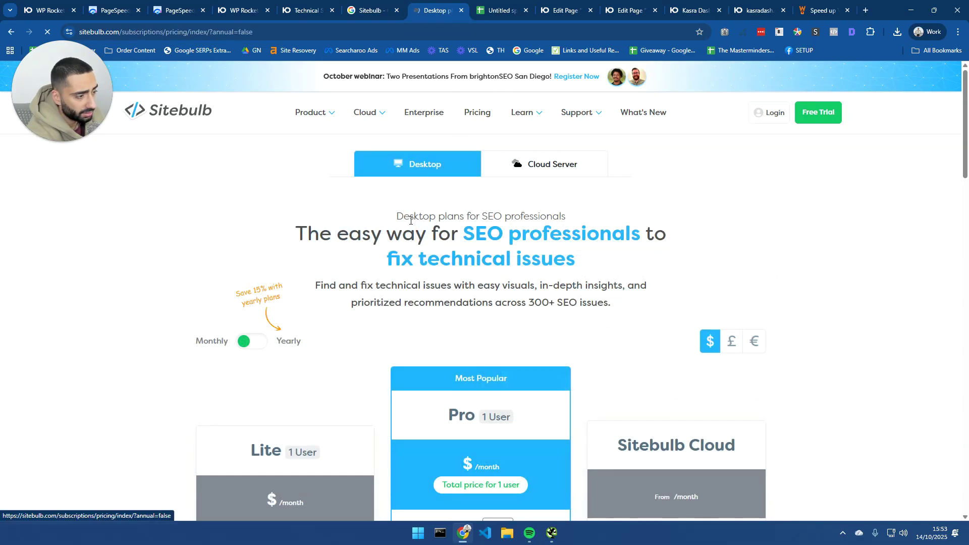
{"action": "scroll", "coordinate": [320, 249], "scroll_direction": "down", "scroll_amount": 4}
{"action": "scroll", "coordinate": [319, 237], "scroll_direction": "up", "scroll_amount": 4}
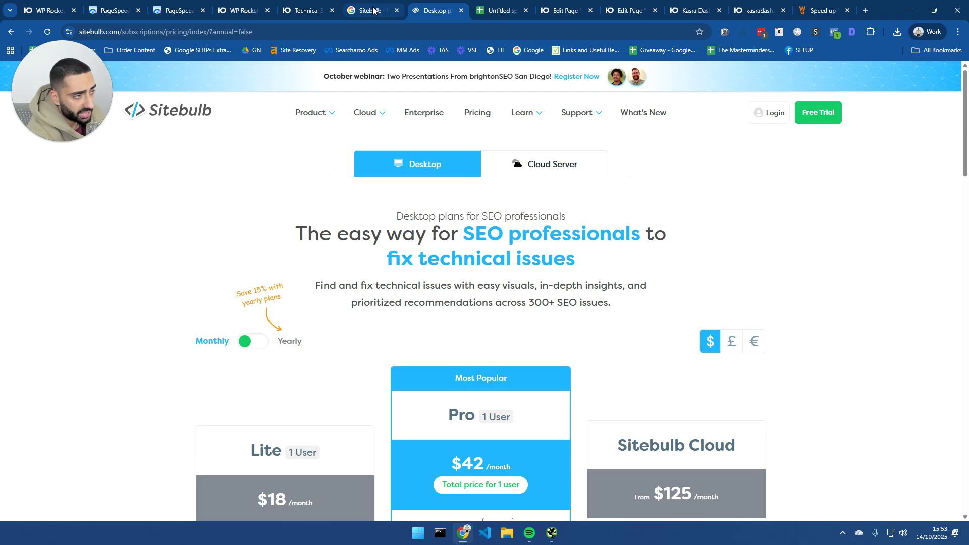
{"action": "left_click", "coordinate": [818, 115]}
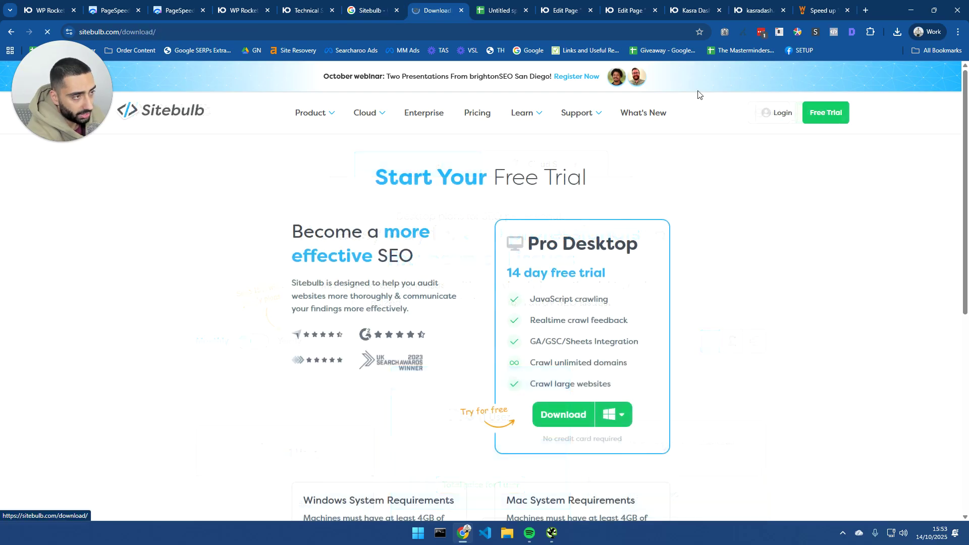
{"action": "left_click_drag", "start_coordinate": [531, 273], "coordinate": [606, 273]}
{"action": "left_click", "coordinate": [368, 10]}
{"action": "left_click", "coordinate": [461, 10]}
Step: Go back to the guide's tools table and highlight the Ahrefs, PageSpeed Insights and Log File Analyser entries
{"action": "left_click", "coordinate": [308, 10]}
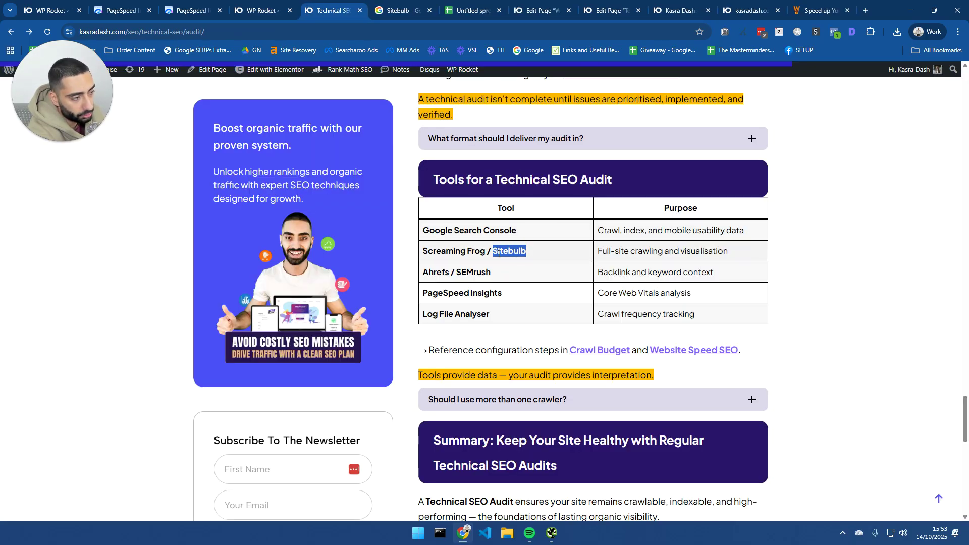
{"action": "double_click", "coordinate": [428, 273]}
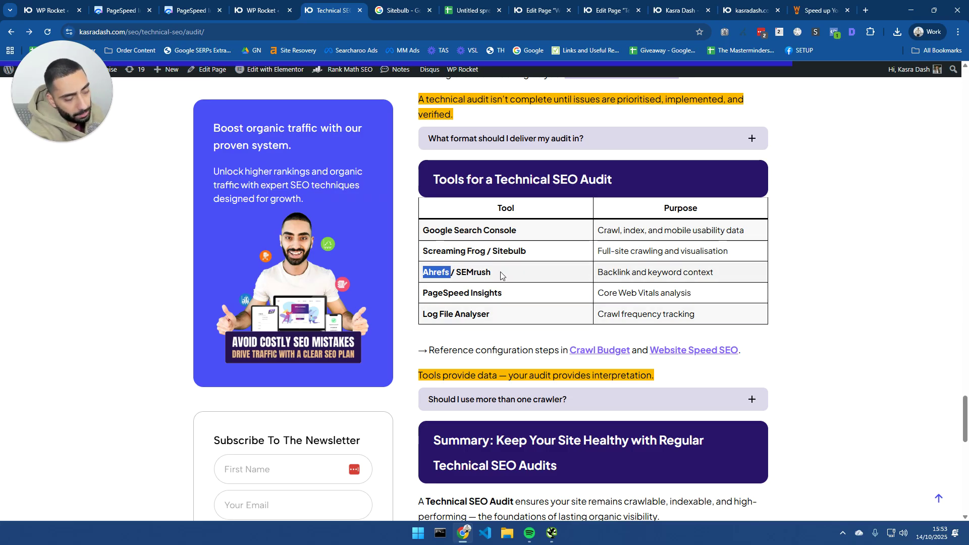
{"action": "triple_click", "coordinate": [439, 292]}
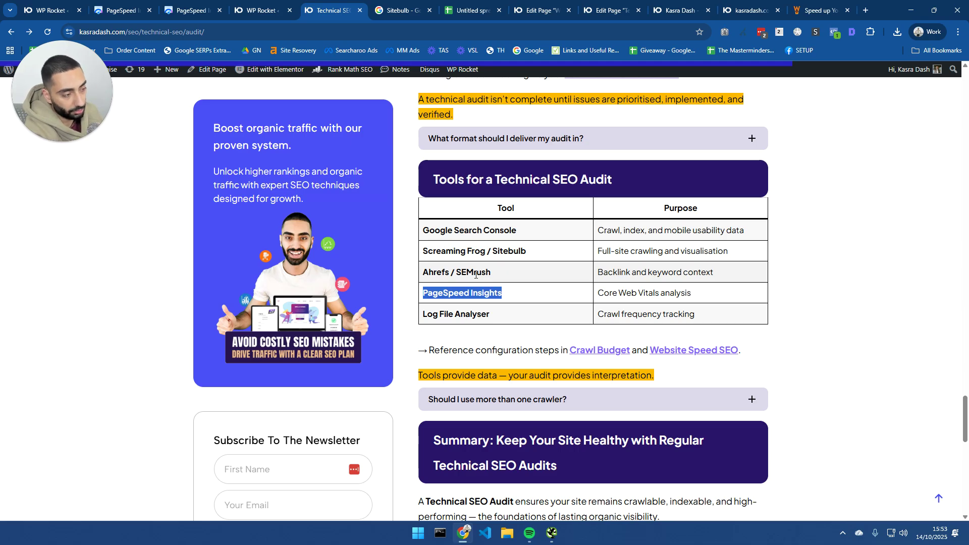
{"action": "triple_click", "coordinate": [469, 316]}
{"action": "triple_click", "coordinate": [471, 317]}
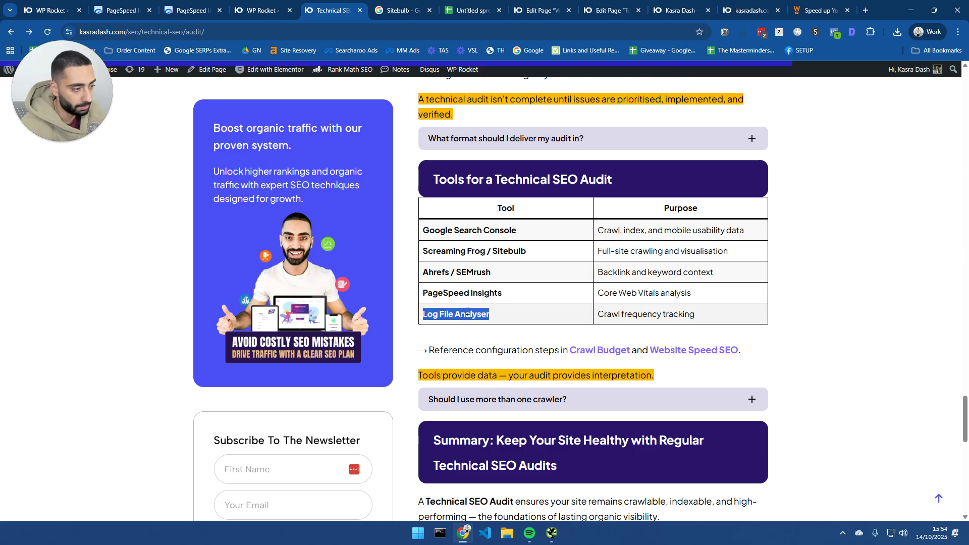
{"action": "left_click", "coordinate": [26, 337]}
Step: Review the guide's summary section, highlighting each of the four recap points from crawl checks to issue reporting
{"action": "scroll", "coordinate": [179, 312], "scroll_direction": "down", "scroll_amount": 5}
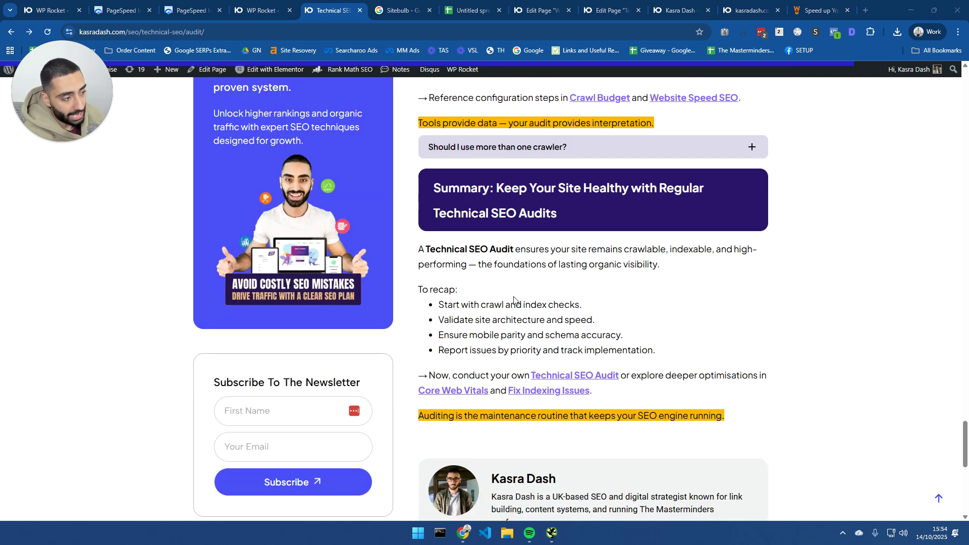
{"action": "left_click_drag", "start_coordinate": [447, 301], "coordinate": [555, 303]}
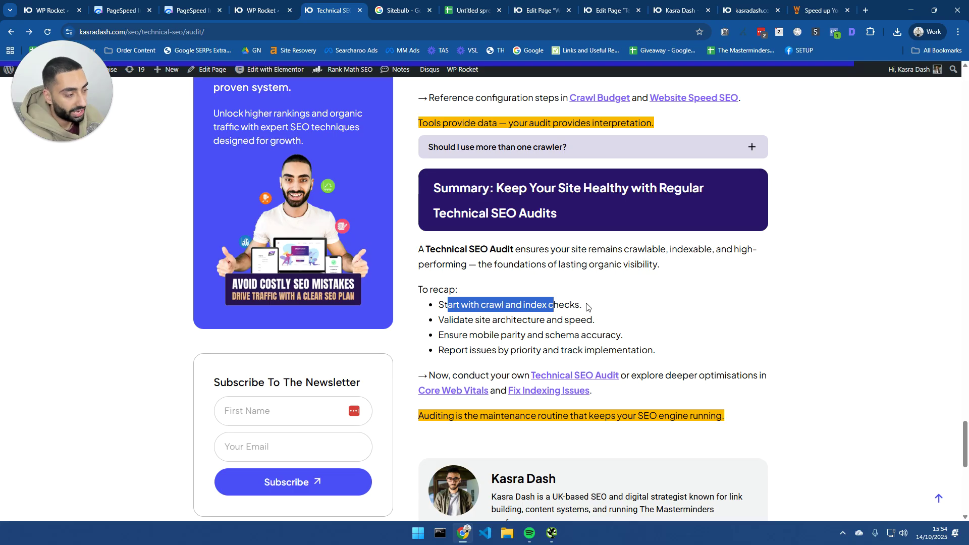
{"action": "left_click_drag", "start_coordinate": [452, 319], "coordinate": [617, 326]}
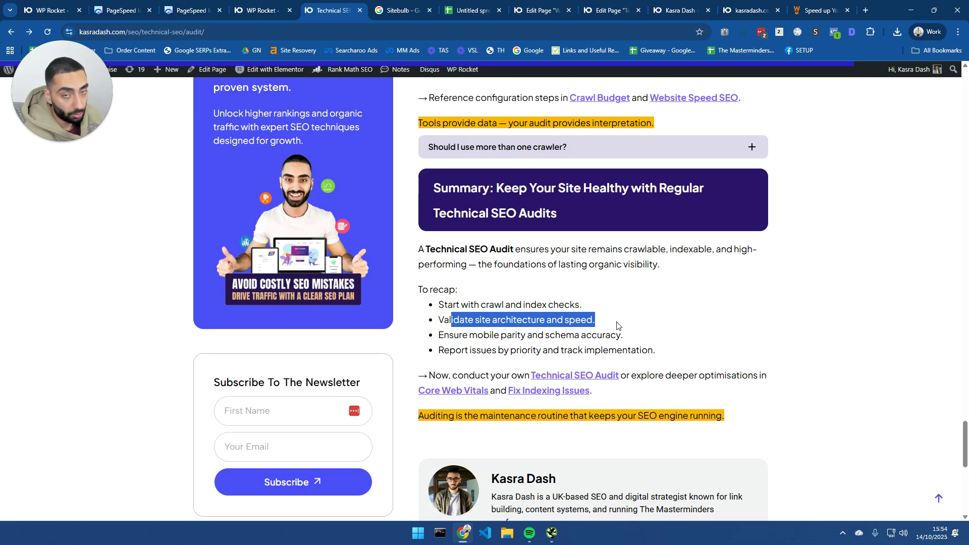
{"action": "left_click_drag", "start_coordinate": [477, 336], "coordinate": [550, 337]}
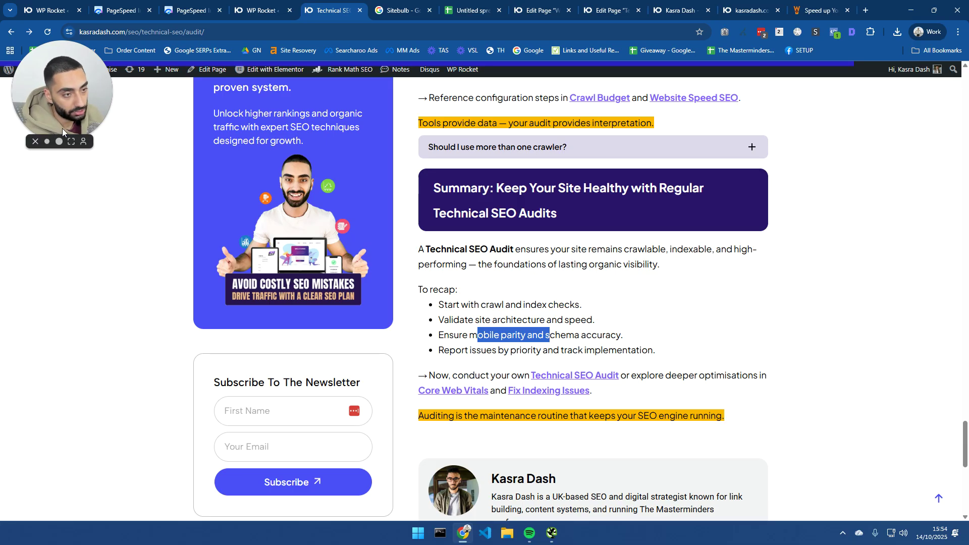
{"action": "left_click", "coordinate": [75, 132]}
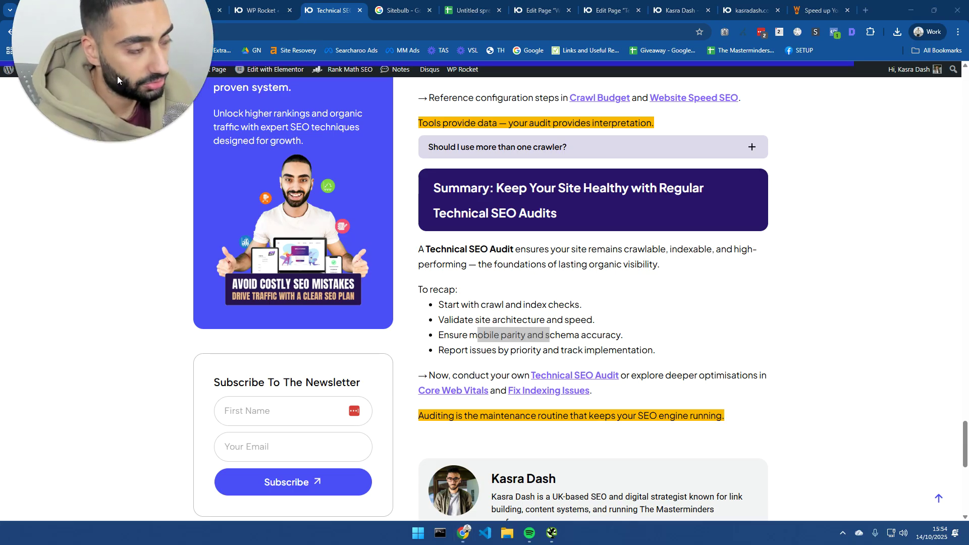
{"action": "left_click", "coordinate": [95, 142]}
{"action": "left_click_drag", "start_coordinate": [628, 337], "coordinate": [438, 338]}
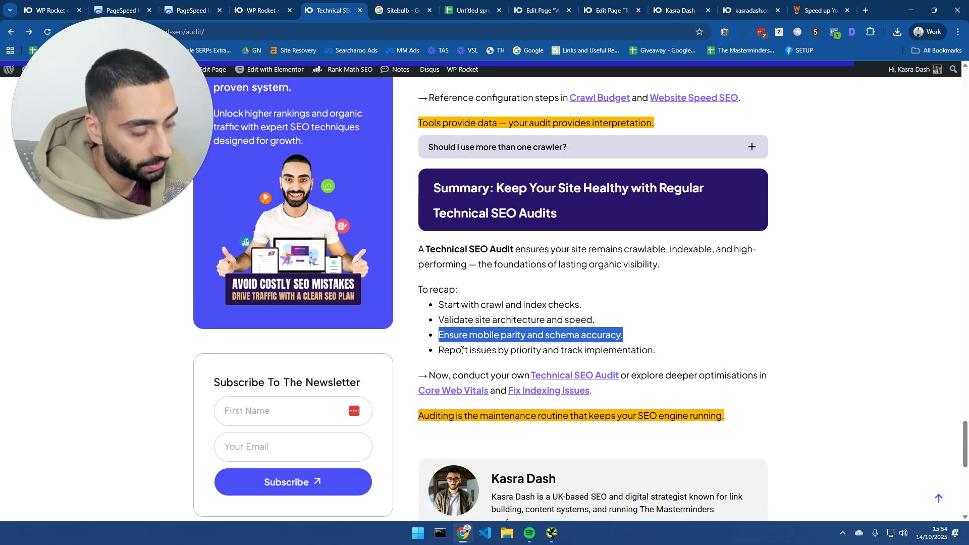
{"action": "left_click_drag", "start_coordinate": [443, 350], "coordinate": [653, 352]}
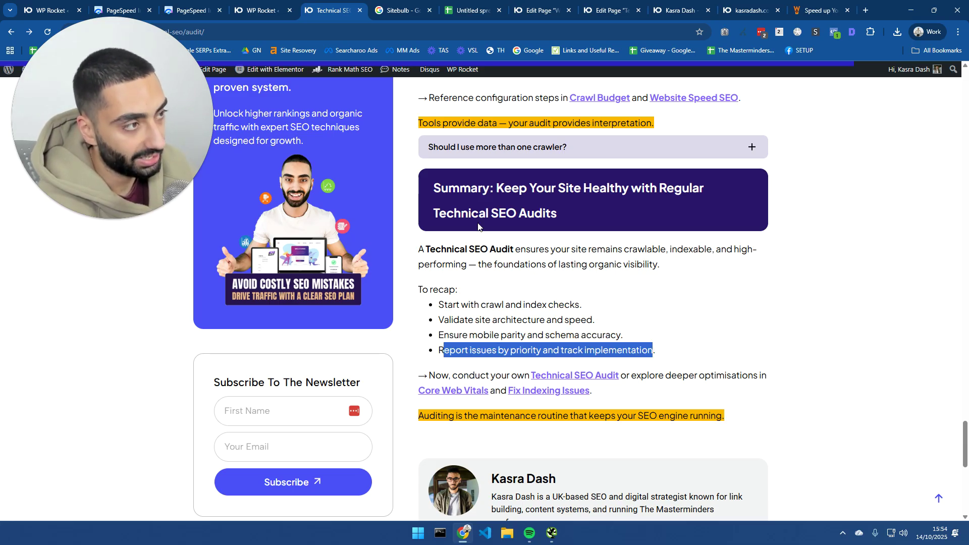
Step: Move the error tracker spreadsheet's browser tab directly beside the audit guide's tab, then return to the guide
{"action": "left_click", "coordinate": [464, 6]}
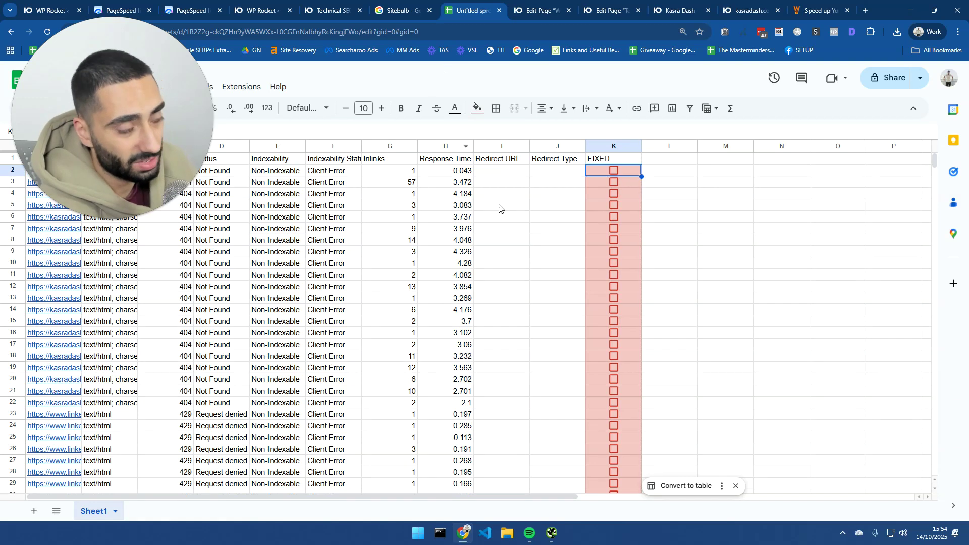
{"action": "left_click", "coordinate": [329, 5]}
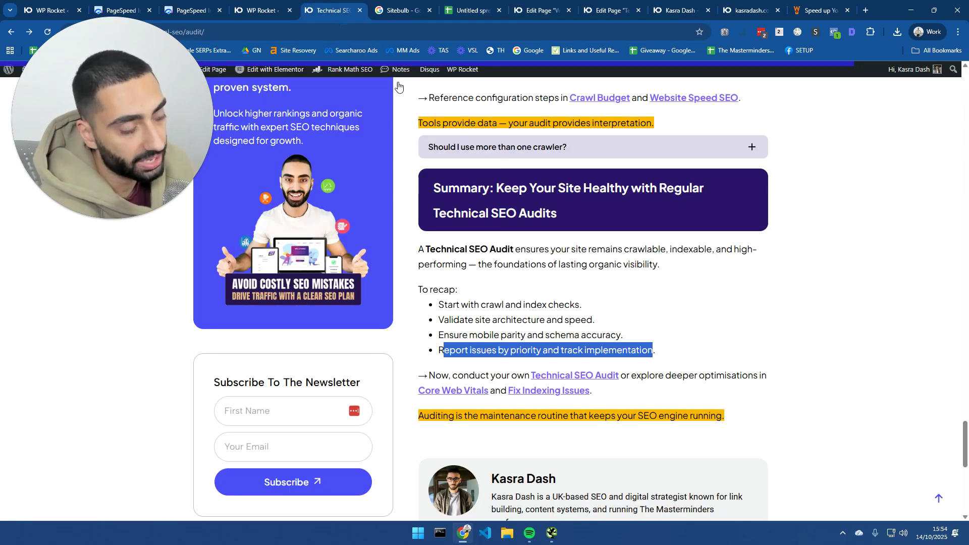
{"action": "left_click_drag", "start_coordinate": [470, 10], "coordinate": [409, 11]}
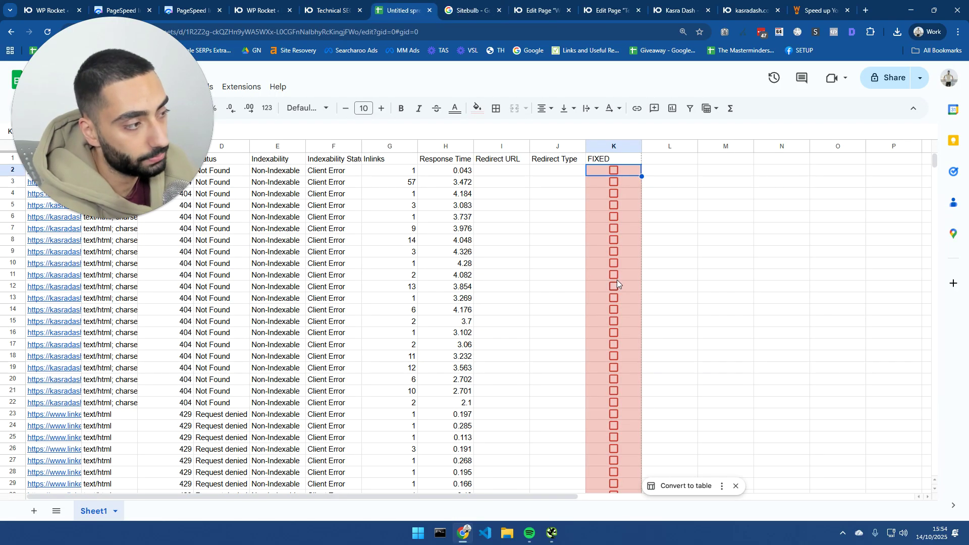
{"action": "left_click", "coordinate": [326, 4]}
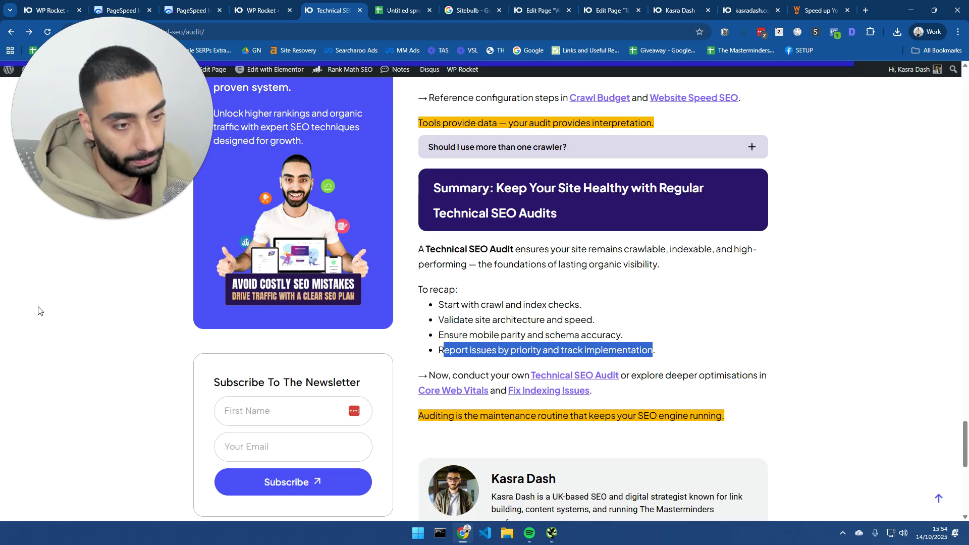
Step: Go to the beginning of the audit guide, open the Work With Me contact page, and return to the guide
{"action": "left_click", "coordinate": [29, 344]}
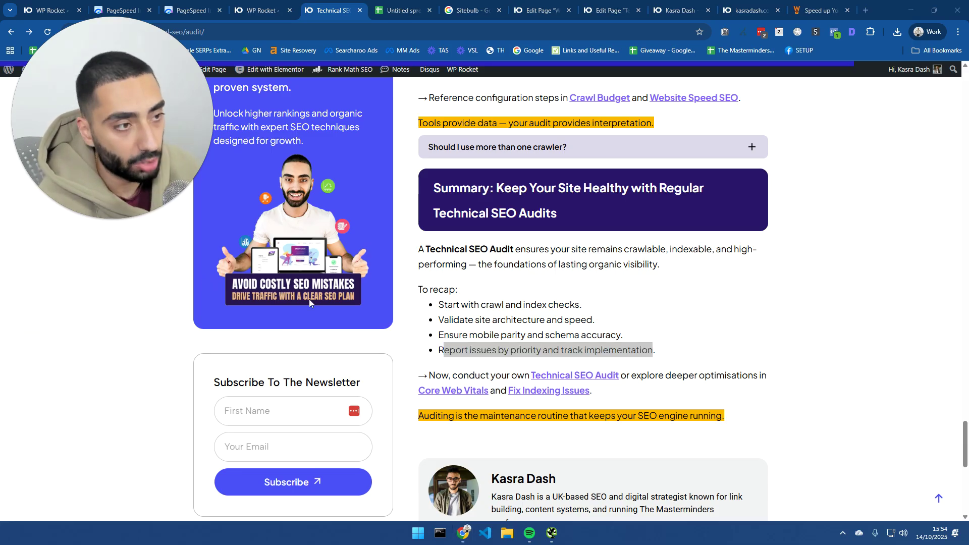
{"action": "scroll", "coordinate": [316, 295], "scroll_direction": "up", "scroll_amount": 20}
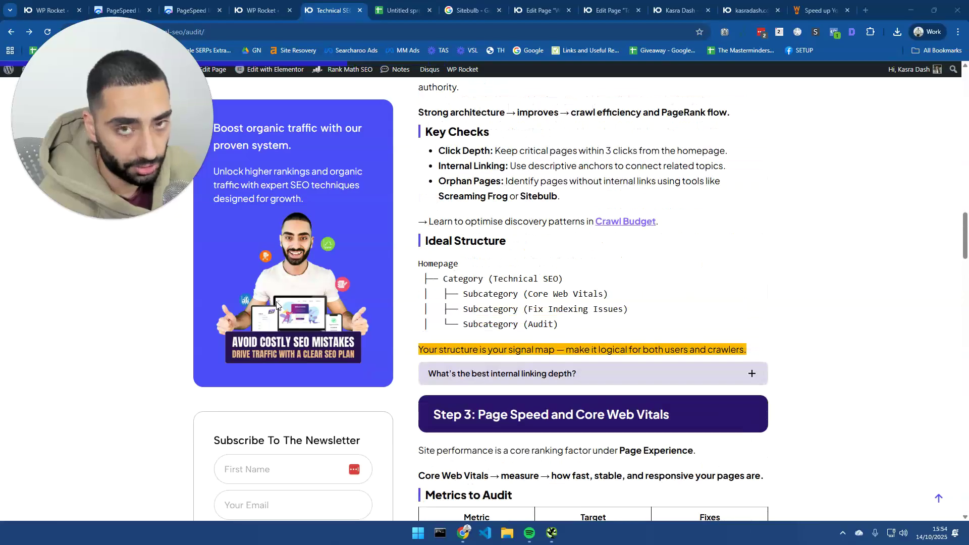
{"action": "scroll", "coordinate": [277, 305], "scroll_direction": "up", "scroll_amount": 20}
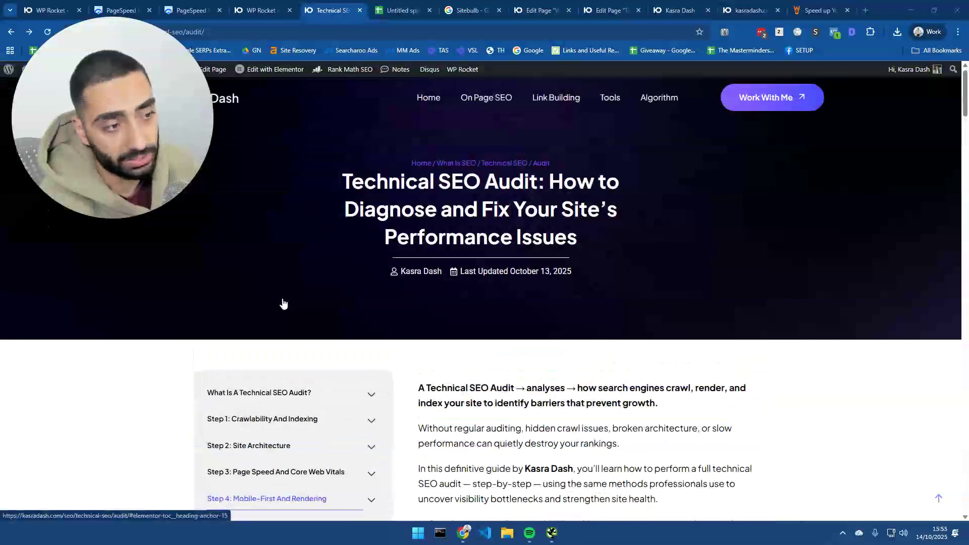
{"action": "left_click", "coordinate": [380, 262]}
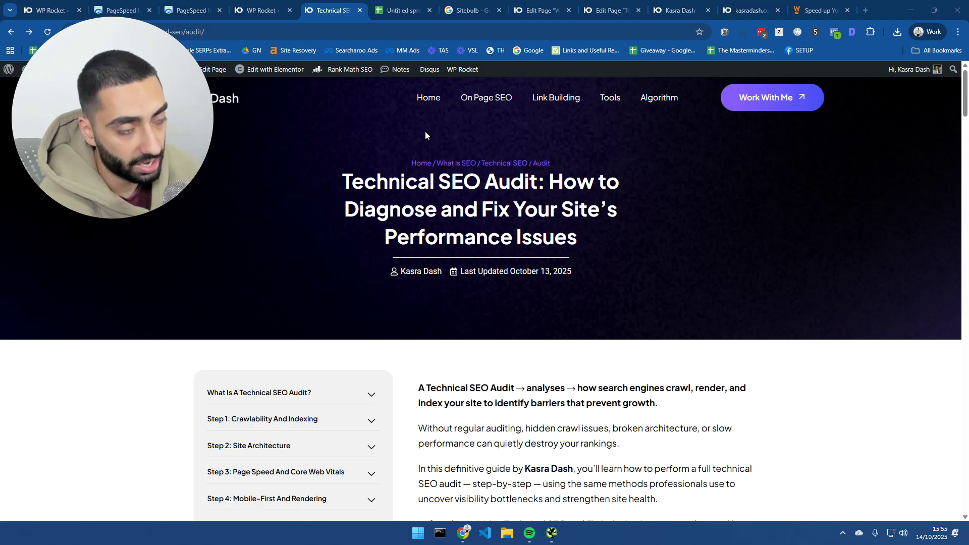
{"action": "left_click", "coordinate": [760, 101]}
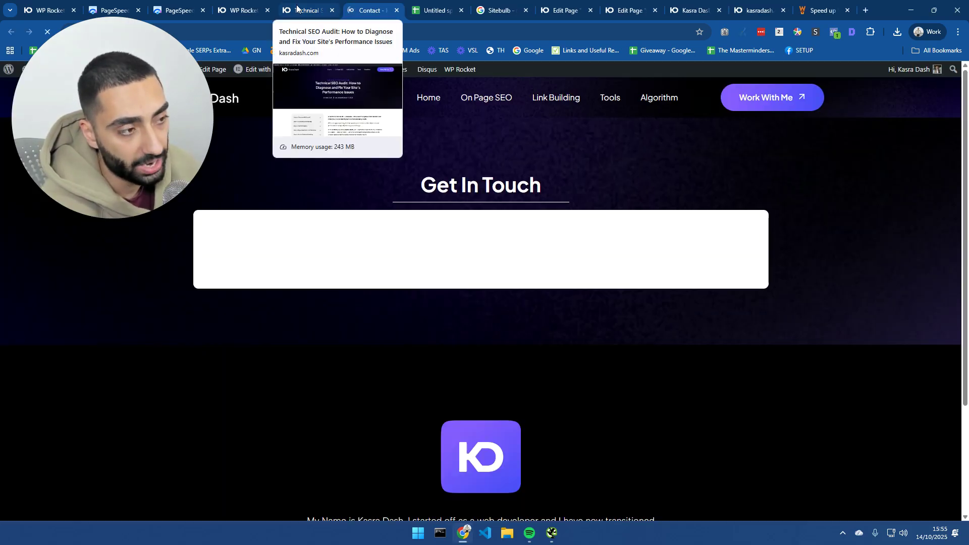
{"action": "left_click", "coordinate": [307, 11]}
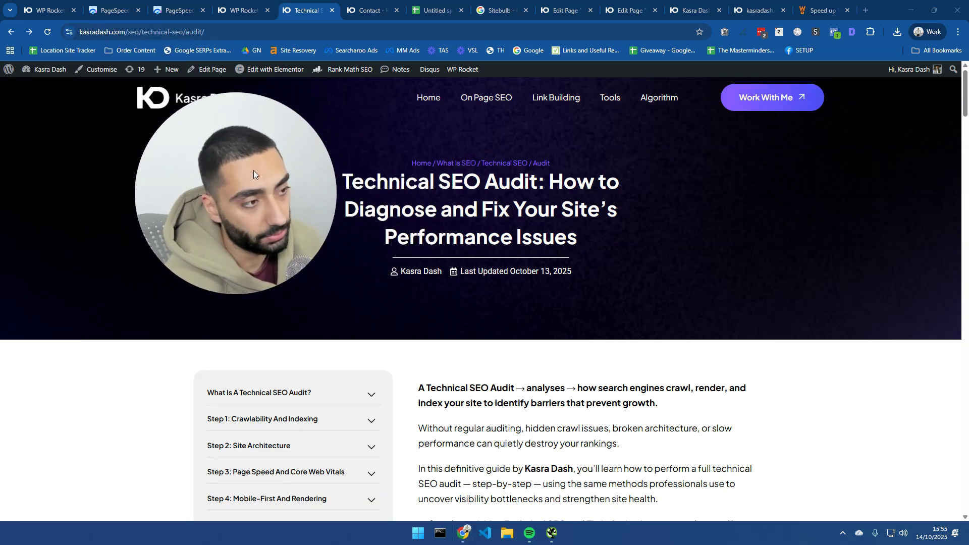
{"action": "left_click_drag", "start_coordinate": [195, 32], "coordinate": [216, 32]}
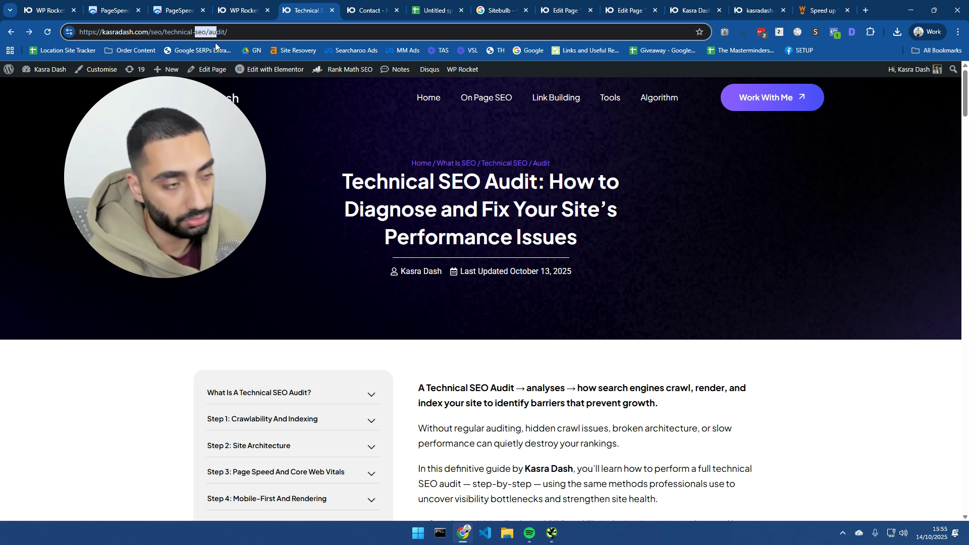
{"action": "left_click", "coordinate": [140, 292]}
{"action": "mouse_move", "coordinate": [154, 283]}
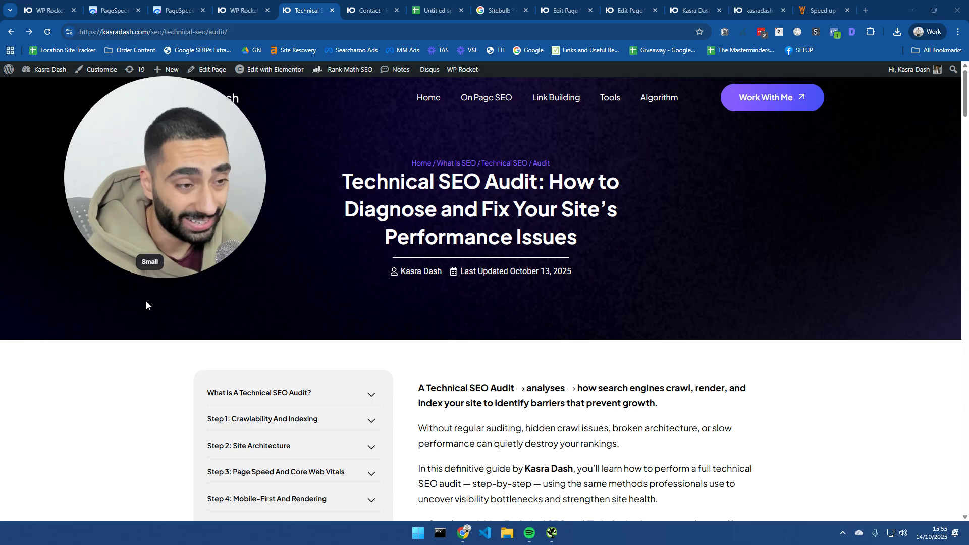